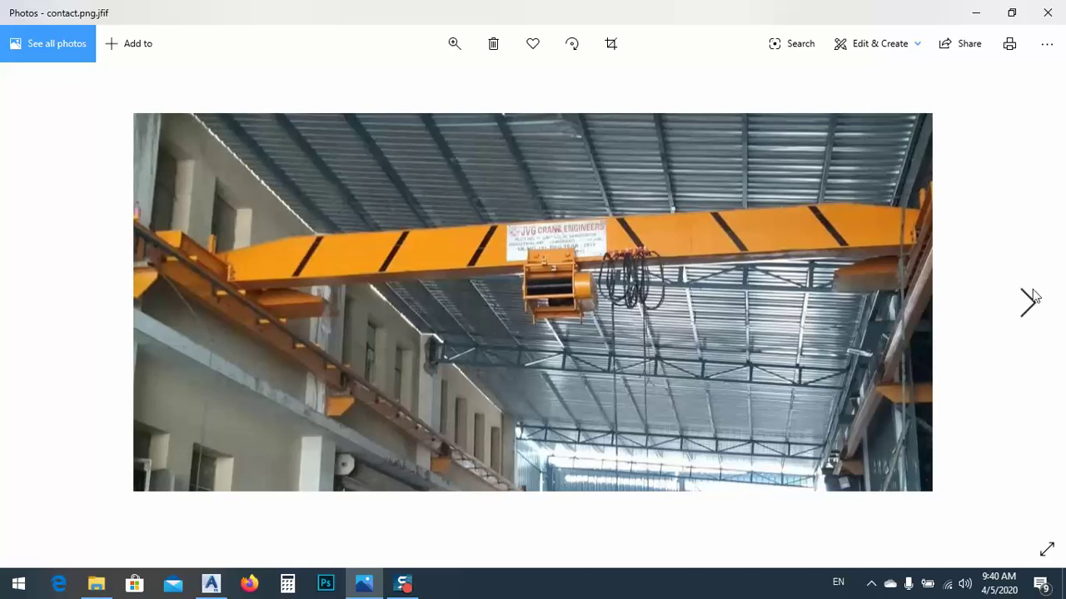
- View the spoje00_en reference image of the column-beam end plate connection, and return to the Advance Steel drawing
click(1047, 13)
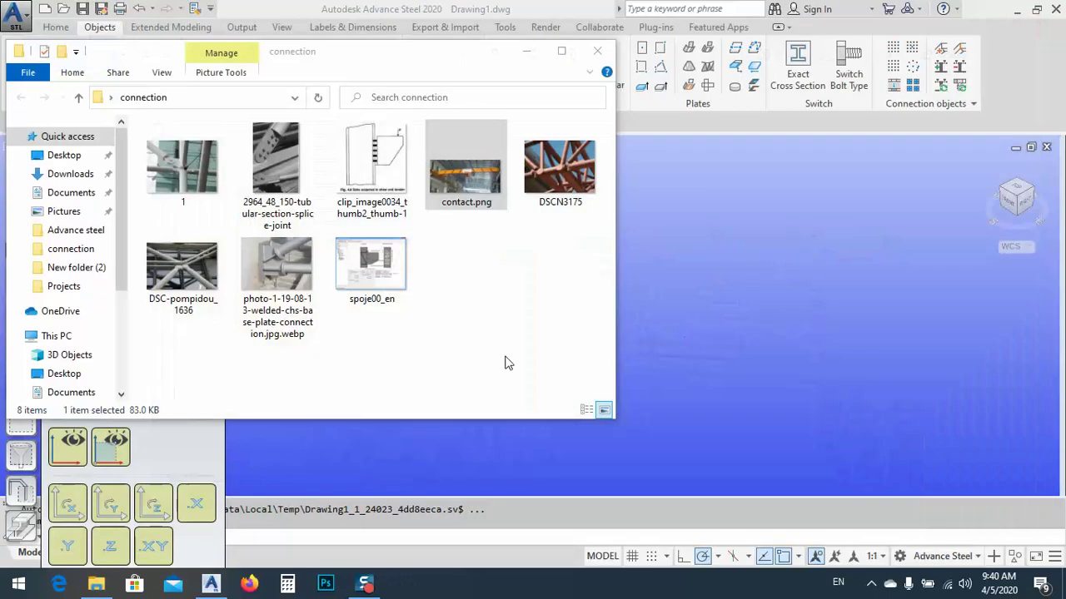
double_click(385, 266)
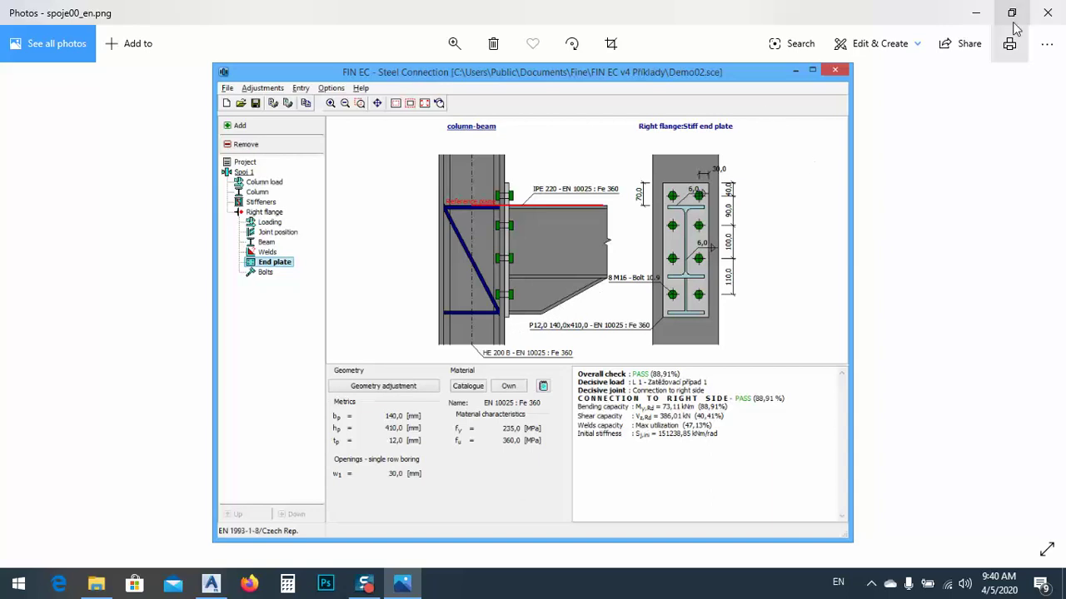
click(1047, 12)
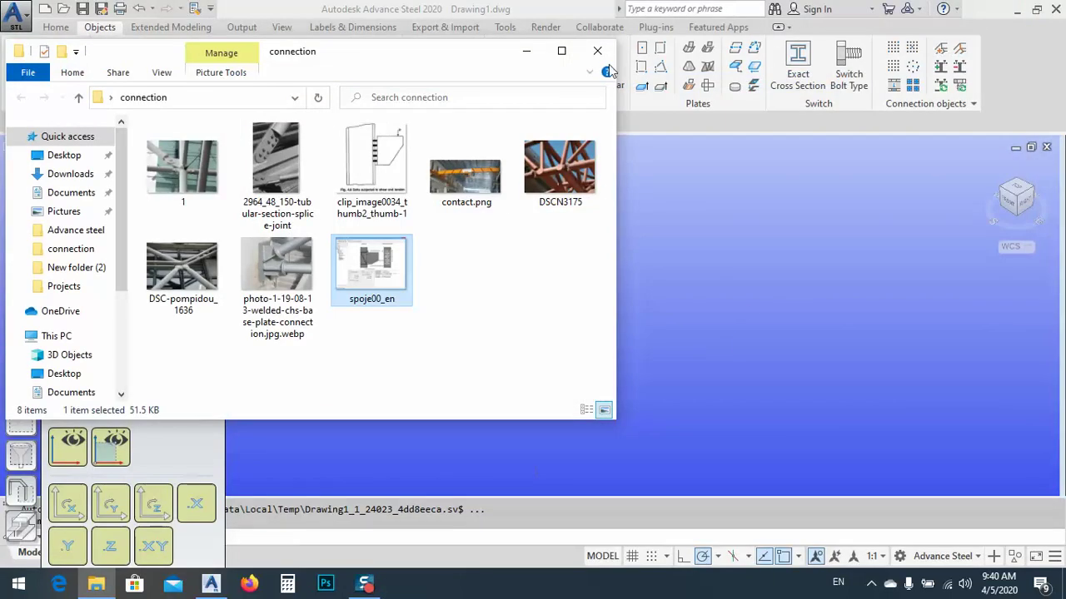
click(526, 51)
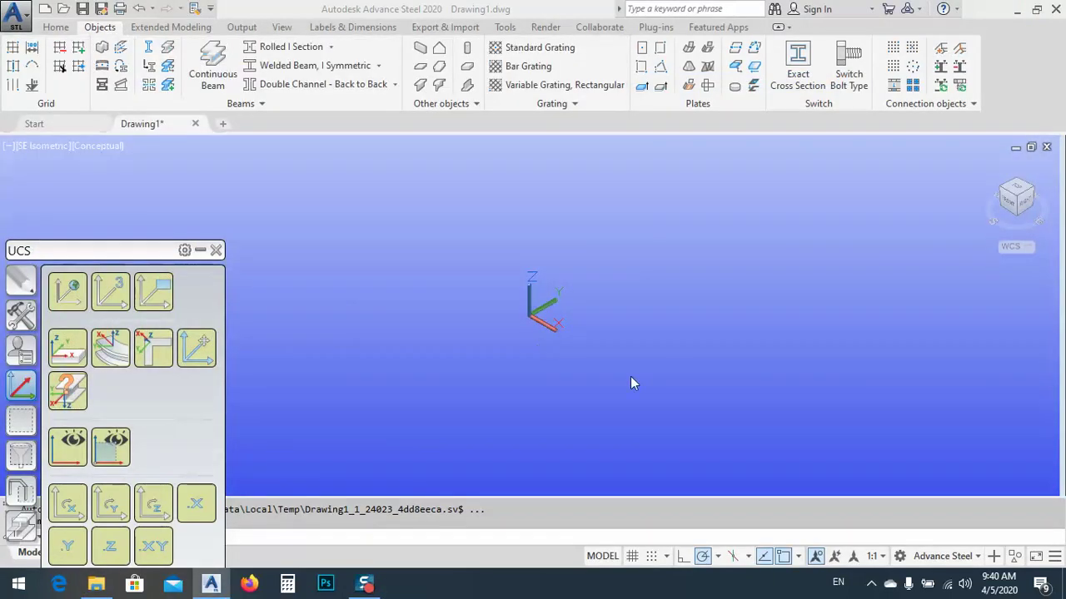
- Try to place a 3000 mm rolled I-section beam in the empty drawing, and delete it
click(671, 393)
mouse_move(663, 306)
middle_down()
mouse_move(640, 337)
mouse_move(567, 347)
middle_up()
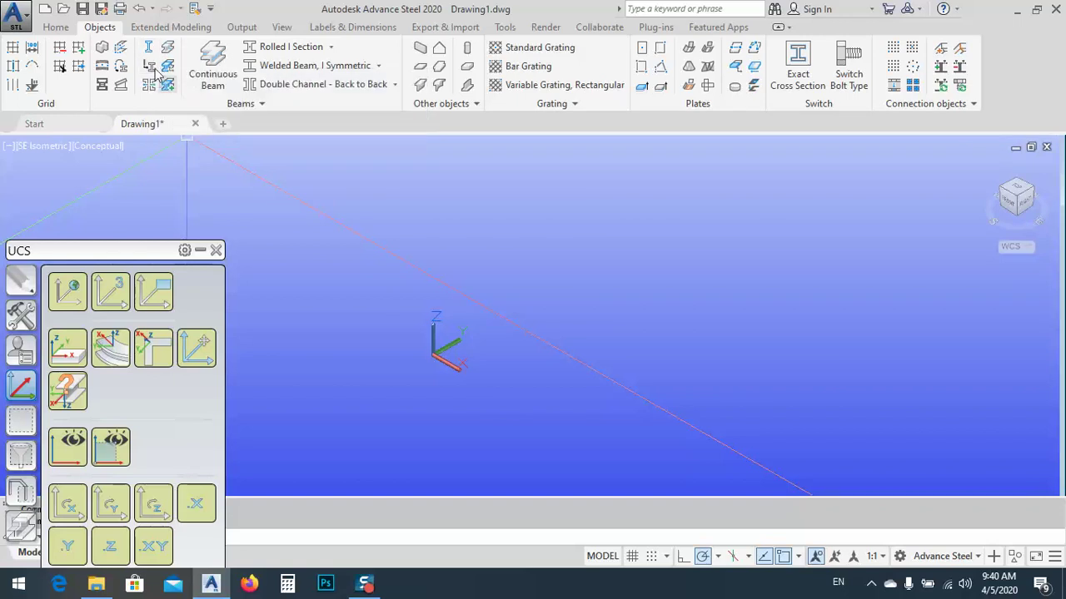
click(51, 28)
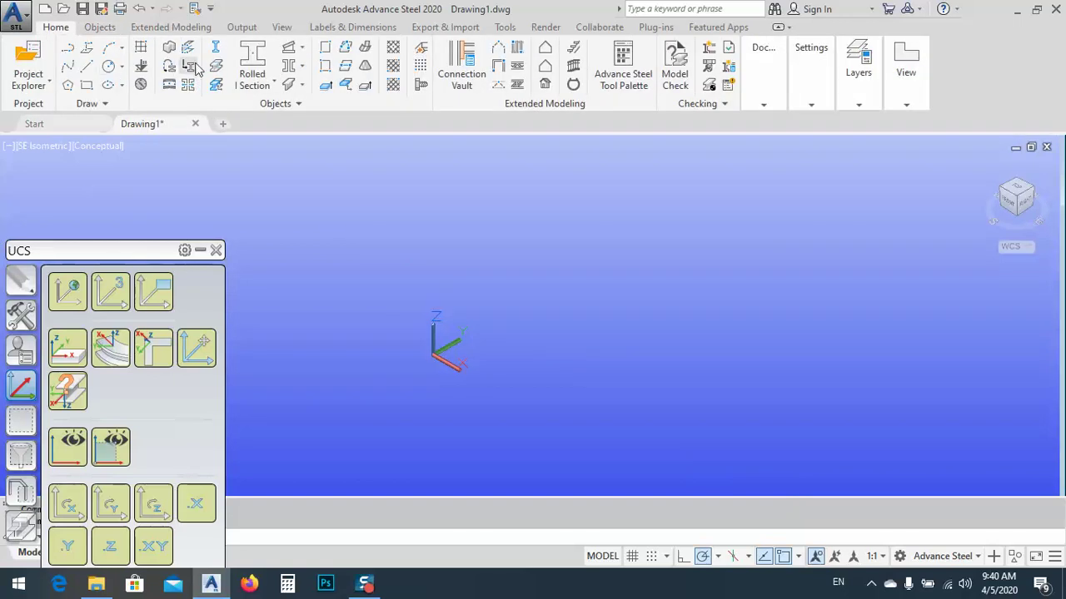
click(247, 65)
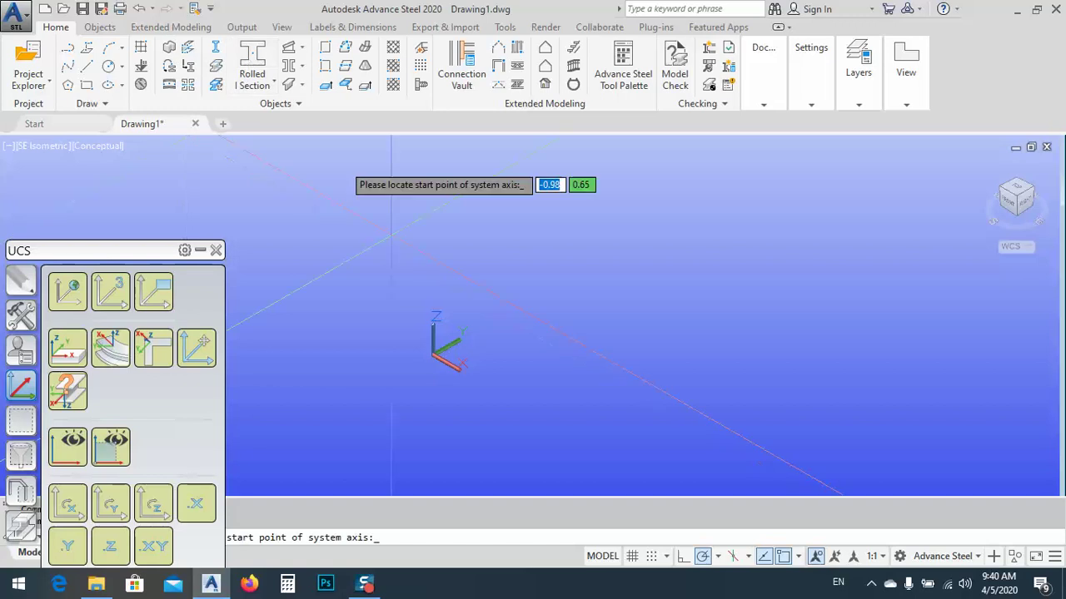
click(494, 350)
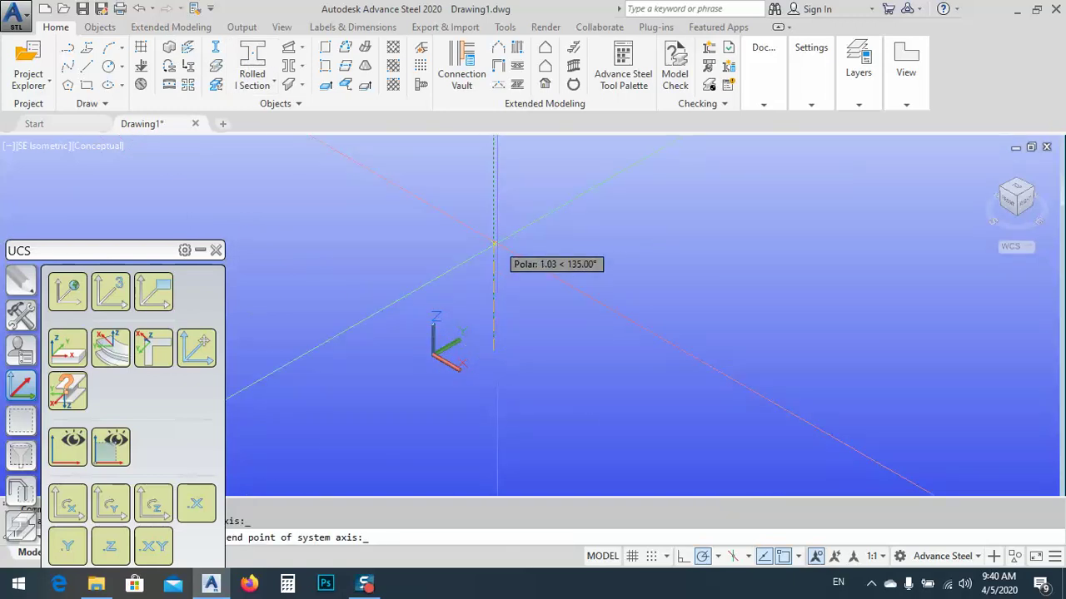
text(3000)
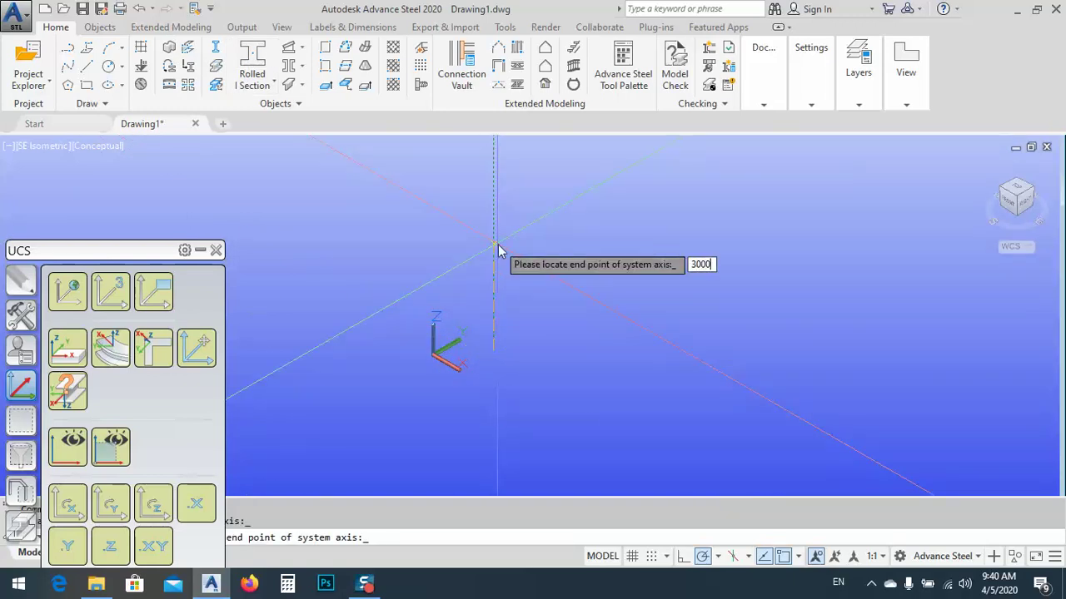
key(Return)
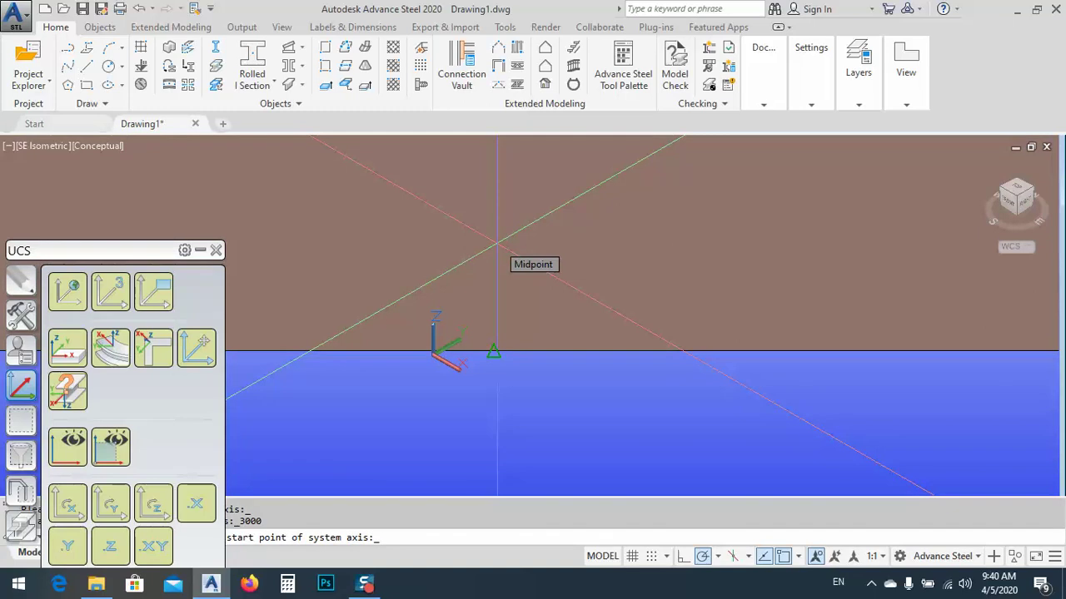
scroll(497, 244, down, 8)
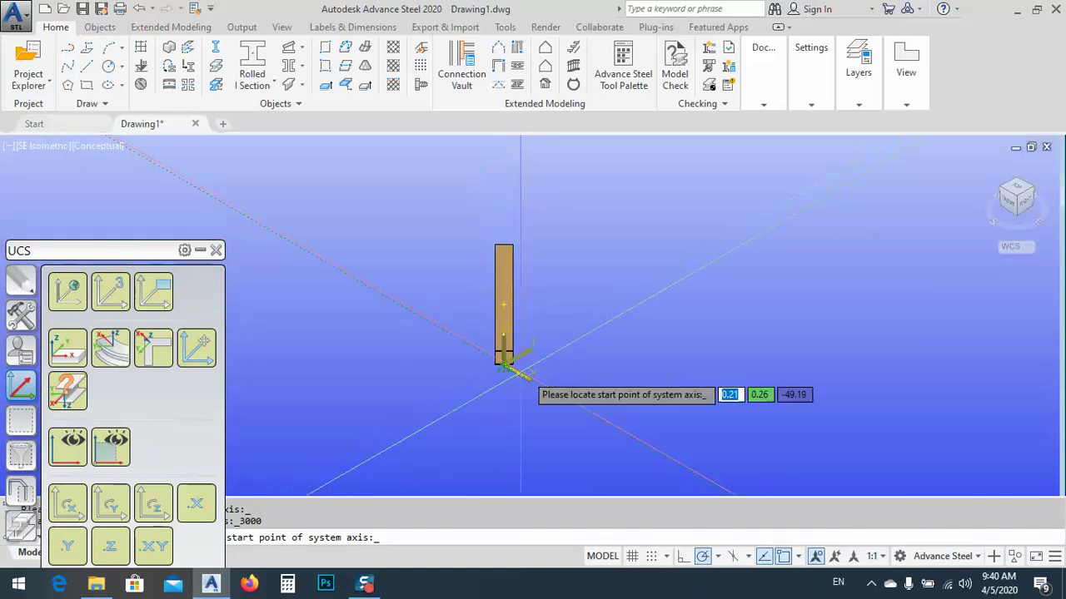
key(Escape)
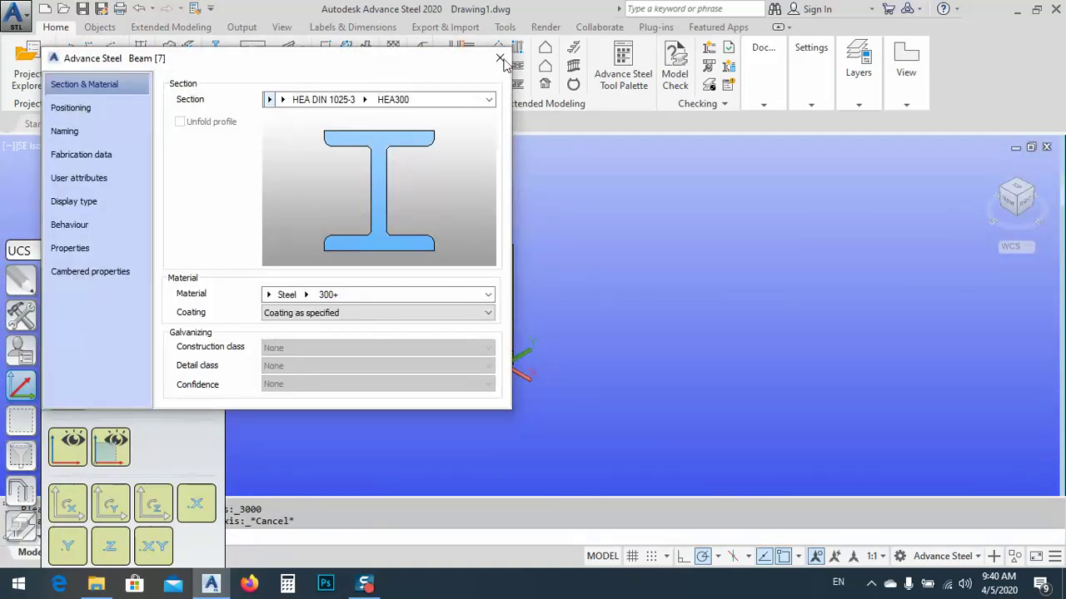
click(497, 53)
click(504, 275)
key(Delete)
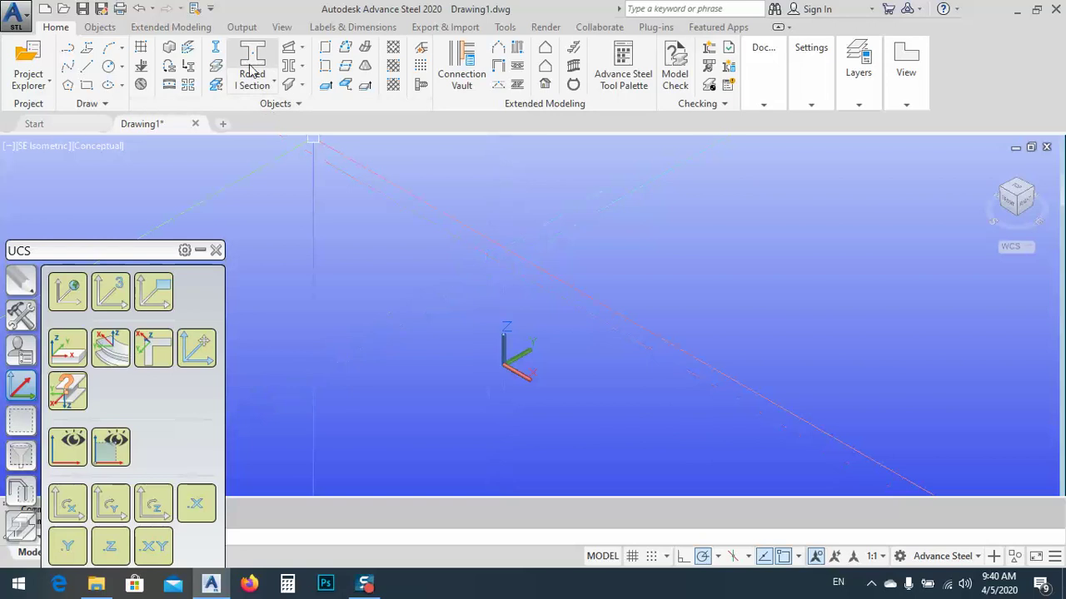
- Place a vertical rolled I-section column 3000 mm high along the Z direction
click(261, 75)
click(562, 379)
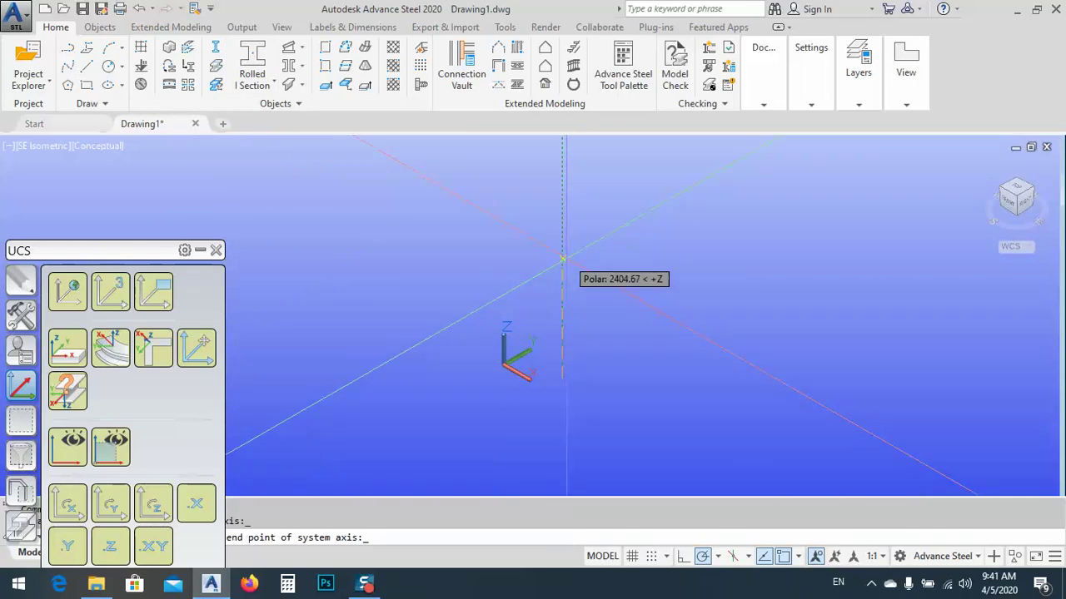
text(3000)
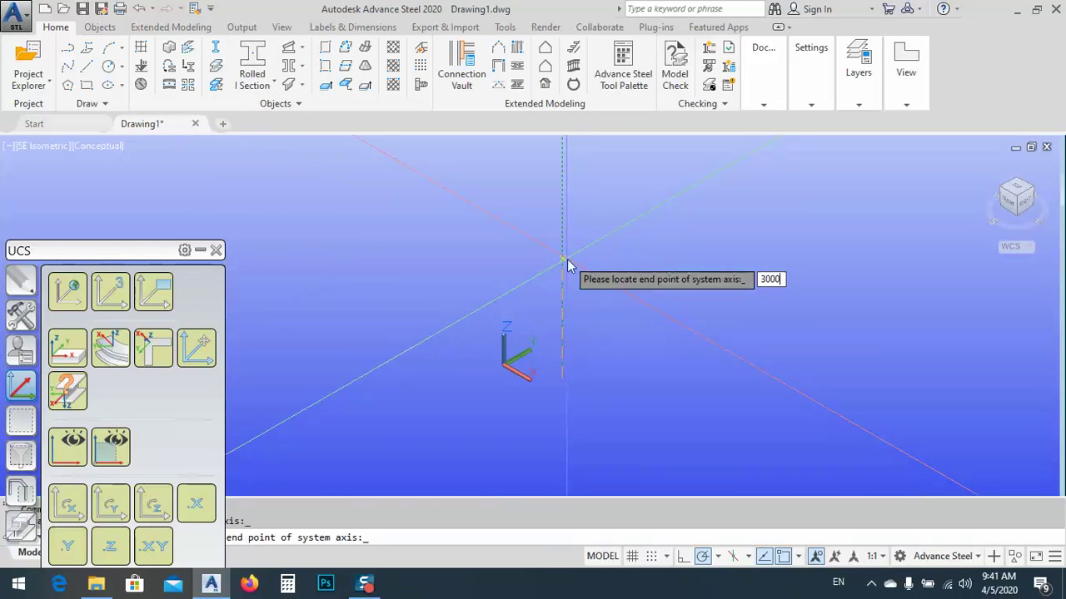
key(Return)
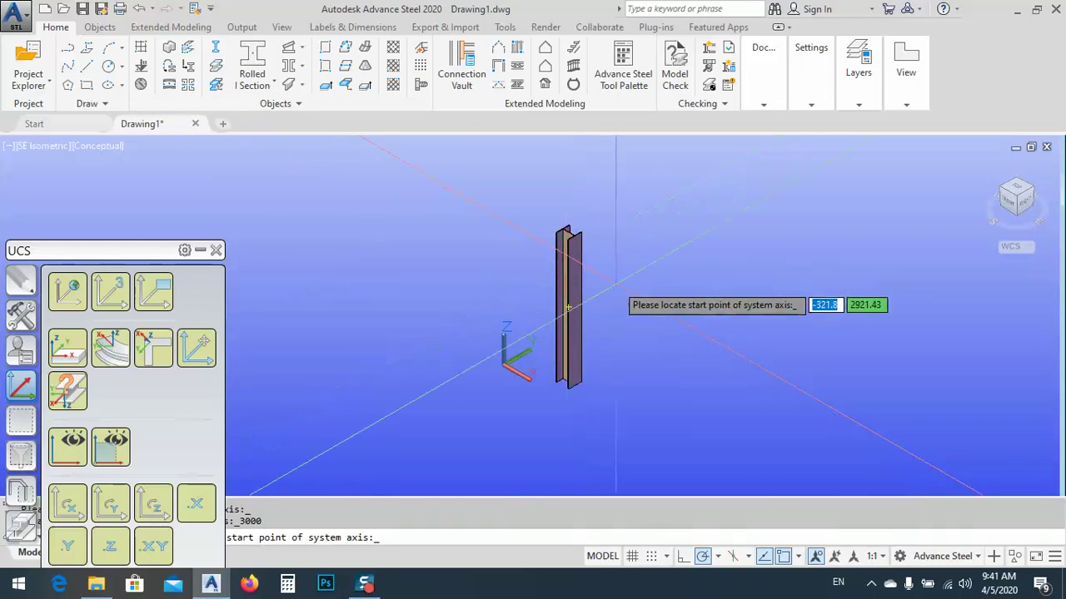
key(Return)
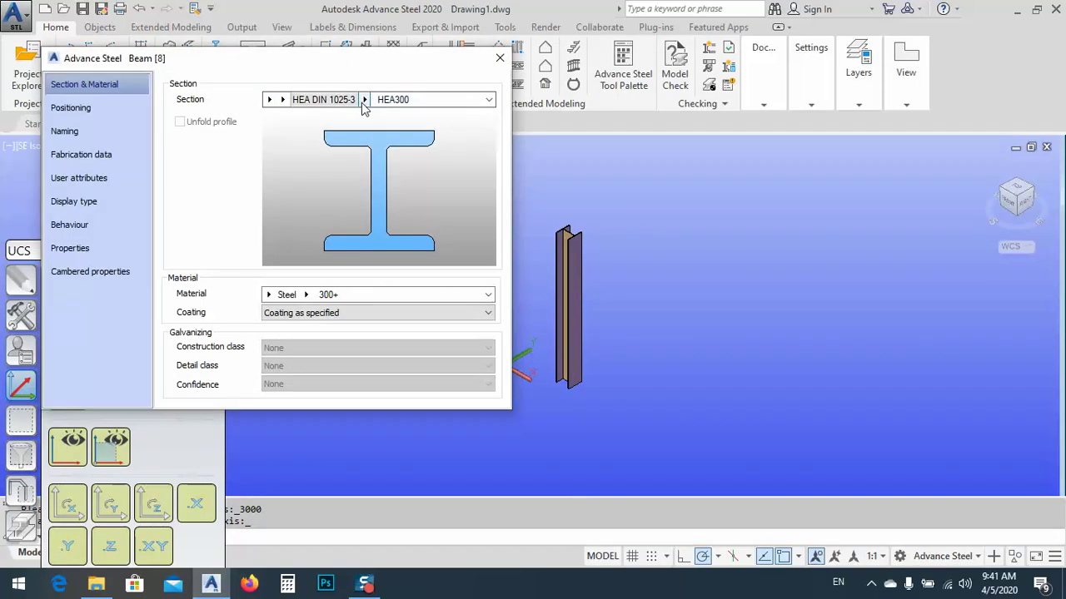
- Set the column's section to HEA320 from the HEA DIN 1025-3 series
click(363, 99)
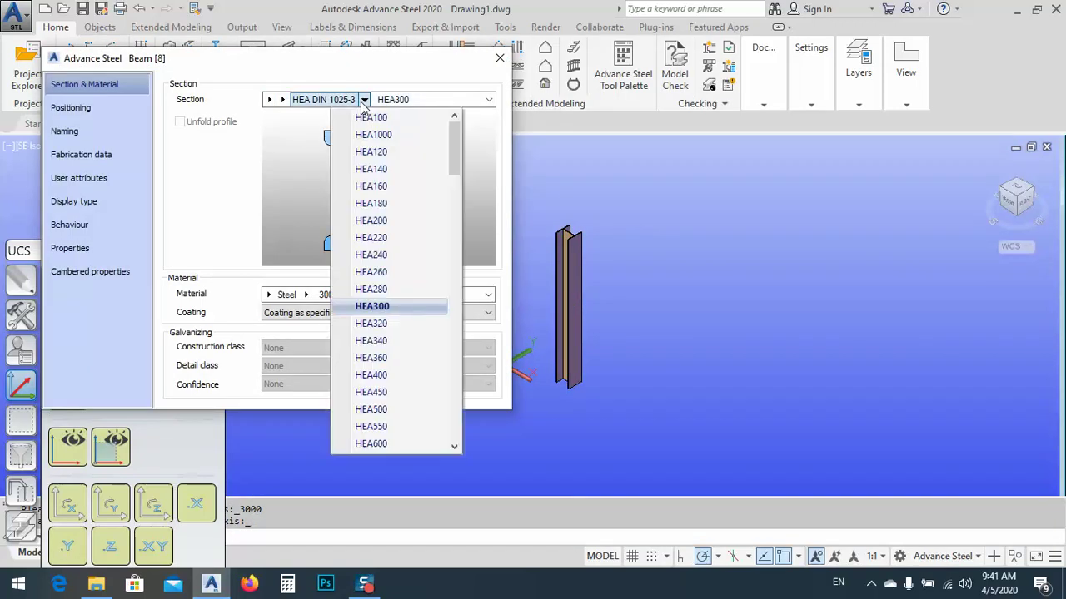
click(371, 324)
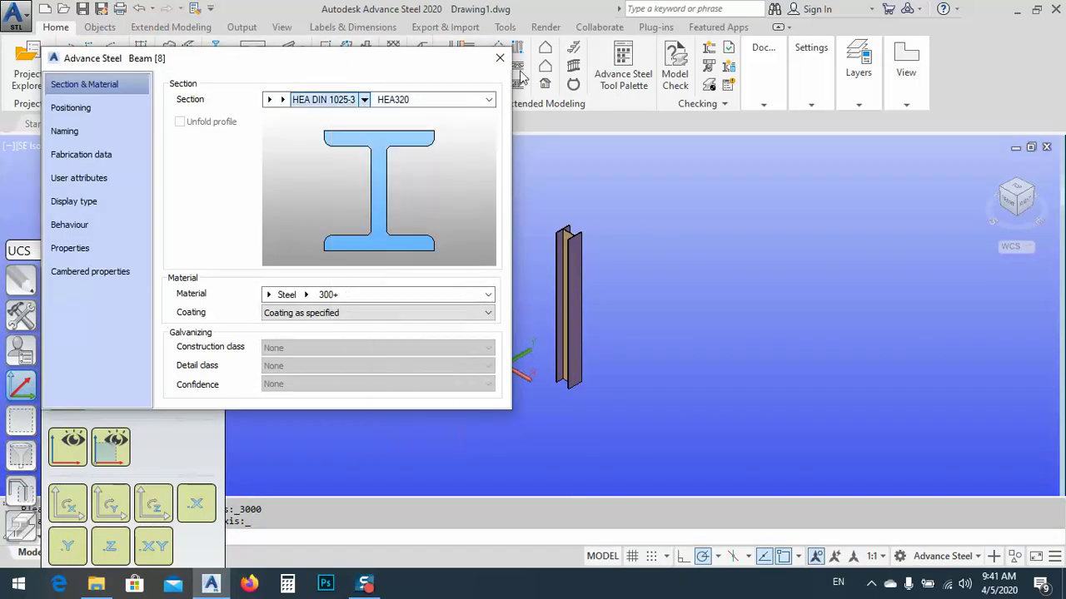
click(499, 58)
- Align the UCS with the front view and move its origin to the midpoint of the column's outer right flange edge
middle_drag(626, 331, 579, 306)
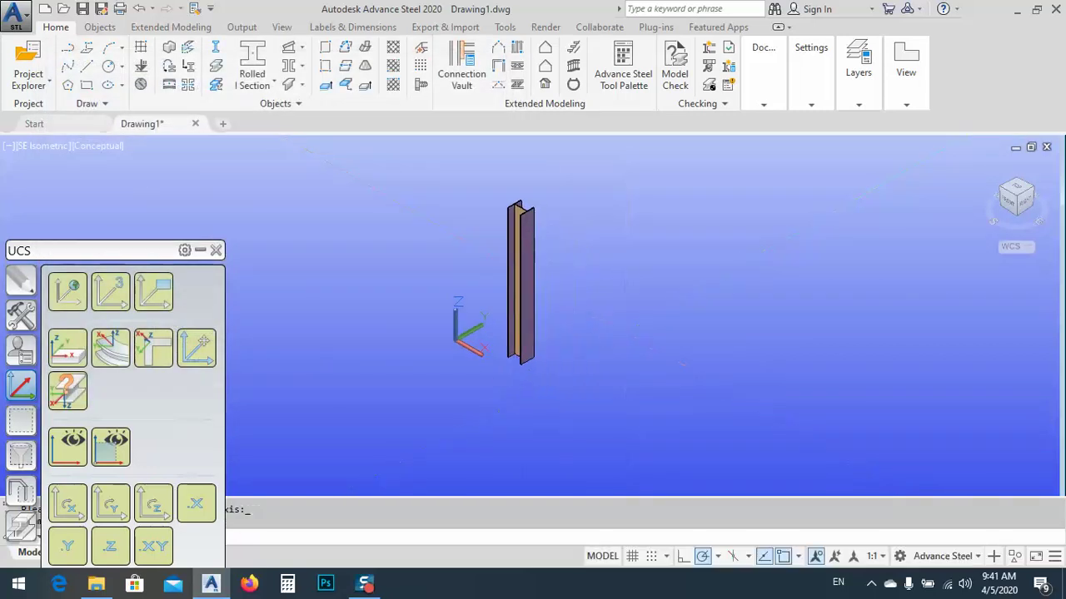
scroll(531, 269, up, 5)
middle_drag(517, 231, 511, 227)
key(Escape)
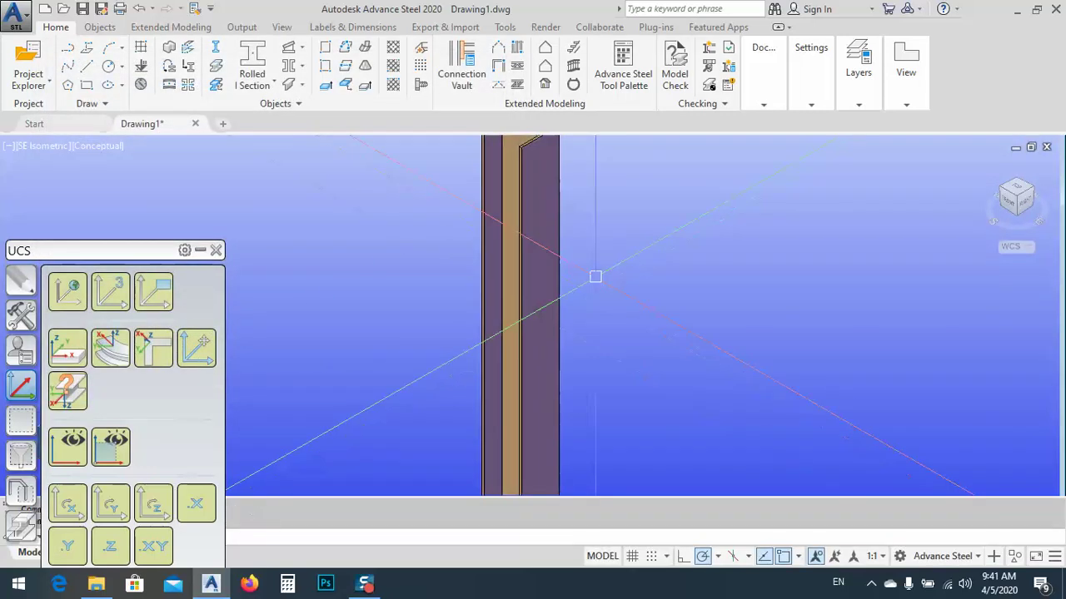
click(1012, 212)
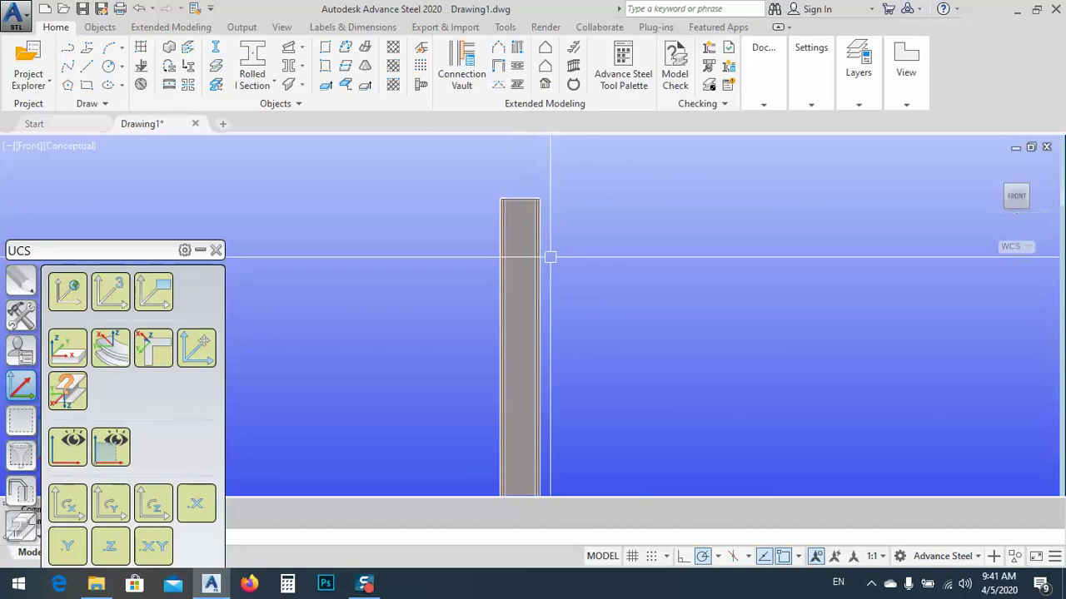
middle_drag(536, 275, 560, 242)
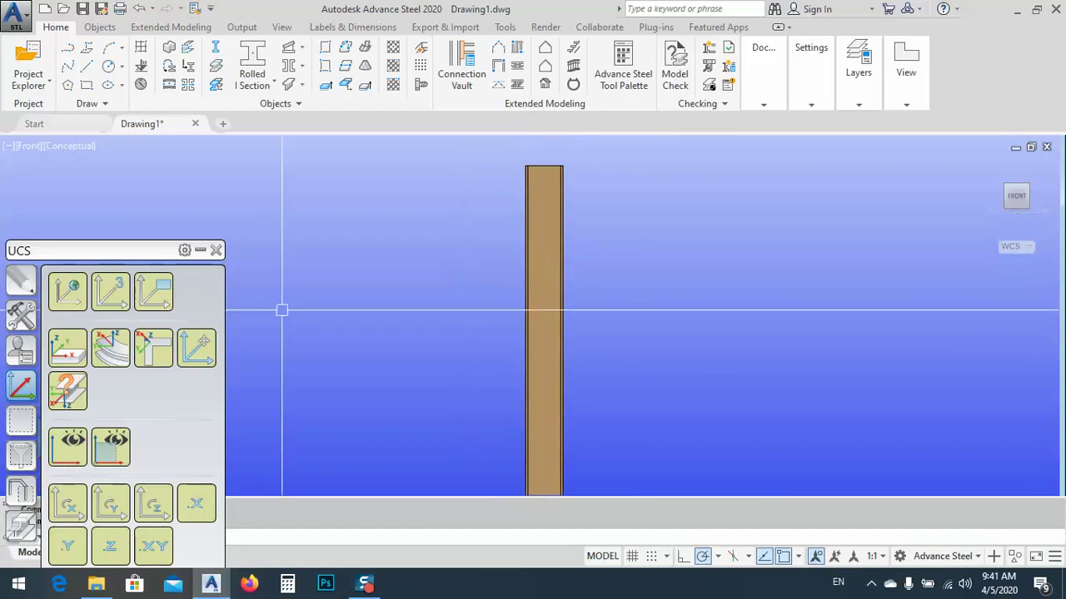
click(155, 301)
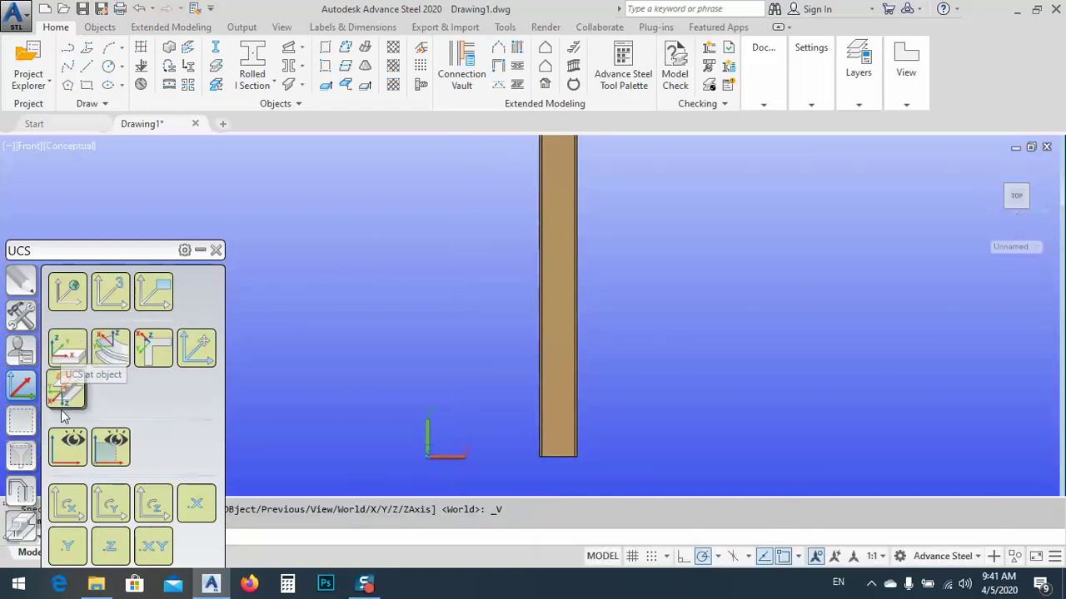
click(197, 348)
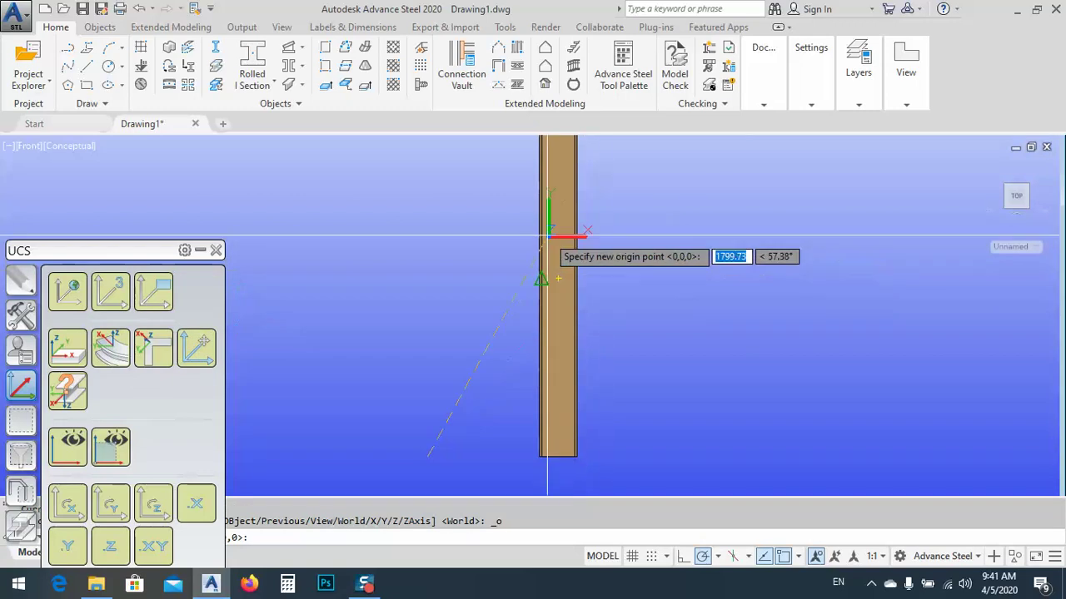
click(576, 280)
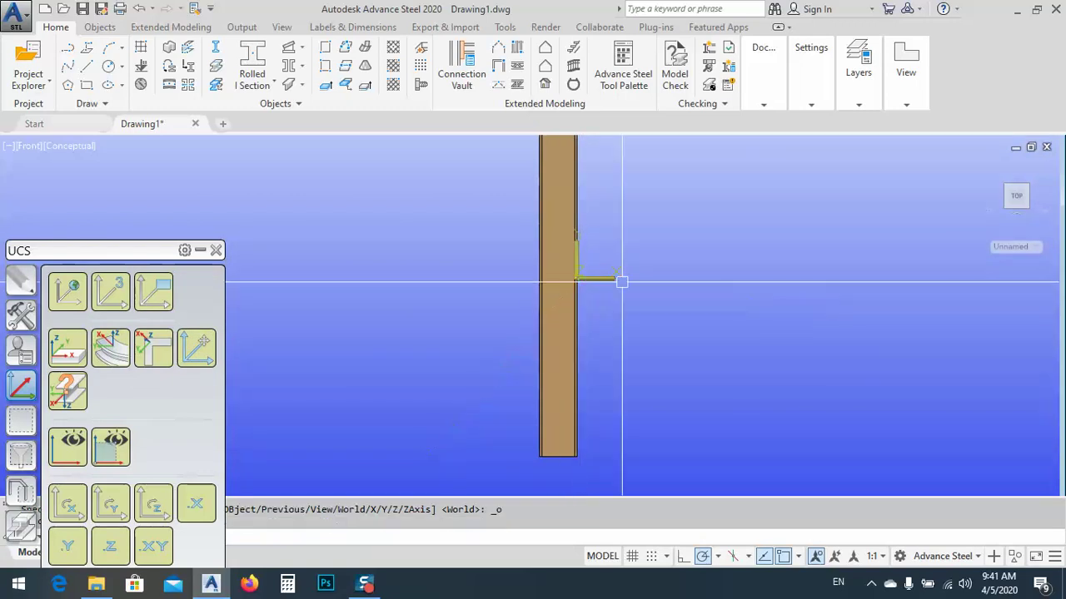
- Examine the UCS position on the column flange in an orbited 3D view and again from the front
scroll(575, 281, up, 5)
scroll(678, 292, down, 3)
shift+middle_drag(678, 292, 519, 305)
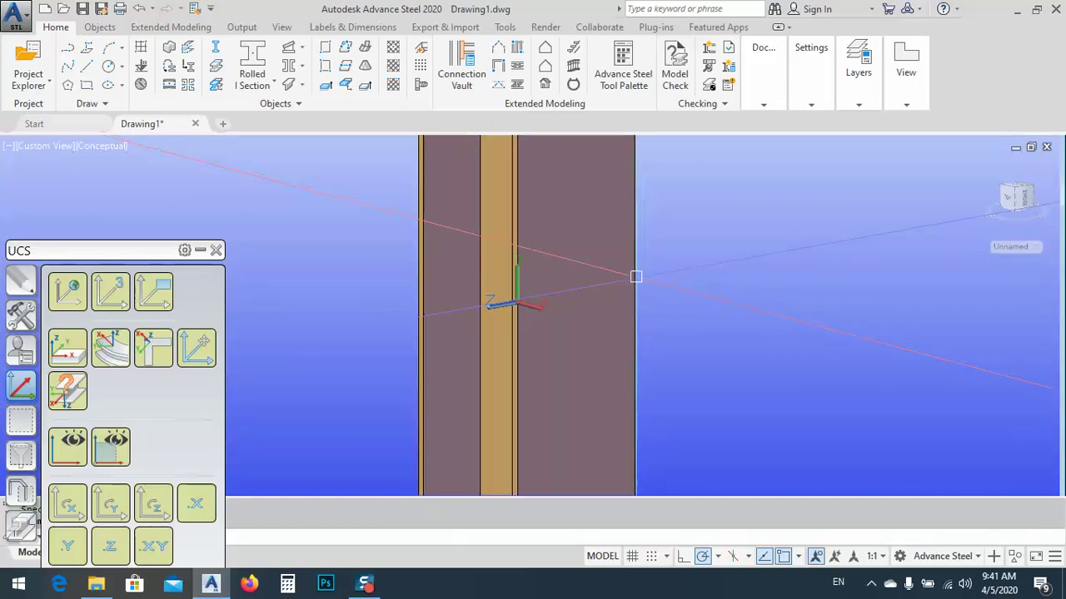
click(1013, 202)
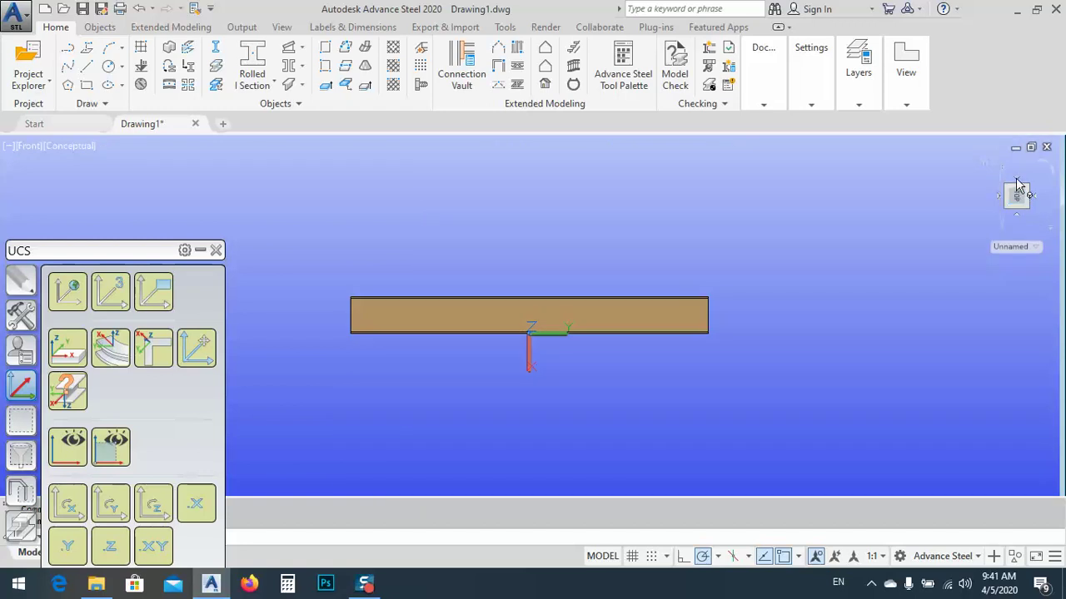
click(1041, 168)
middle_drag(597, 320, 506, 302)
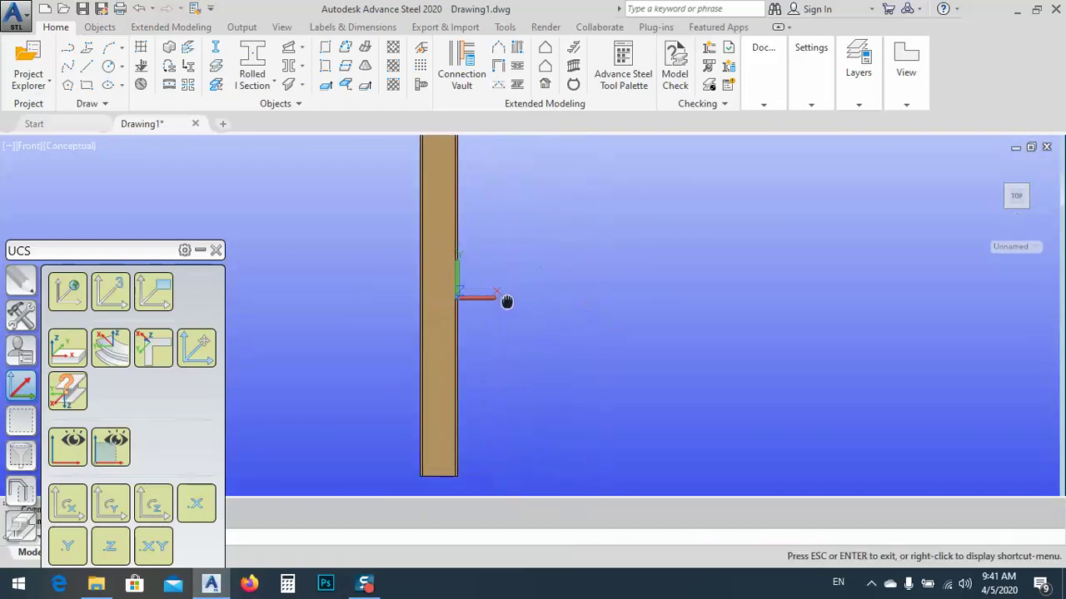
scroll(464, 306, up, 2)
middle_drag(447, 254, 438, 283)
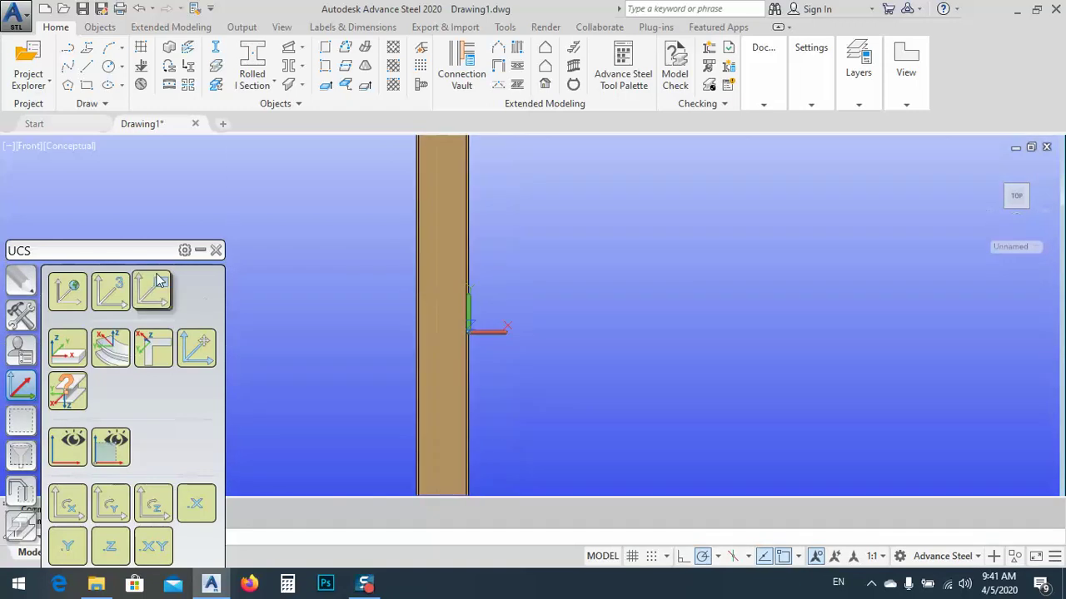
- Collapse the Advance Tool Palette and move it higher to clear the drawing area
click(200, 250)
drag(148, 257, 150, 178)
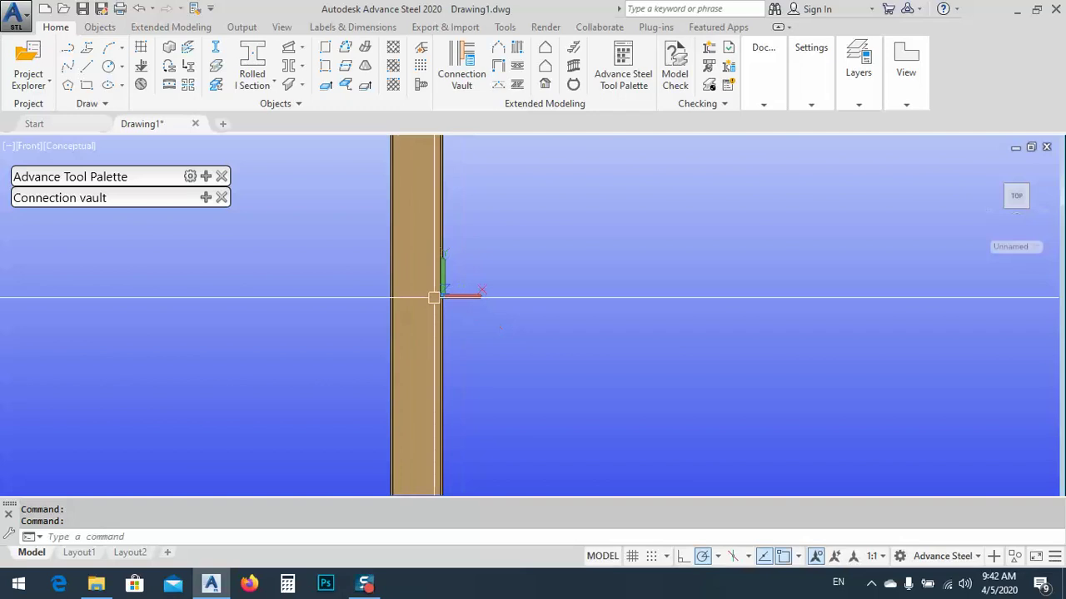
text(pl)
key(Return)
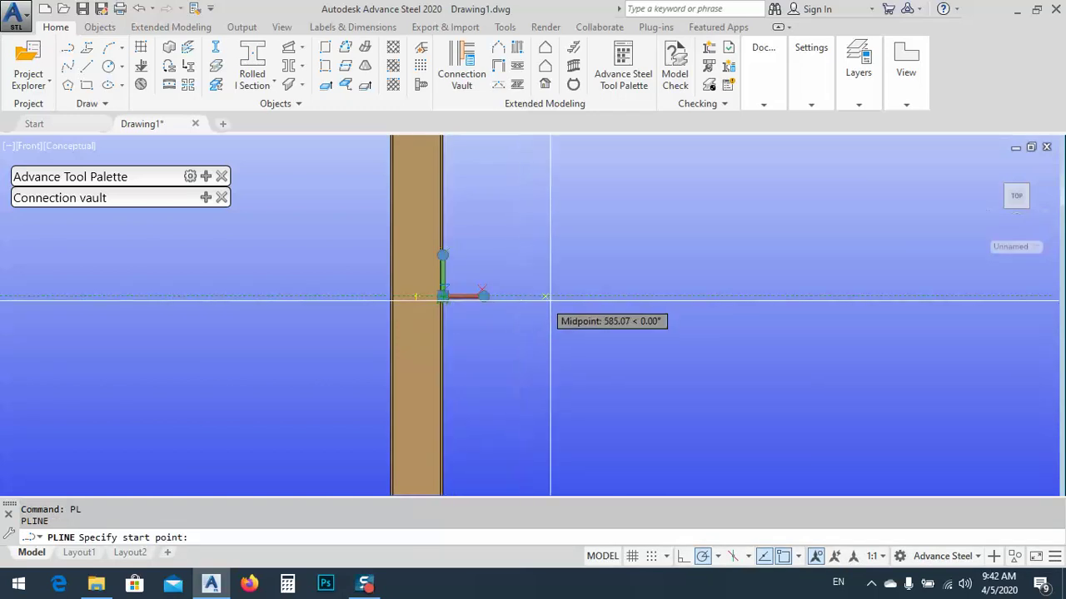
key(Escape)
middle_drag(489, 241, 512, 339)
key(Escape)
key(Escape)
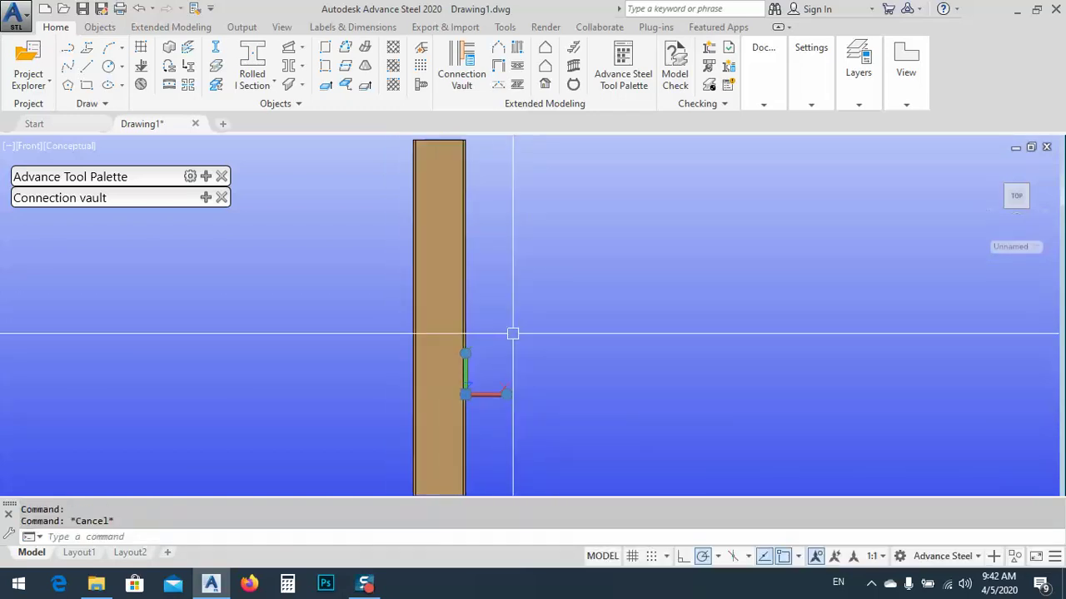
- Start a polyline at the column's top outer flange corner with a 300 mm horizontal segment outward and a 250 mm vertical segment down
text(PL)
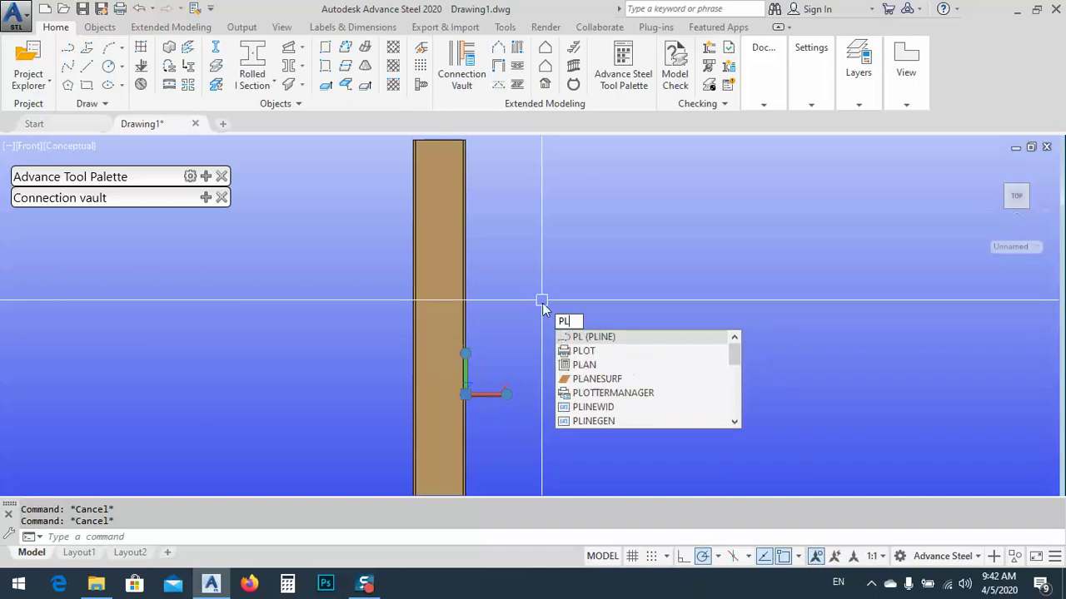
key(Return)
middle_drag(497, 199, 502, 268)
scroll(471, 208, up, 4)
click(469, 208)
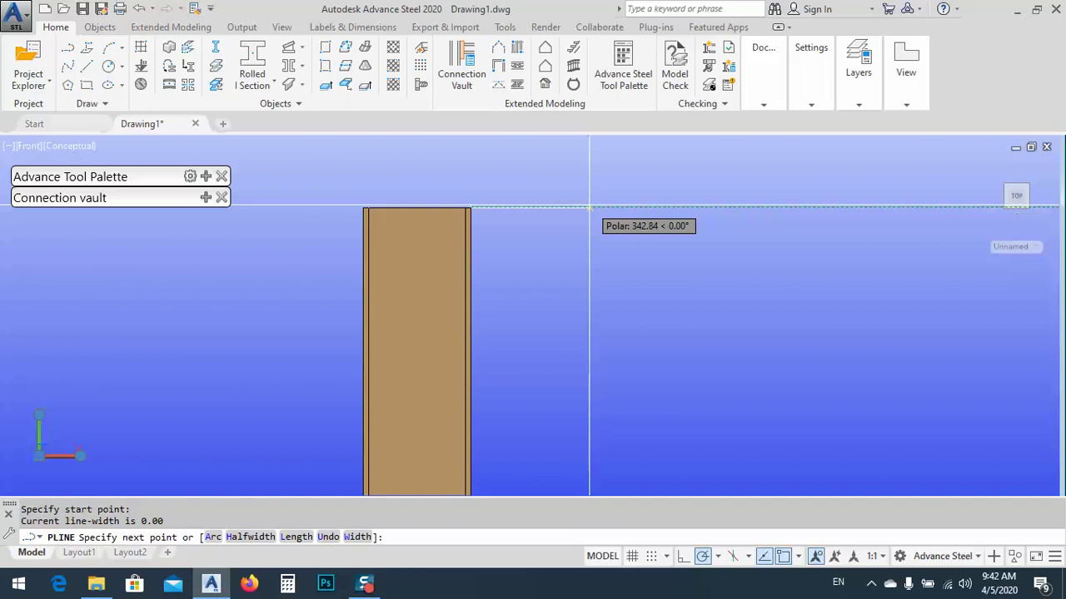
text(300)
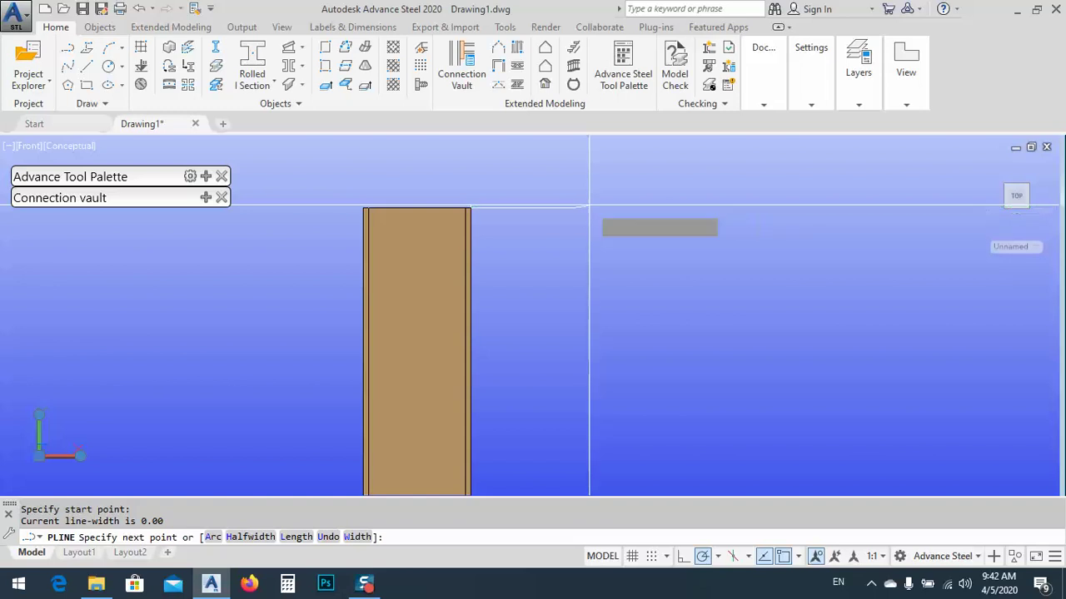
key(Return)
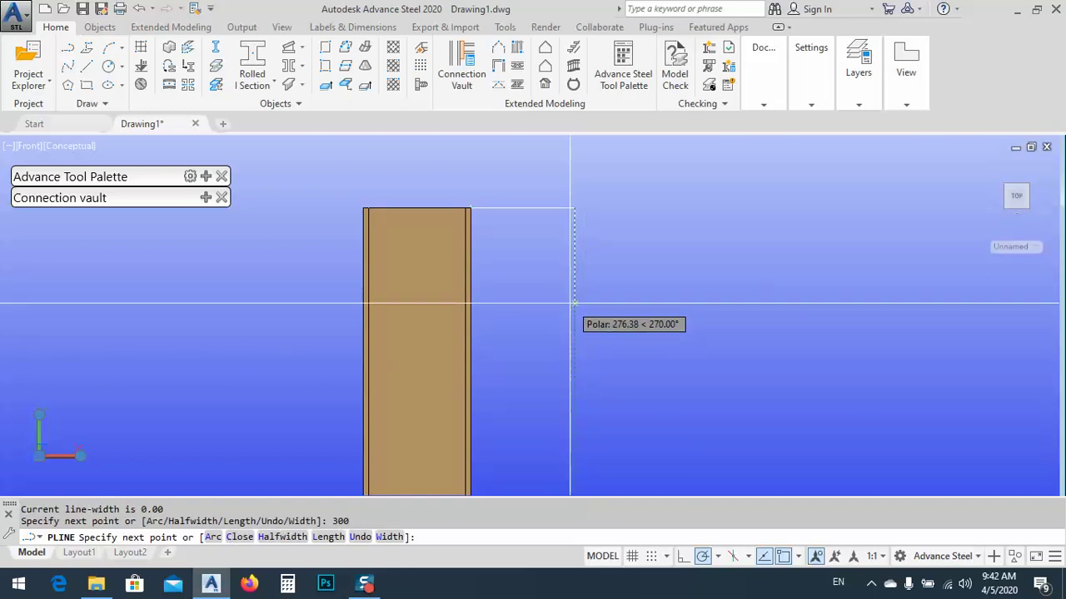
text(250)
key(Return)
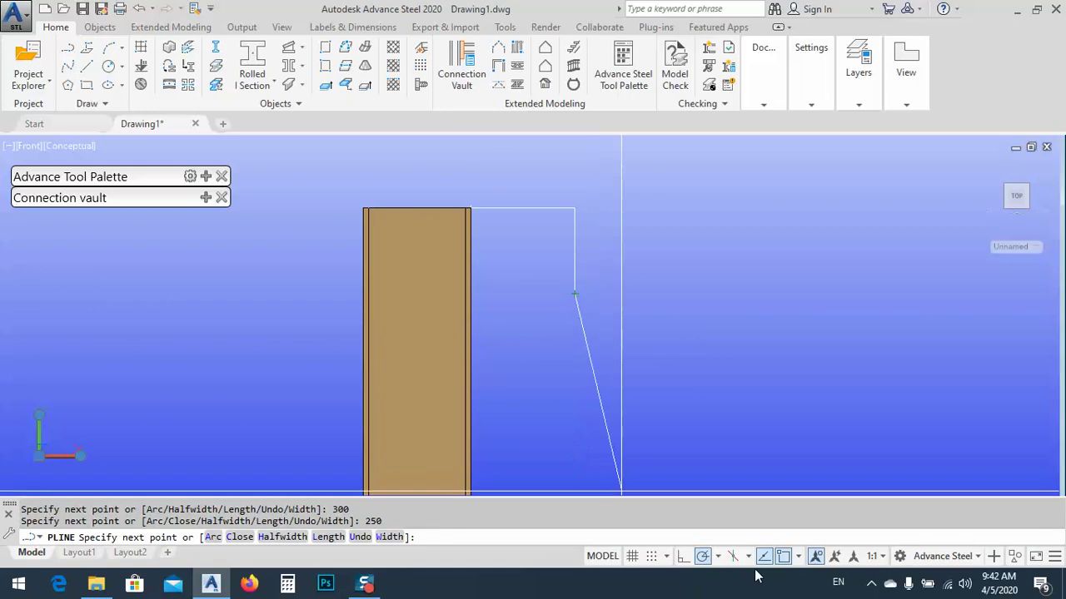
- Set polar tracking to 15° increments and finish the polyline with a 210° segment to the flange and a vertical segment back to its start
click(718, 557)
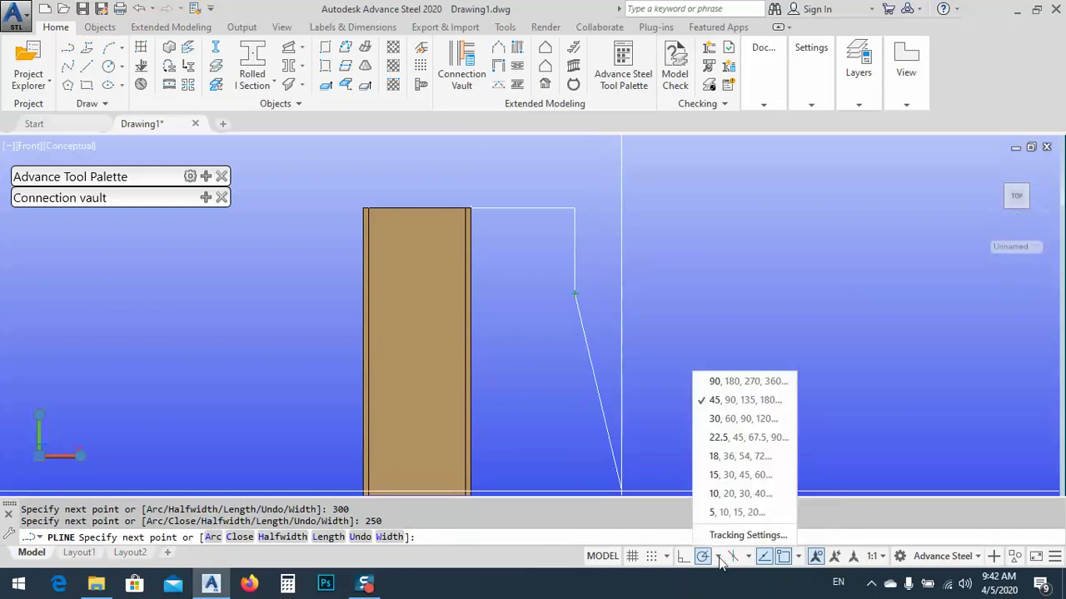
click(718, 481)
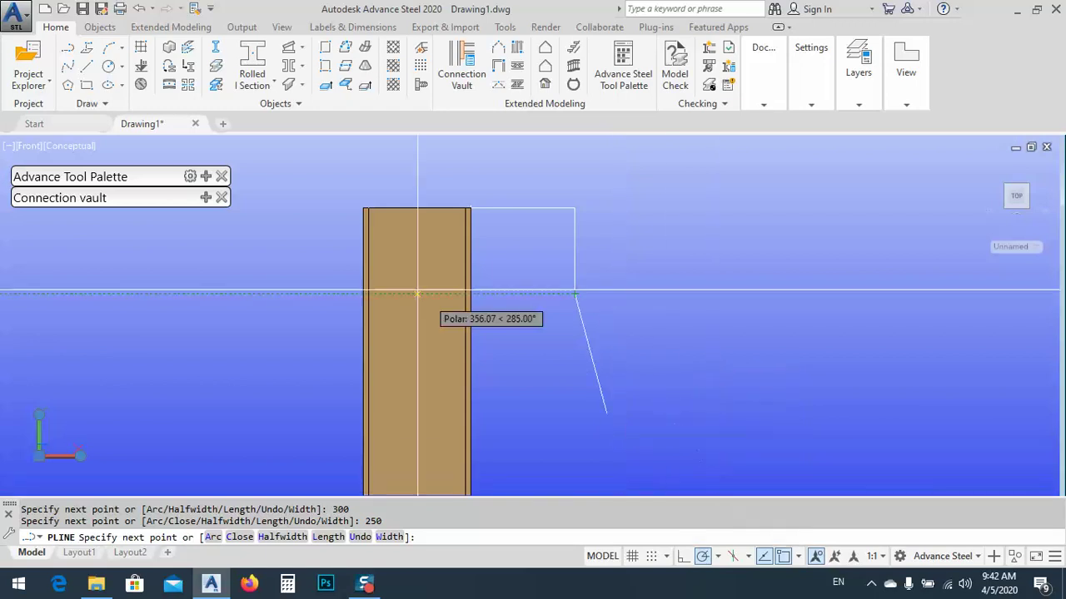
click(469, 351)
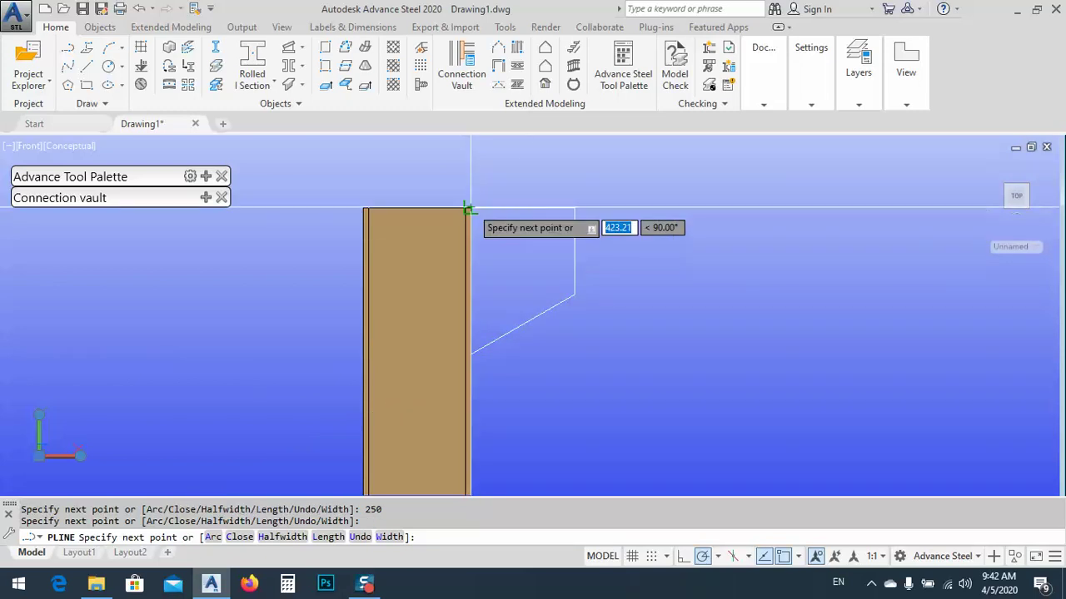
right_click(519, 263)
click(553, 273)
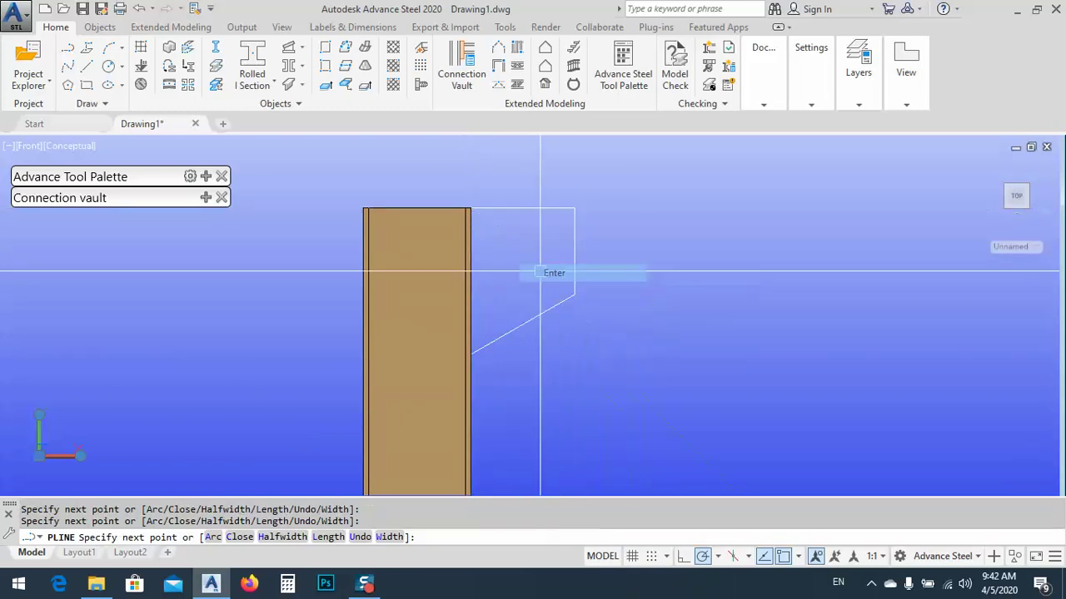
- Move the polyline outline straight down along the column's outer flange, below the column top
scroll(594, 209, down, 6)
click(615, 213)
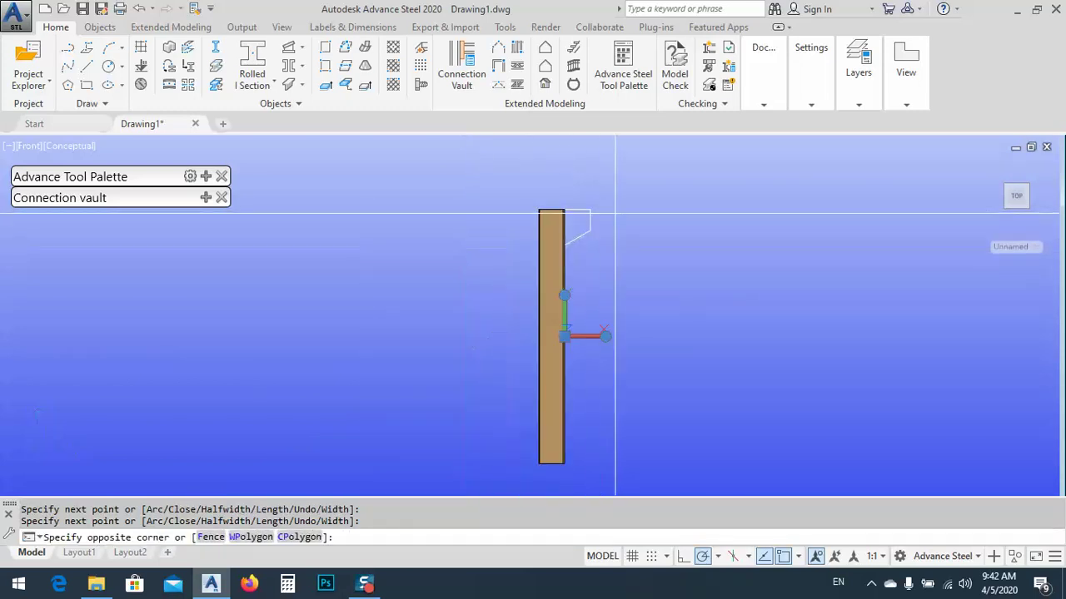
click(575, 227)
scroll(583, 225, up, 8)
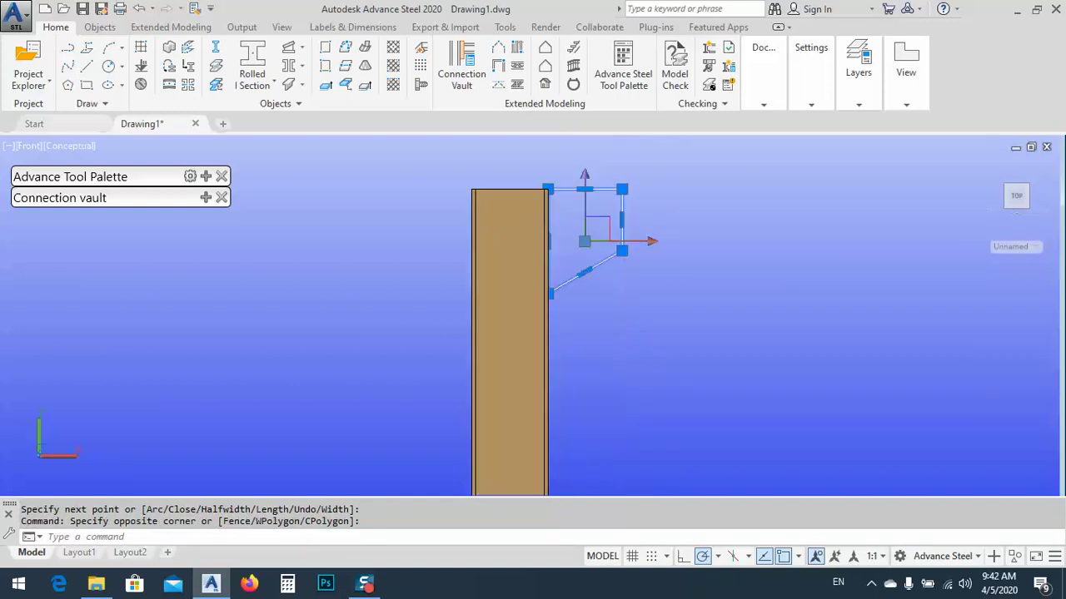
middle_drag(739, 250, 604, 246)
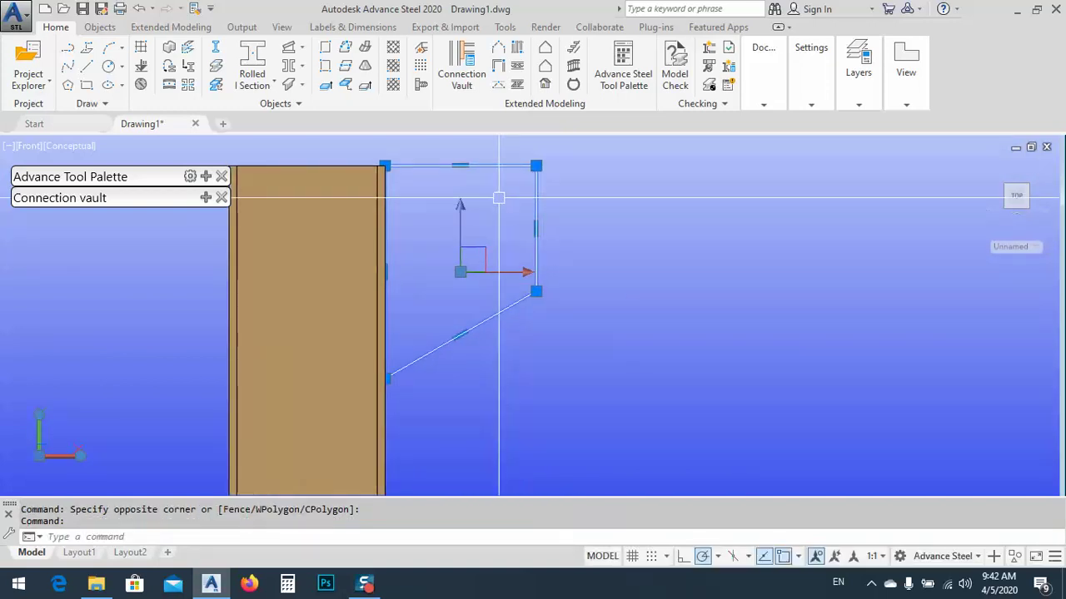
scroll(498, 198, down, 4)
text(m)
key(Return)
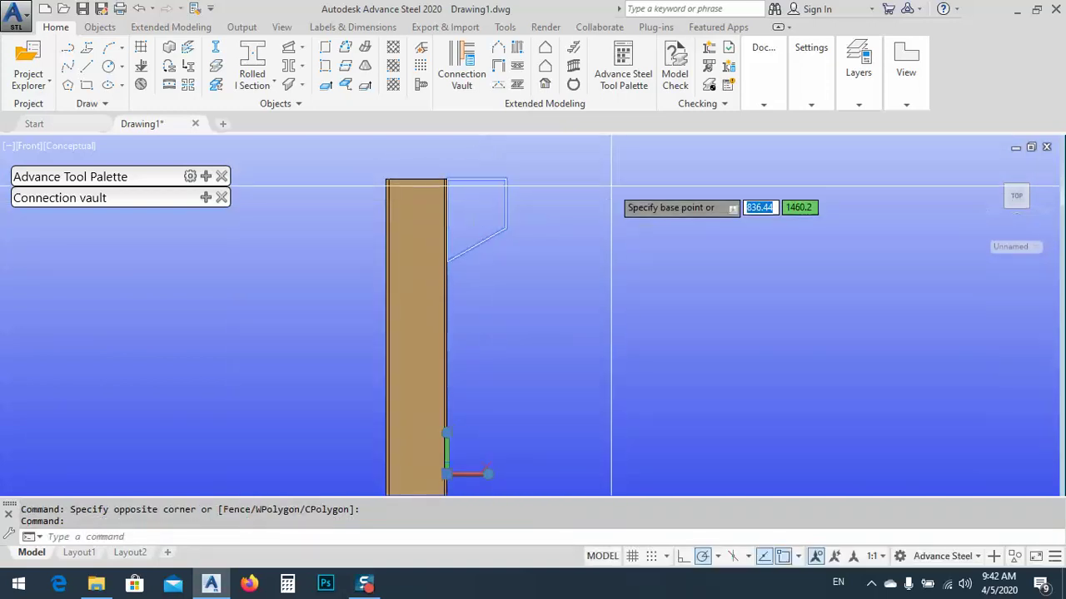
click(620, 208)
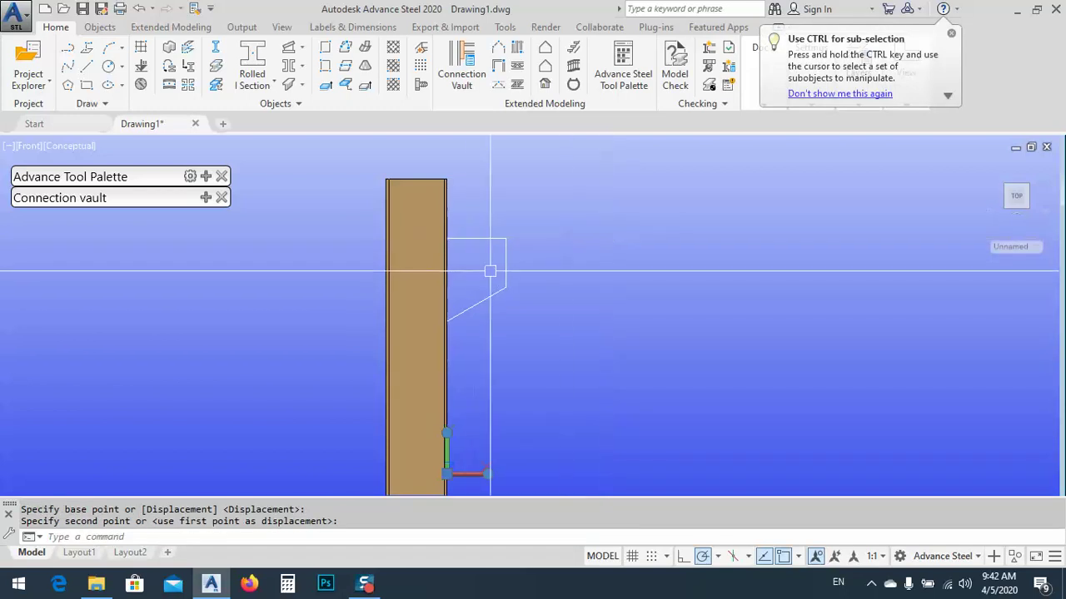
- Examine the polyline outline's position beside the column flange in an orbited 3D view
middle_drag(491, 268, 606, 321)
click(516, 291)
scroll(621, 252, down, 4)
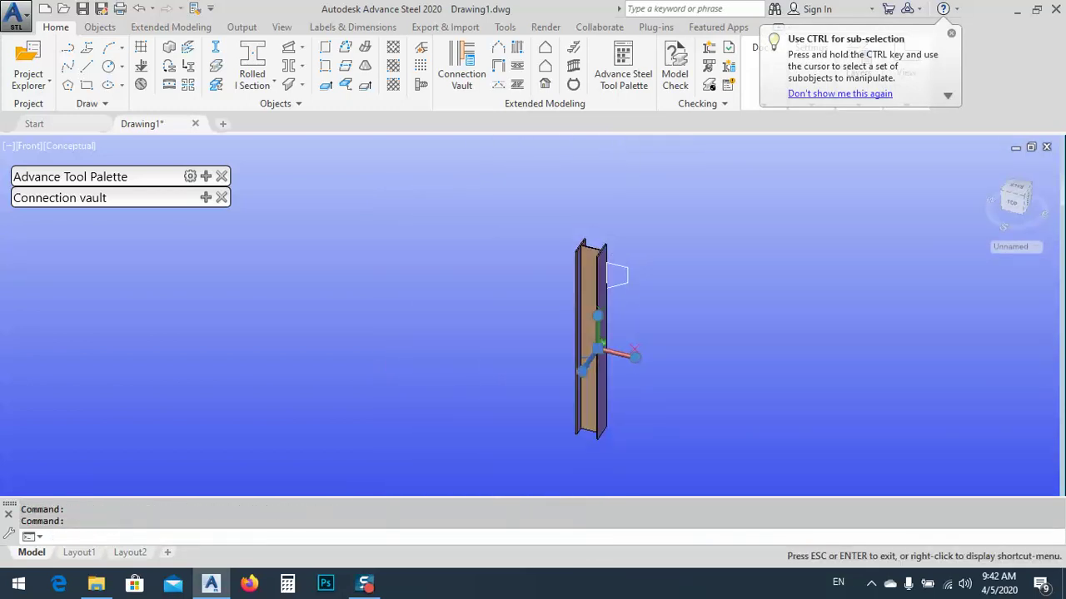
scroll(637, 279, up, 6)
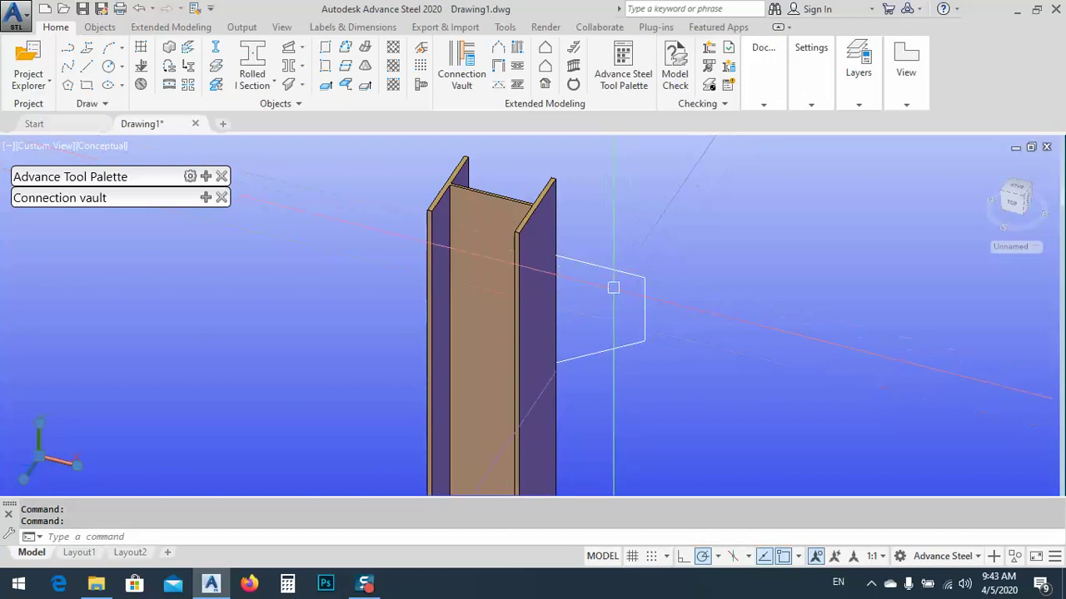
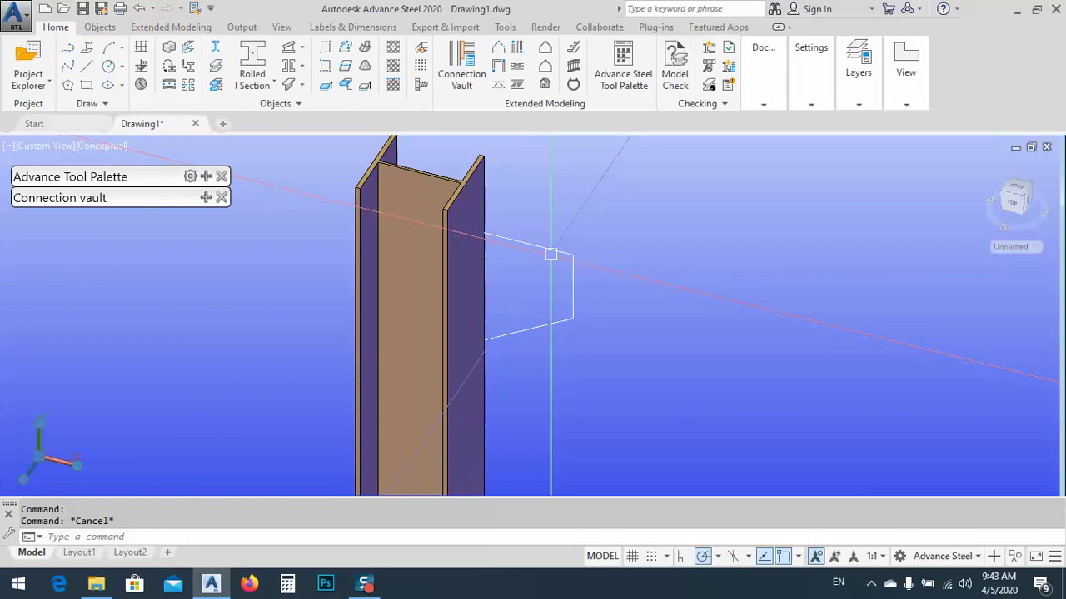
click(546, 249)
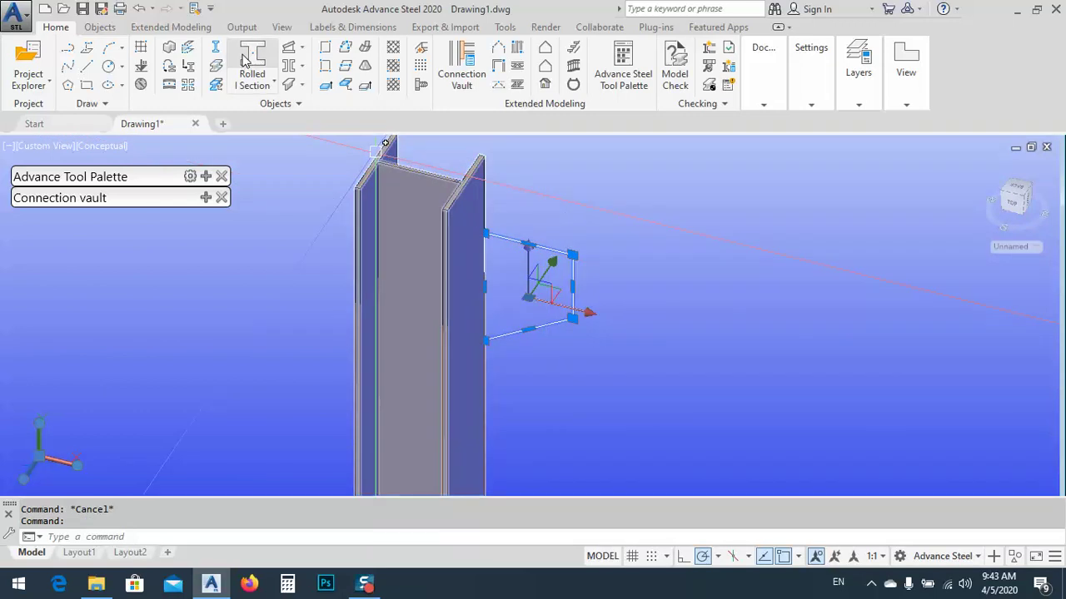
click(190, 53)
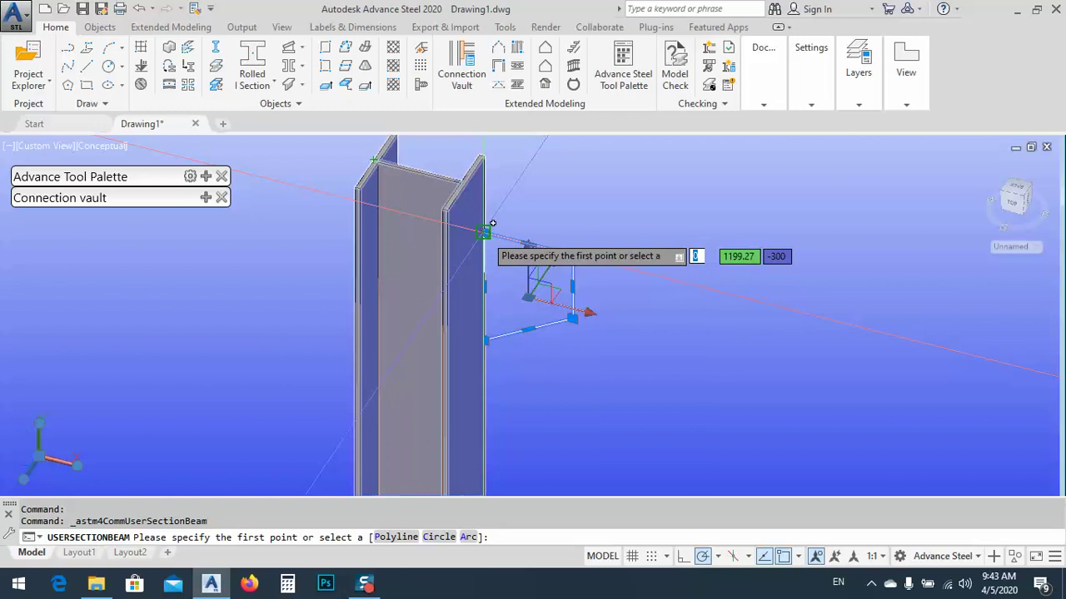
click(394, 537)
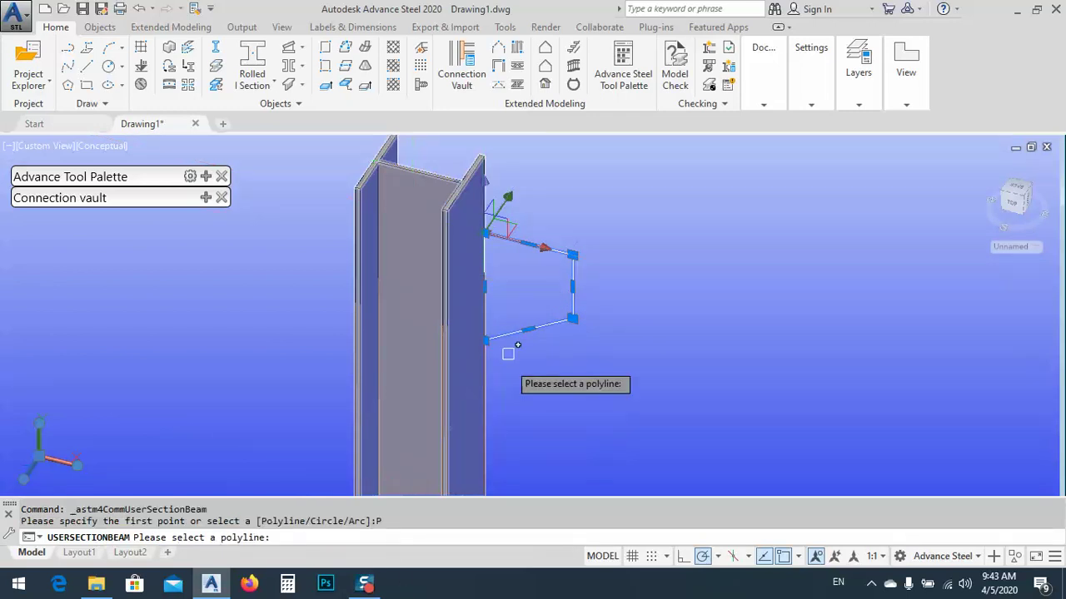
click(571, 274)
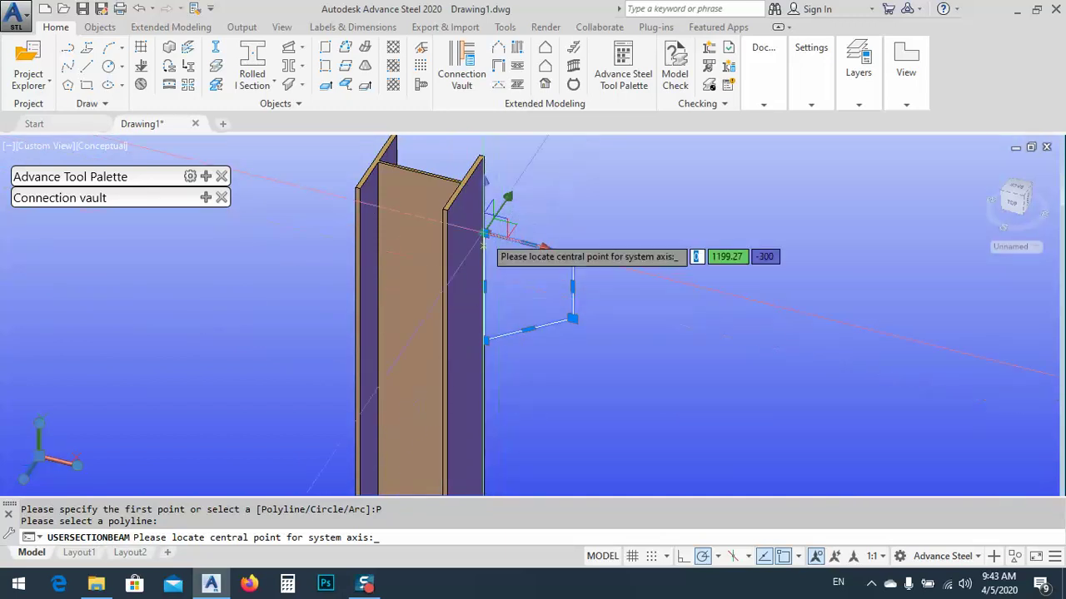
click(485, 231)
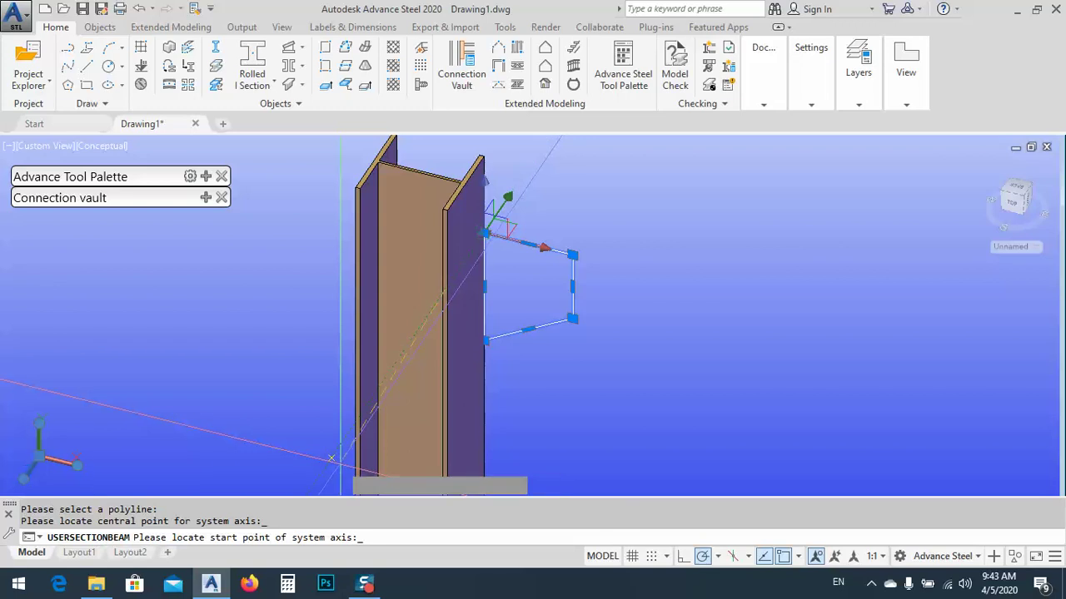
key(Return)
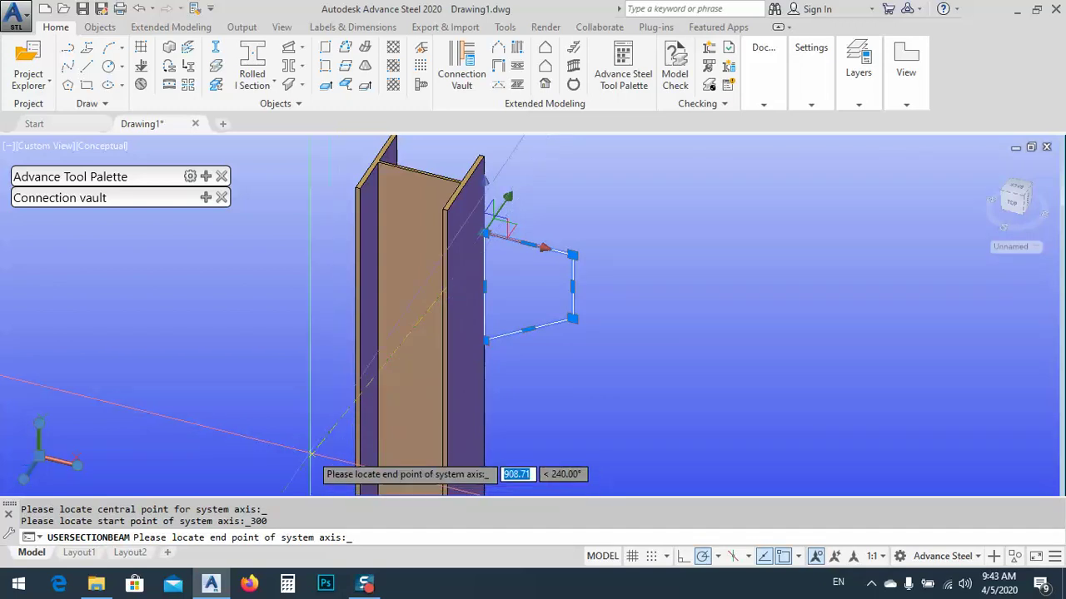
key(Escape)
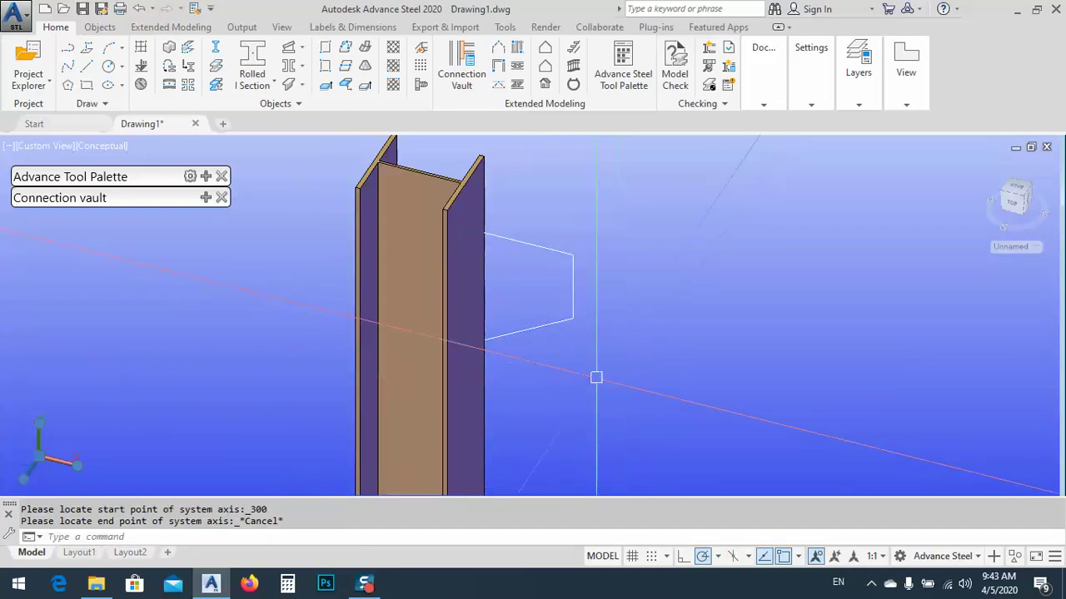
- Create a folded beam from the polyline outline, with its axis starting at the outline's upper flange corner and extending 300 mm along +Z
middle_drag(530, 275, 539, 278)
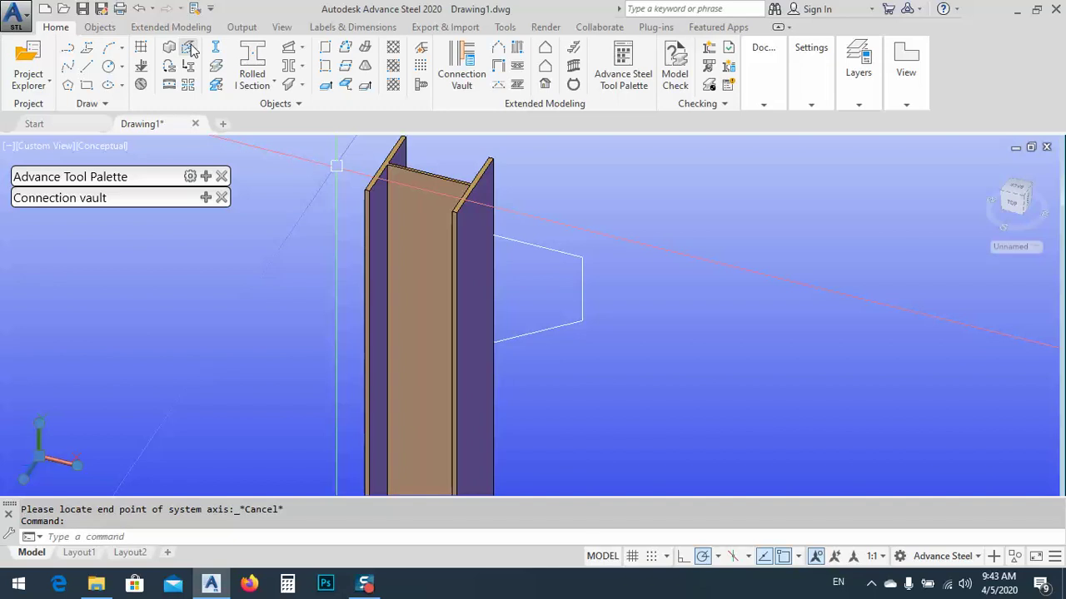
click(188, 50)
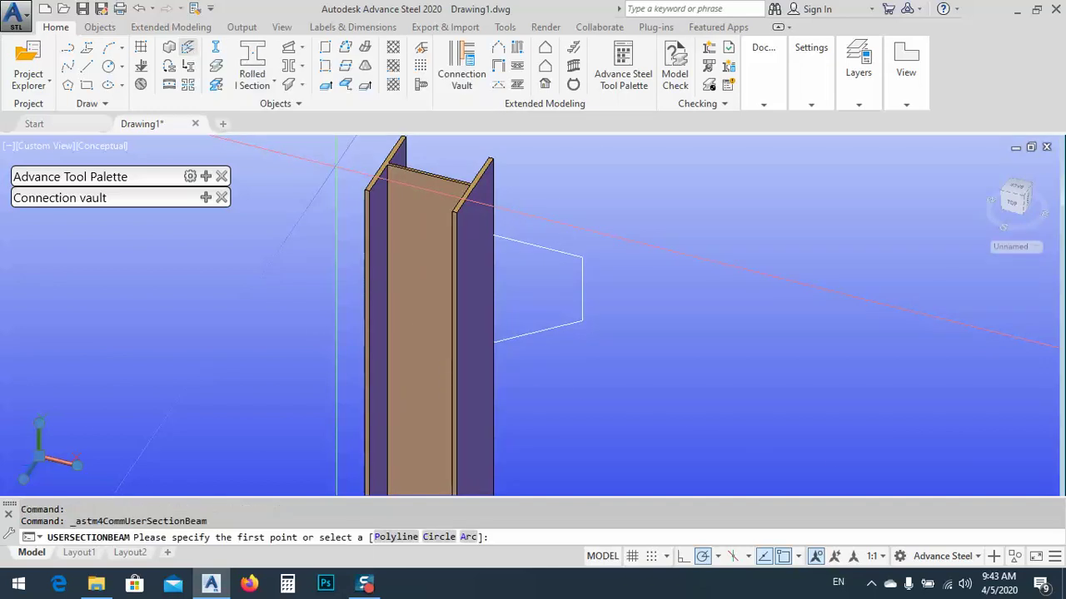
click(388, 537)
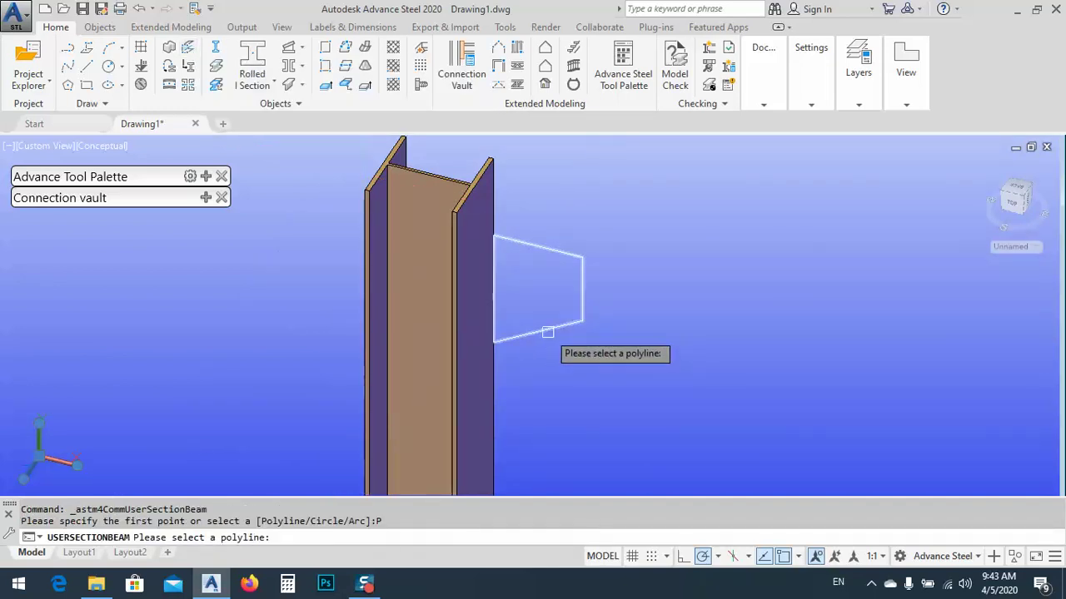
click(546, 332)
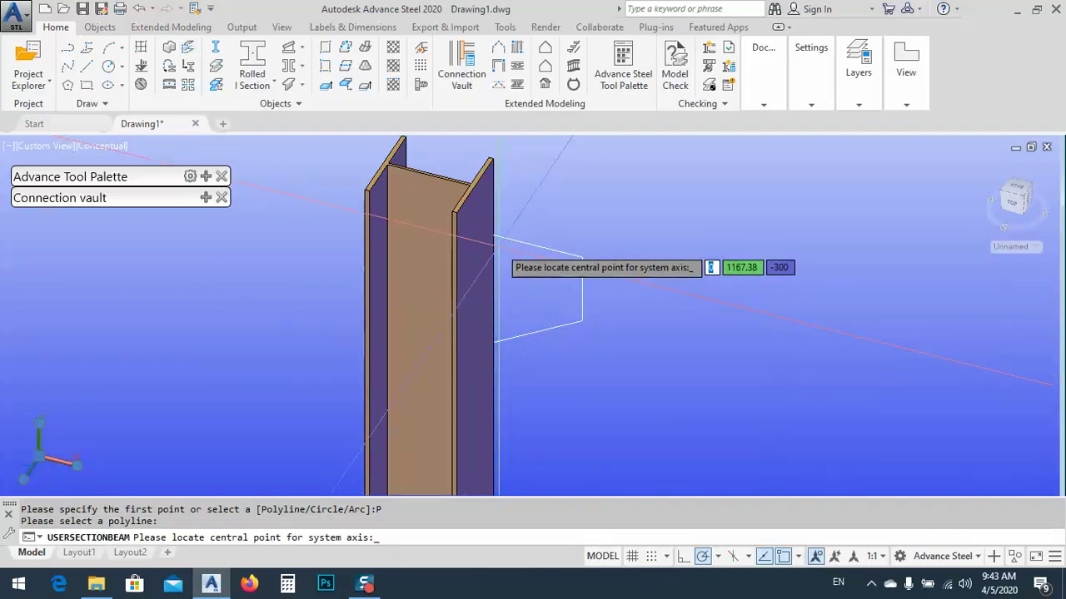
click(492, 235)
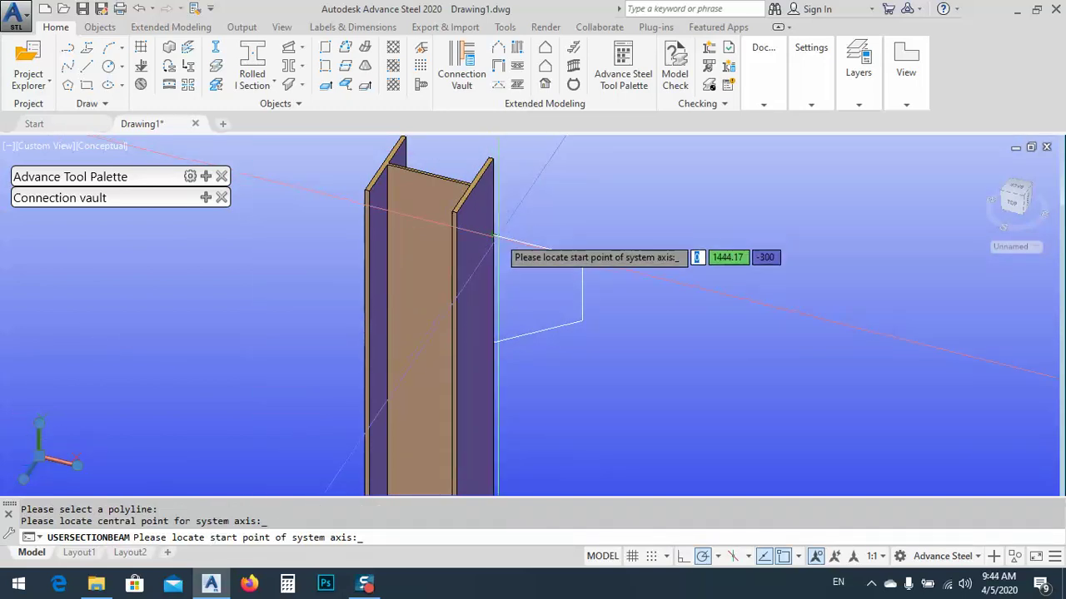
click(493, 235)
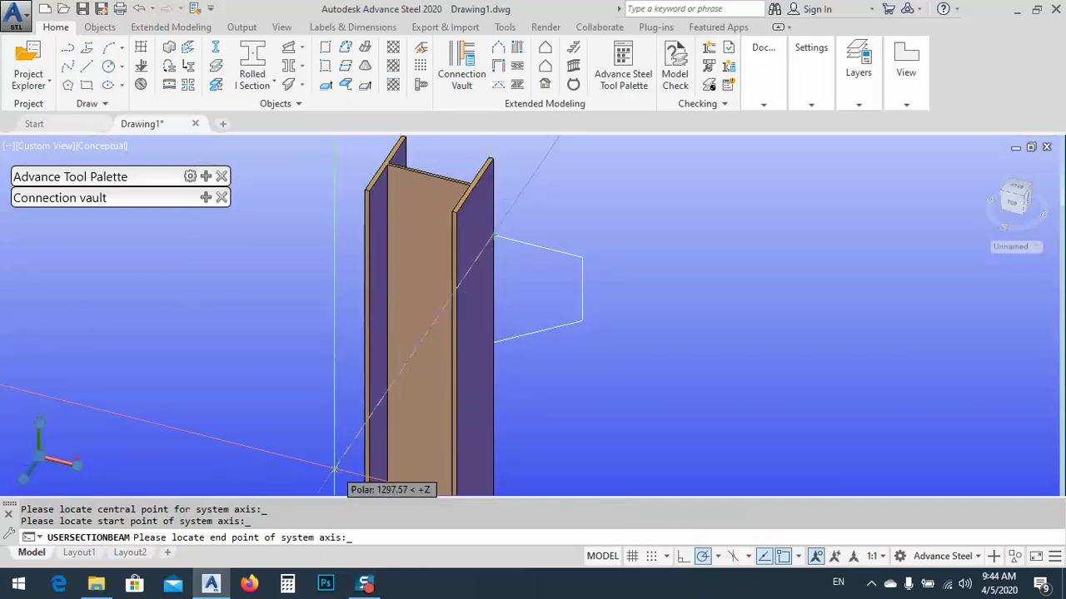
text(300)
key(Return)
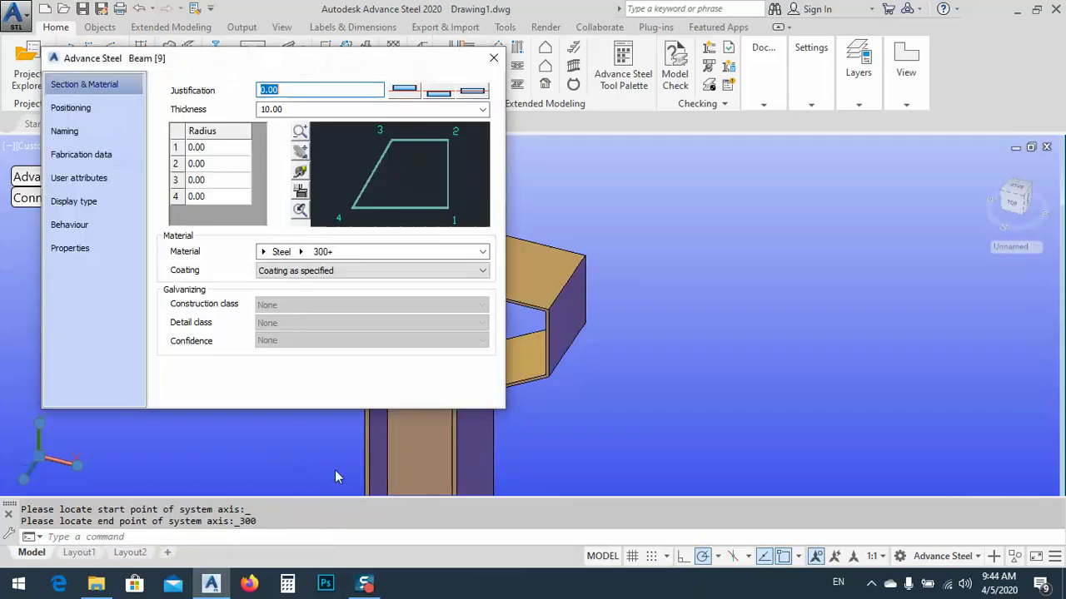
- Try the folded beam's justification options against the column flange and set the justification to 1.00
middle_drag(516, 353, 791, 363)
scroll(754, 316, up, 6)
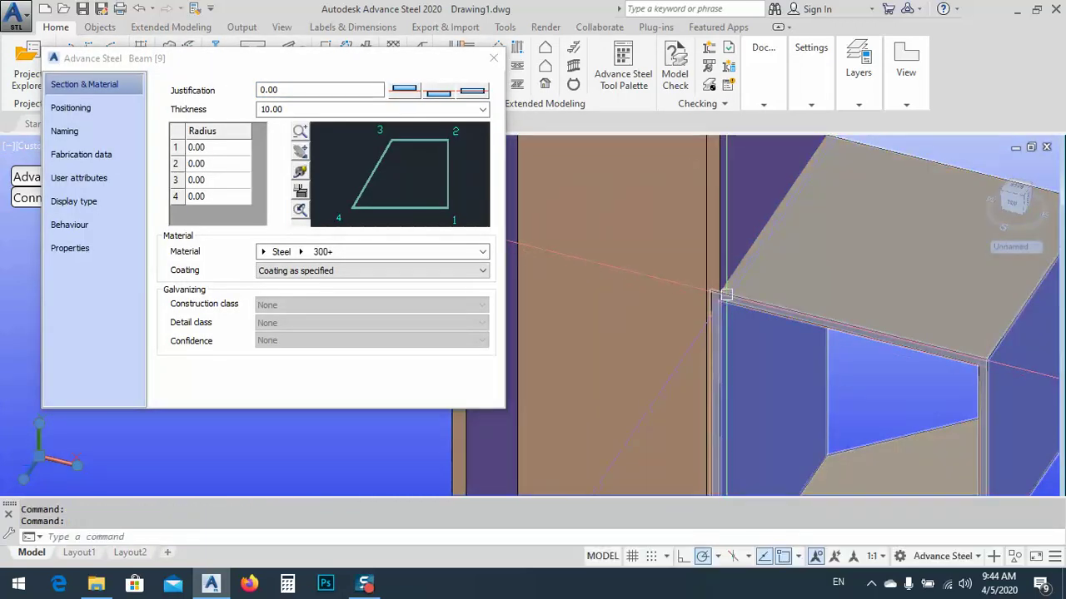
click(239, 130)
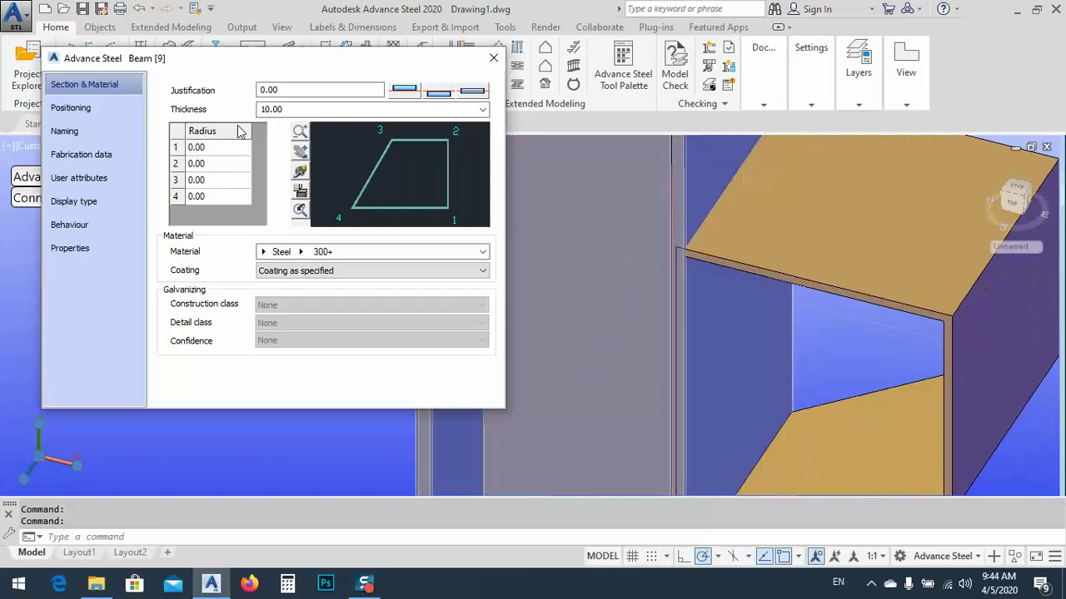
click(404, 91)
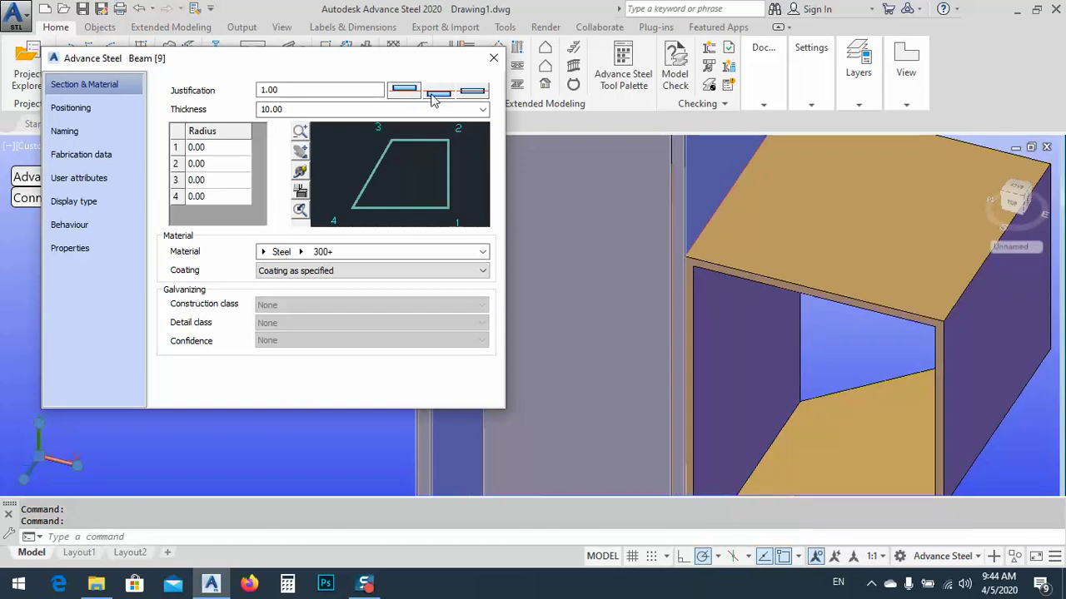
click(432, 94)
click(417, 91)
- Check the folded beam's fit against the column flange and the outline, and set its plate thickness to 12 mm
scroll(683, 282, down, 5)
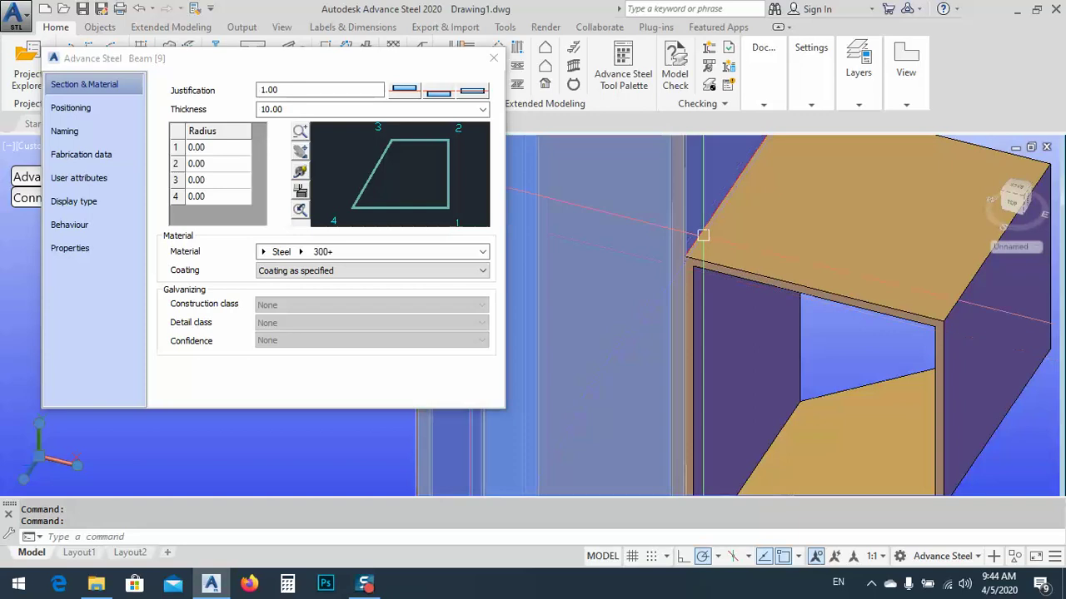
scroll(667, 195, up, 5)
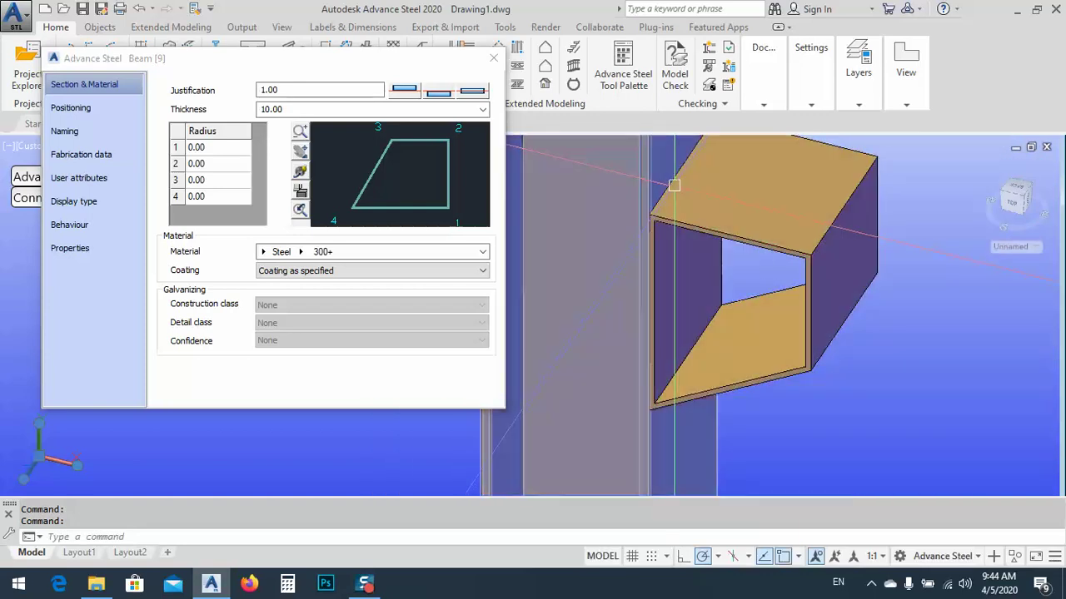
scroll(635, 229, up, 3)
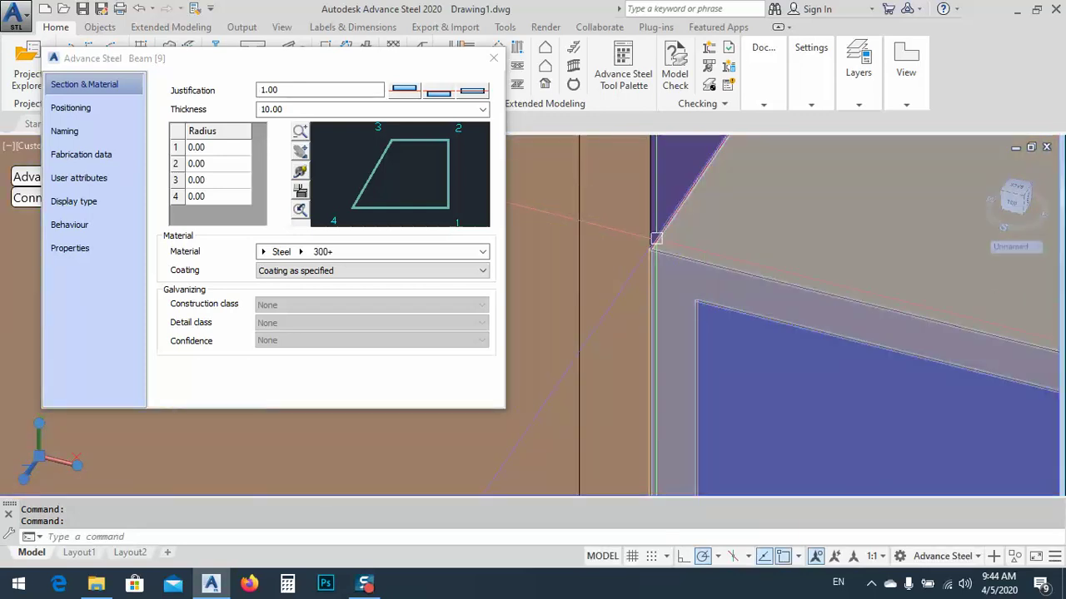
scroll(791, 326, down, 4)
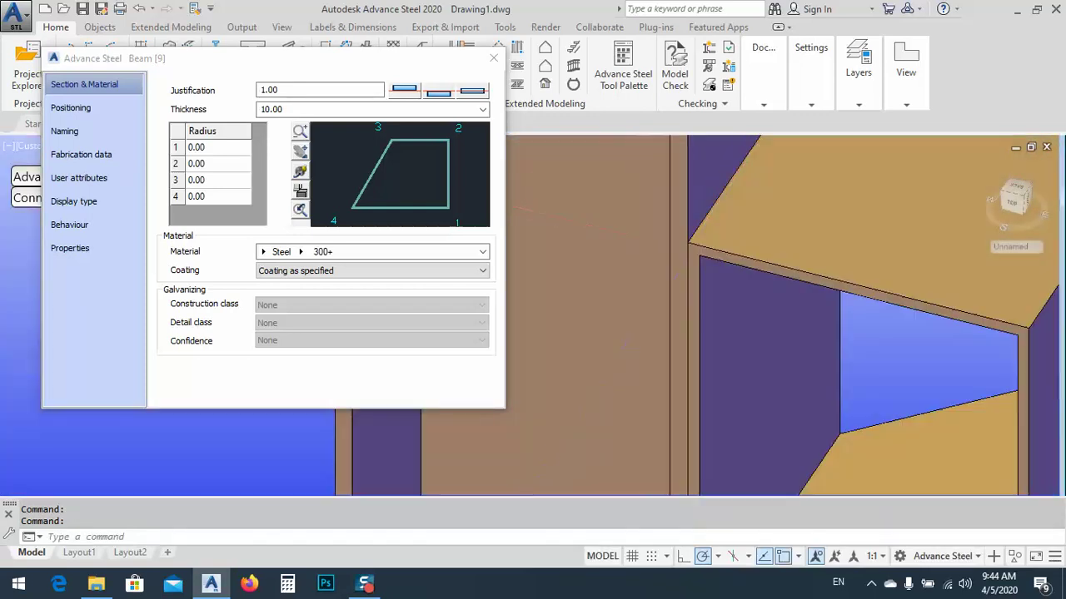
shift+middle_drag(791, 326, 749, 339)
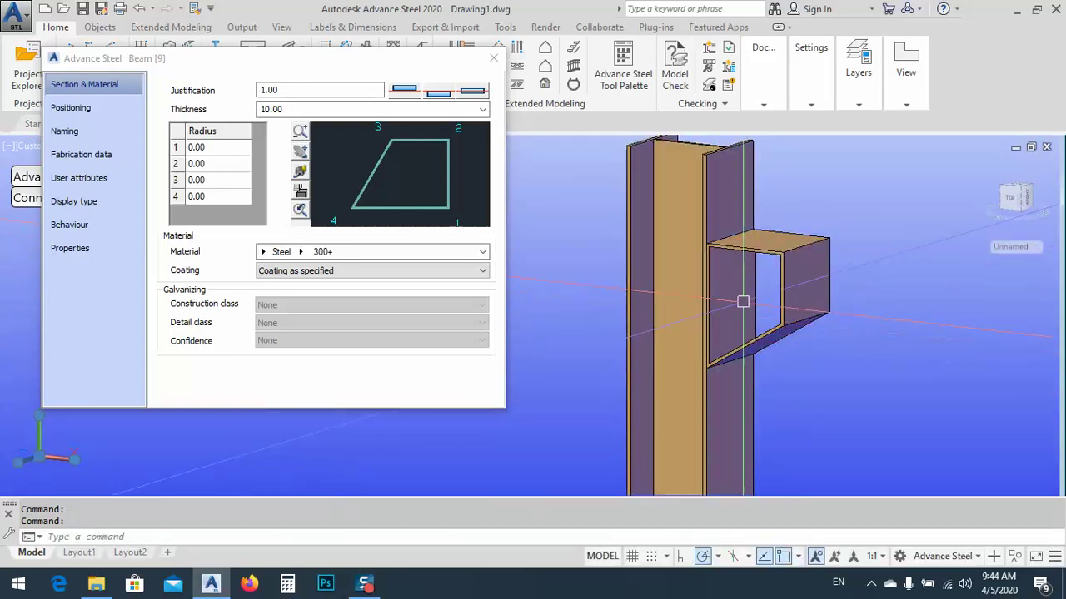
shift+middle_drag(755, 309, 804, 287)
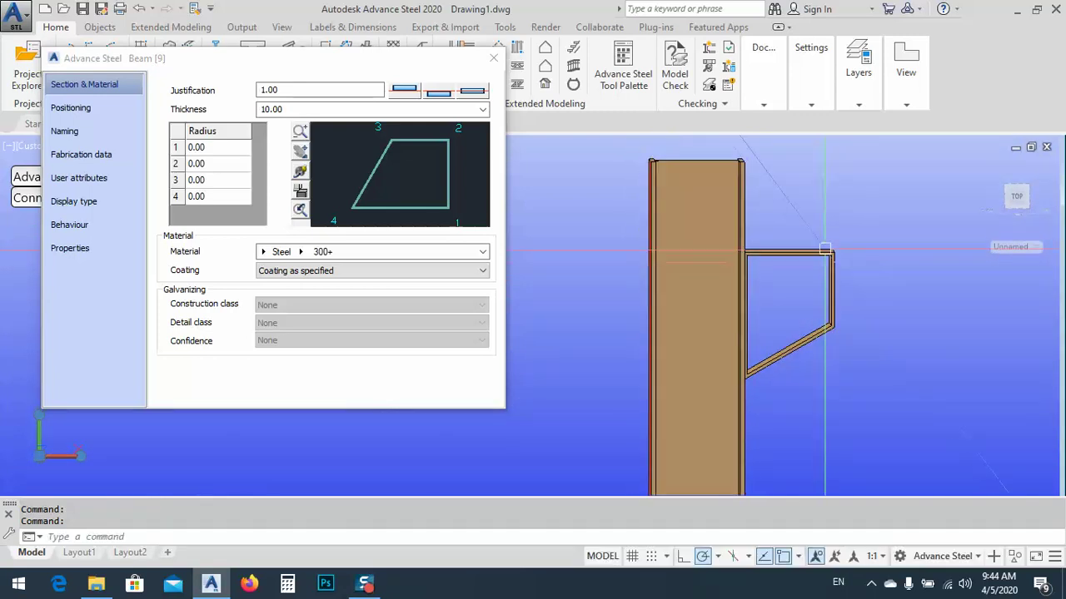
scroll(803, 283, up, 5)
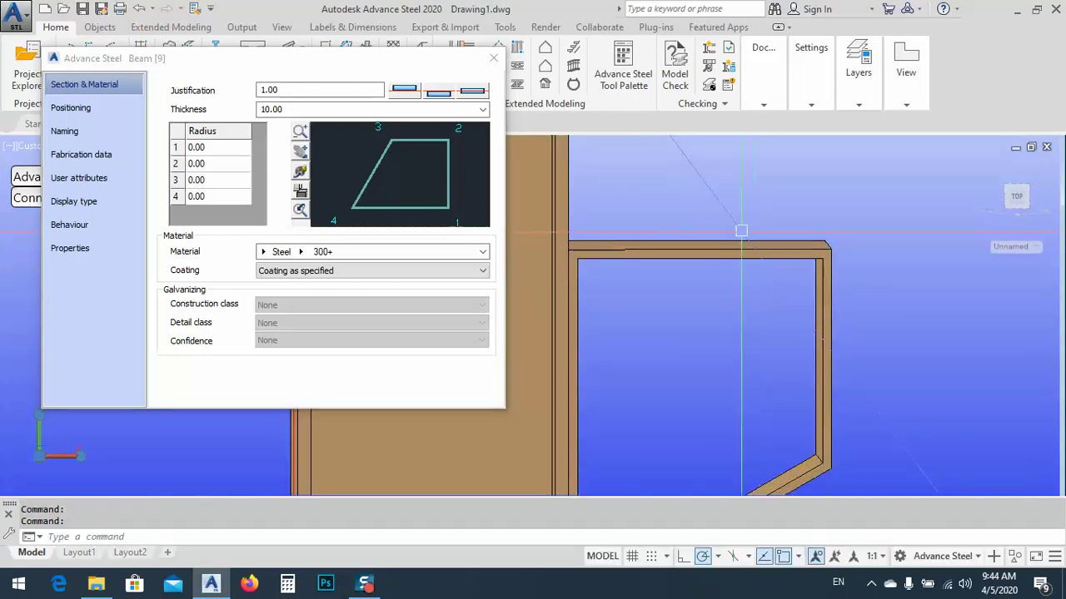
click(292, 108)
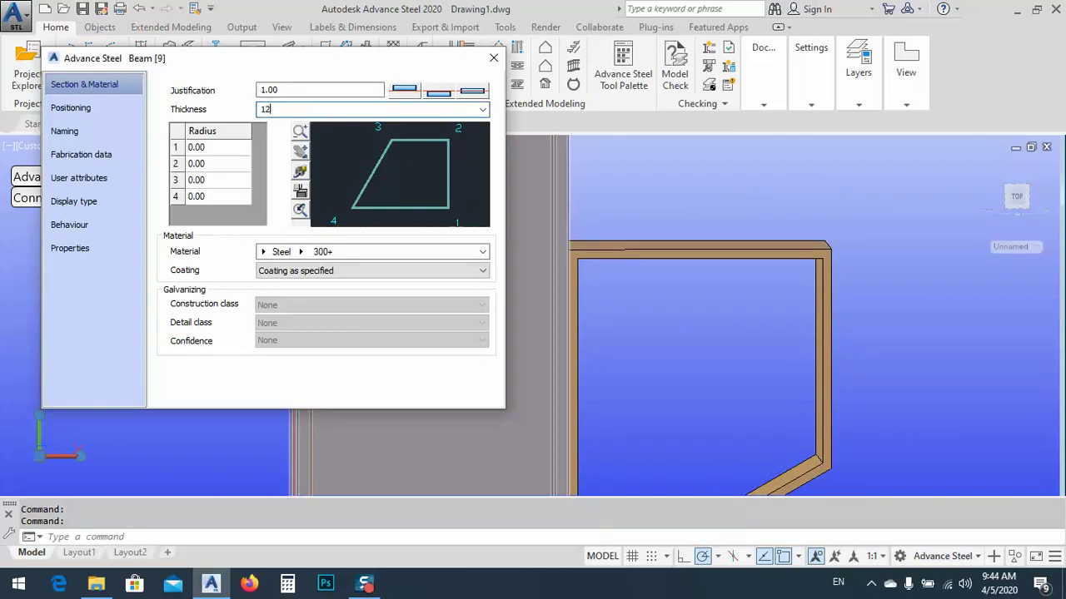
key(Return)
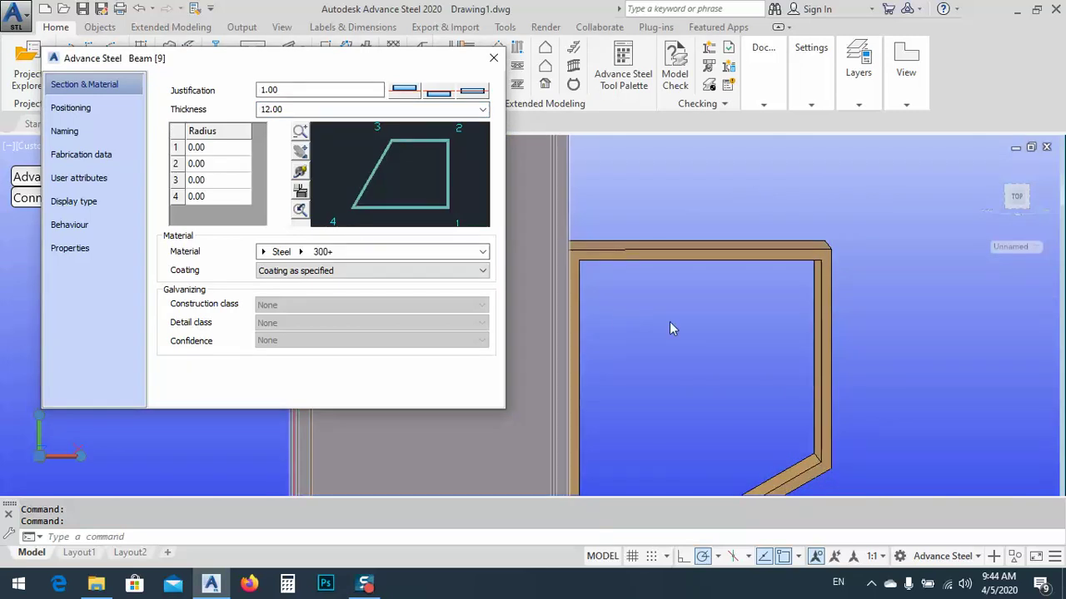
- In the front view, reopen the folded beam's Advance Properties and set the bend radius of corners 2 and 3 to 20 mm
click(1019, 202)
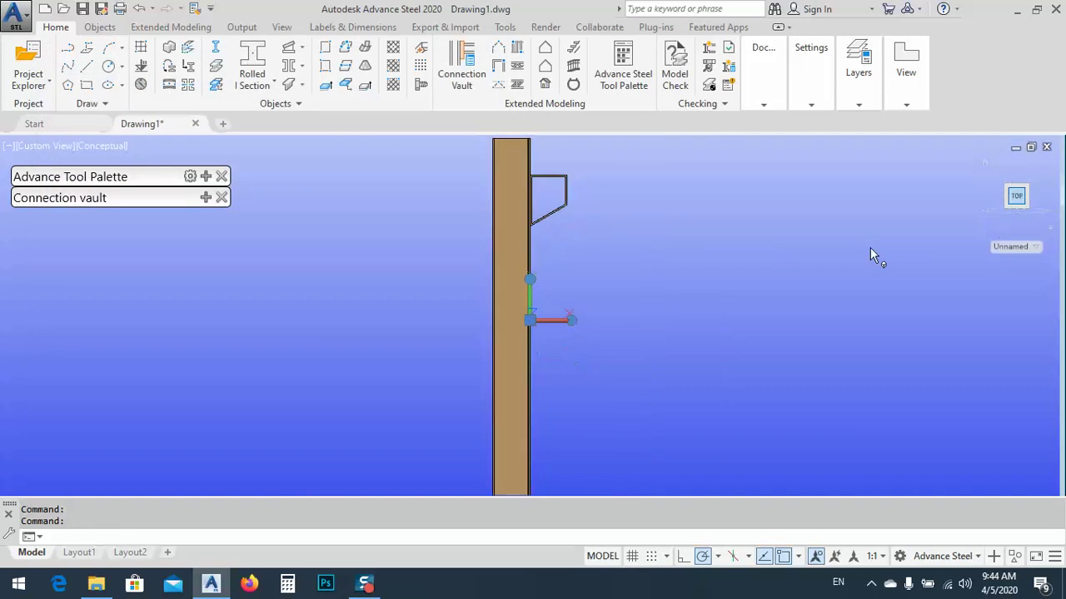
scroll(547, 170, up, 5)
scroll(579, 177, up, 7)
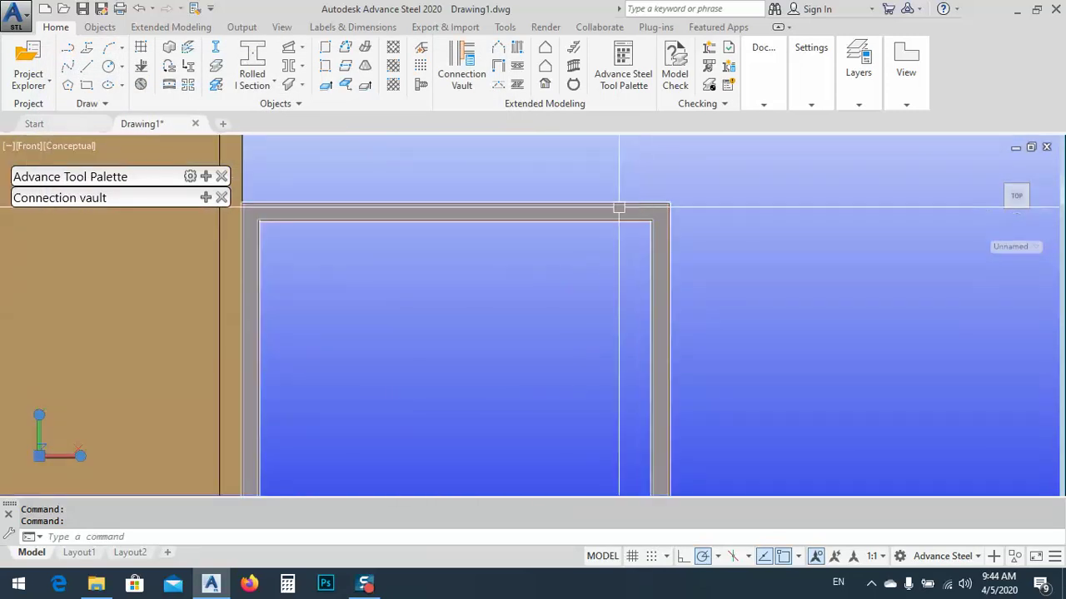
click(631, 210)
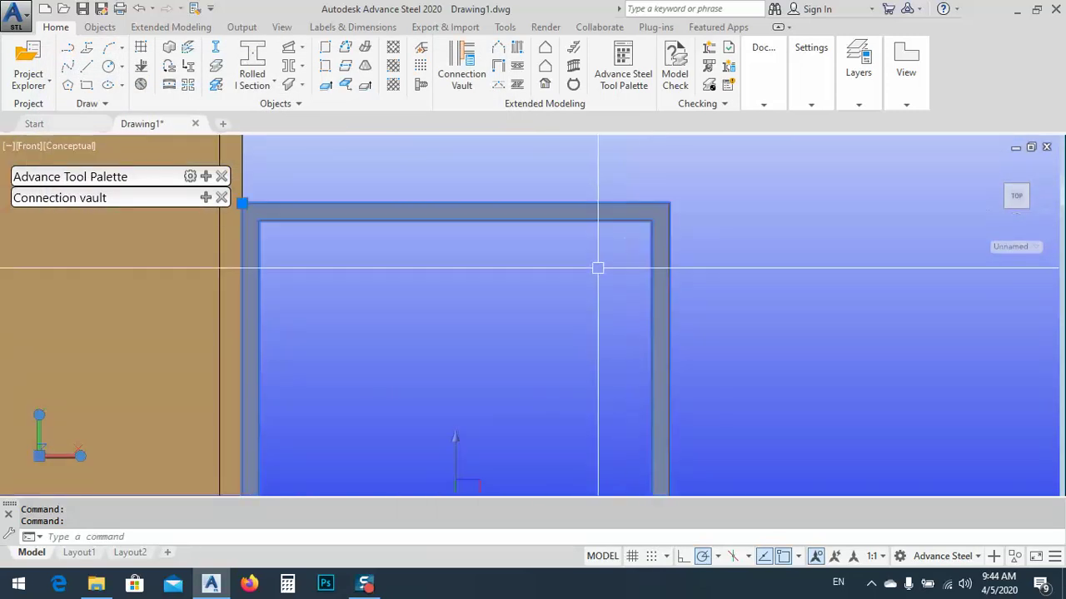
right_click(654, 231)
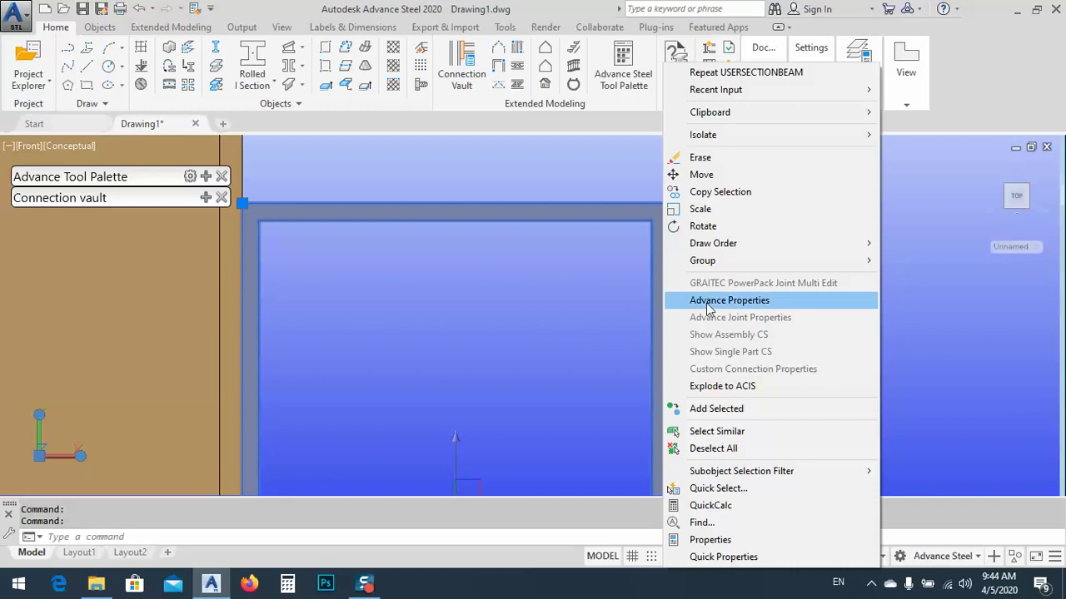
click(724, 303)
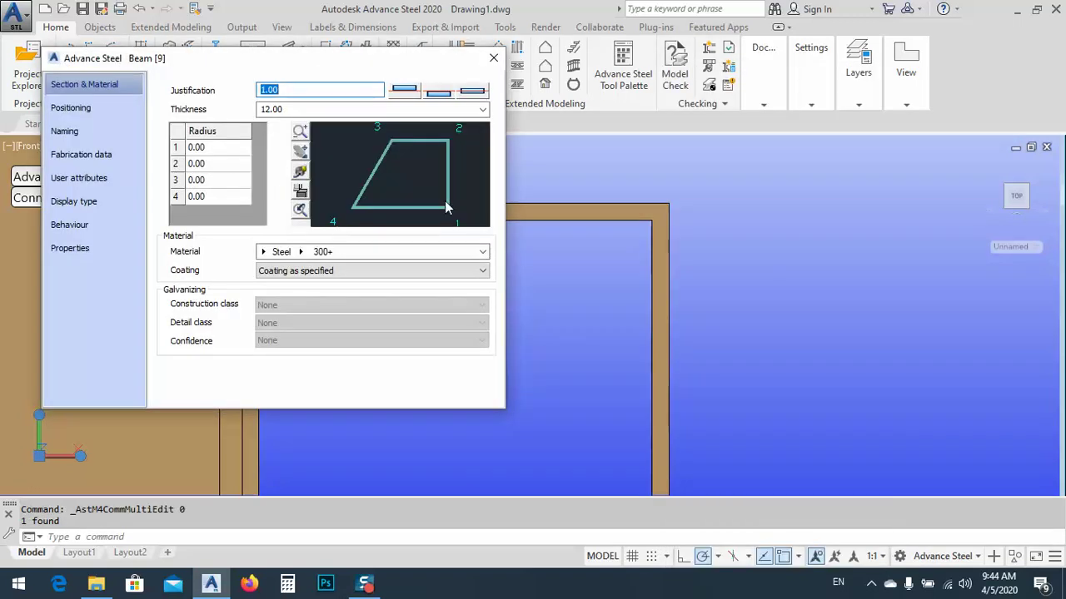
drag(247, 60, 190, 240)
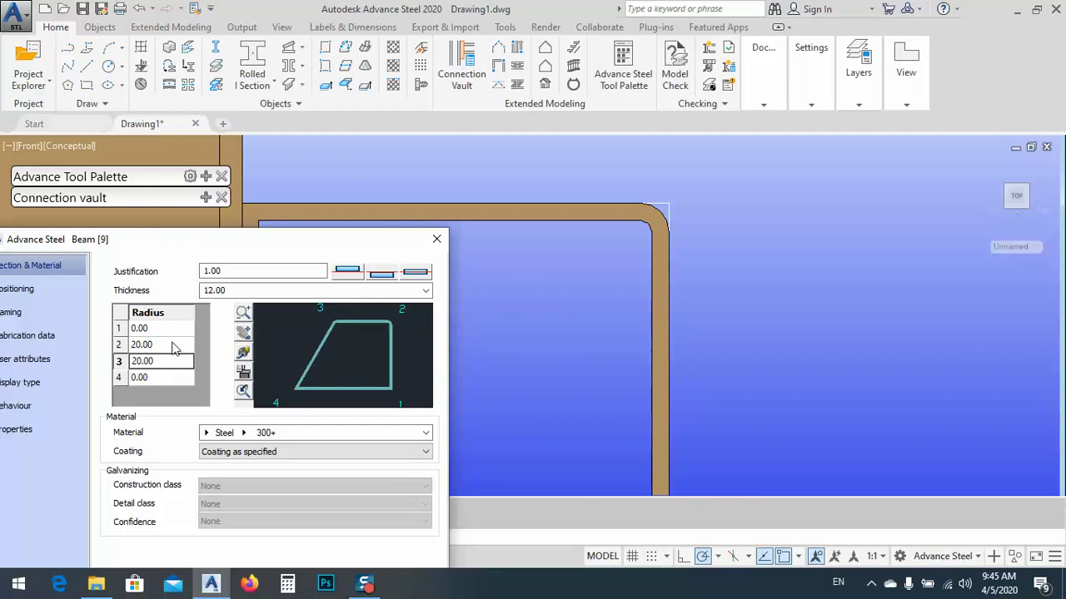
scroll(883, 220, down, 5)
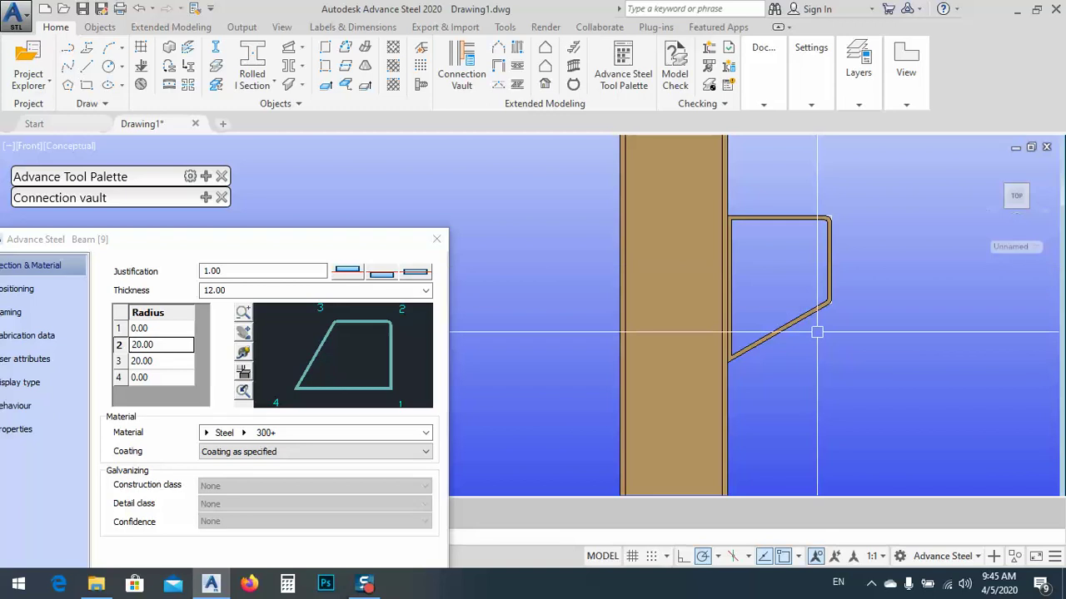
scroll(835, 303, up, 4)
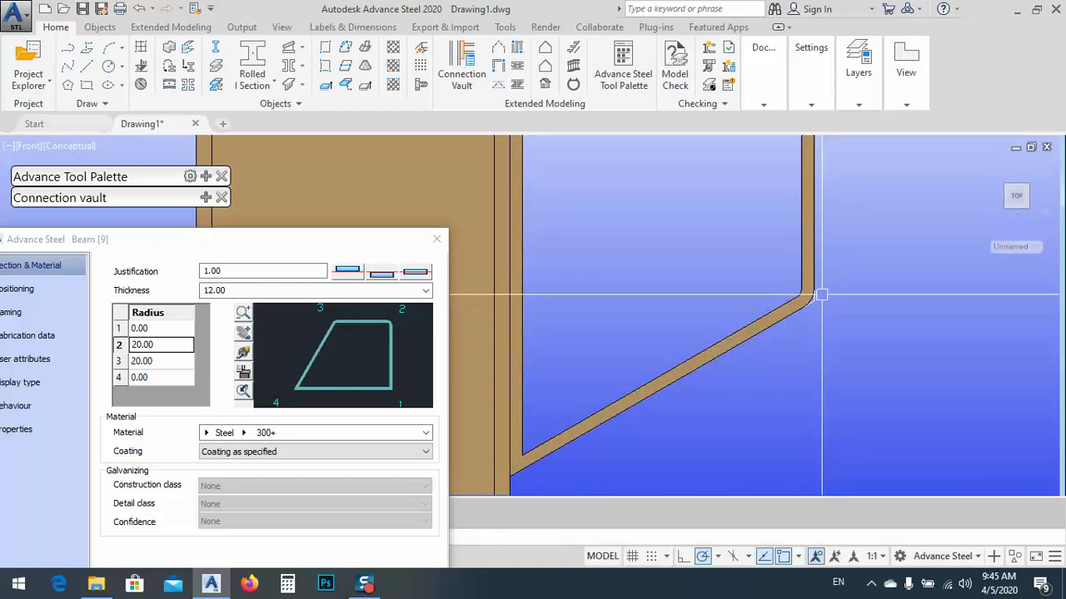
middle_drag(821, 295, 816, 328)
middle_drag(684, 385, 765, 221)
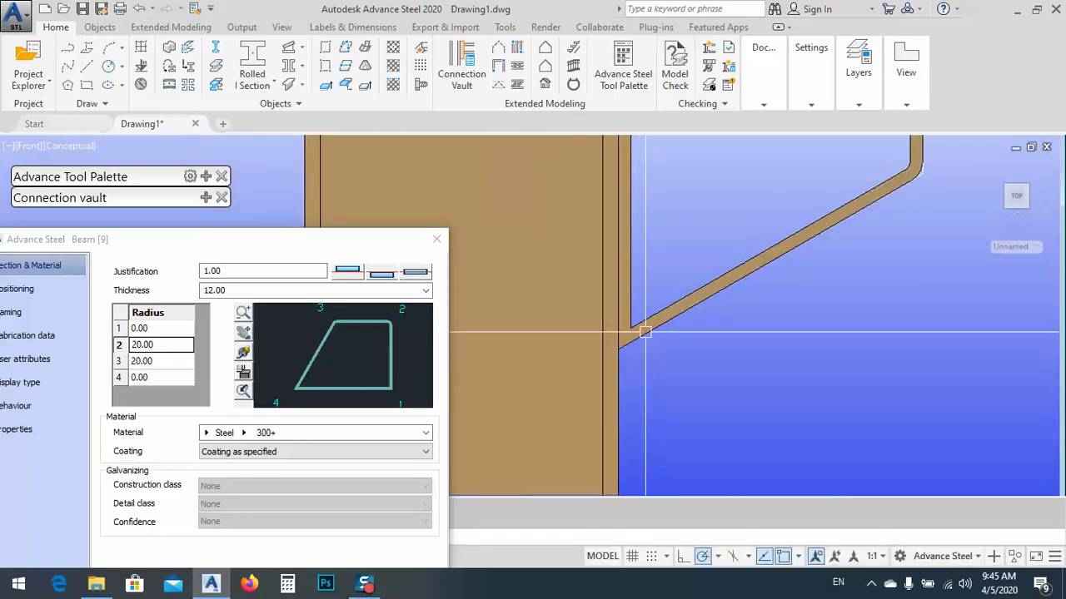
- Examine how the folded beam's lower corner and rounded bend meet the outline and column flange, and close its Advance Properties
scroll(636, 330, up, 3)
scroll(630, 331, down, 4)
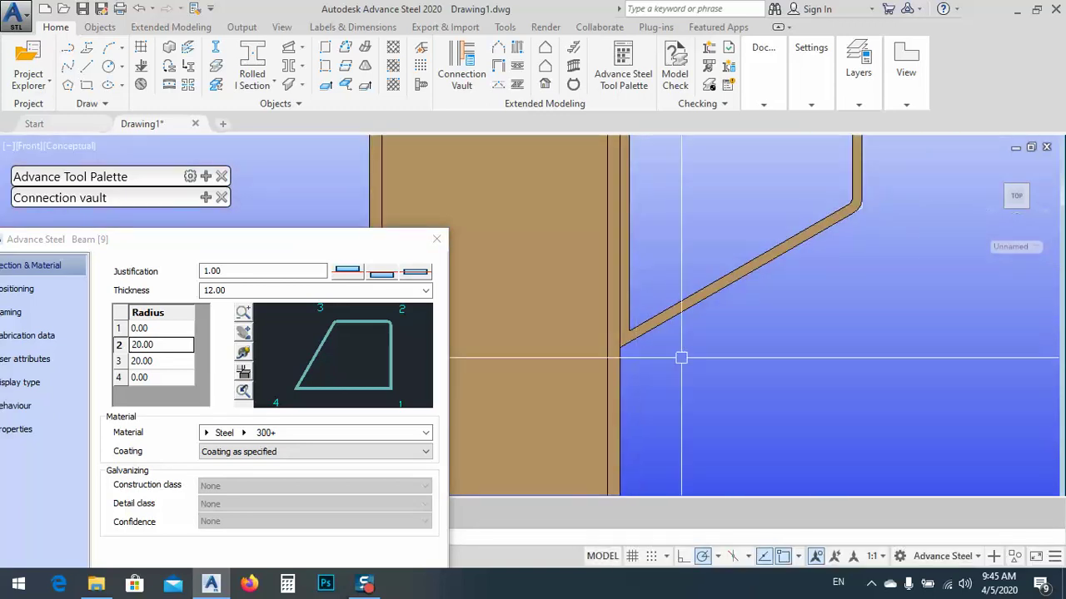
middle_drag(679, 365, 658, 431)
middle_drag(647, 352, 648, 373)
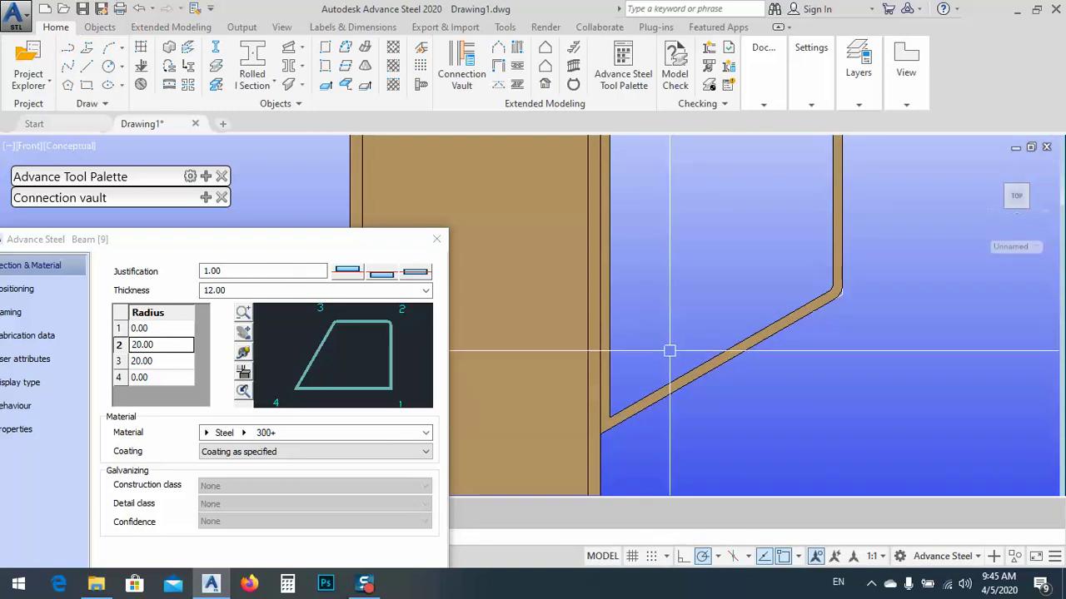
scroll(610, 427, up, 3)
scroll(607, 443, down, 2)
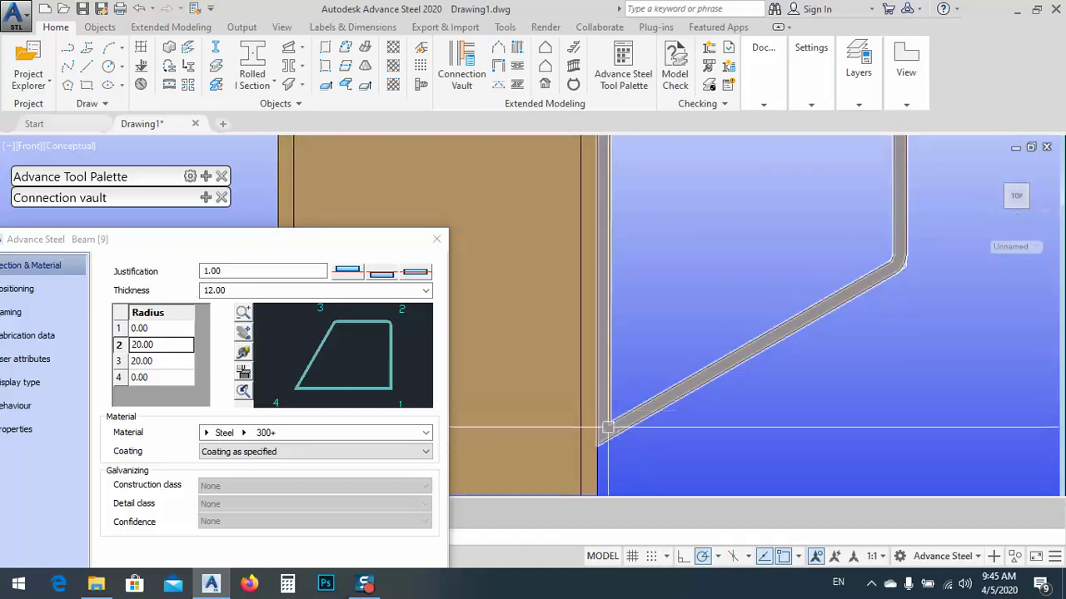
scroll(601, 438, down, 3)
middle_drag(642, 358, 665, 364)
click(441, 244)
- In a 3D view, create a 10 mm Steel 250 plate from the polyline outline at the folded beam's rear end
middle_drag(642, 327, 689, 271)
shift+middle_drag(726, 305, 673, 338)
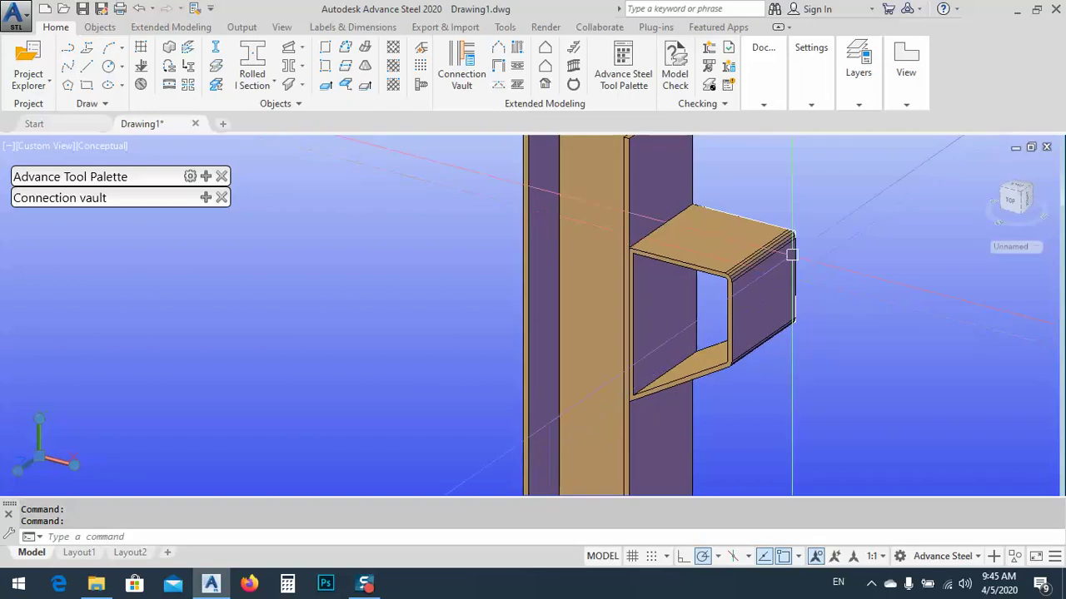
scroll(785, 243, up, 3)
shift+middle_drag(552, 340, 550, 275)
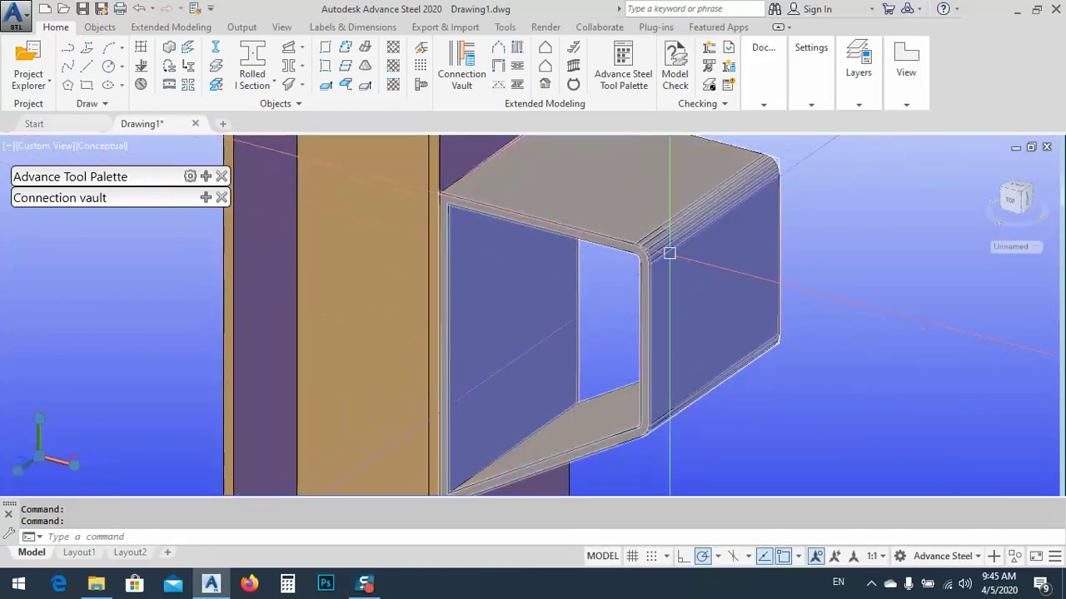
shift+middle_drag(637, 375, 710, 337)
scroll(725, 254, up, 5)
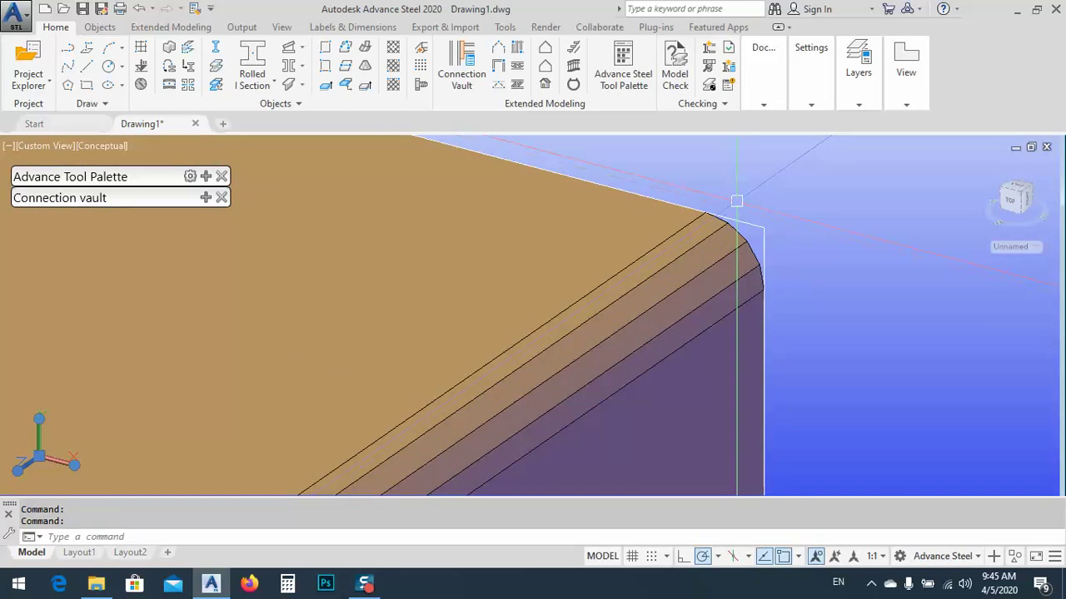
scroll(738, 203, up, 4)
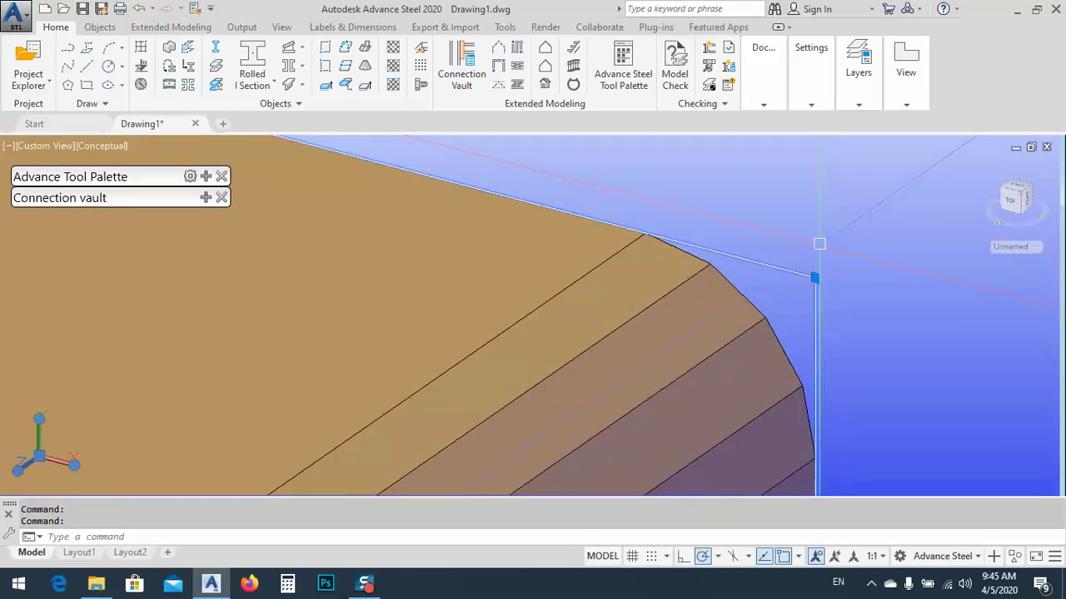
scroll(762, 238, down, 2)
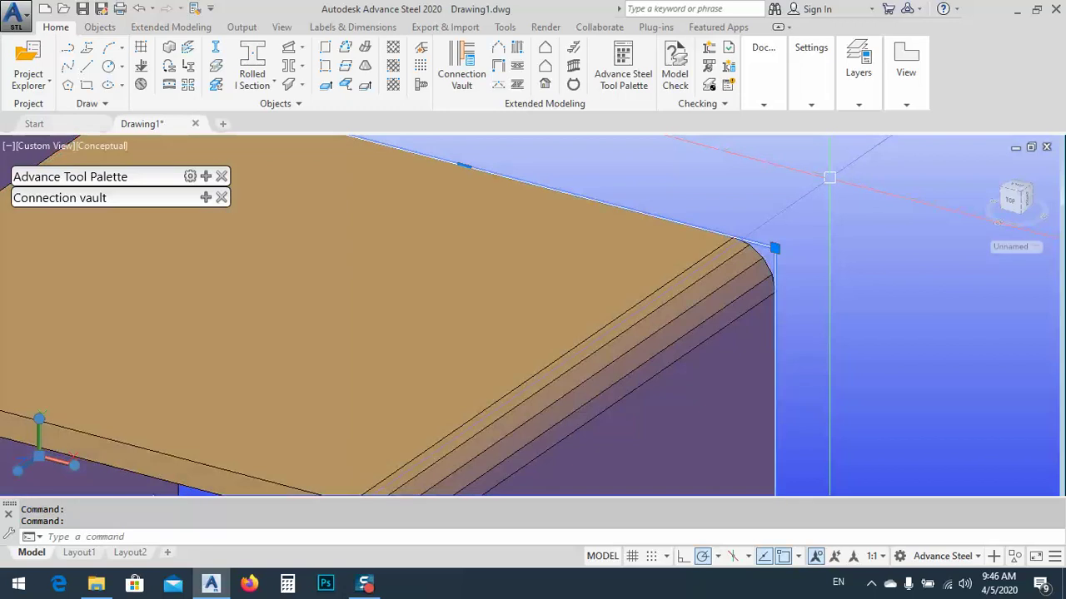
scroll(826, 185, down, 3)
scroll(799, 212, up, 5)
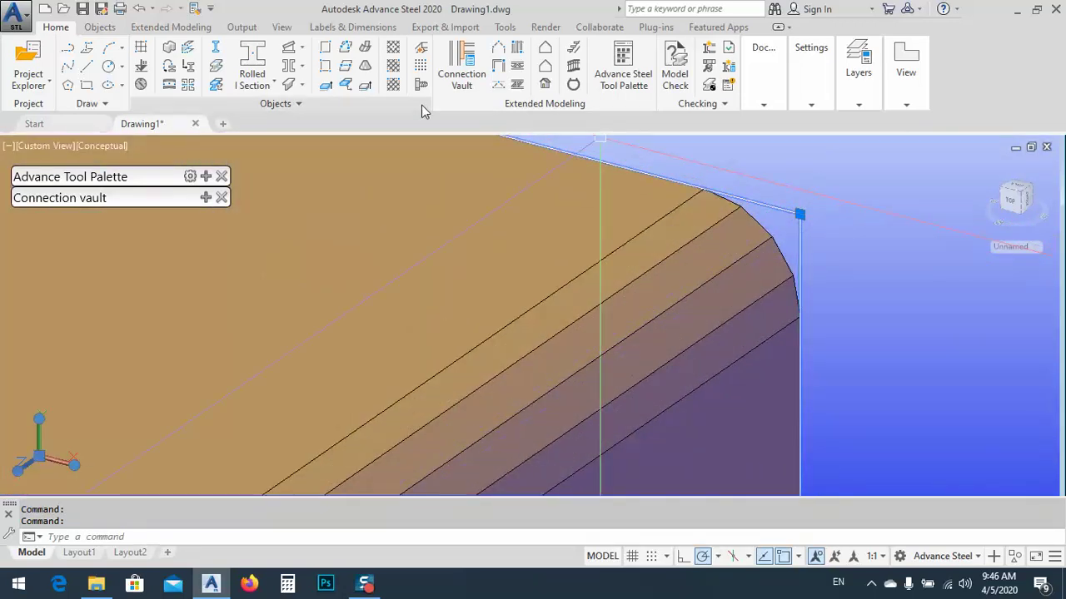
click(324, 88)
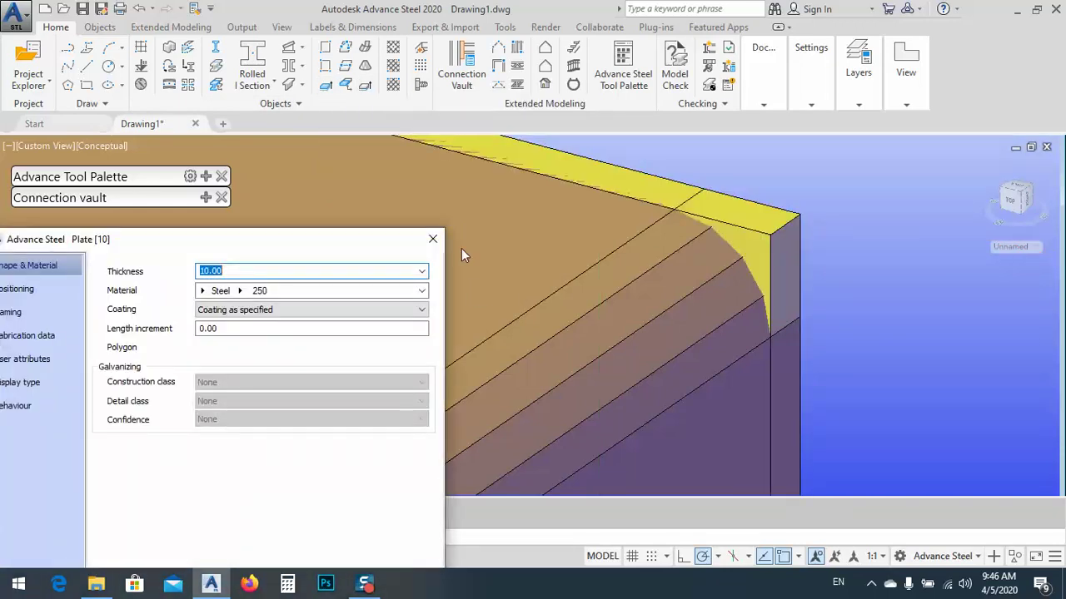
click(432, 240)
- Select the plate at the rear end of the folded beam and start the Advanced copy tool for it
scroll(685, 241, down, 4)
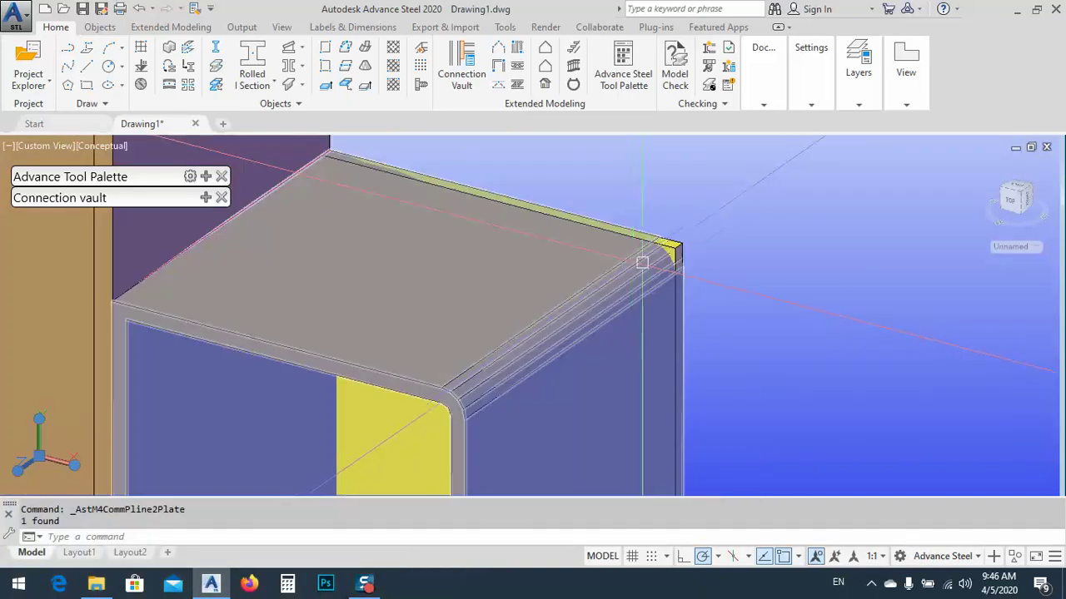
scroll(689, 240, down, 1)
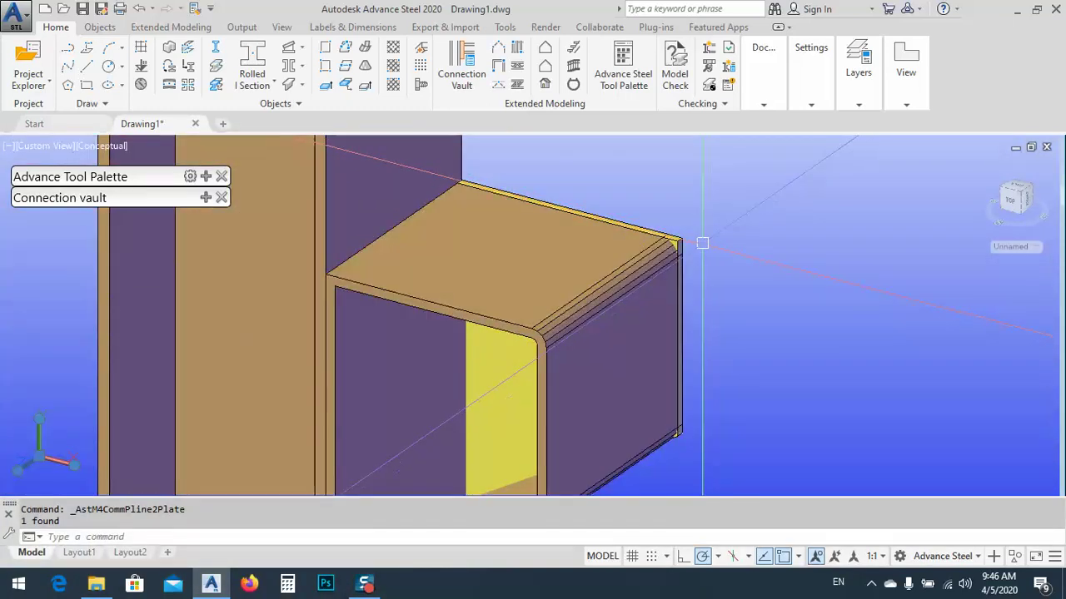
scroll(686, 238, up, 2)
click(685, 237)
scroll(699, 218, down, 3)
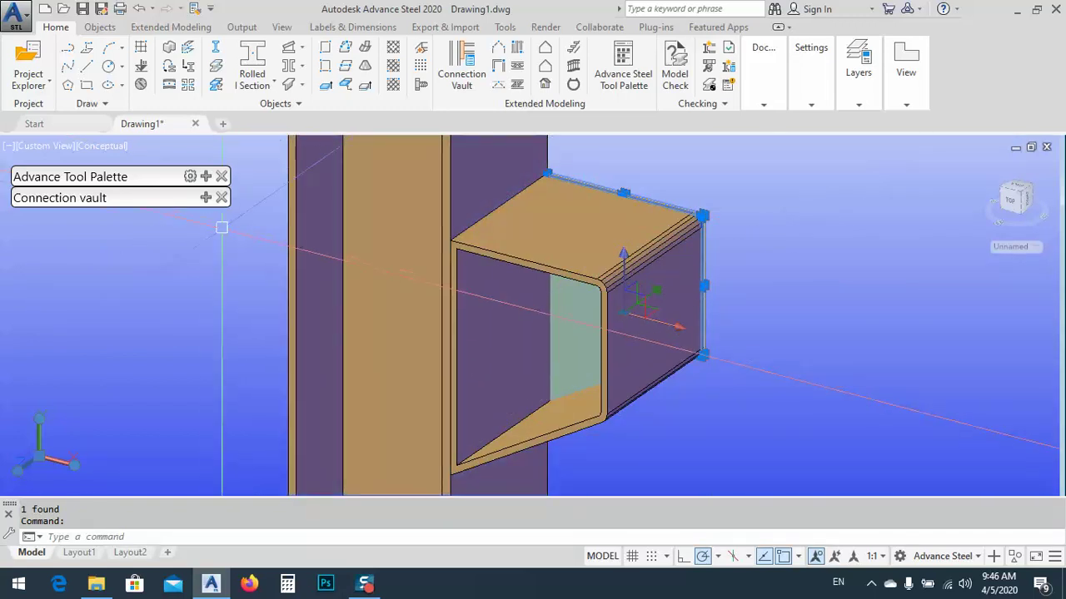
click(206, 177)
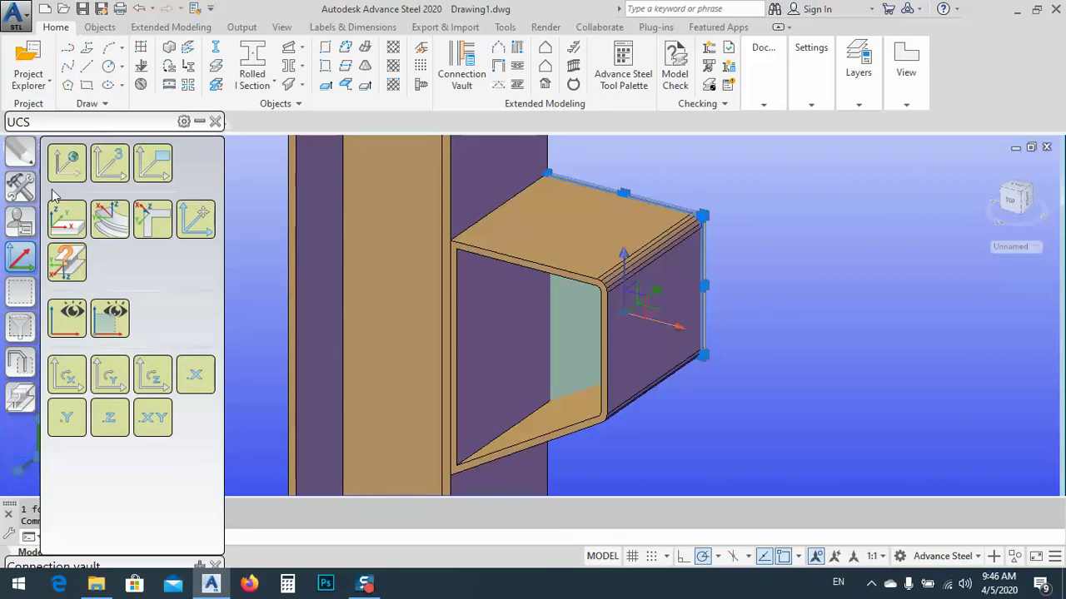
click(20, 188)
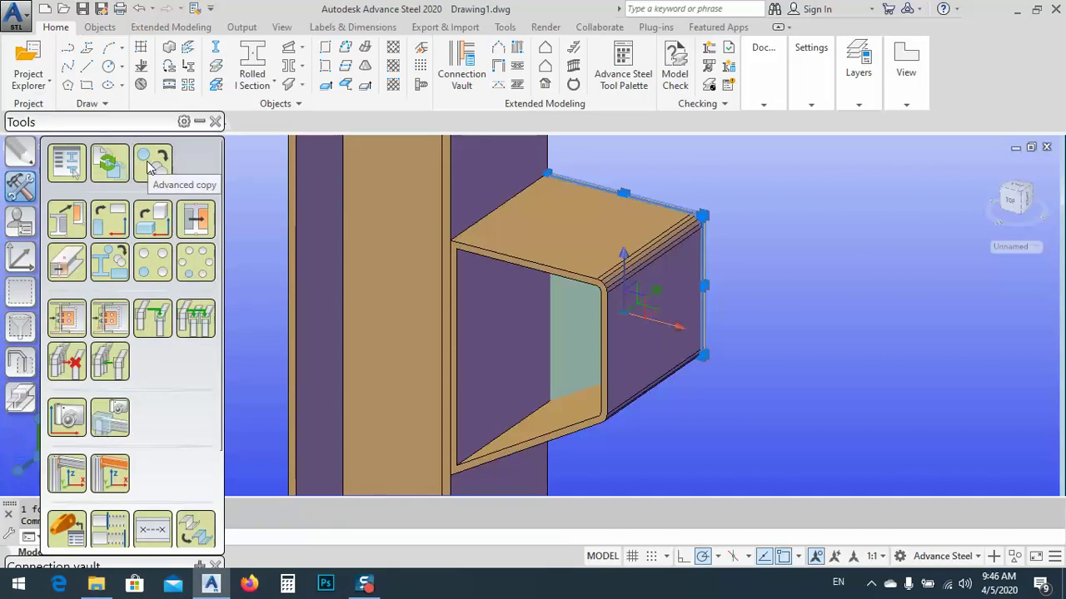
click(150, 164)
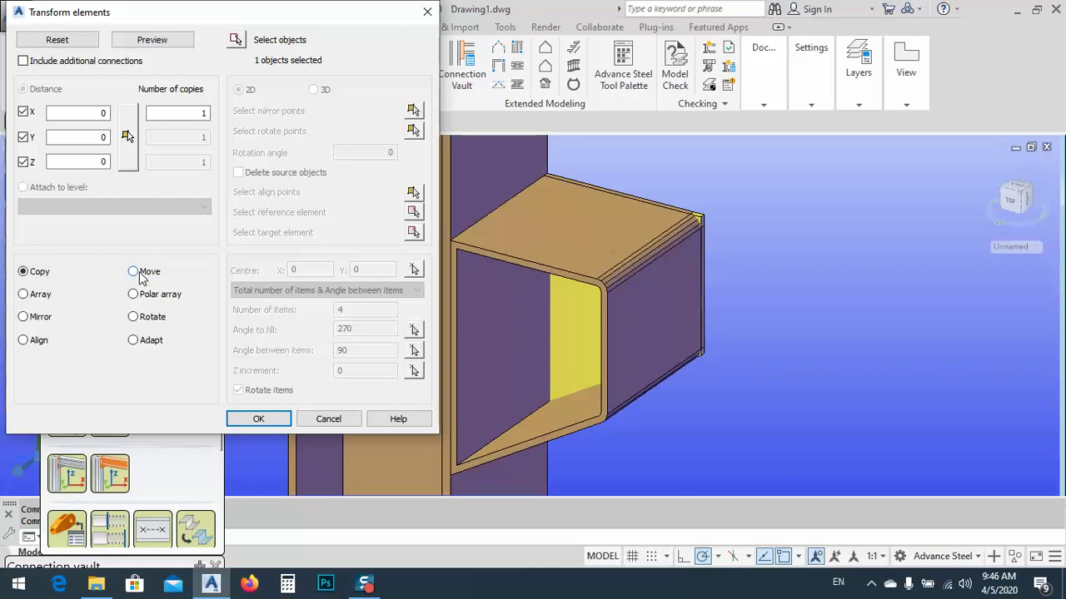
- Set the transformation to Move and pick its distance from the plate's upper outer corner to the midpoint of the column flange's top edge
click(126, 137)
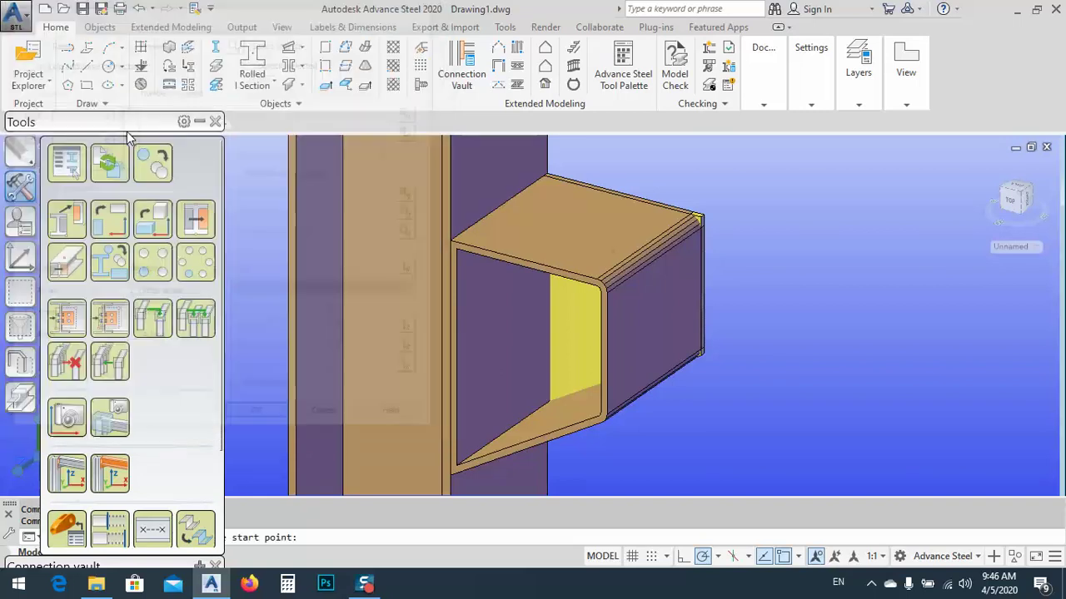
scroll(699, 233, up, 6)
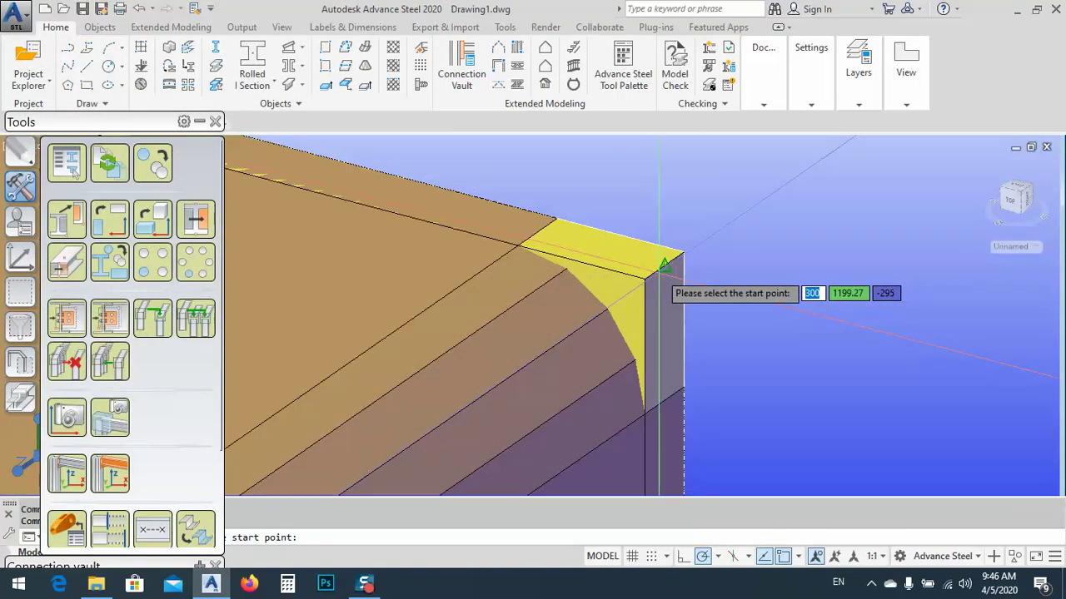
scroll(687, 250, down, 5)
click(681, 203)
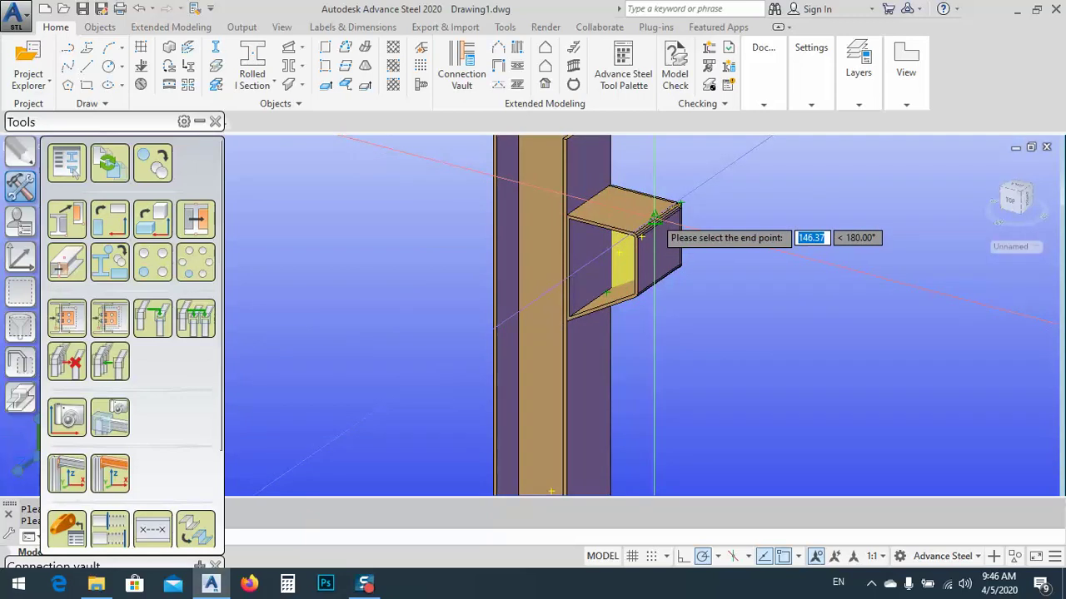
scroll(650, 227, up, 5)
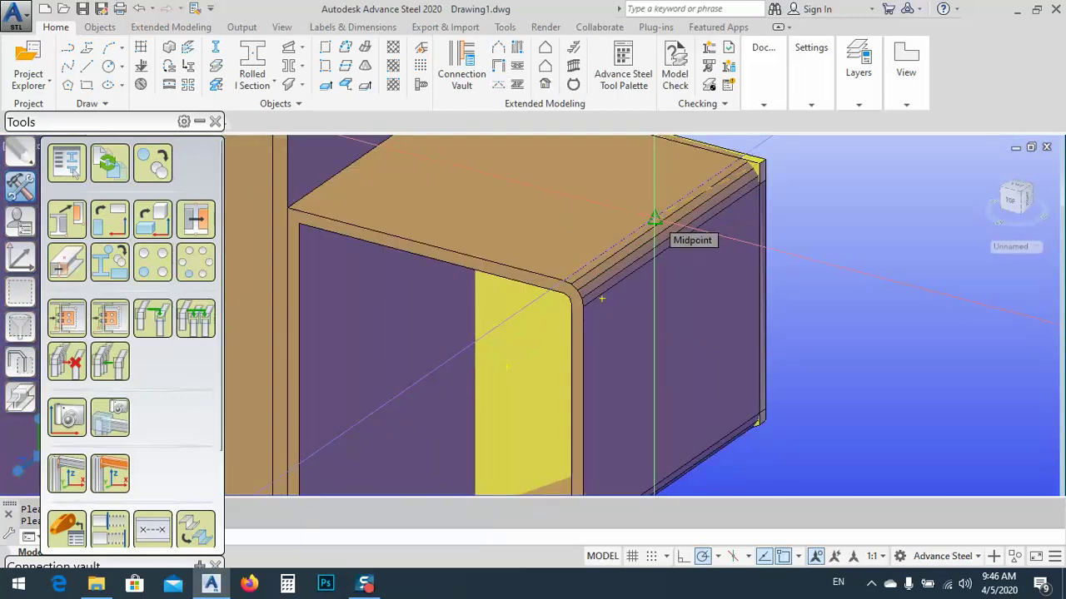
scroll(654, 221, down, 8)
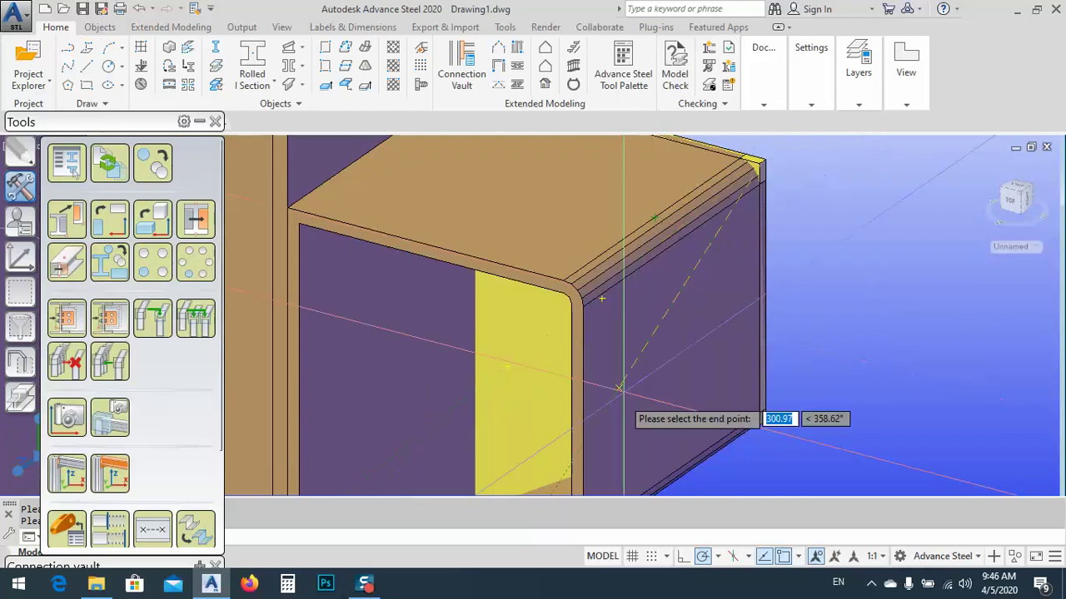
scroll(624, 440, up, 5)
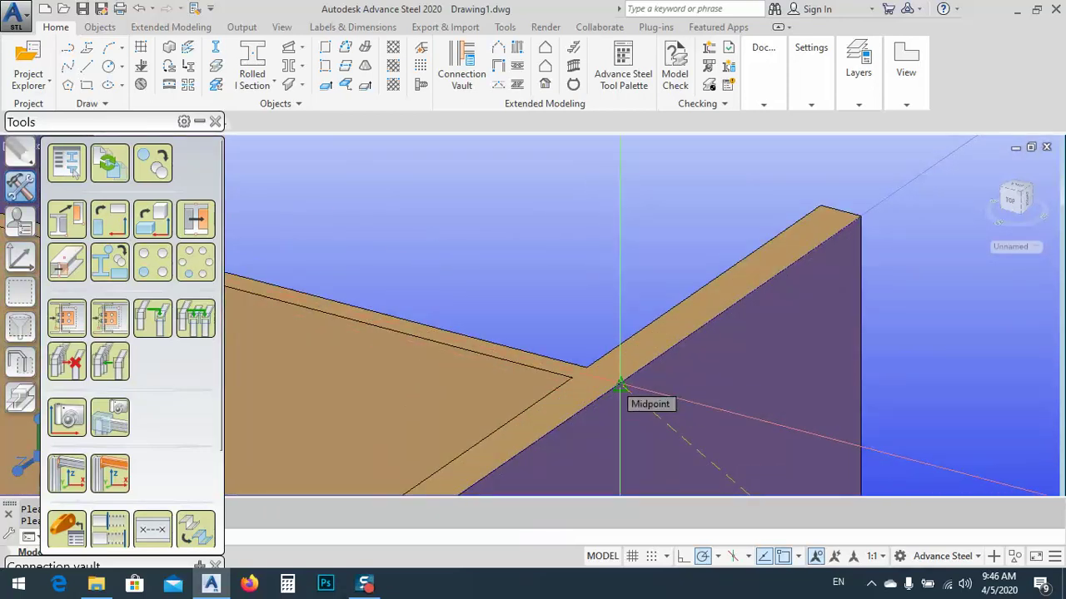
click(615, 385)
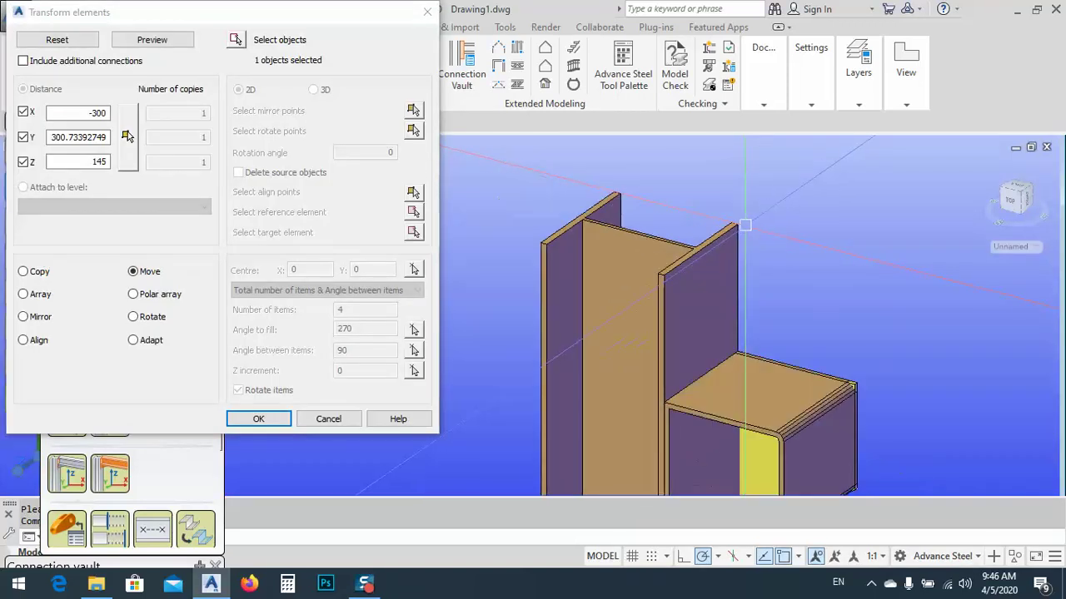
- Restrict the plate's move to 145 mm along Z, preview it and accept the result
drag(220, 17, 492, 29)
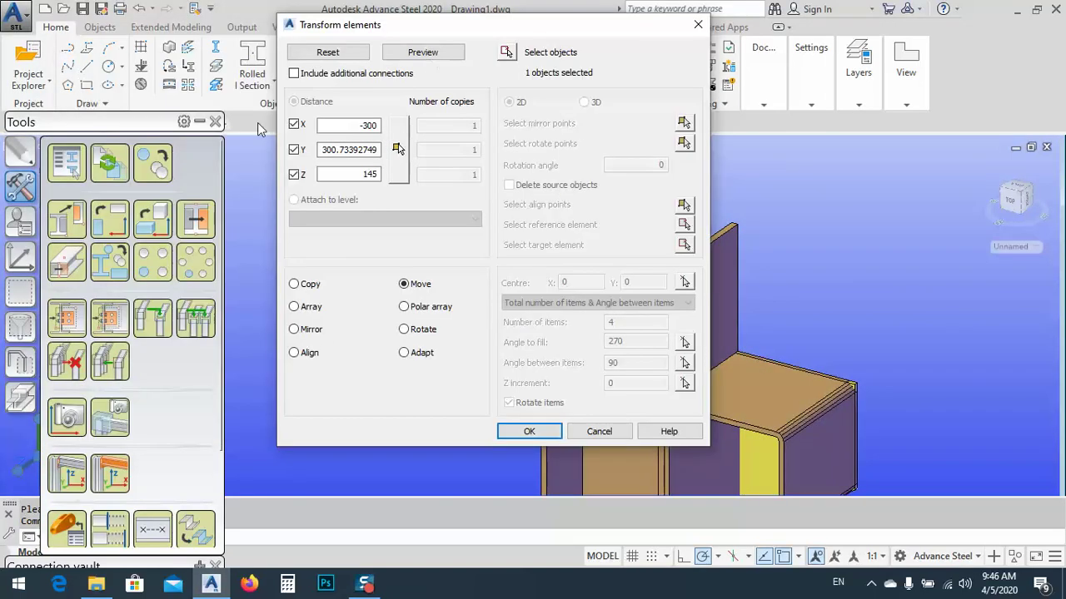
click(199, 122)
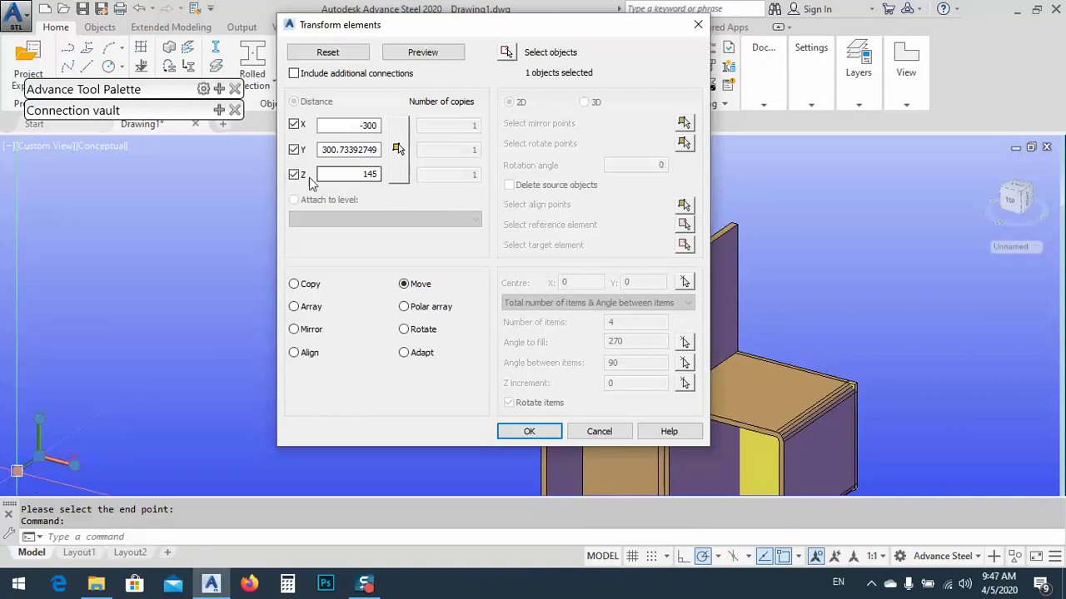
drag(516, 32, 258, 89)
click(200, 109)
shift+middle_drag(745, 370, 684, 455)
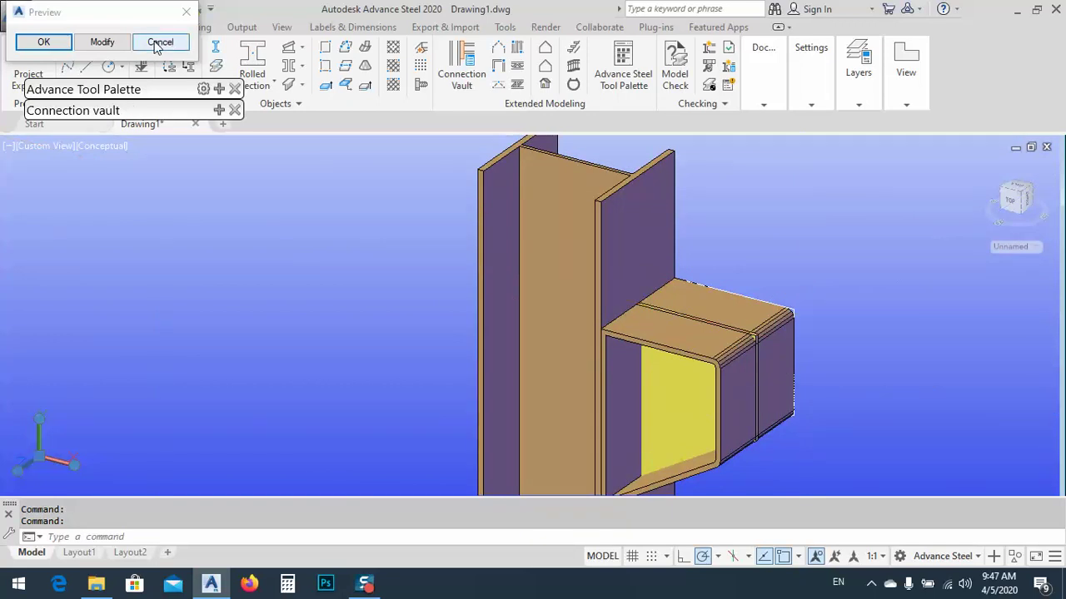
click(44, 42)
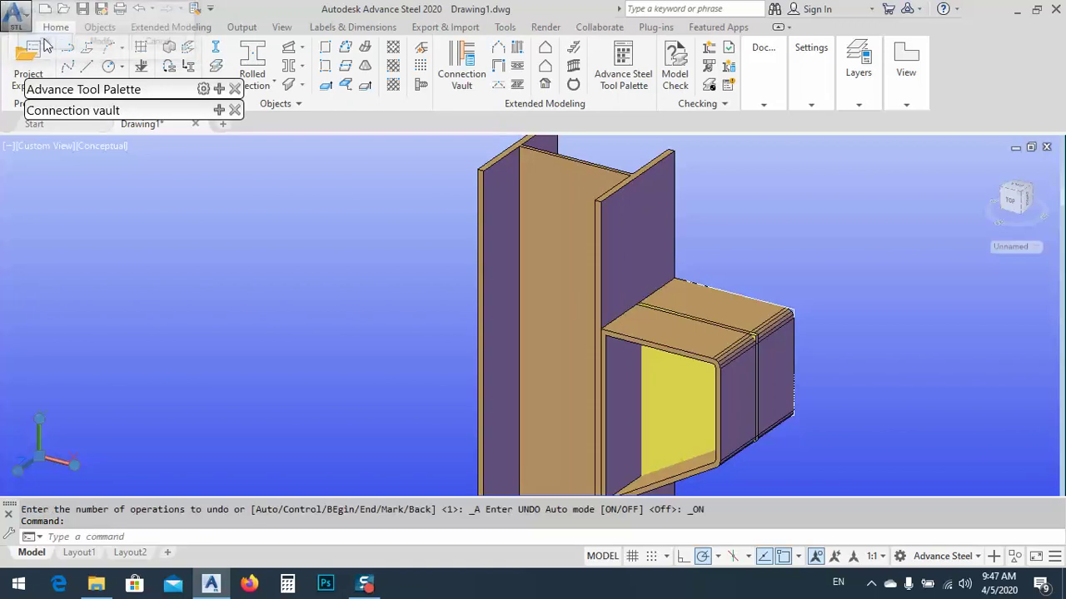
- Copy the original polyline outline from the bracket's rear end to free space about 311 mm away at 45°
scroll(781, 359, up, 5)
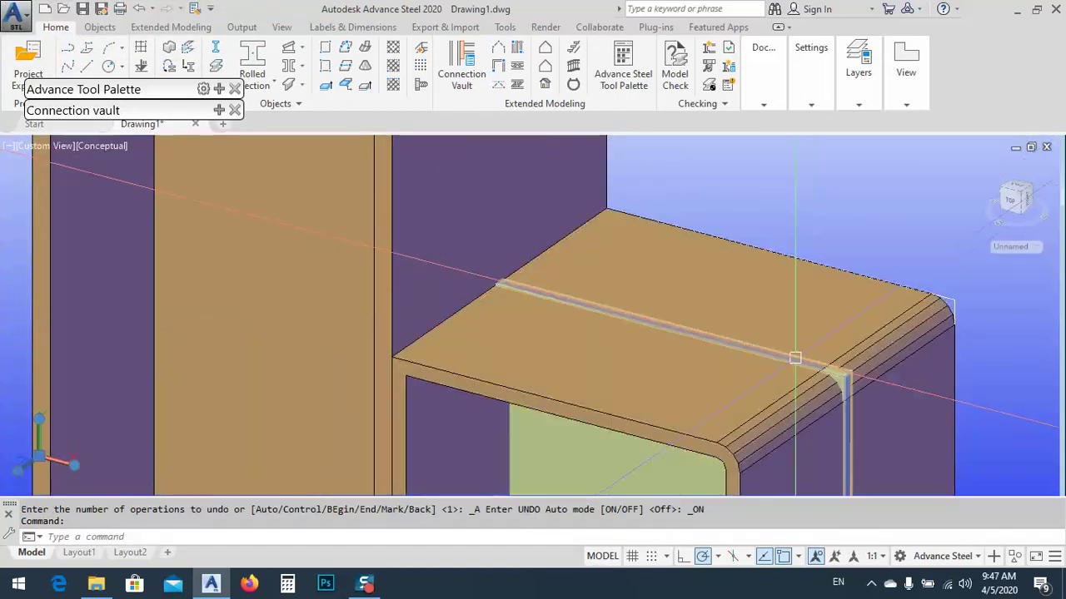
middle_drag(795, 359, 680, 313)
middle_drag(841, 259, 836, 258)
scroll(835, 258, up, 5)
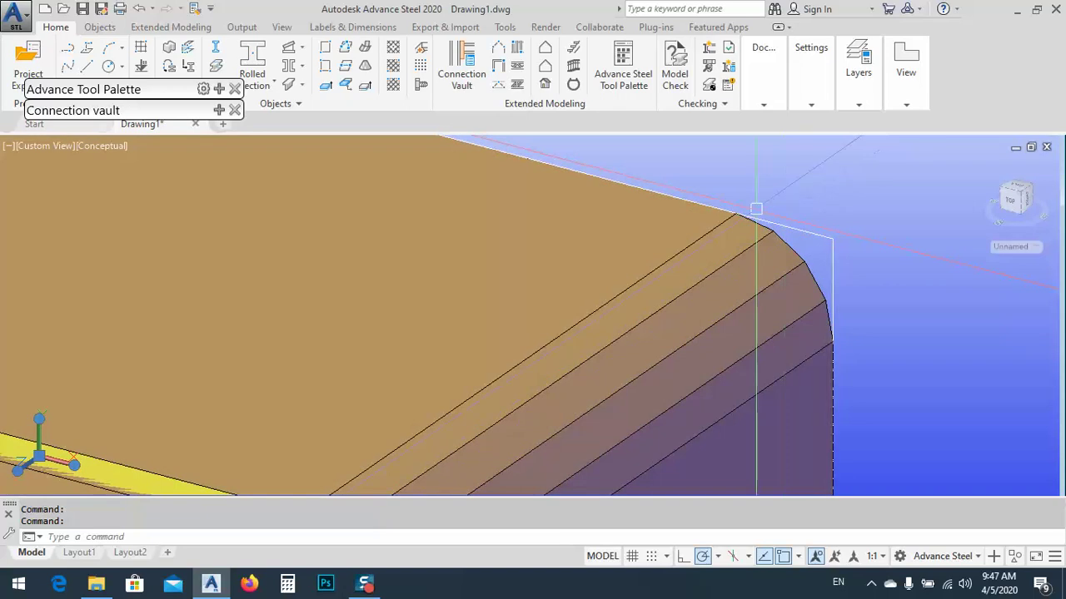
scroll(836, 224, down, 4)
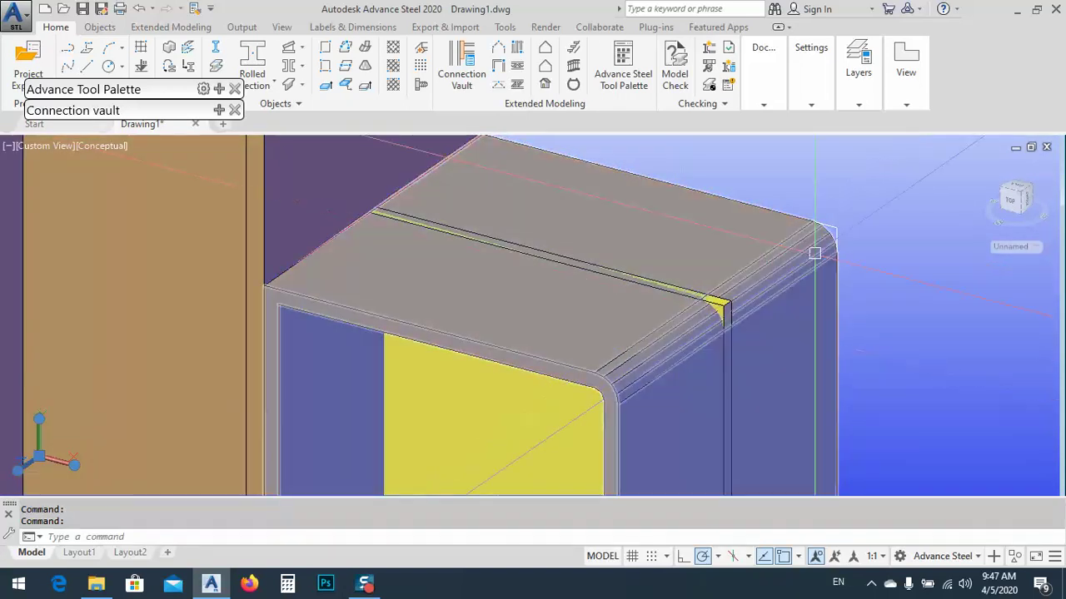
scroll(850, 220, down, 2)
click(850, 222)
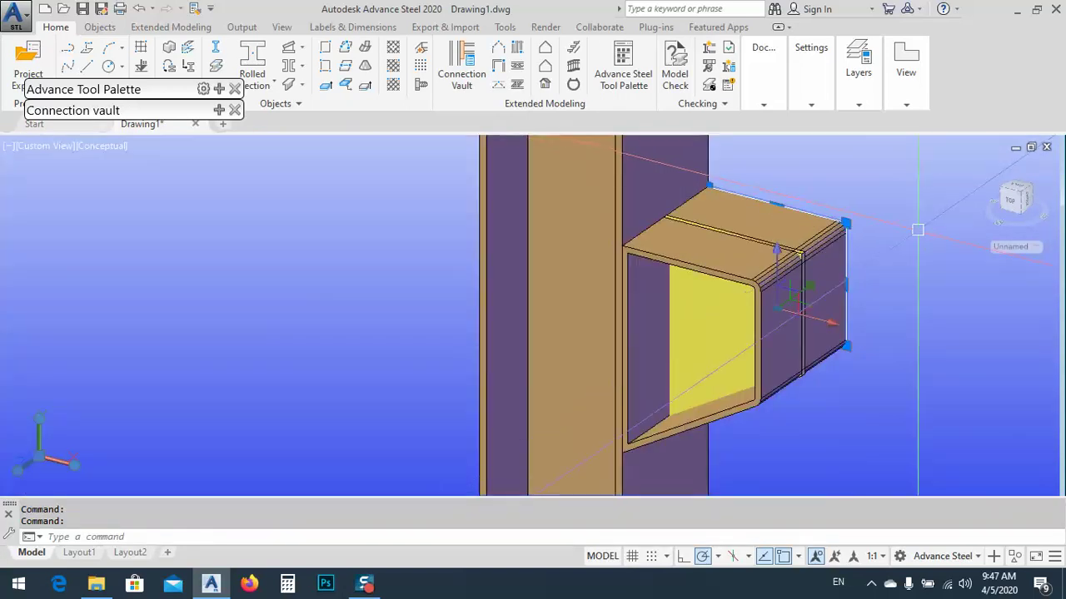
middle_drag(850, 222, 594, 276)
key(Escape)
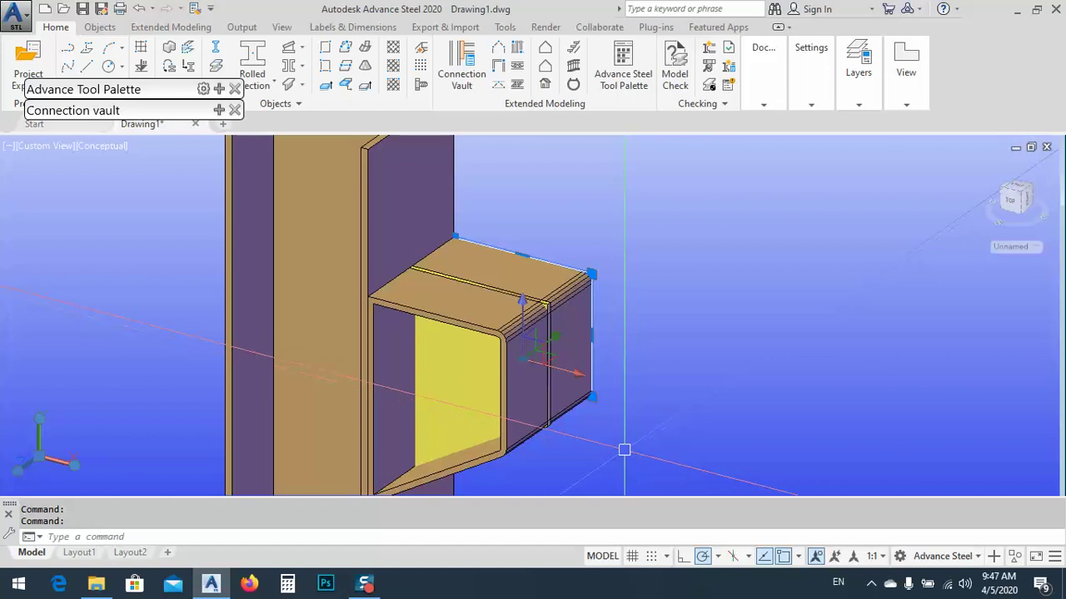
click(608, 463)
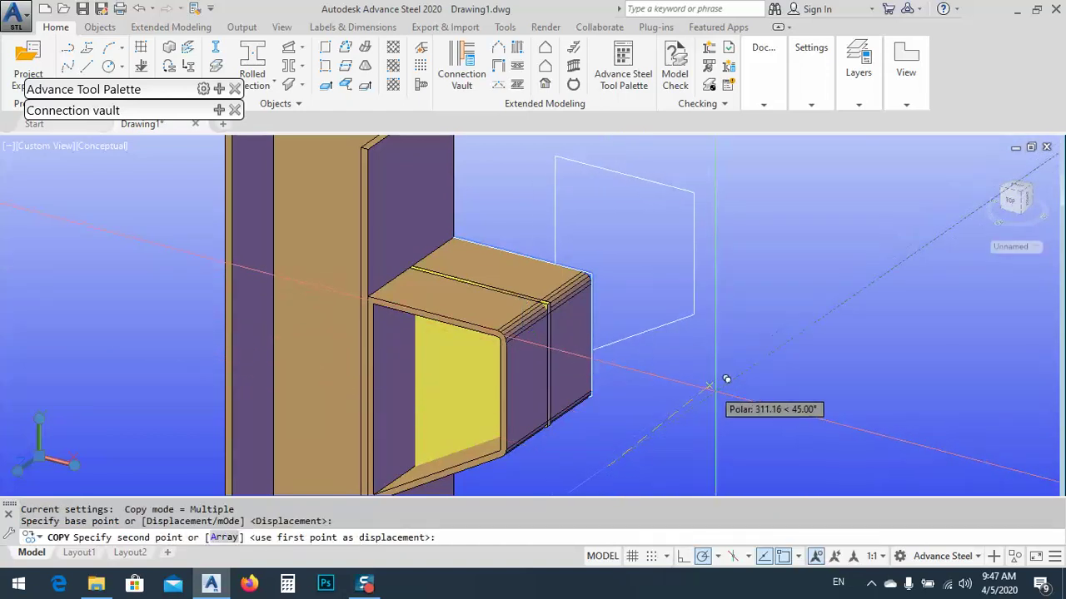
click(719, 389)
key(Escape)
middle_drag(676, 208, 710, 238)
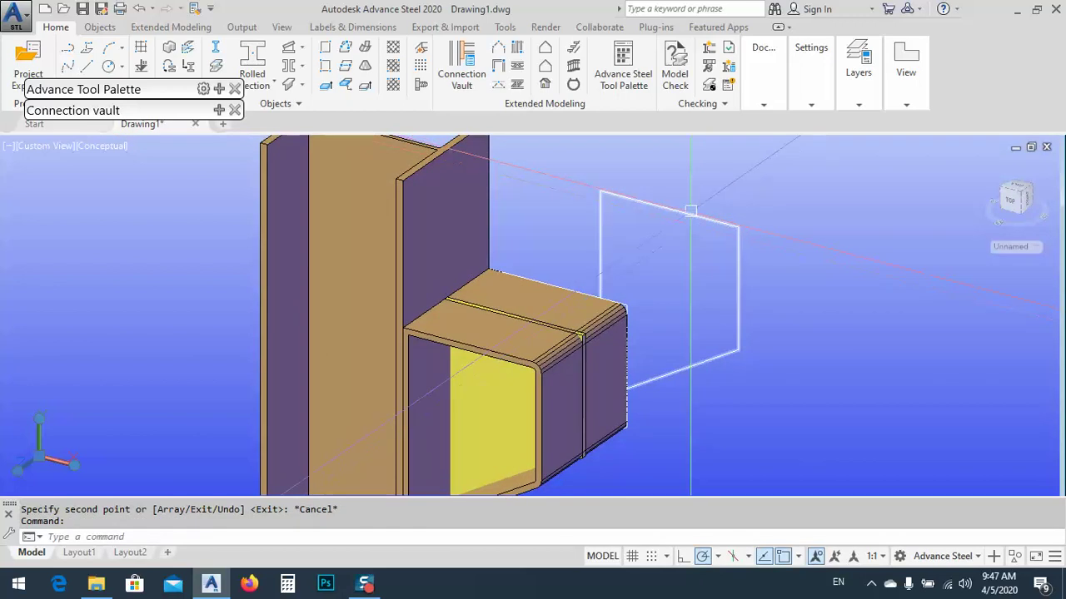
scroll(423, 323, up, 4)
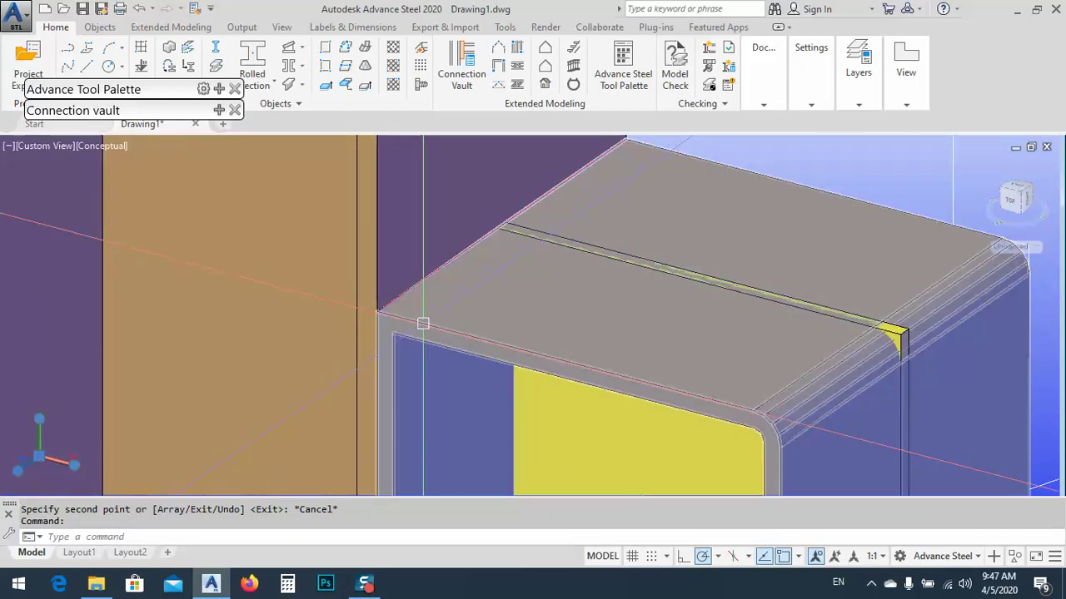
- Check the folded beam's thickness and corner radii in its properties
double_click(423, 323)
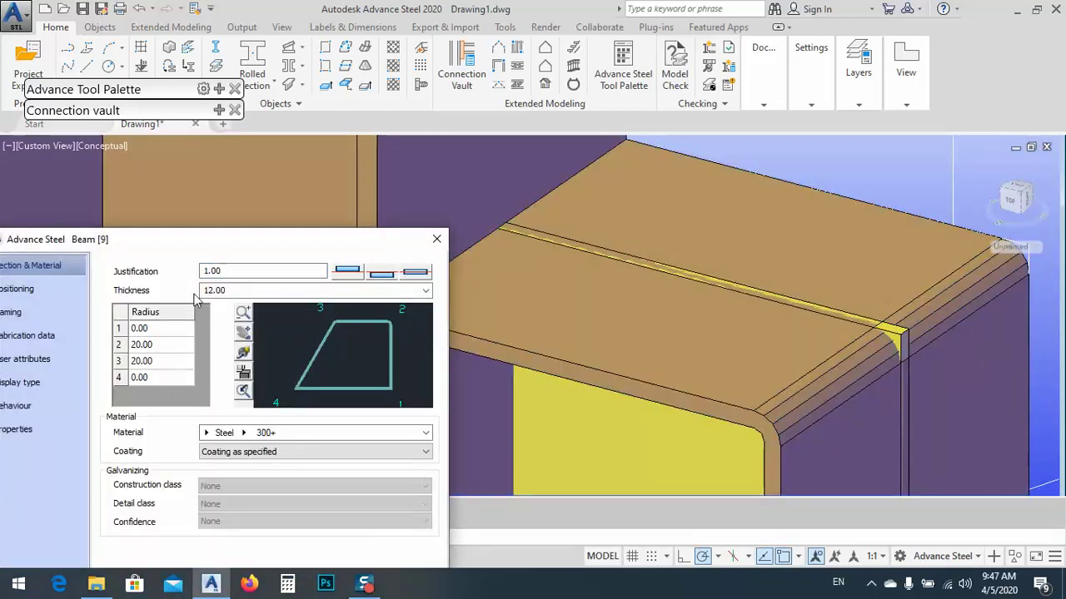
click(434, 239)
scroll(535, 313, down, 5)
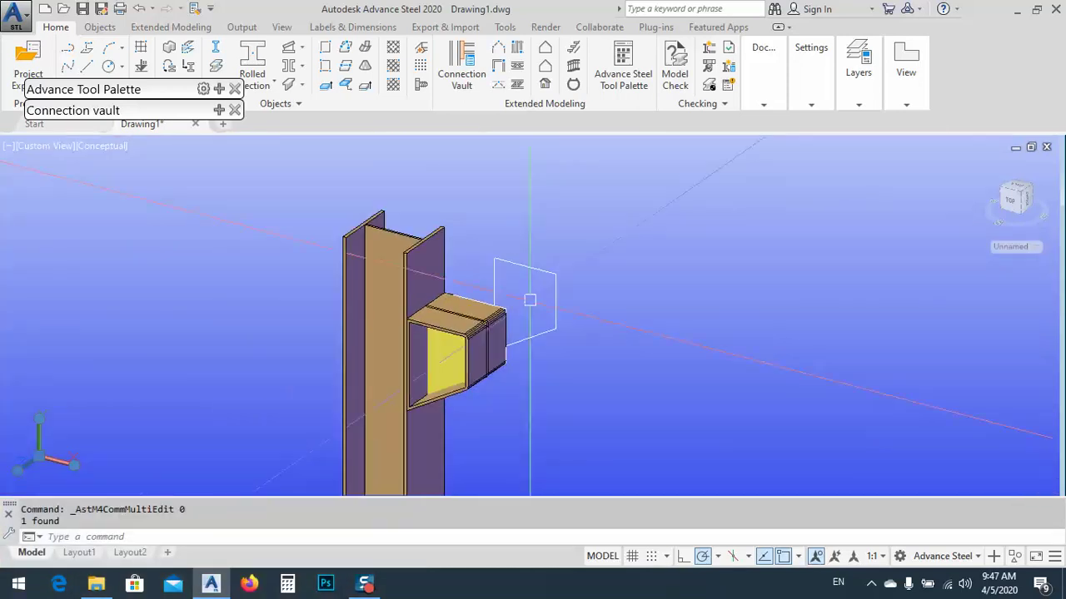
- Offset the copied polyline outline 12 mm towards its inside
key(Return)
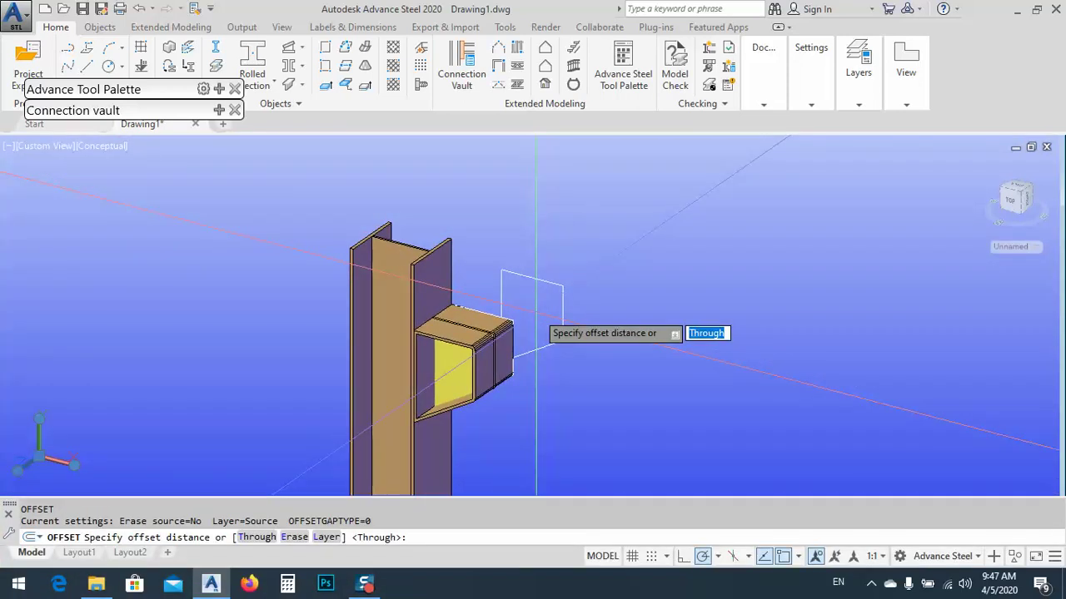
text(12)
key(Return)
scroll(535, 312, up, 5)
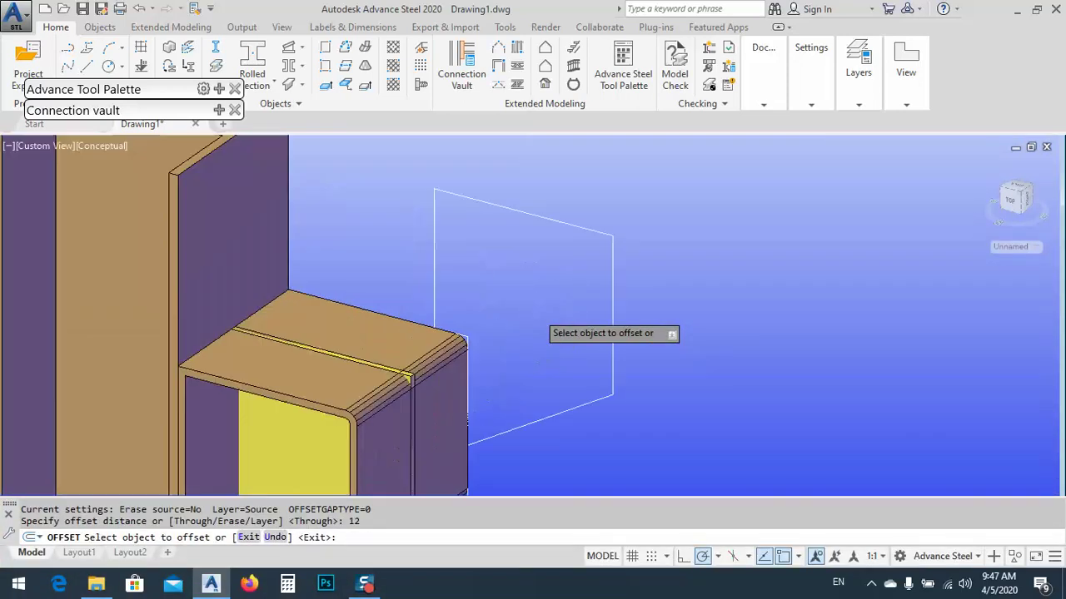
click(542, 226)
click(536, 312)
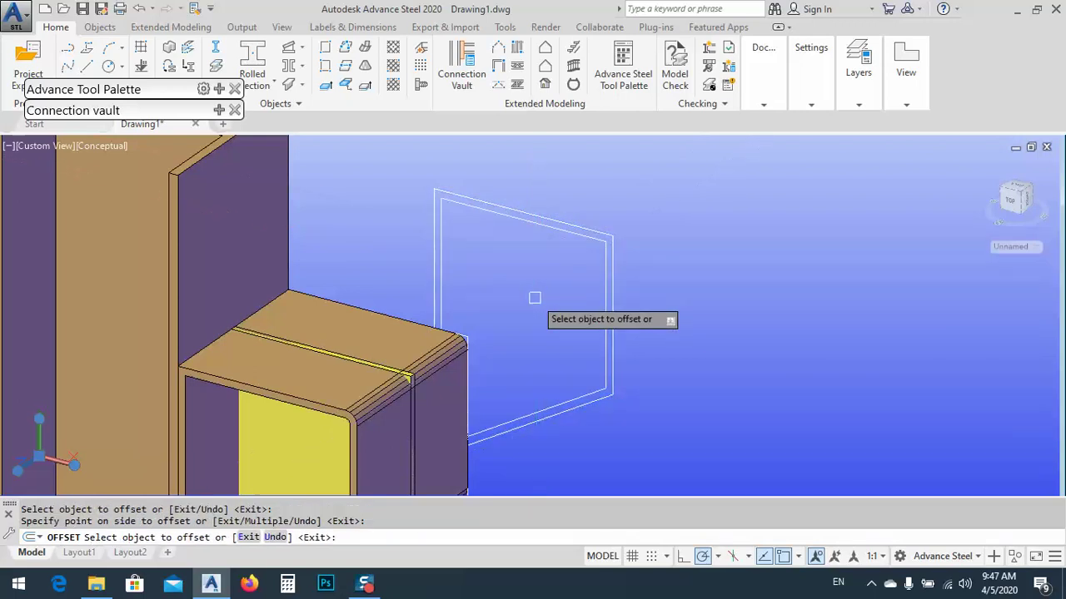
key(Escape)
- Erase the outer copied outline that surrounds the offset polyline
scroll(613, 253, up, 6)
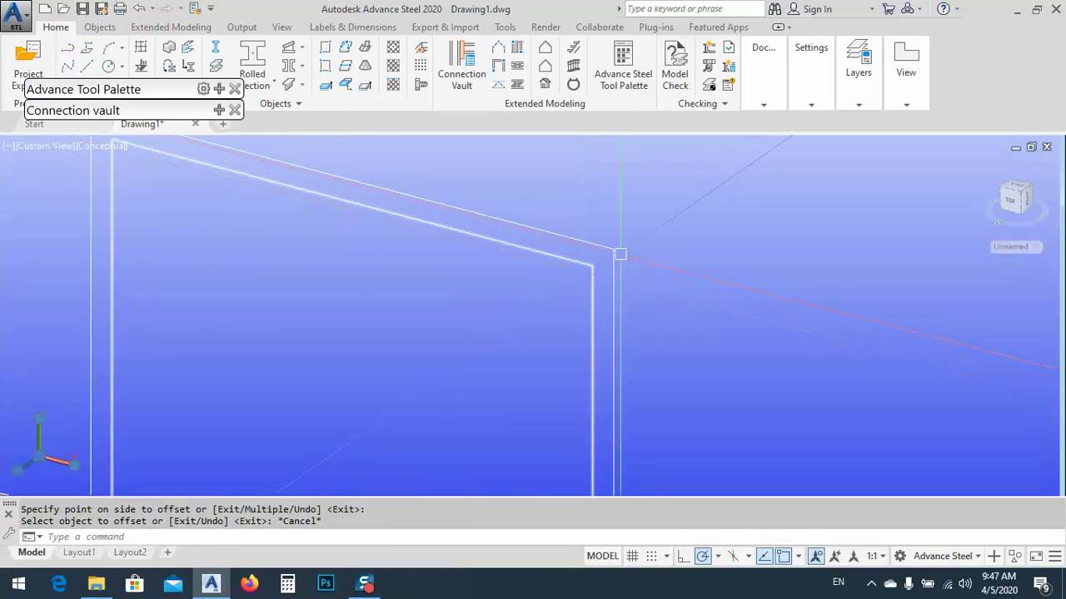
click(612, 253)
text(E)
key(Return)
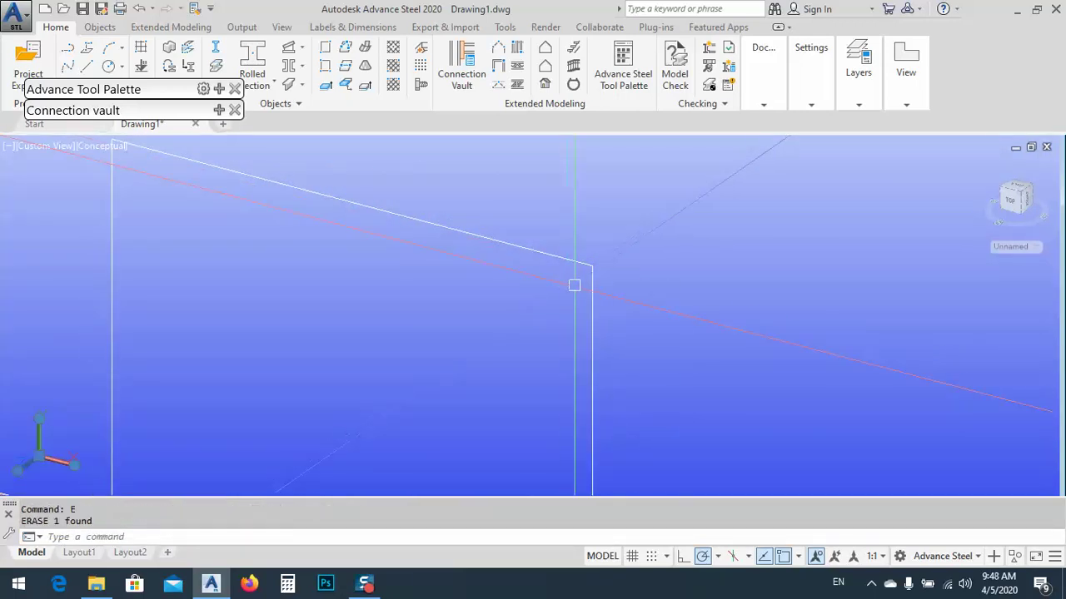
- Fillet the two outer corners of the offset outline, upper and lower, with a radius of 20 mm
scroll(578, 281, down, 3)
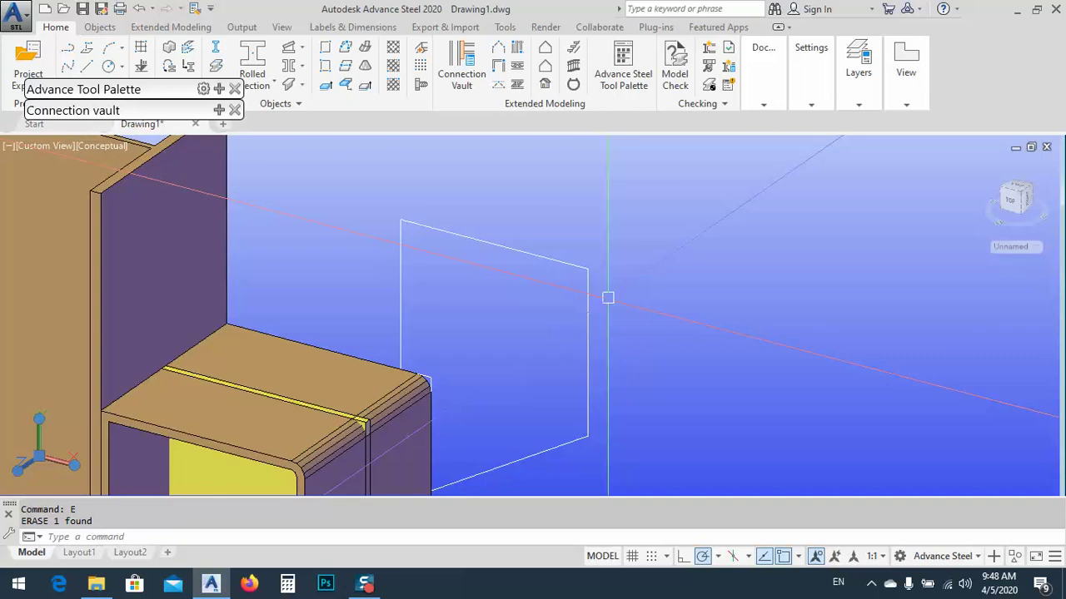
key(Return)
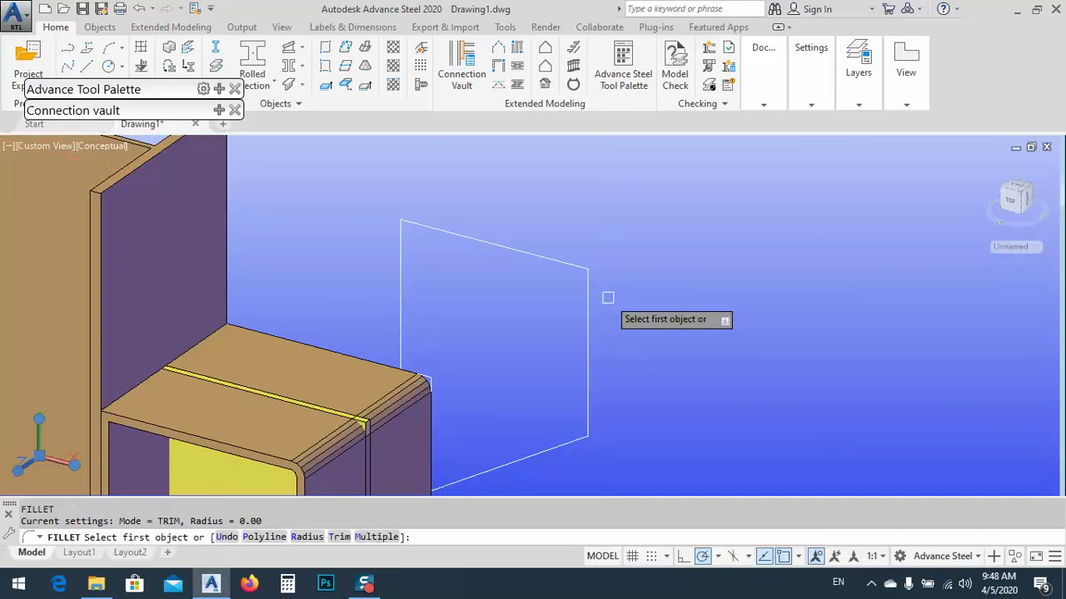
click(306, 537)
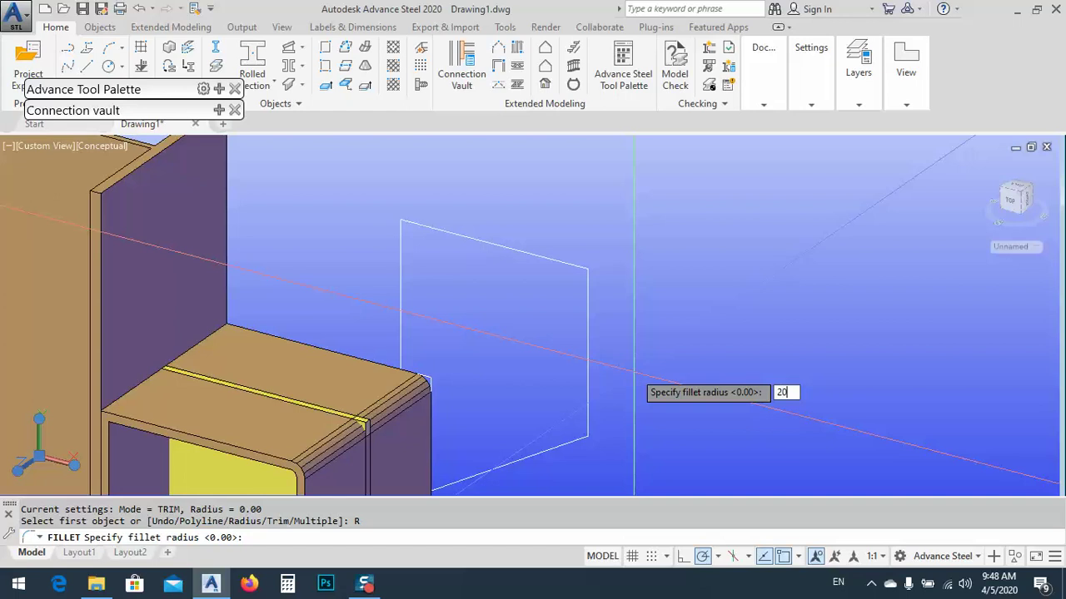
text(20)
key(Return)
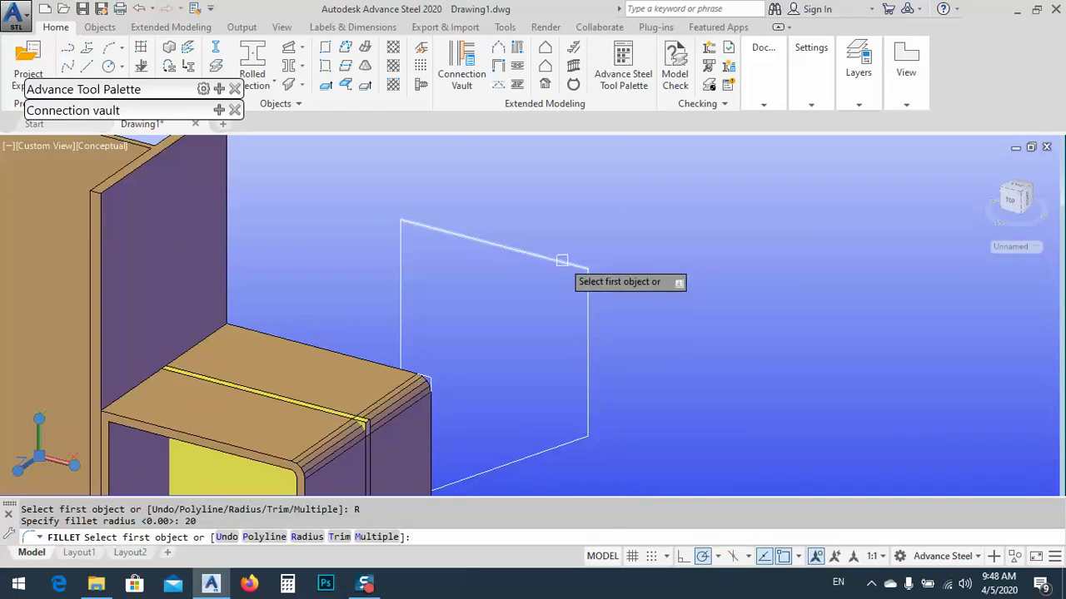
click(562, 260)
click(586, 301)
key(Return)
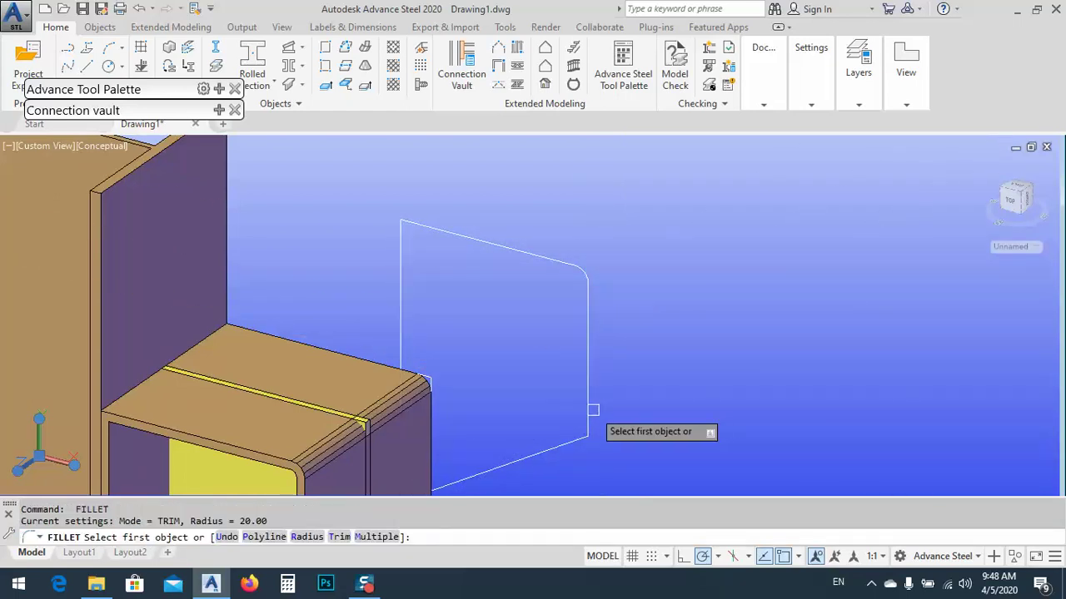
click(593, 410)
click(571, 442)
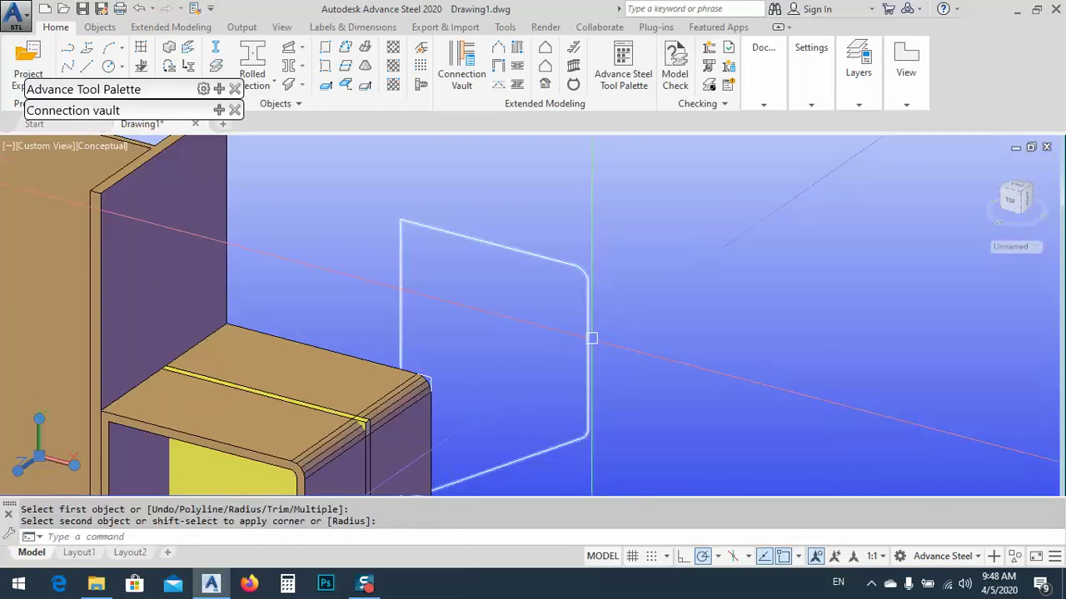
- Create a plate from the filleted polyline beside the bracket
middle_drag(555, 342, 564, 318)
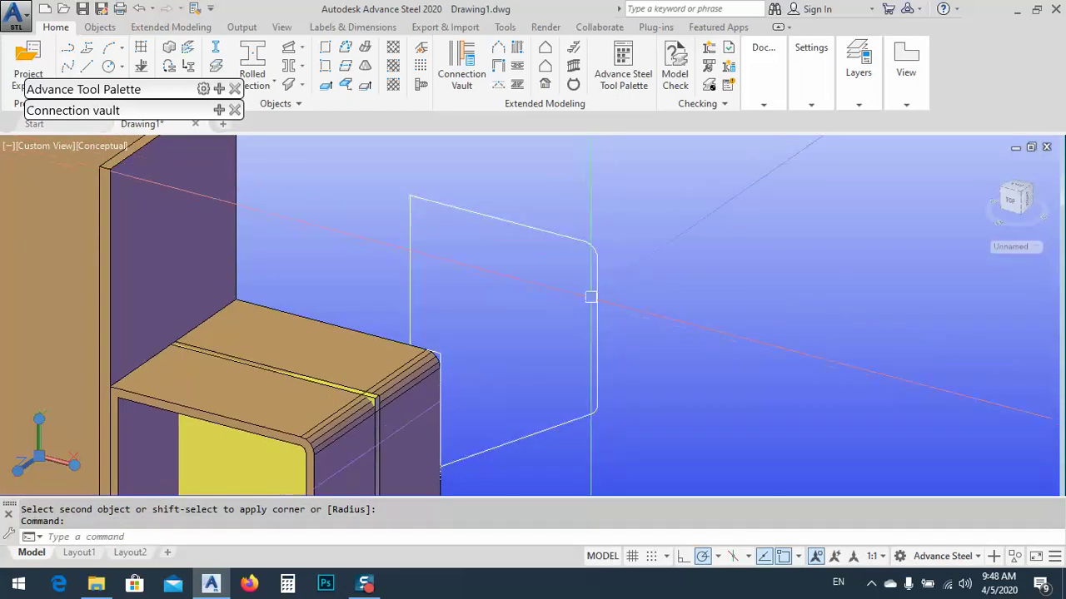
scroll(587, 281, down, 4)
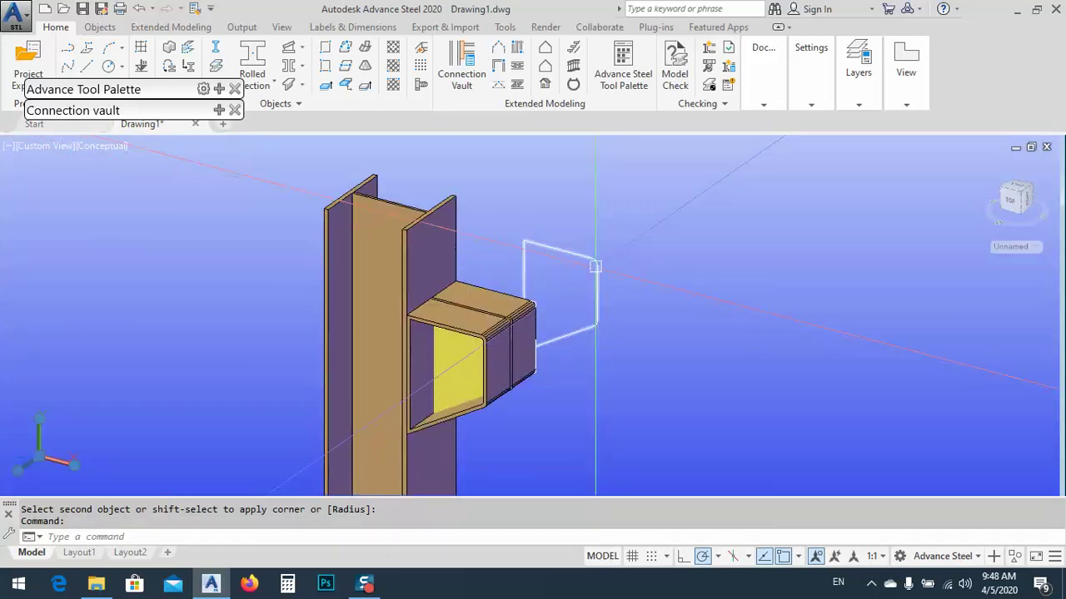
click(326, 87)
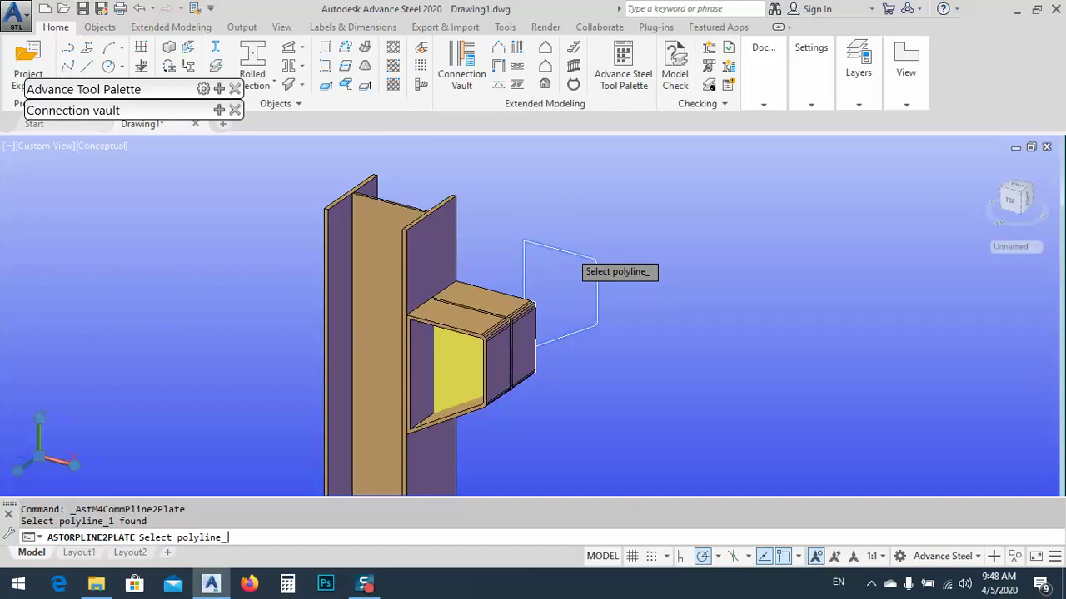
click(571, 254)
click(433, 240)
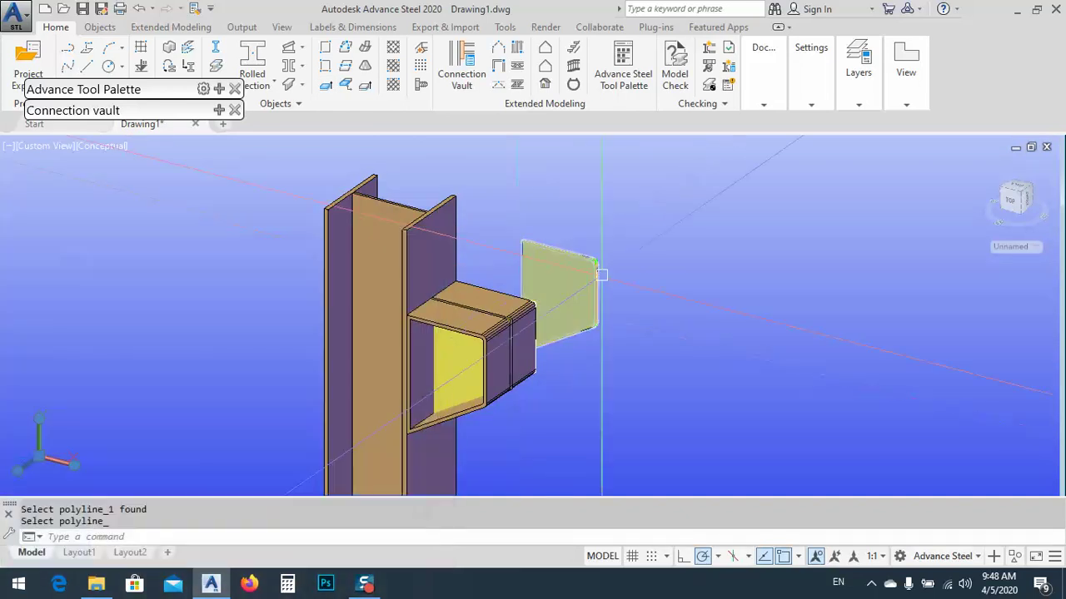
- Shift the floating palettes clear of the plate tools and look up the Shrink / Expand Poly Plate command
scroll(587, 253, up, 5)
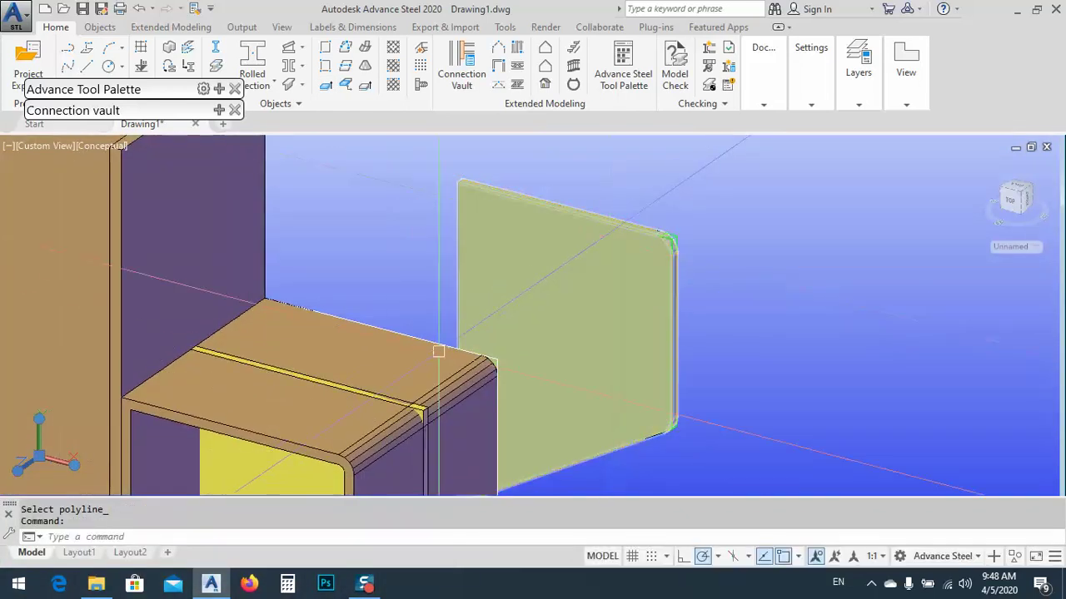
middle_drag(364, 401, 471, 300)
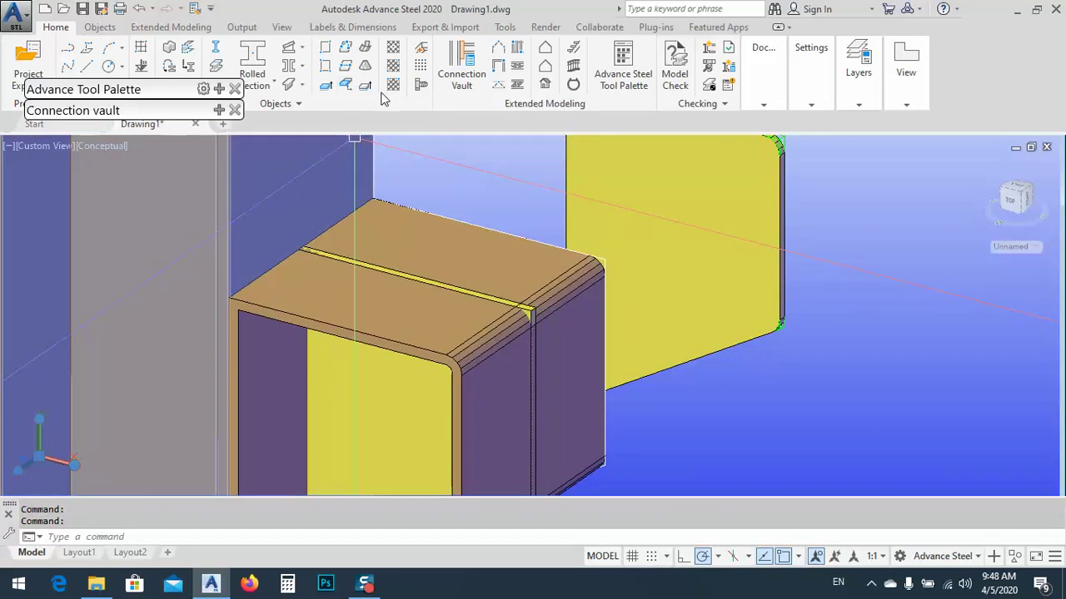
click(99, 28)
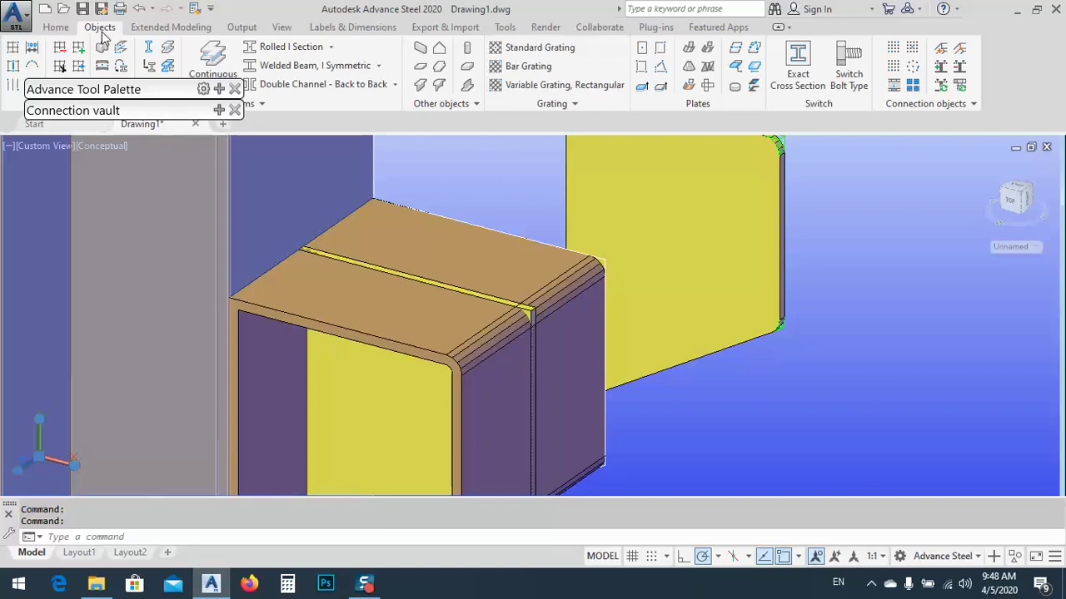
drag(129, 94, 115, 209)
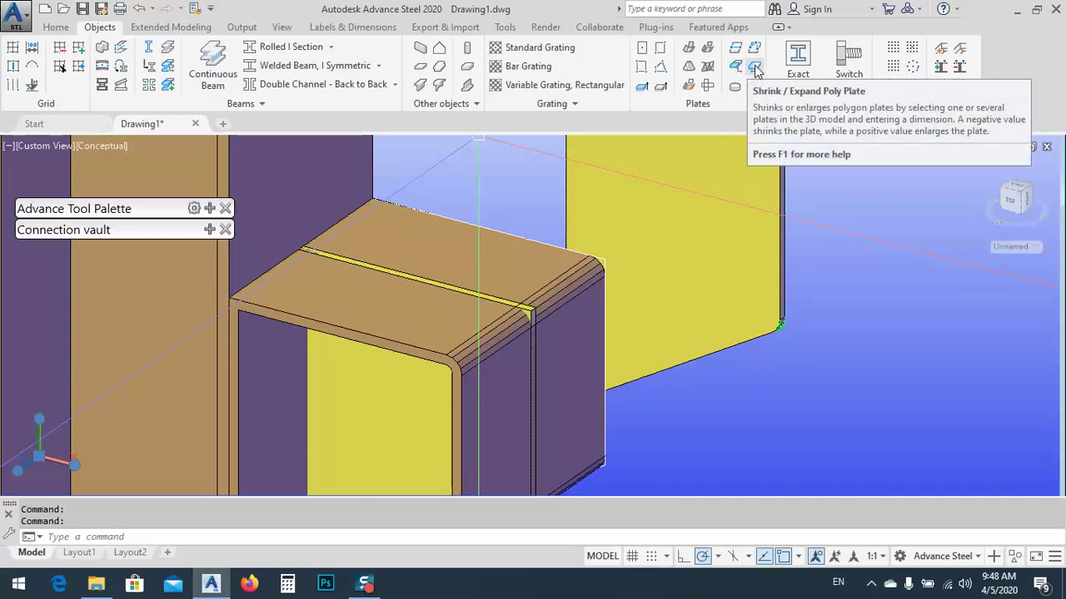
middle_drag(452, 288, 413, 303)
- Move the existing stiffener plate out of the folded bracket into free space beyond the new rounded plate
scroll(425, 300, down, 3)
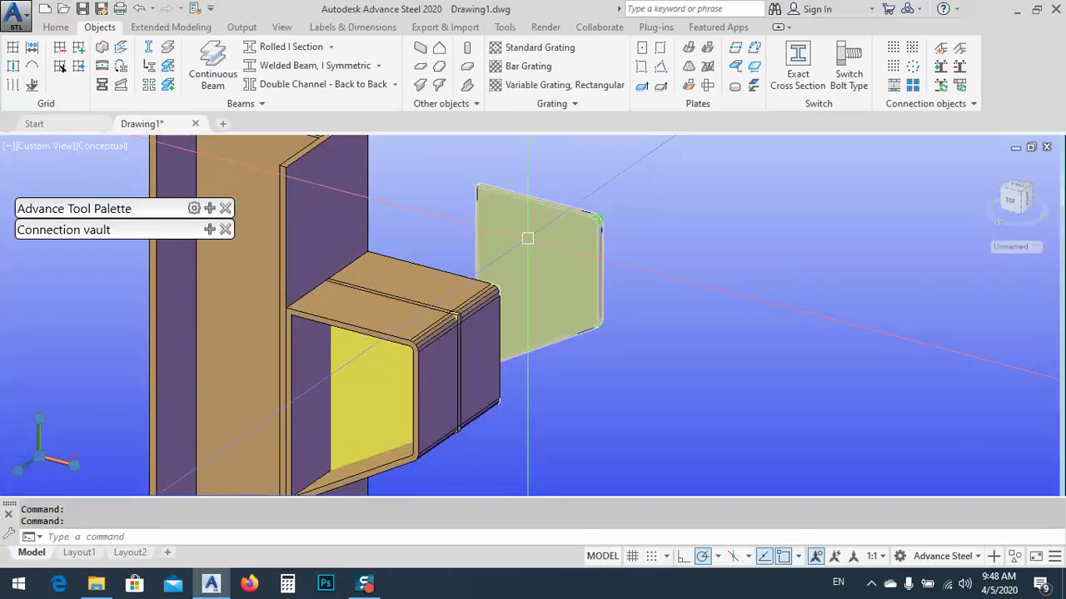
shift+middle_drag(527, 238, 547, 247)
click(445, 350)
scroll(486, 395, down, 5)
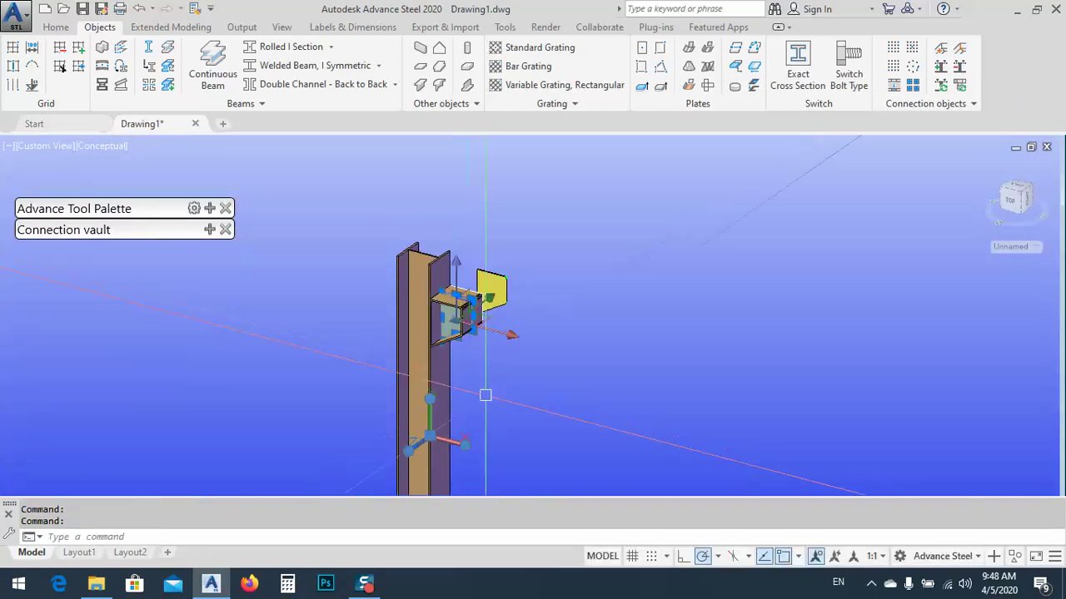
text(m)
key(Return)
click(511, 408)
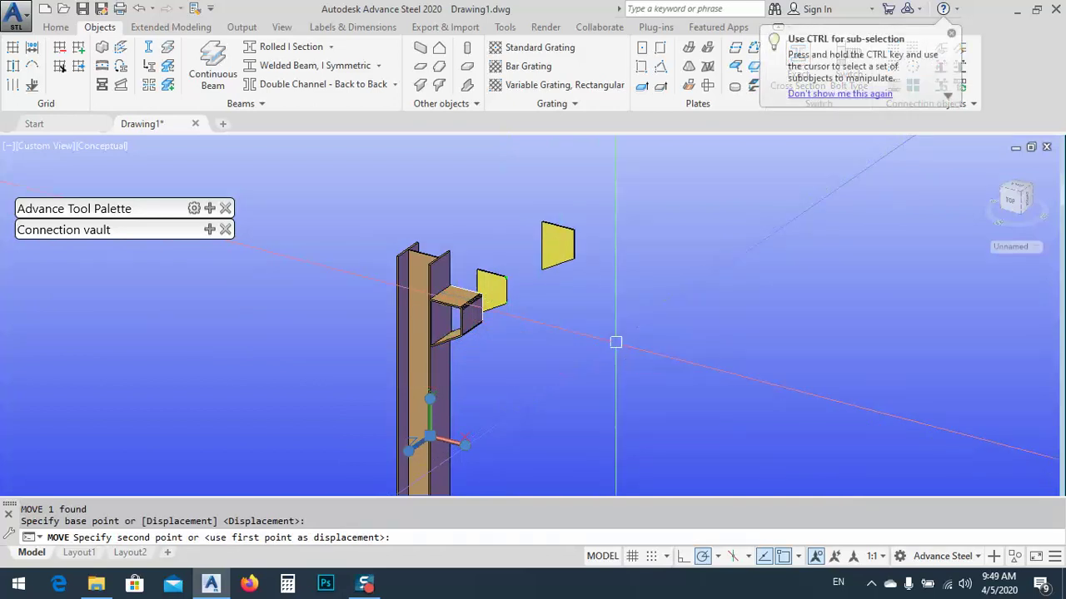
scroll(499, 290, up, 3)
click(441, 290)
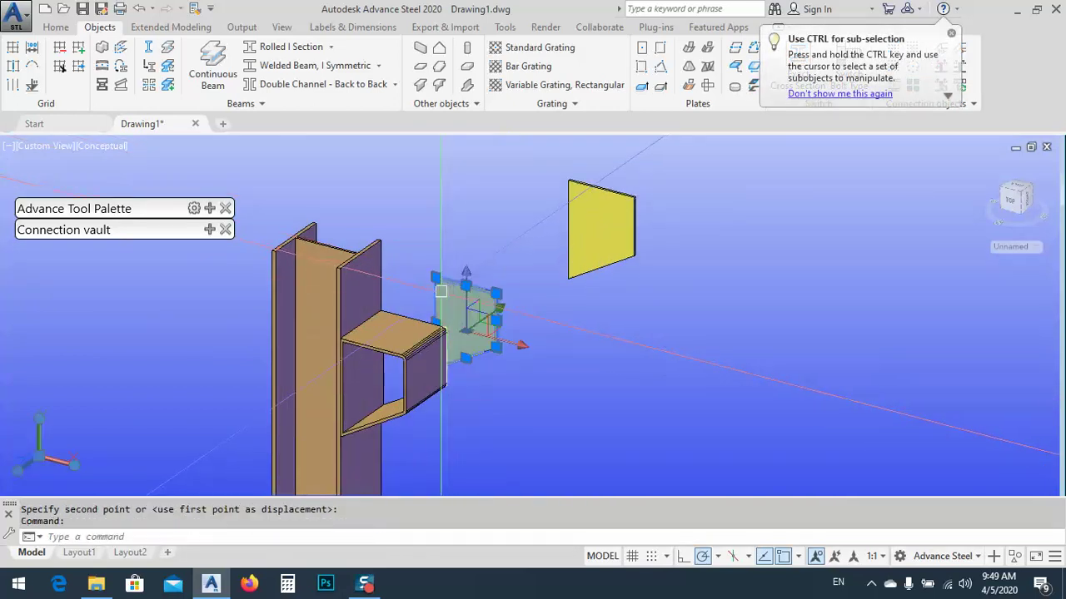
scroll(440, 290, up, 3)
text(m)
key(Return)
scroll(450, 283, up, 4)
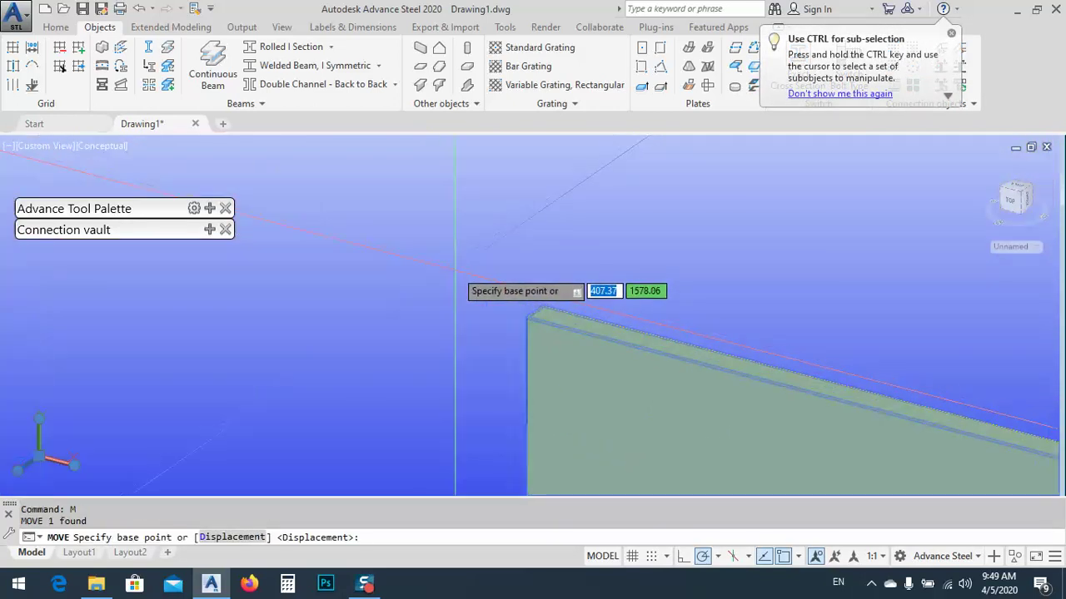
scroll(570, 283, down, 3)
key(Escape)
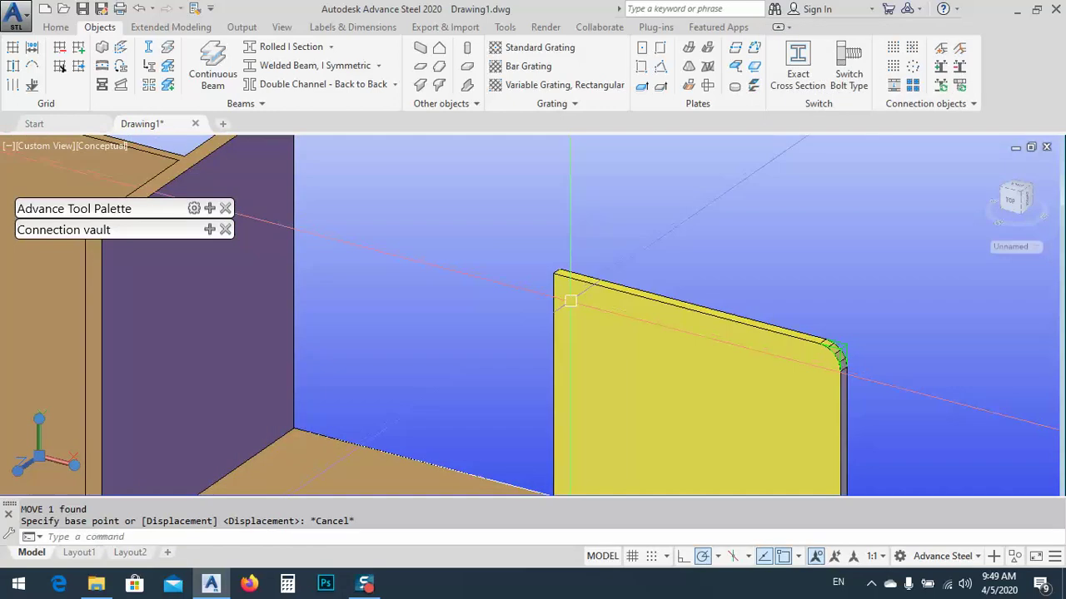
- Select the new rounded plate, expand the Advance Tool Palette and start the Advanced copy tool for it
click(570, 301)
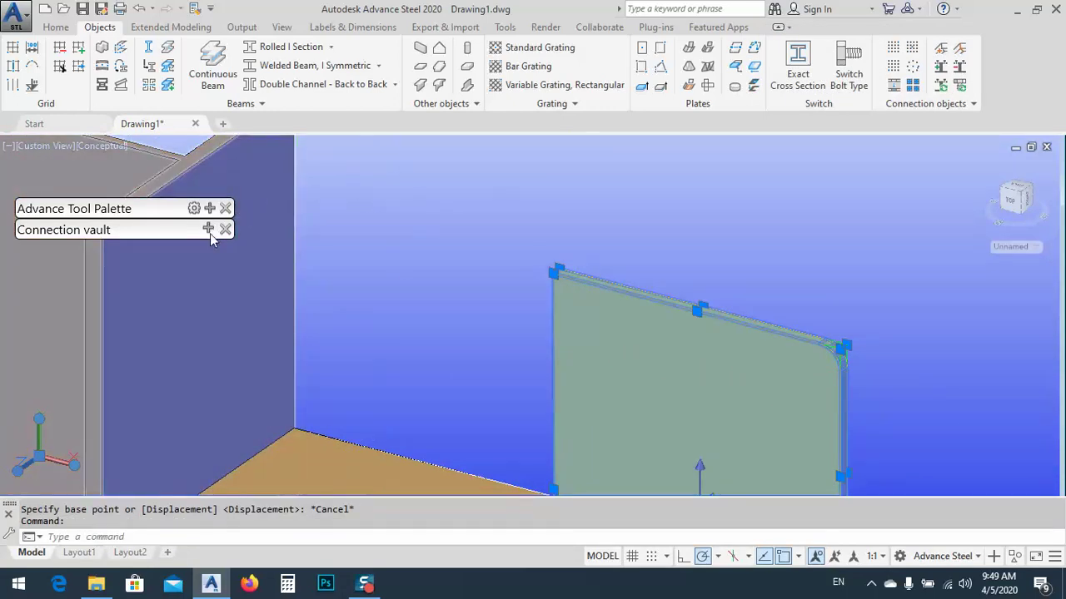
click(208, 232)
click(209, 230)
click(208, 209)
drag(143, 208, 144, 138)
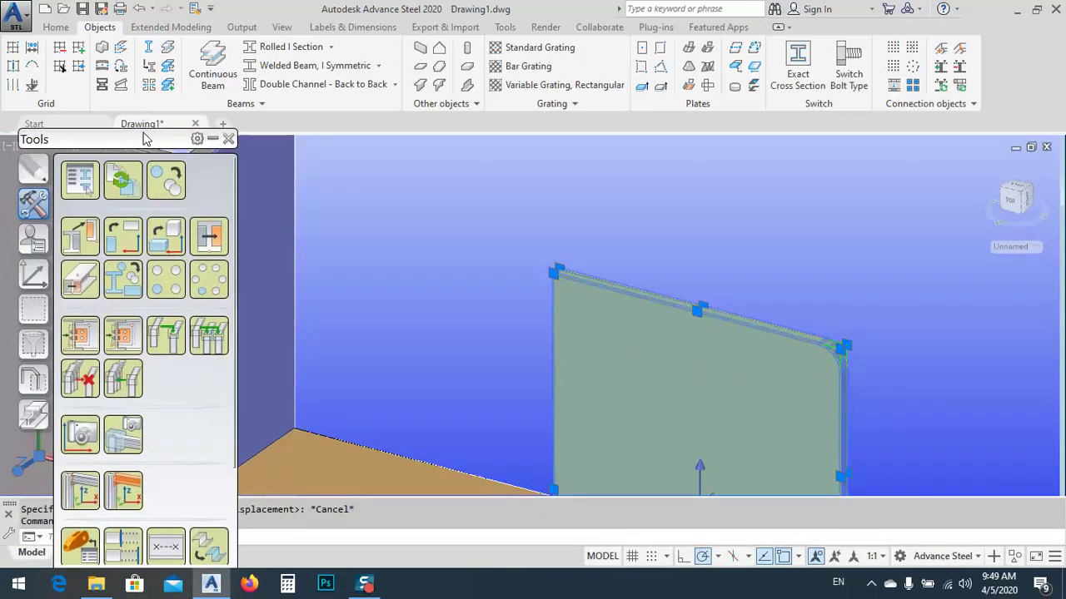
click(165, 179)
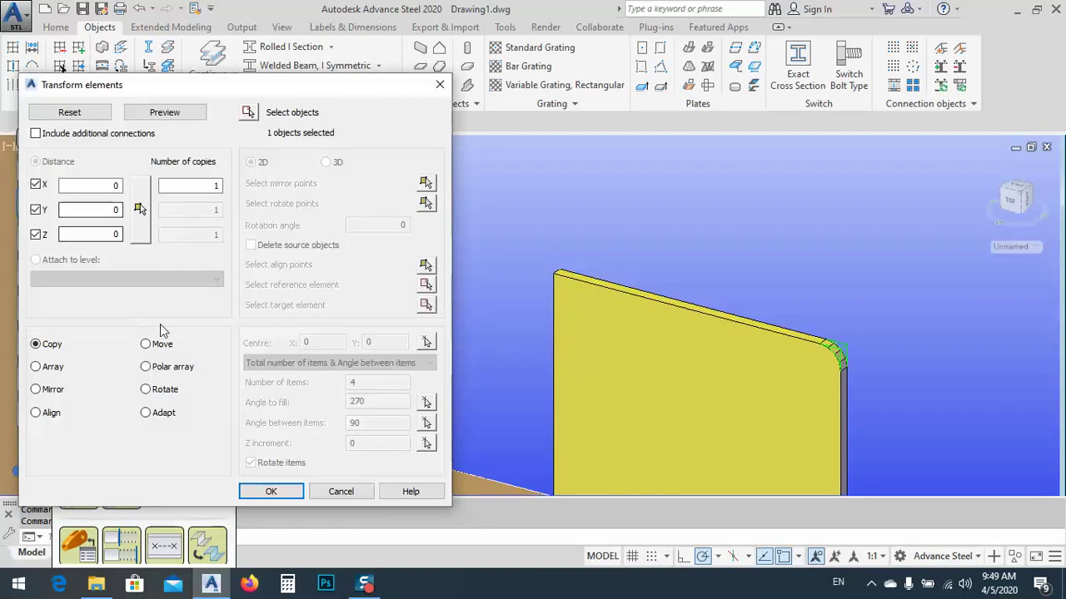
- Move the rounded plate into the folded bracket along Z only, by the 539.53 distance picked from its corner to the column flange, accepting the preview
click(139, 218)
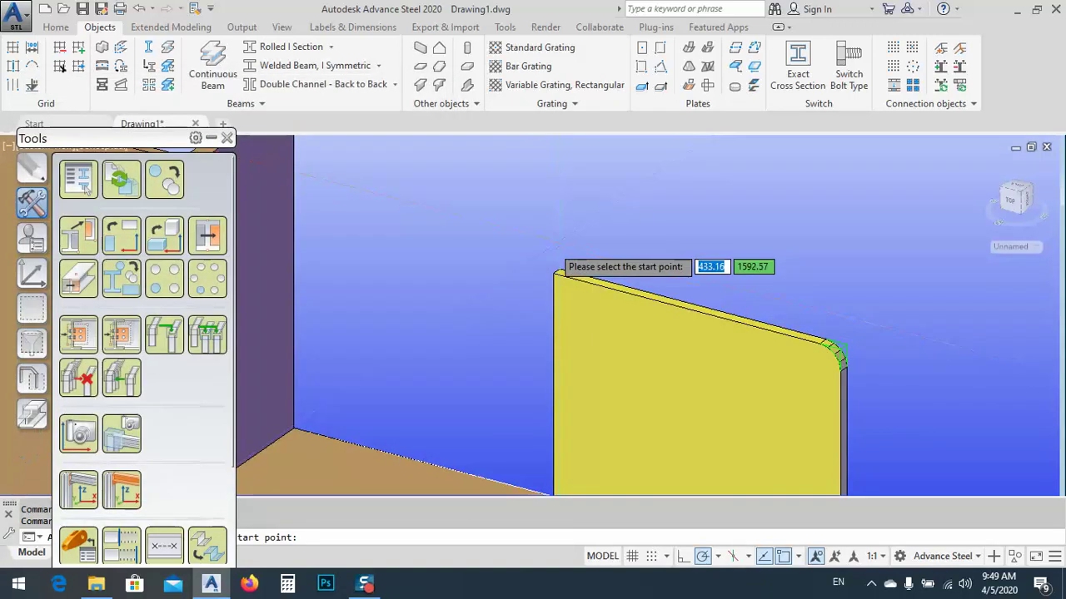
scroll(571, 325, up, 3)
click(571, 321)
scroll(571, 321, down, 4)
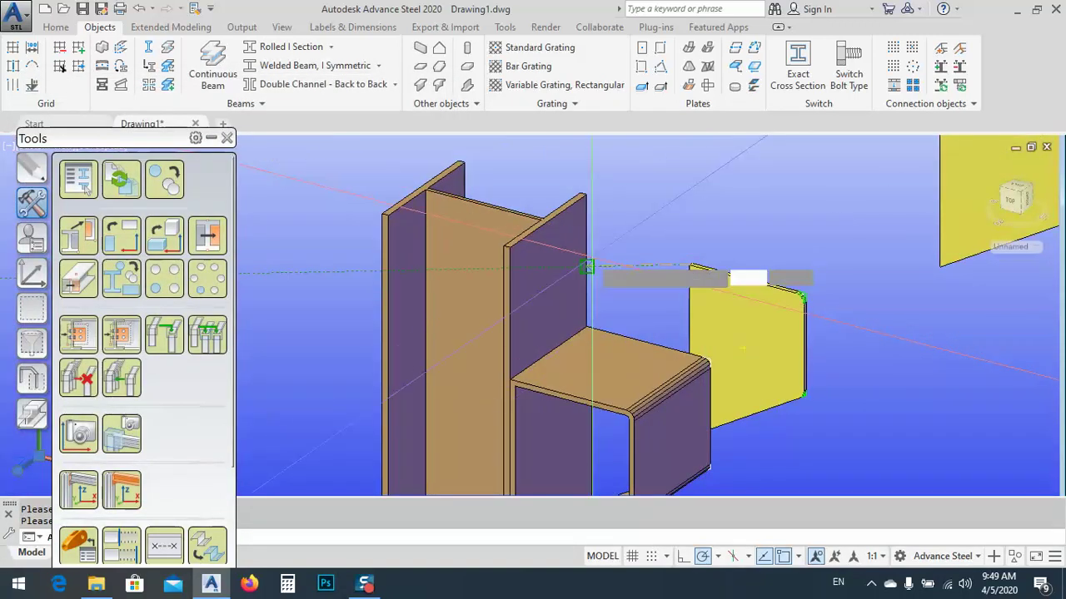
scroll(549, 225, up, 4)
click(551, 218)
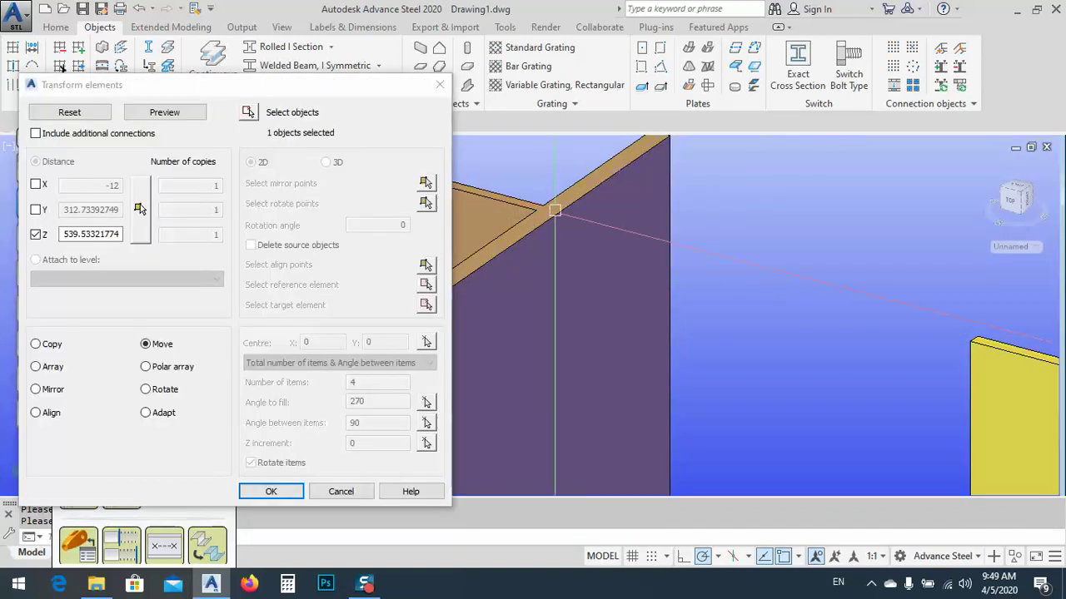
drag(233, 86, 170, 59)
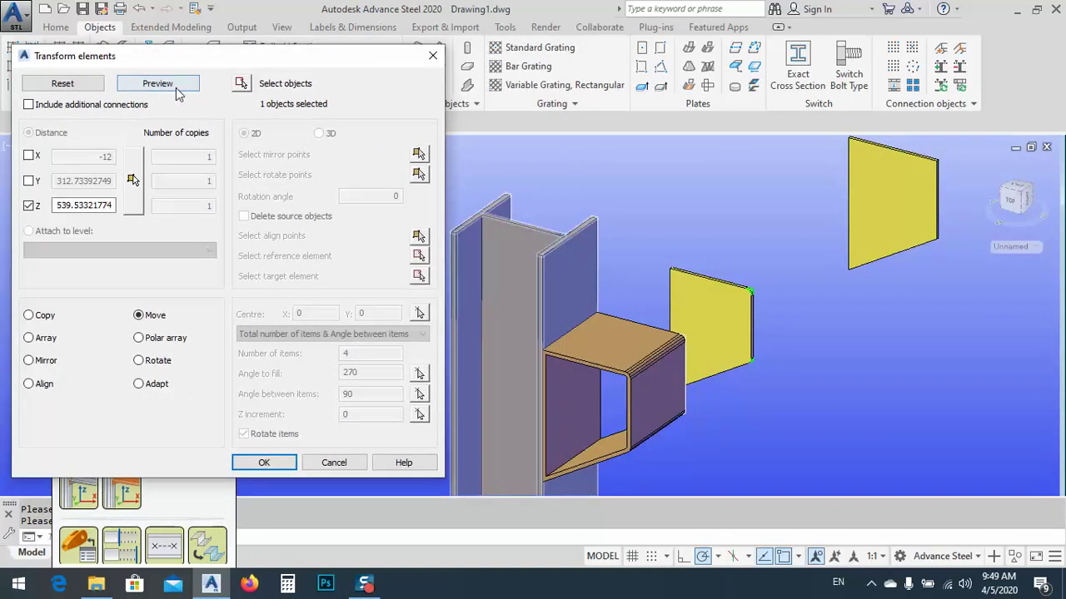
click(158, 84)
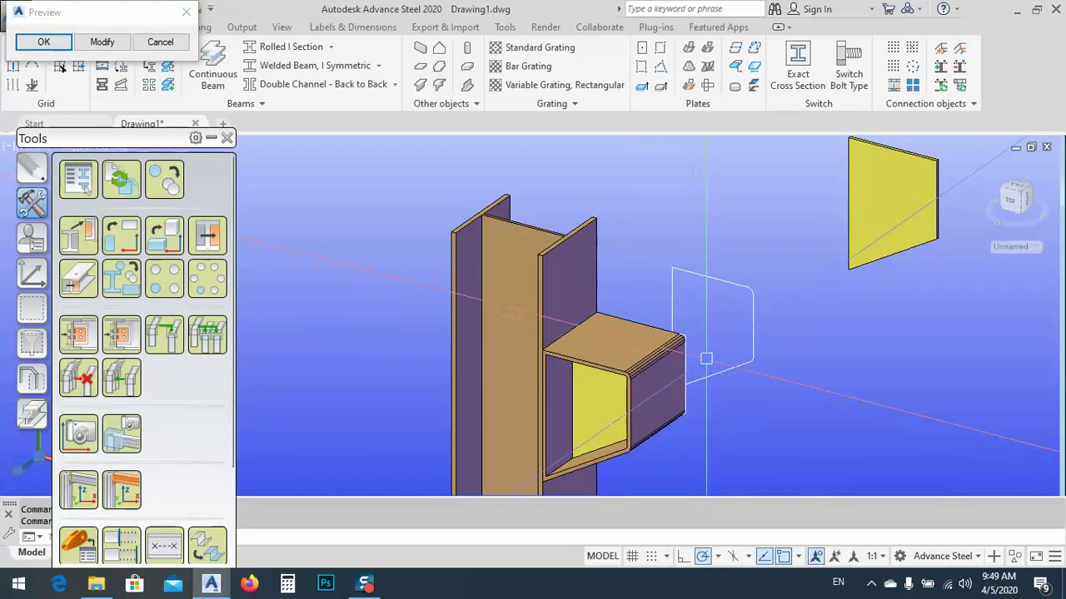
click(44, 42)
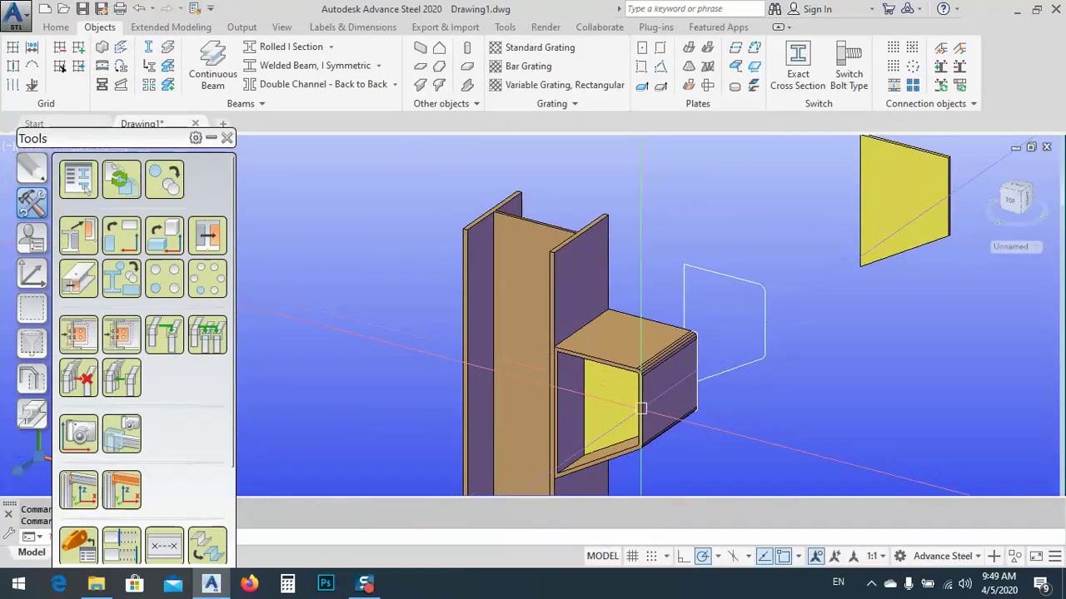
- Weld the rounded stiffener plate to the folded bracket at the midpoint of the plate's lower edge, keeping the default weld settings
middle_drag(604, 379, 596, 345)
scroll(604, 350, up, 2)
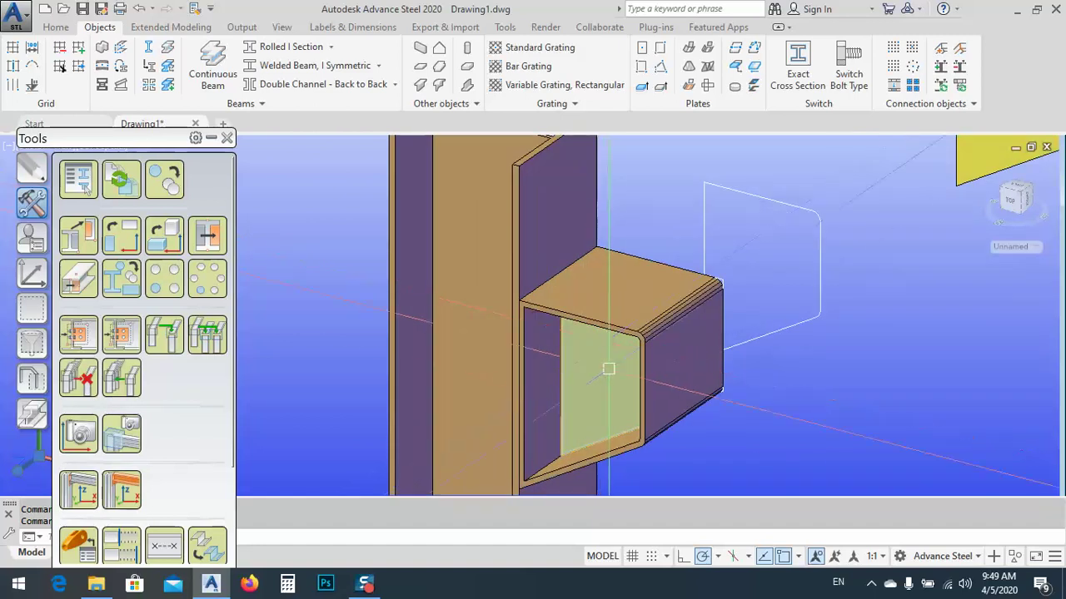
click(630, 439)
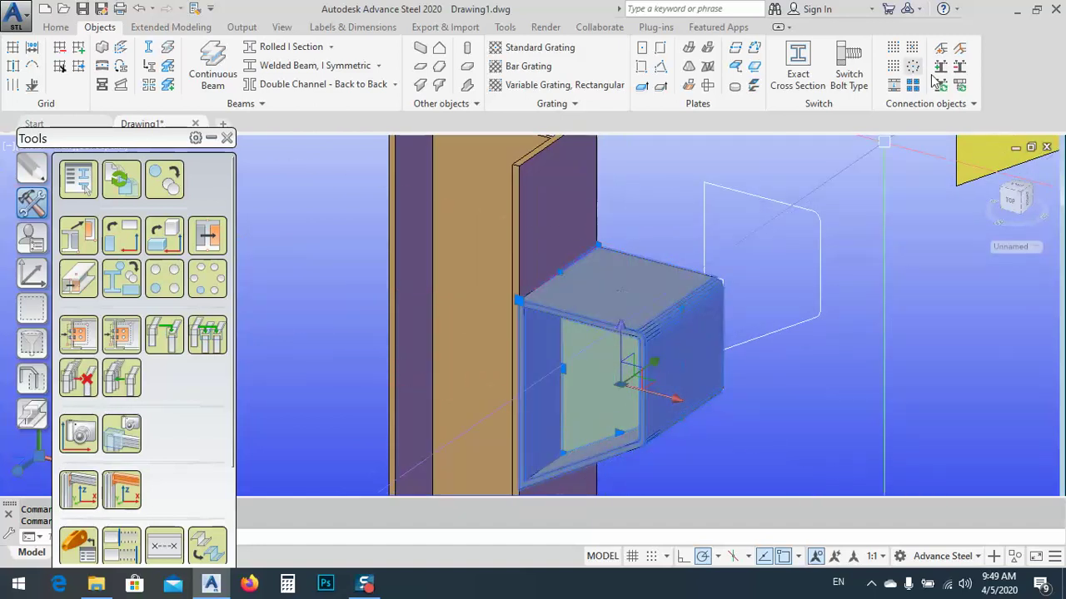
click(941, 50)
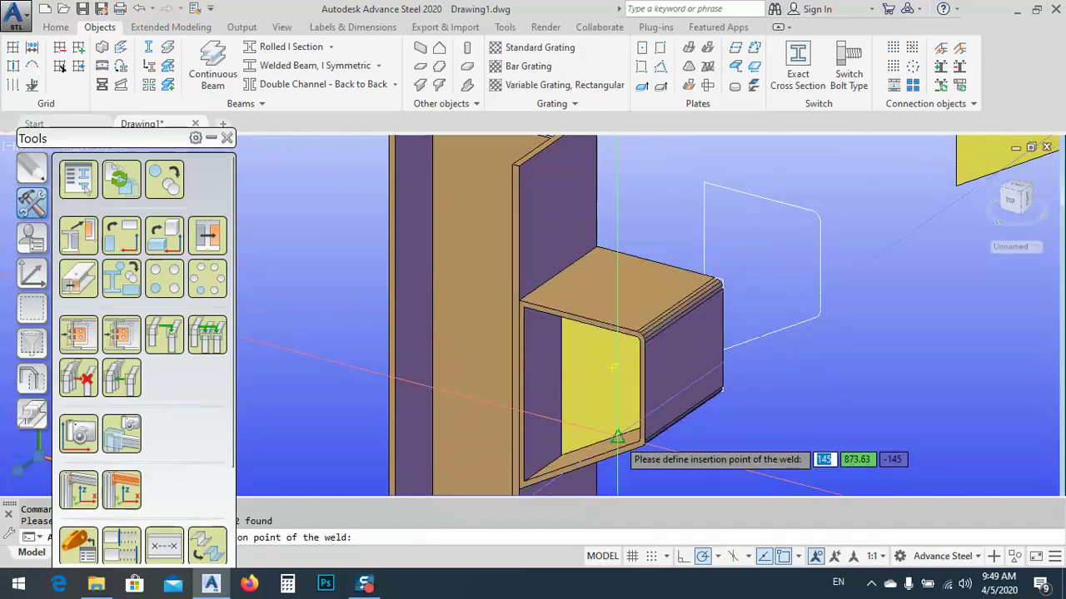
click(682, 316)
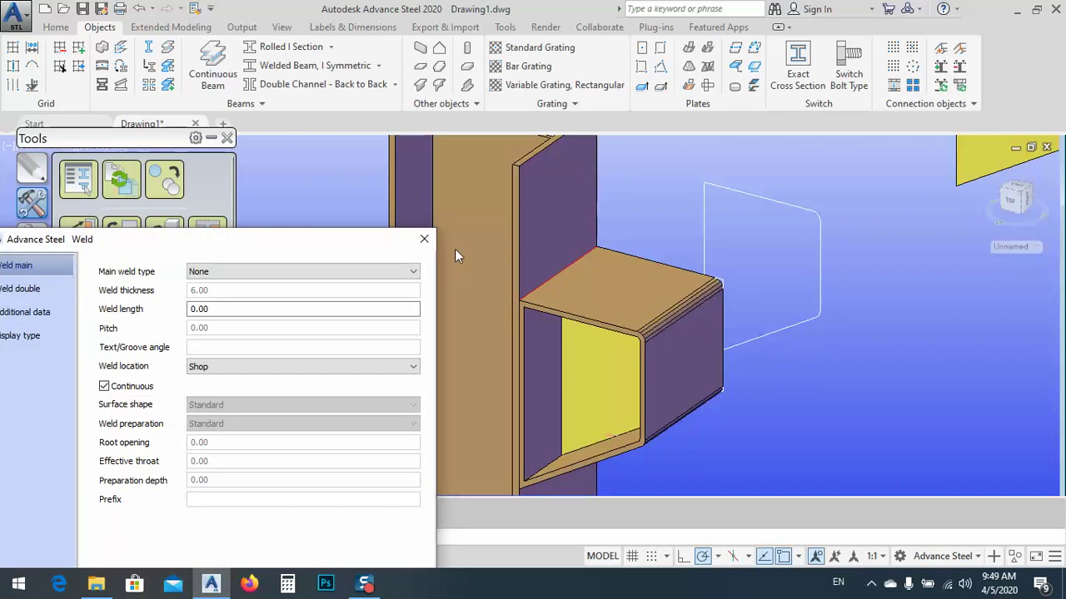
click(423, 239)
middle_drag(589, 343, 595, 295)
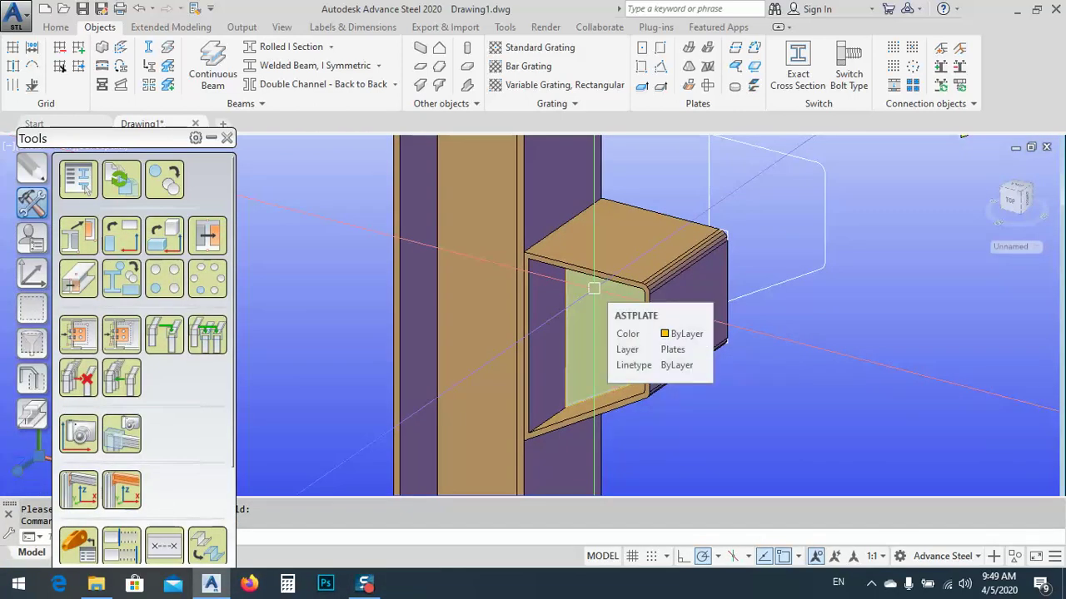
- Review the folded bracket's section, positioning, display type and naming properties
click(594, 289)
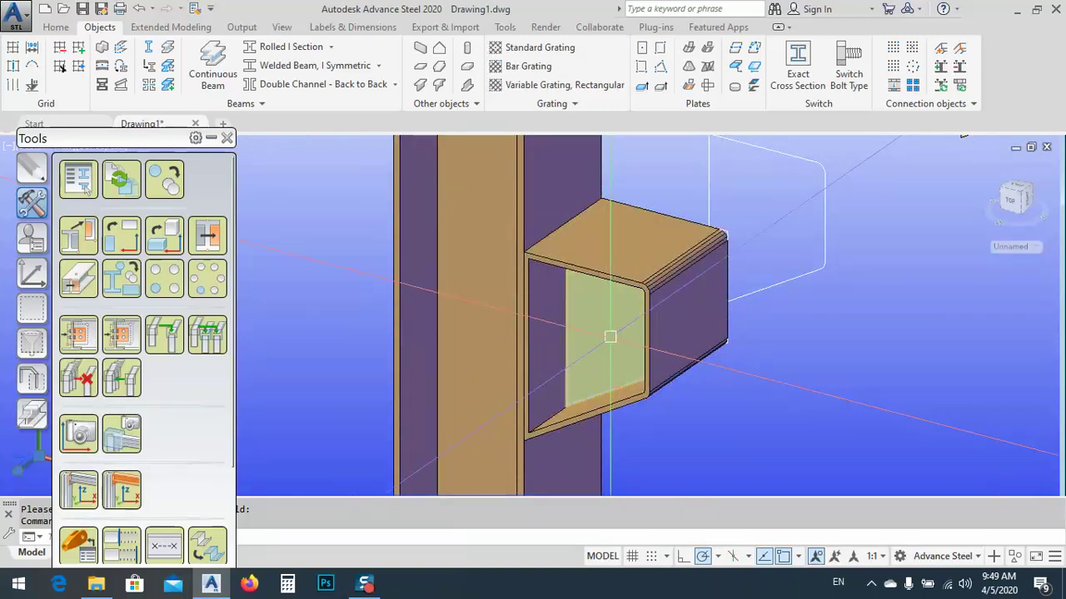
double_click(641, 250)
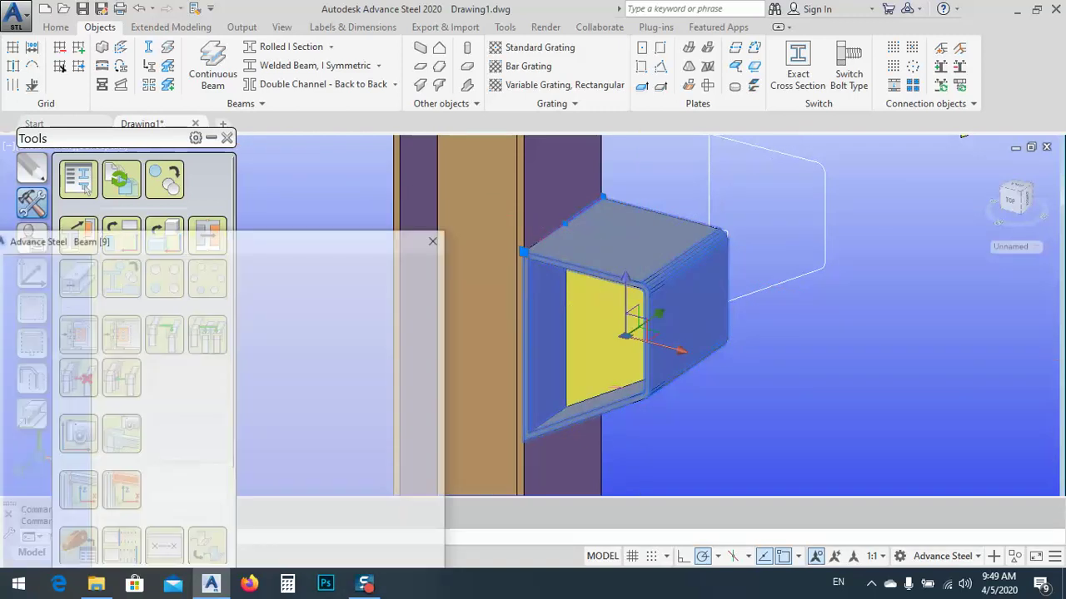
drag(323, 47, 333, 47)
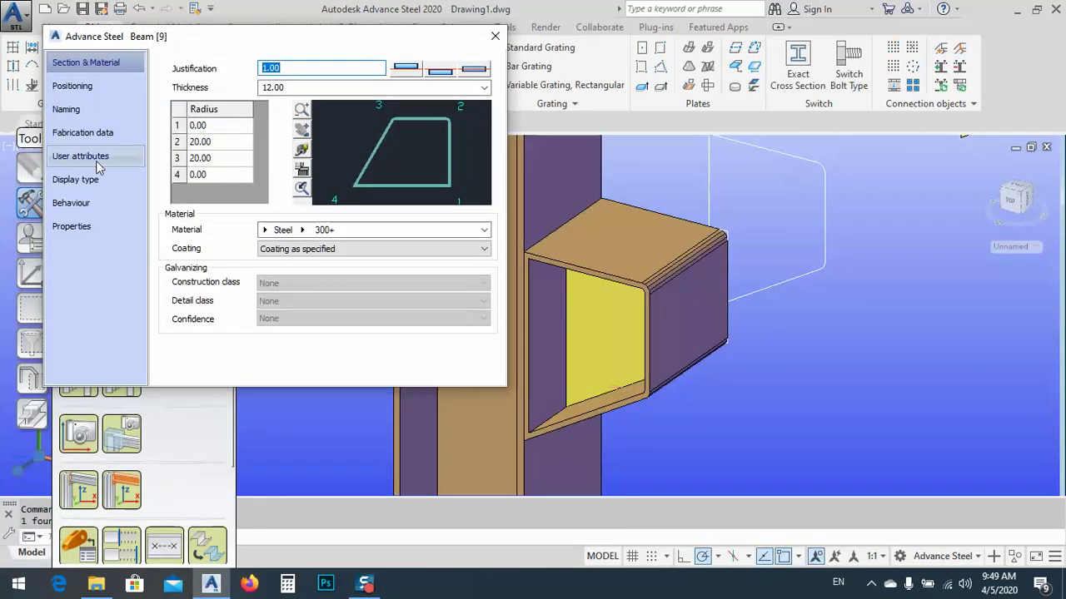
click(79, 88)
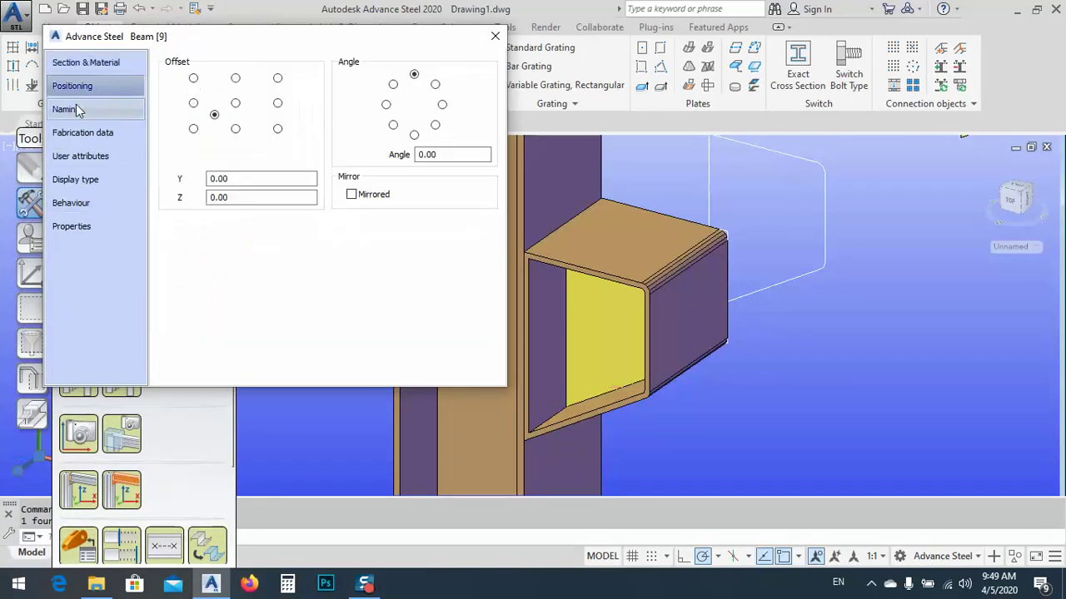
click(78, 184)
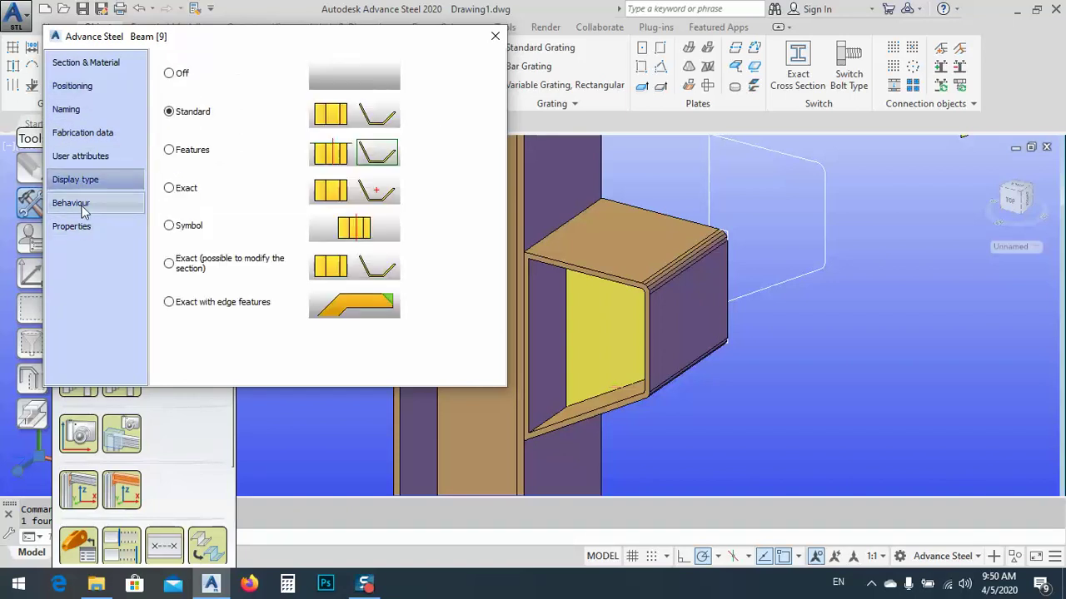
click(72, 88)
click(72, 111)
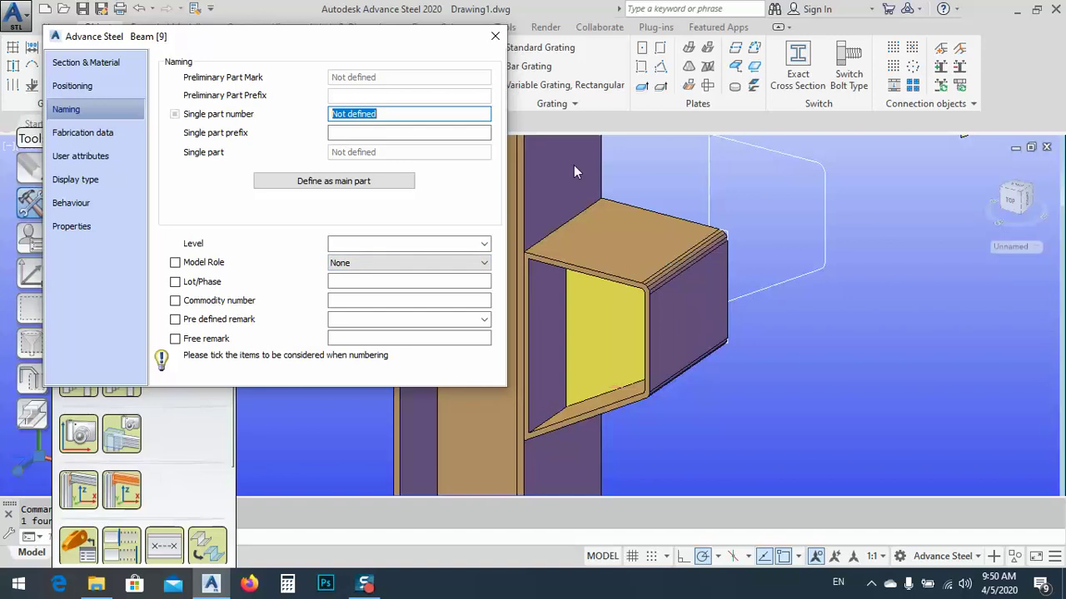
click(492, 37)
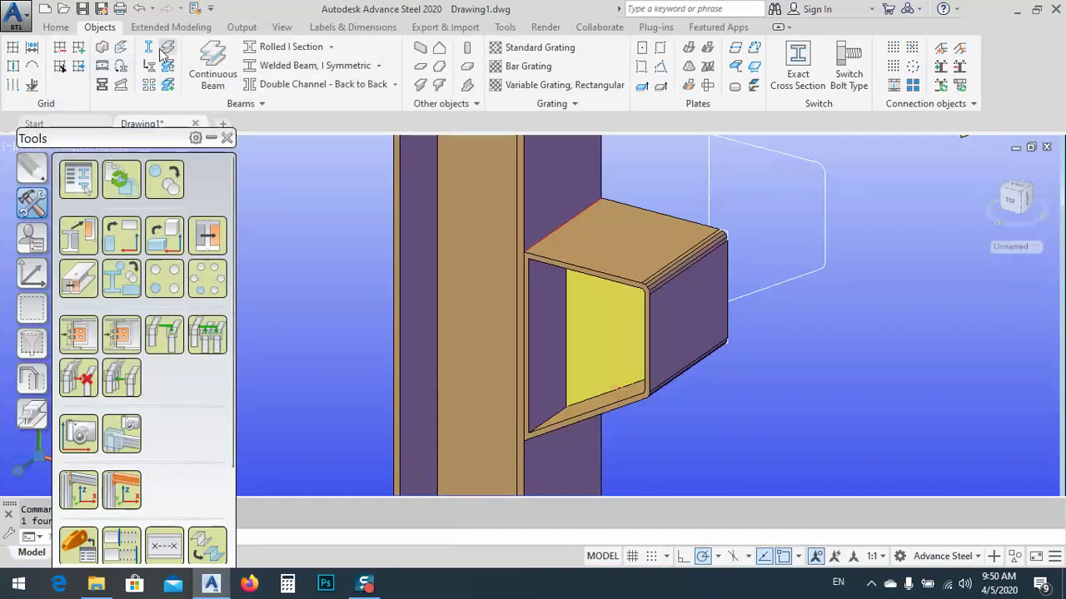
click(55, 27)
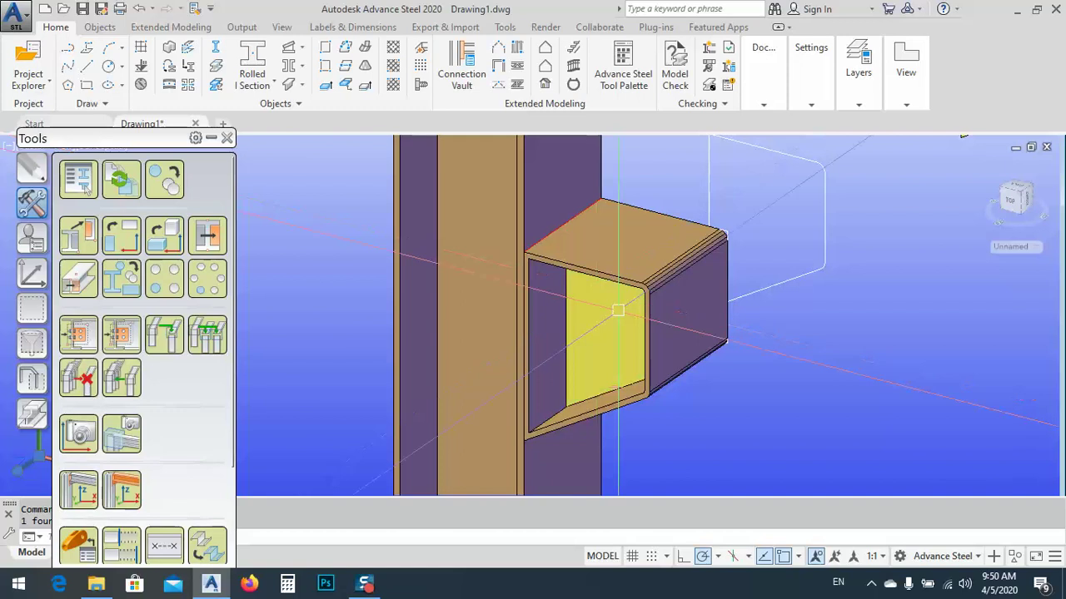
click(682, 367)
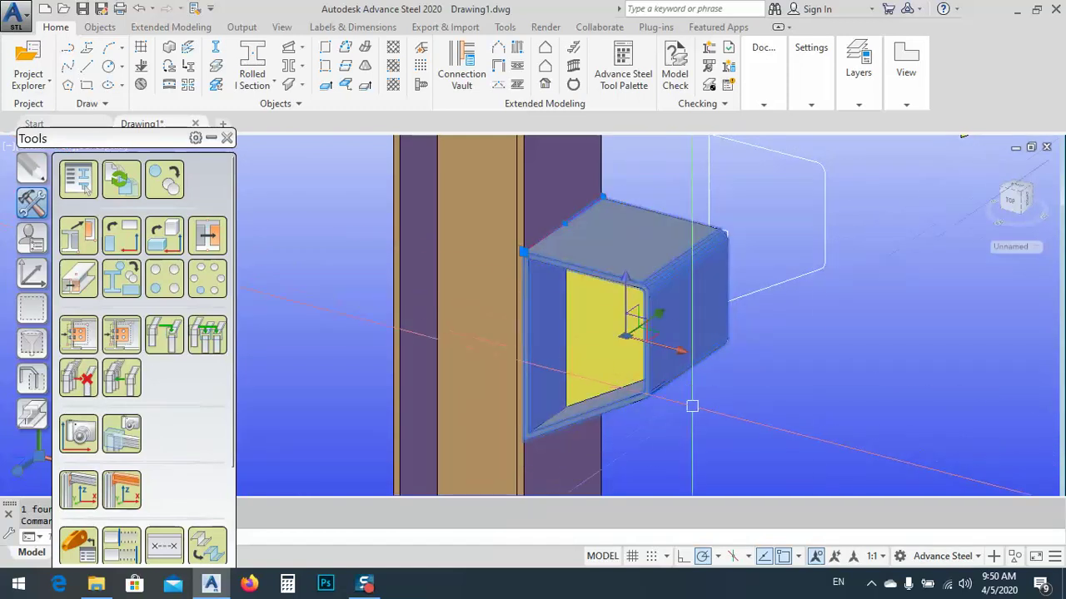
text(l)
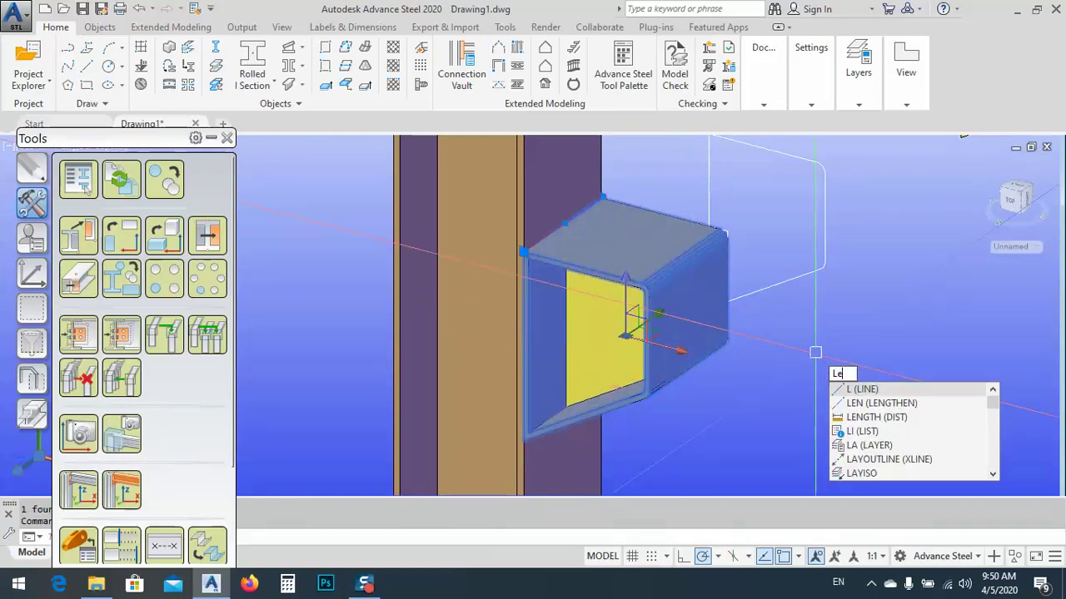
text(e)
key(Return)
key(Escape)
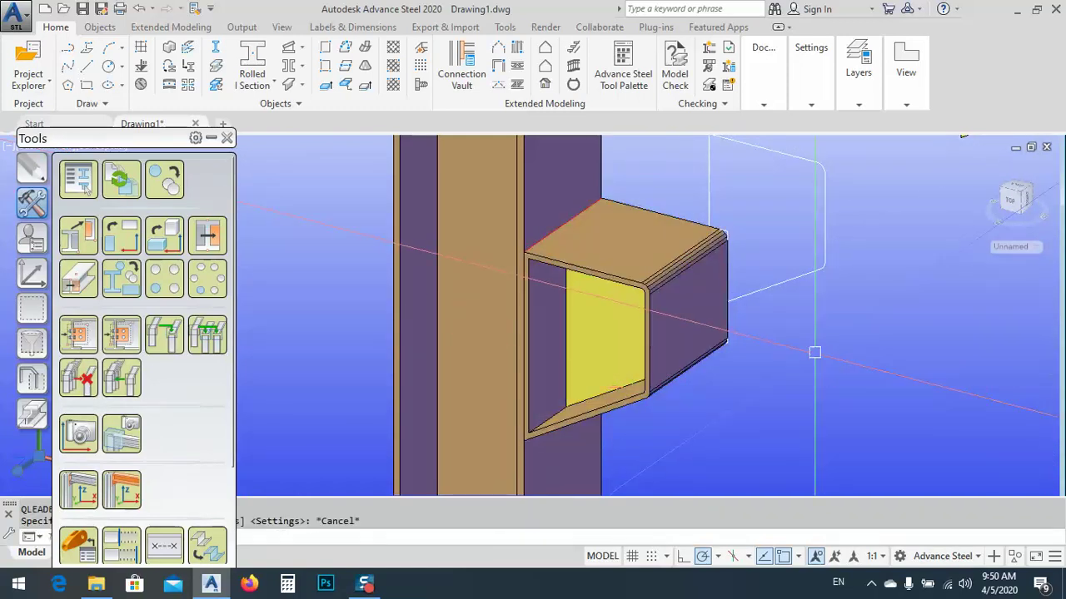
click(720, 320)
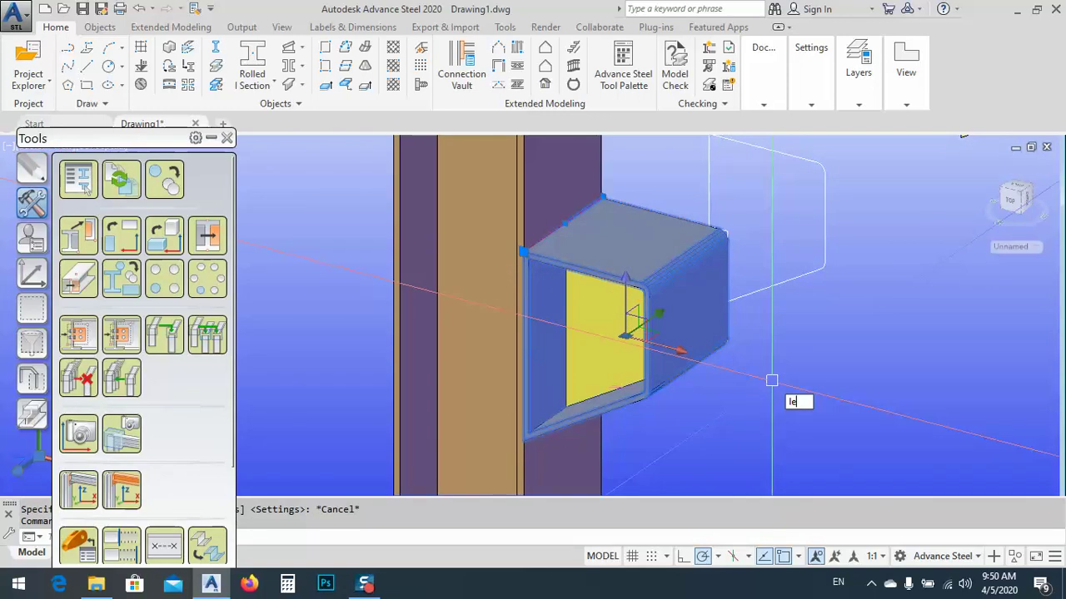
text(le)
key(Return)
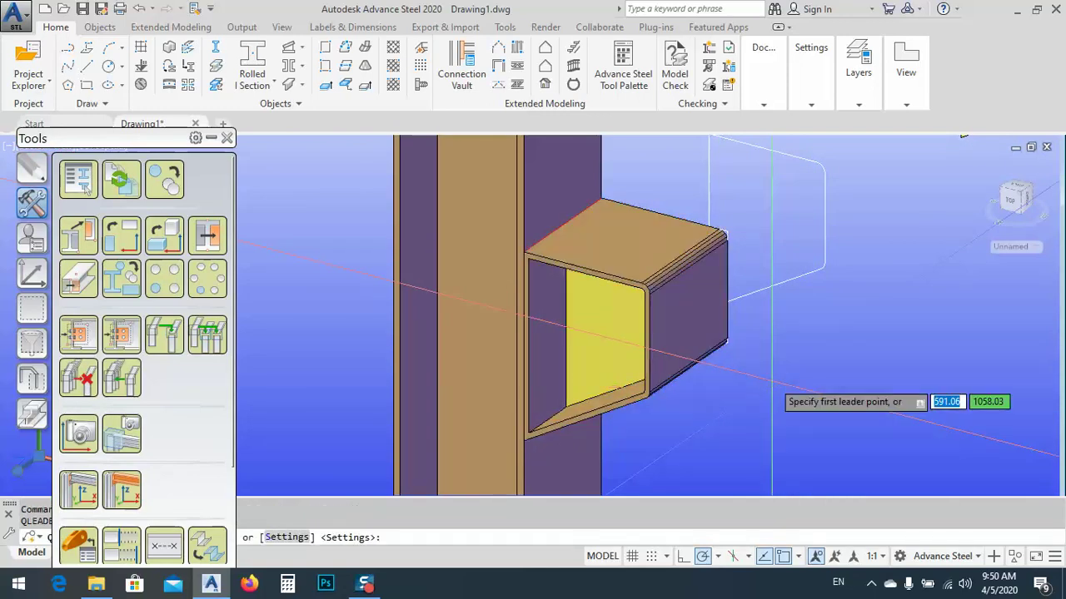
key(Escape)
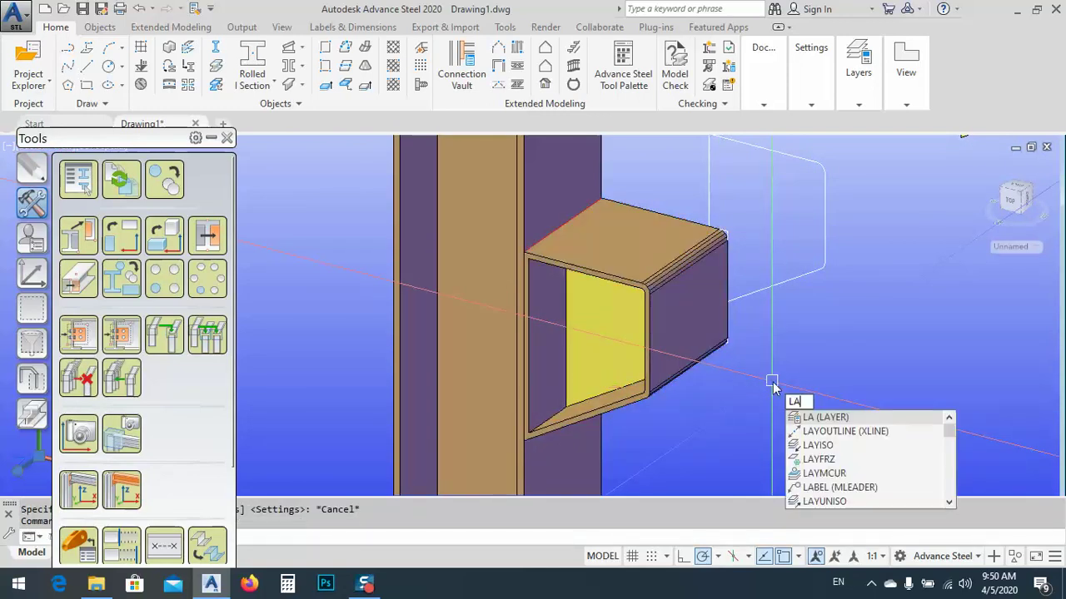
key(Return)
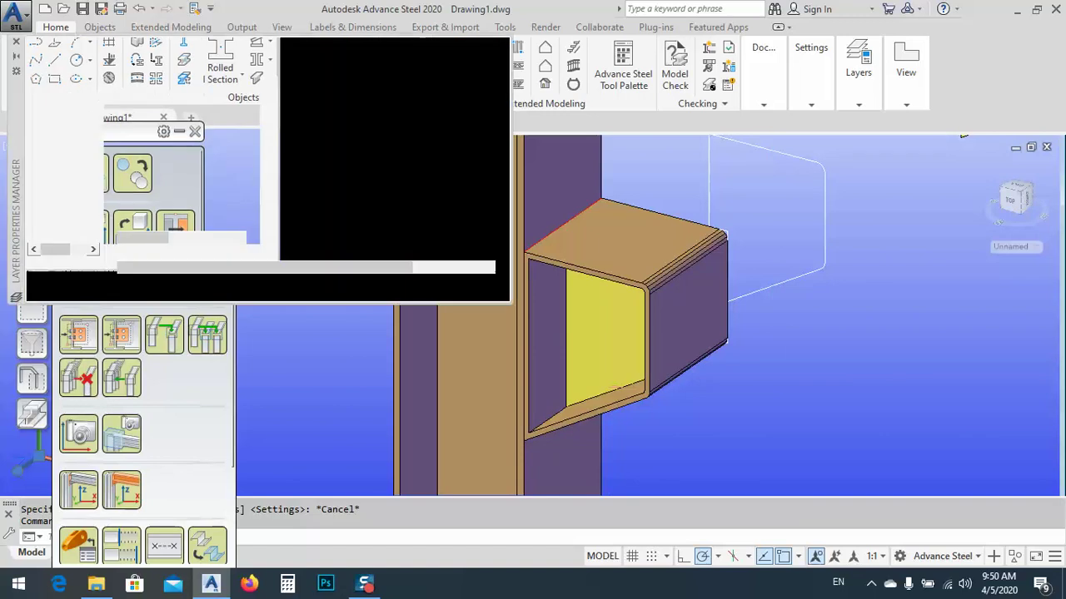
- Close the layer manager and assign the folded bracket to the Plates layer in its object properties
click(668, 387)
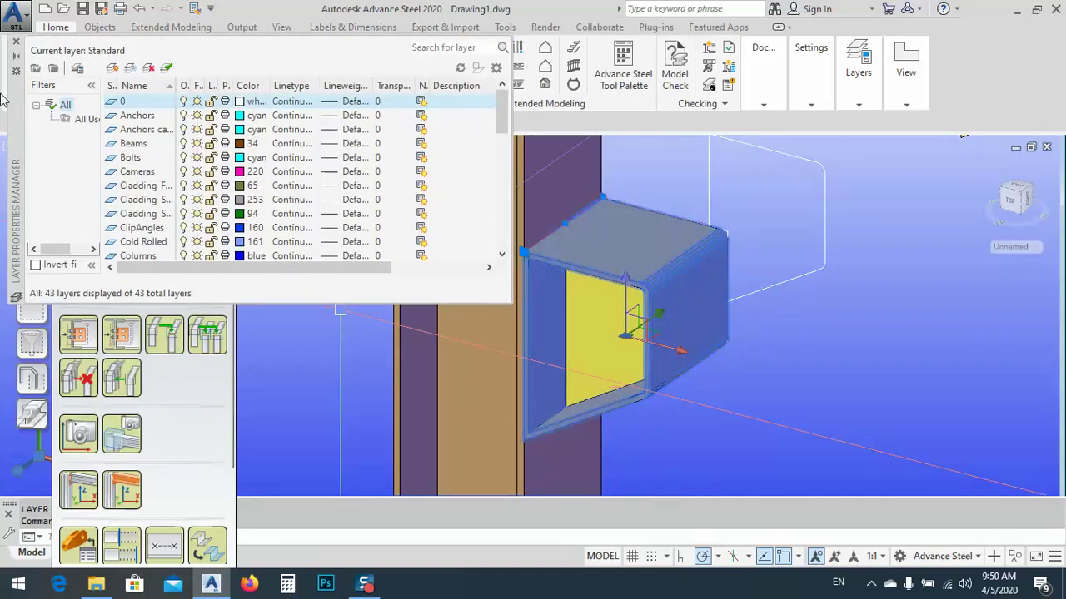
click(14, 42)
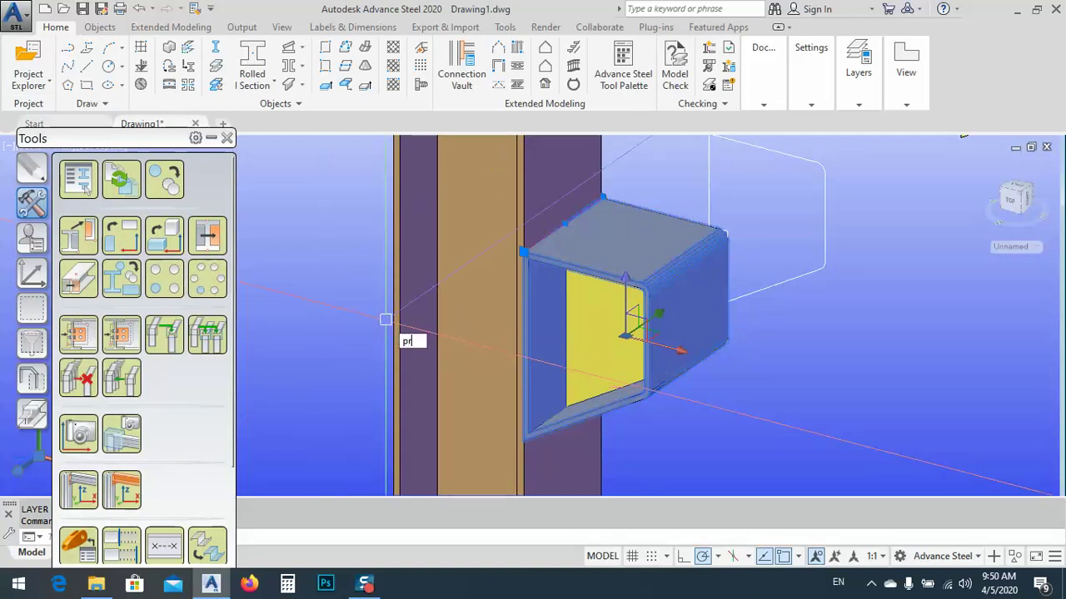
key(Return)
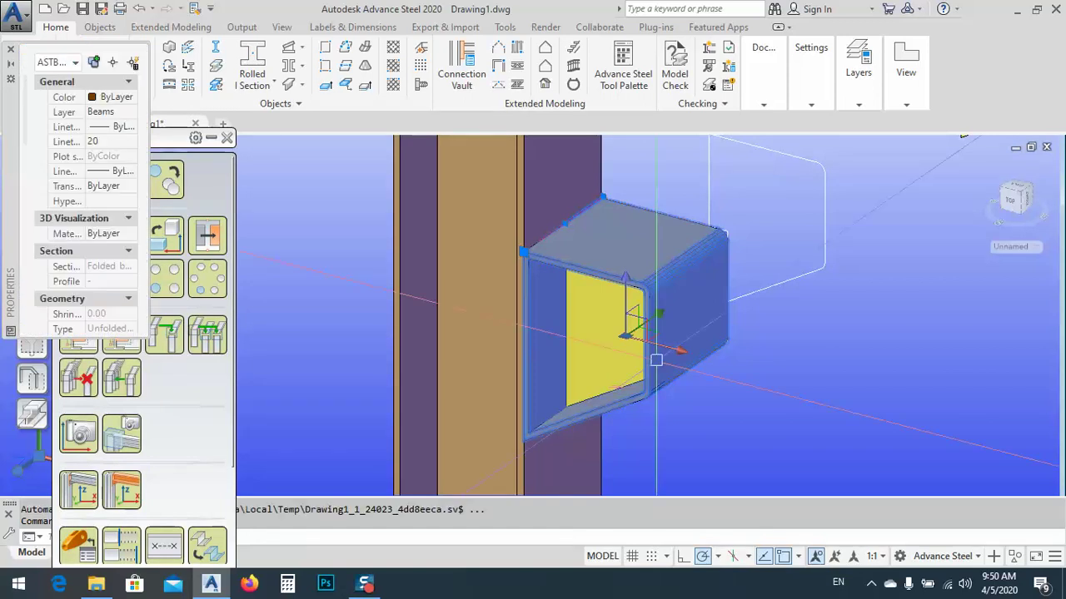
click(119, 115)
click(122, 114)
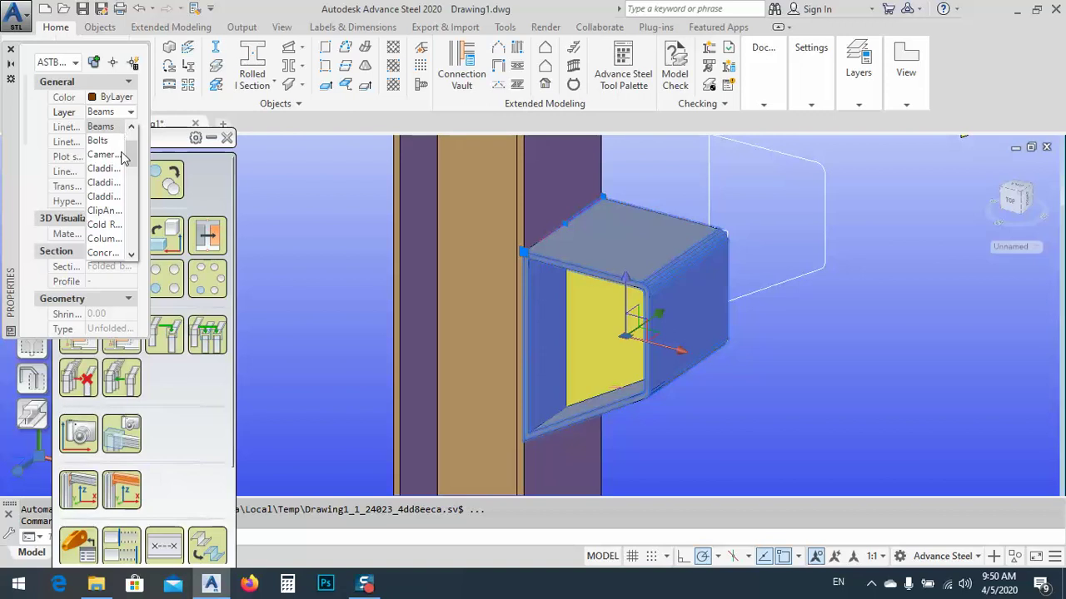
click(131, 253)
click(131, 254)
click(130, 254)
click(130, 253)
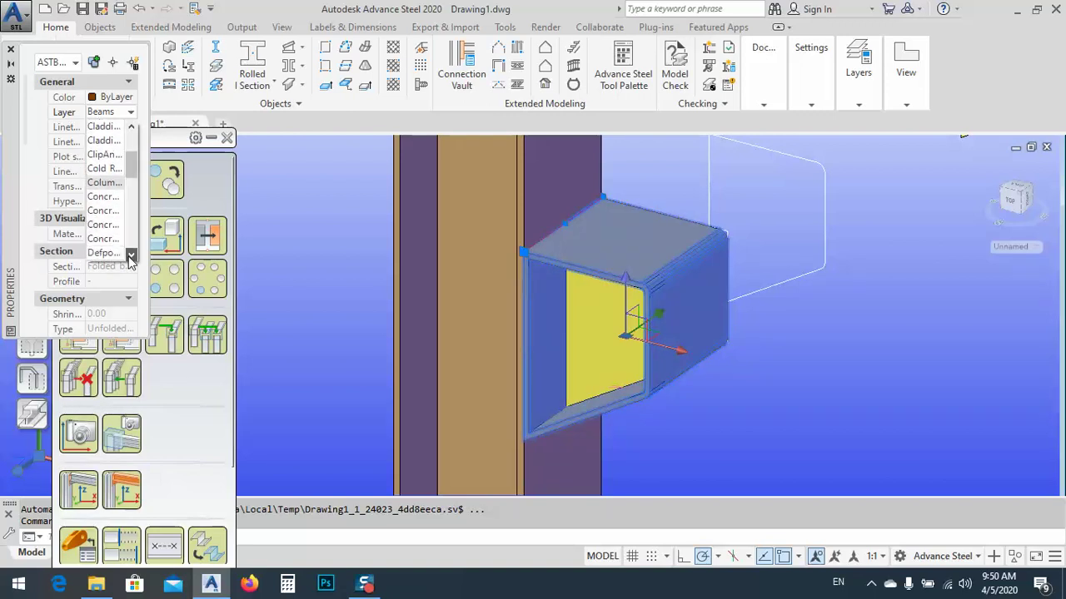
click(130, 255)
click(131, 255)
click(131, 255)
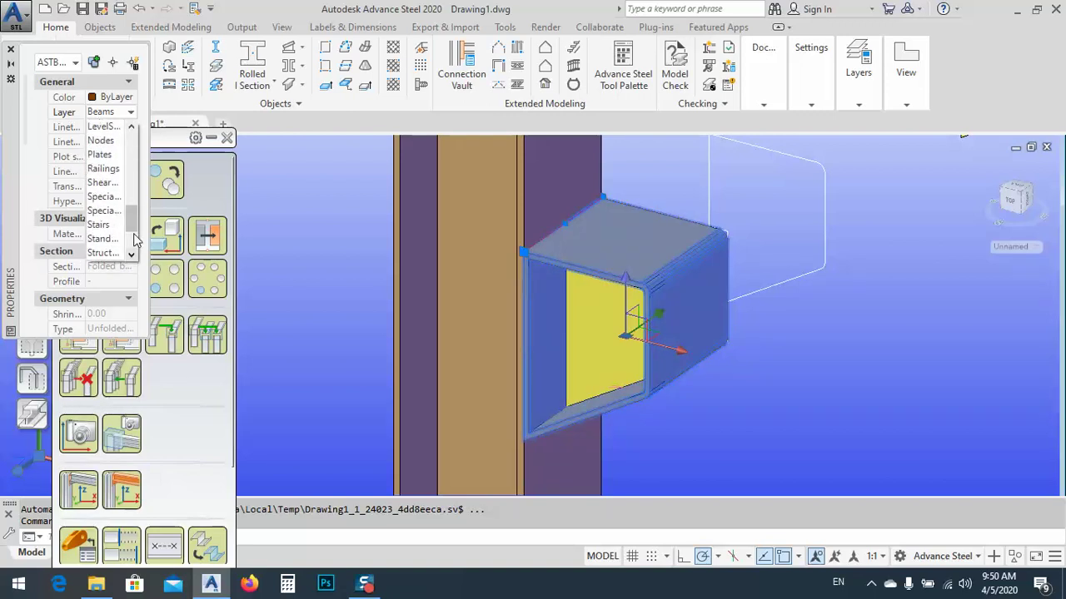
click(100, 156)
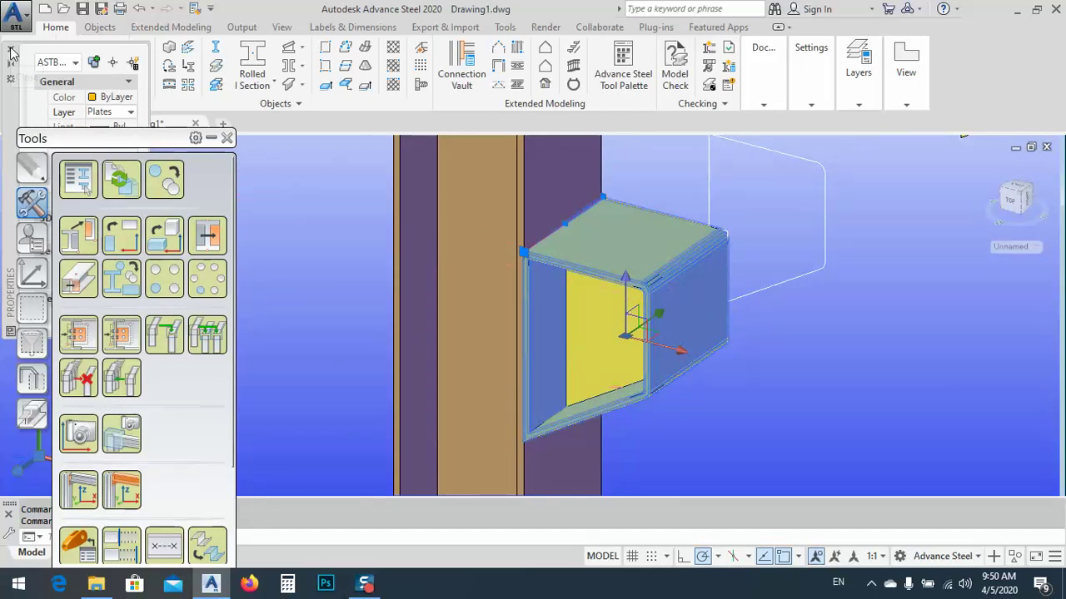
key(Escape)
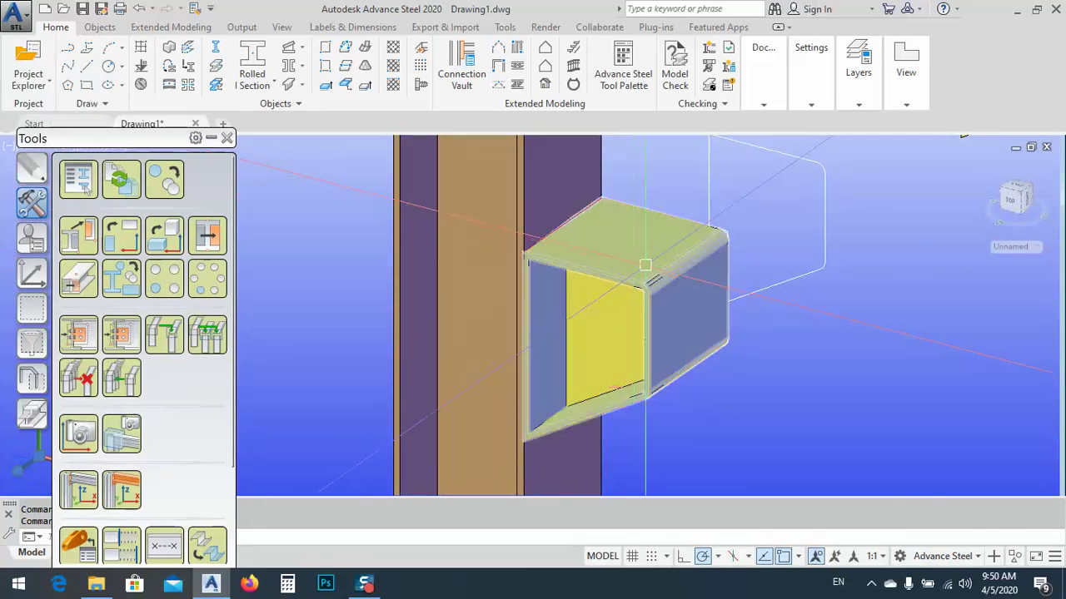
middle_drag(645, 265, 678, 352)
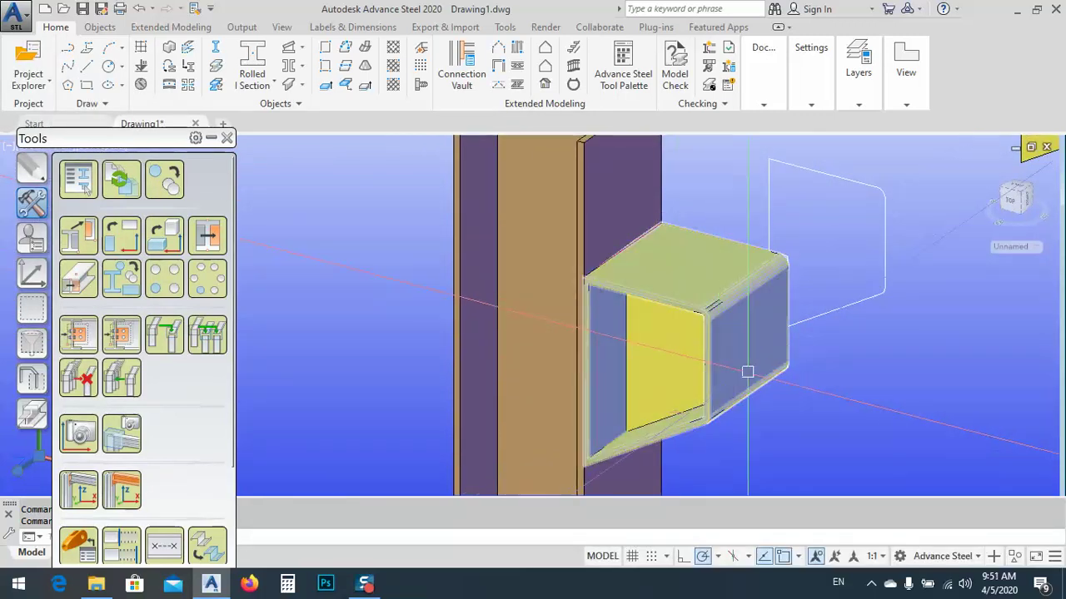
- Try the alternative display types on the folded bracket, including Symbol, and set its display type to Standard
middle_drag(747, 372, 709, 300)
click(708, 307)
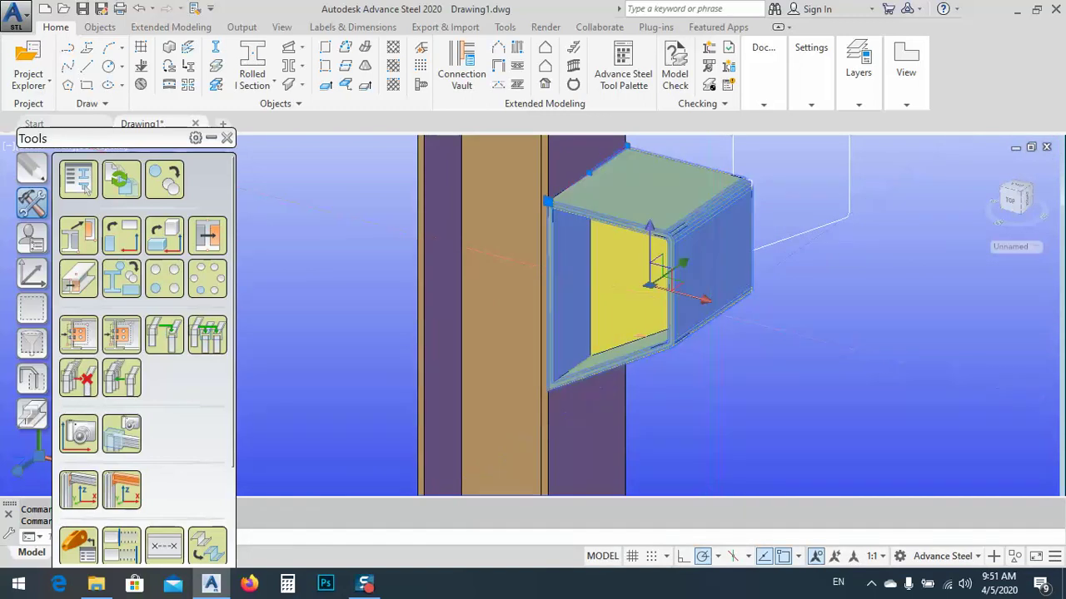
click(79, 178)
click(75, 179)
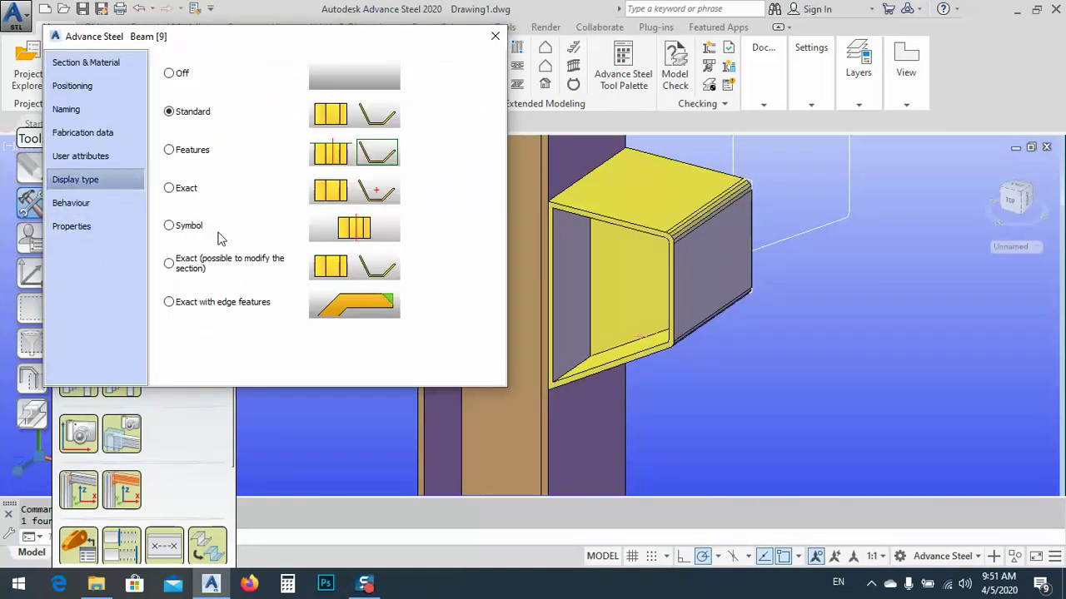
click(170, 227)
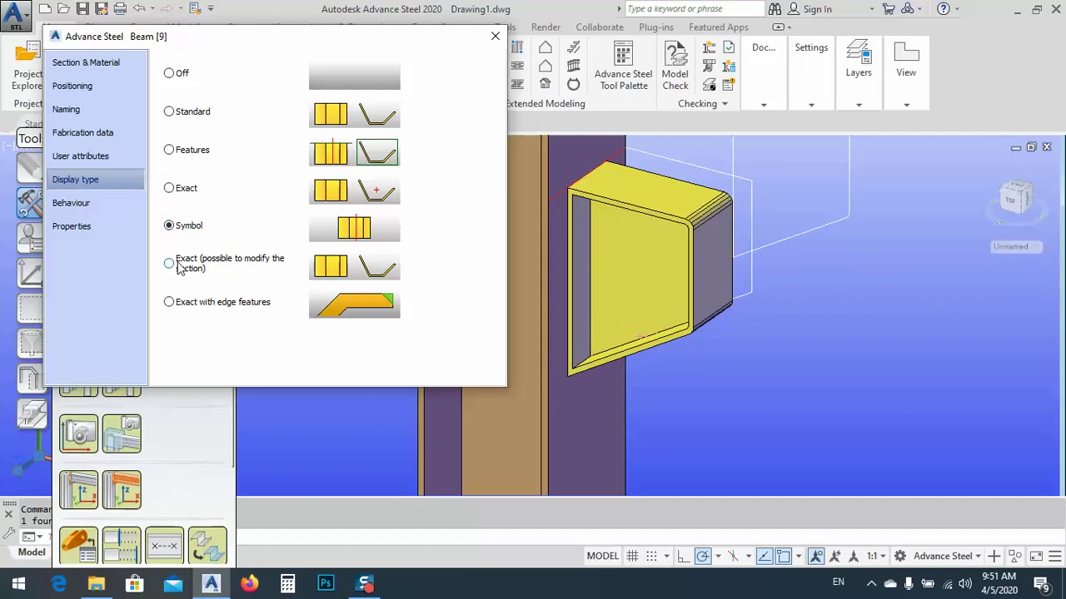
click(169, 264)
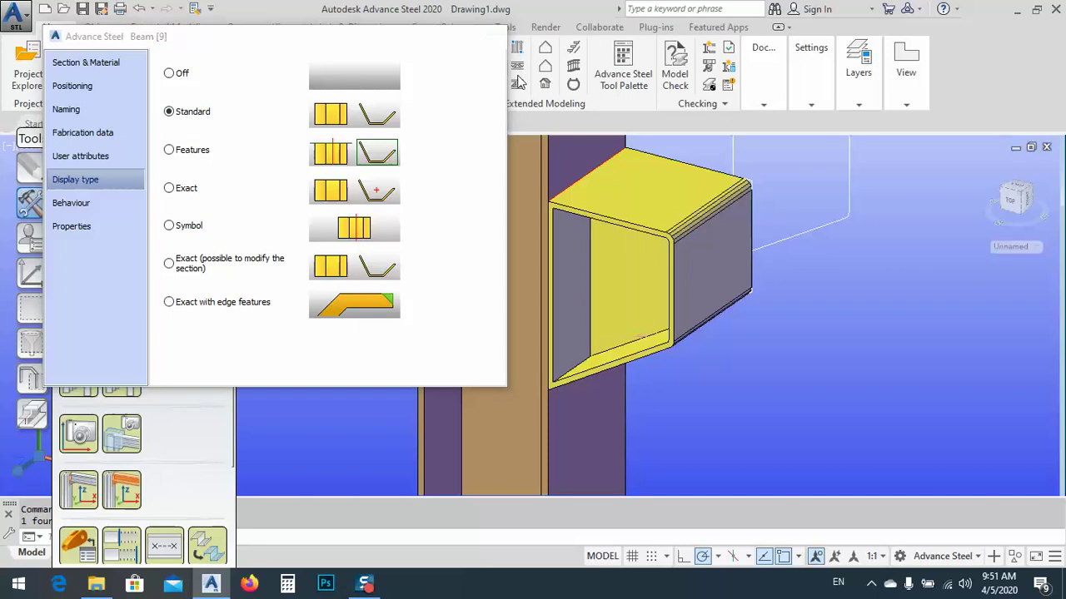
click(495, 36)
middle_drag(678, 257, 762, 248)
key(Escape)
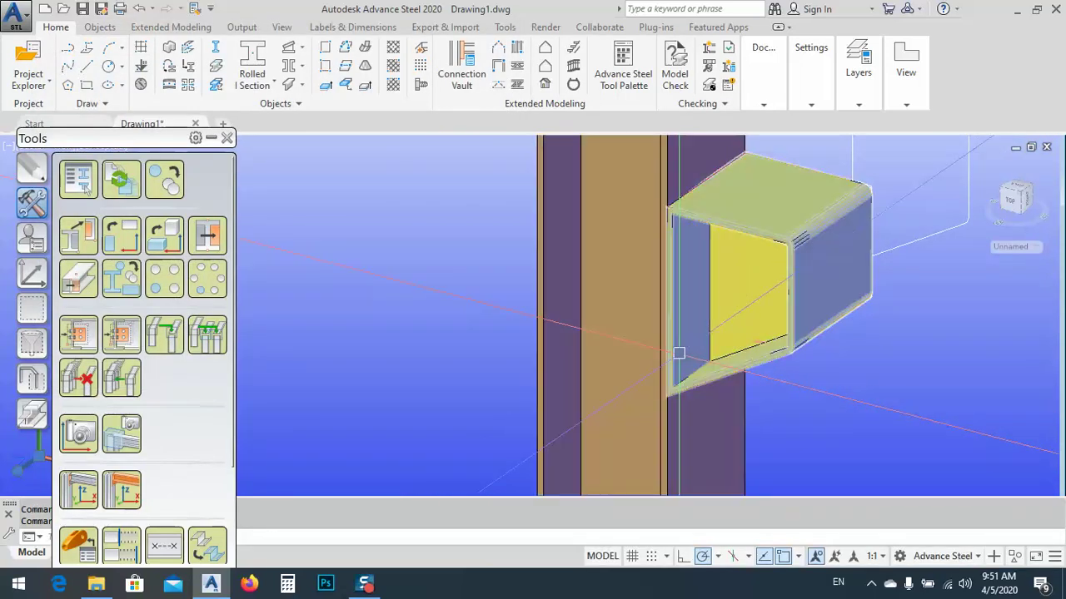
- Reset the UCS to World, orient the model to the Right view, and align the UCS to that view
click(33, 272)
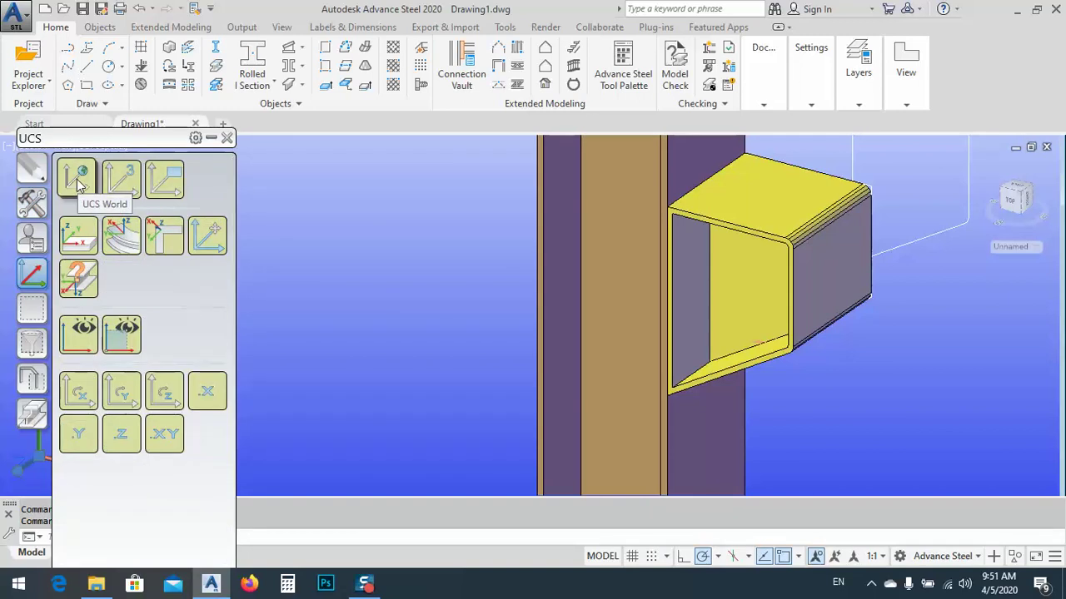
click(78, 185)
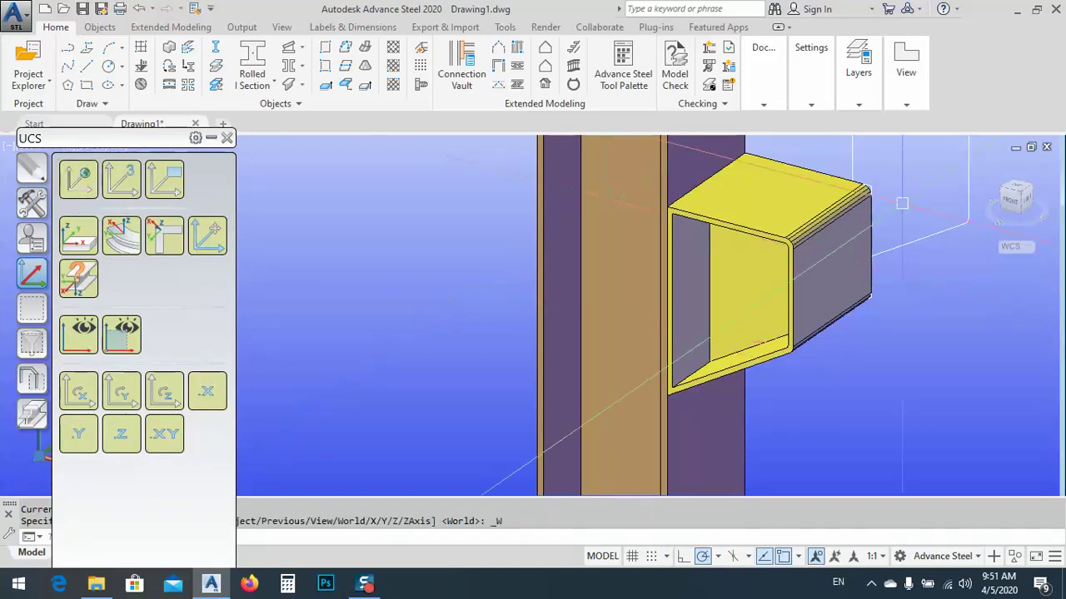
click(1029, 206)
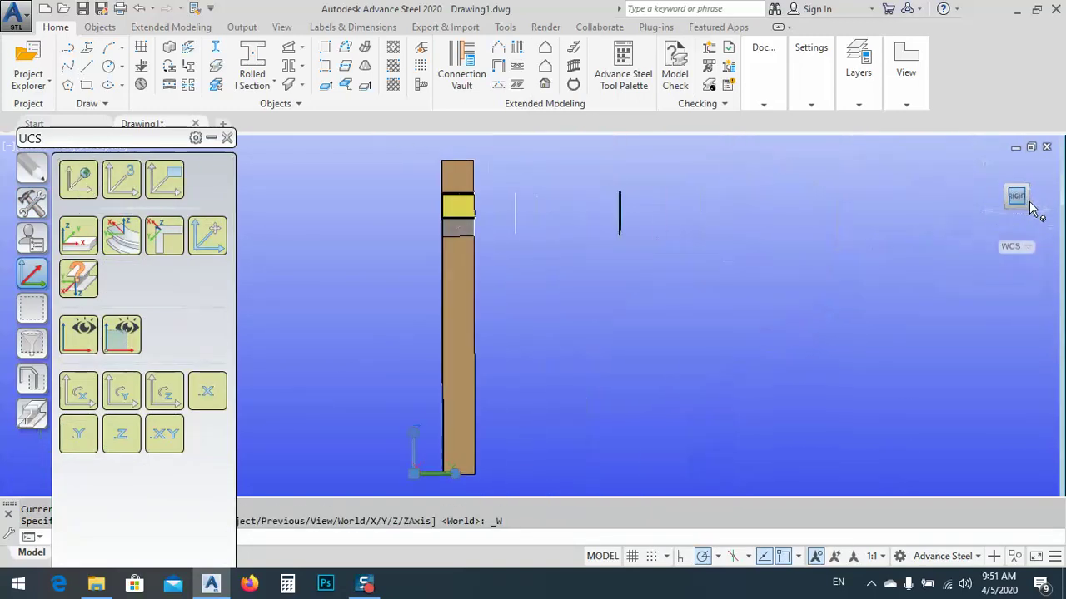
click(161, 178)
shift+middle_drag(498, 256, 575, 291)
scroll(476, 239, up, 8)
middle_drag(467, 239, 566, 298)
- Bolt the folded bracket to the column with a two-point rectangular pattern spanning opposite corners of the bracket's open profile at the flange
click(523, 324)
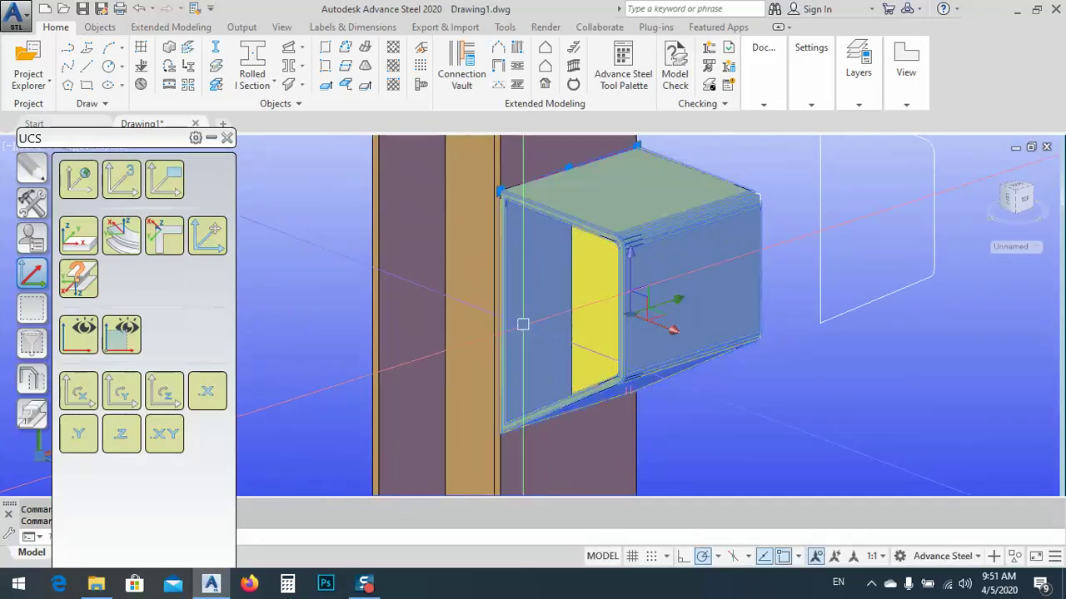
click(498, 178)
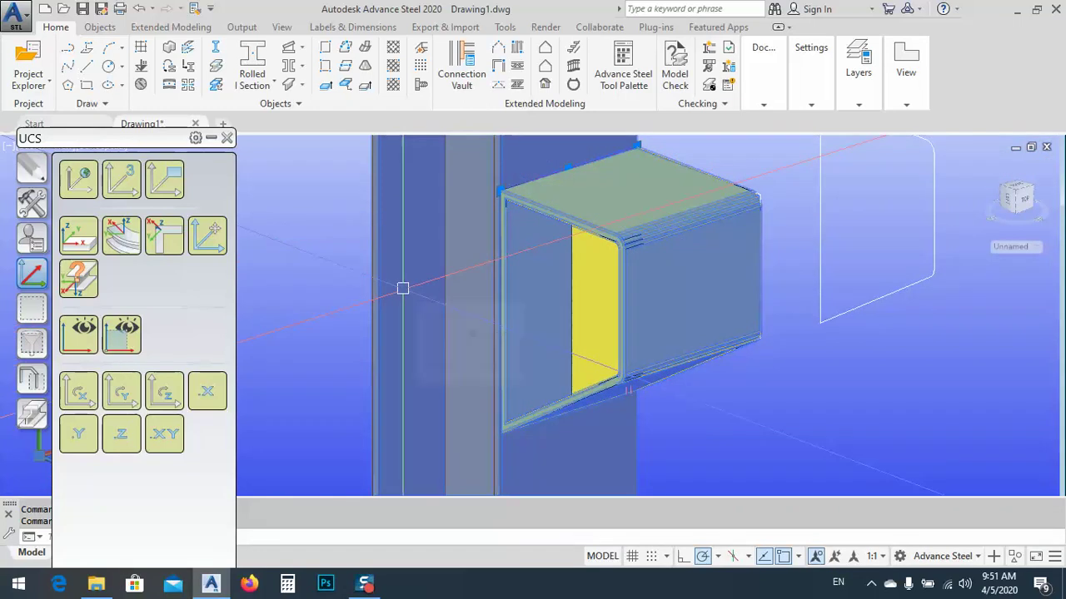
click(98, 27)
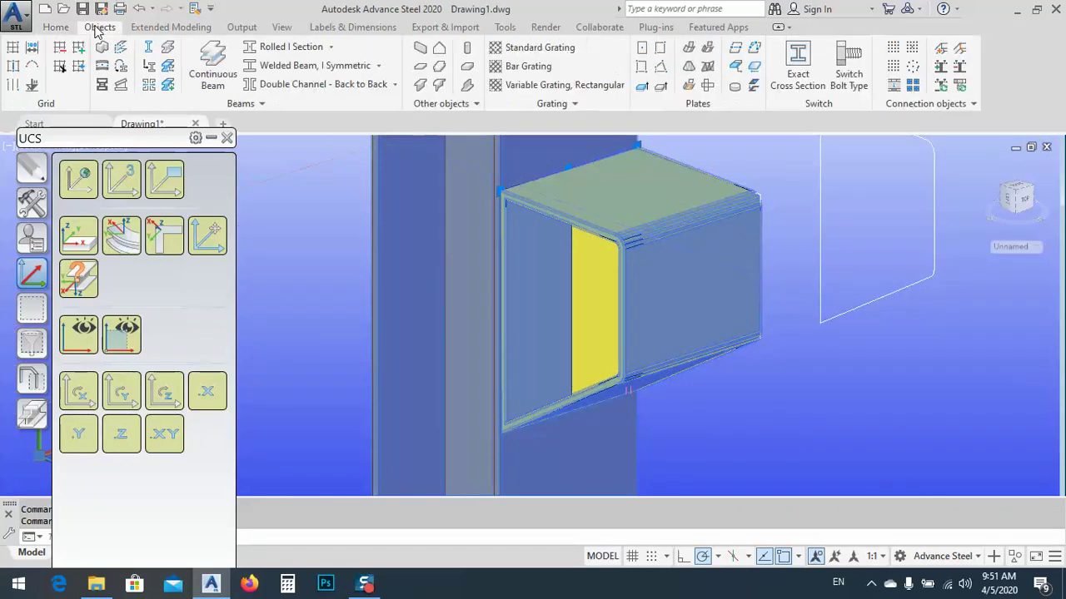
click(889, 54)
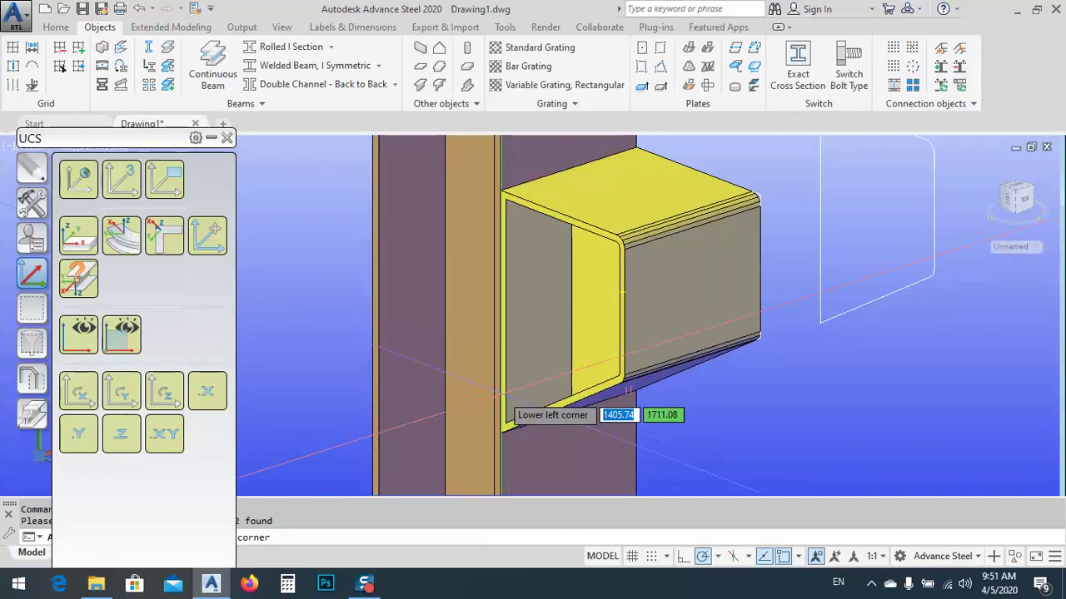
scroll(566, 428, up, 5)
click(504, 423)
scroll(484, 426, down, 5)
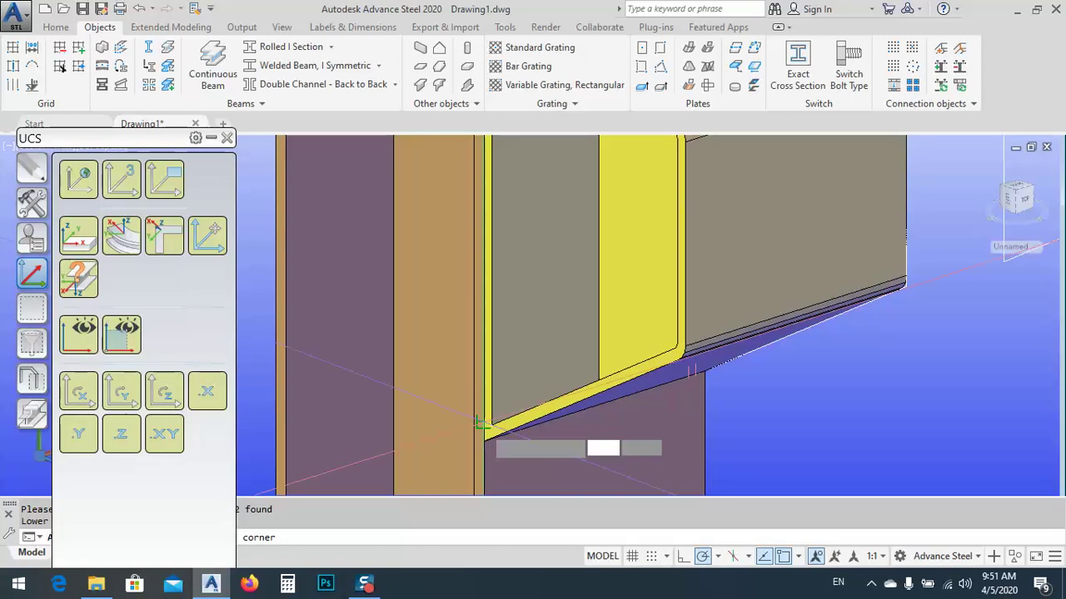
shift+middle_drag(670, 408, 535, 397)
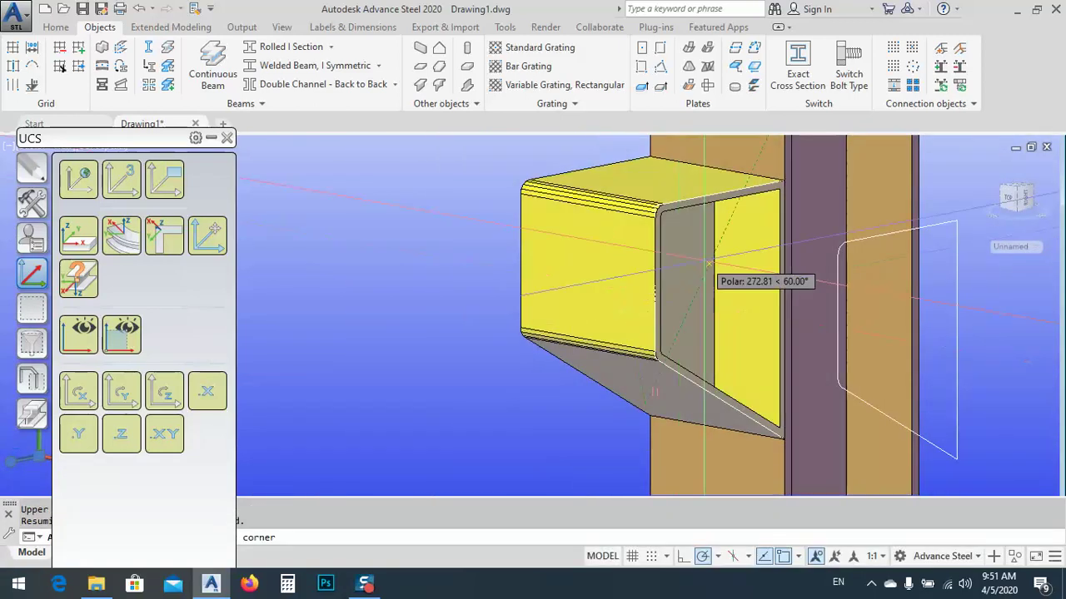
scroll(799, 213, up, 5)
click(805, 209)
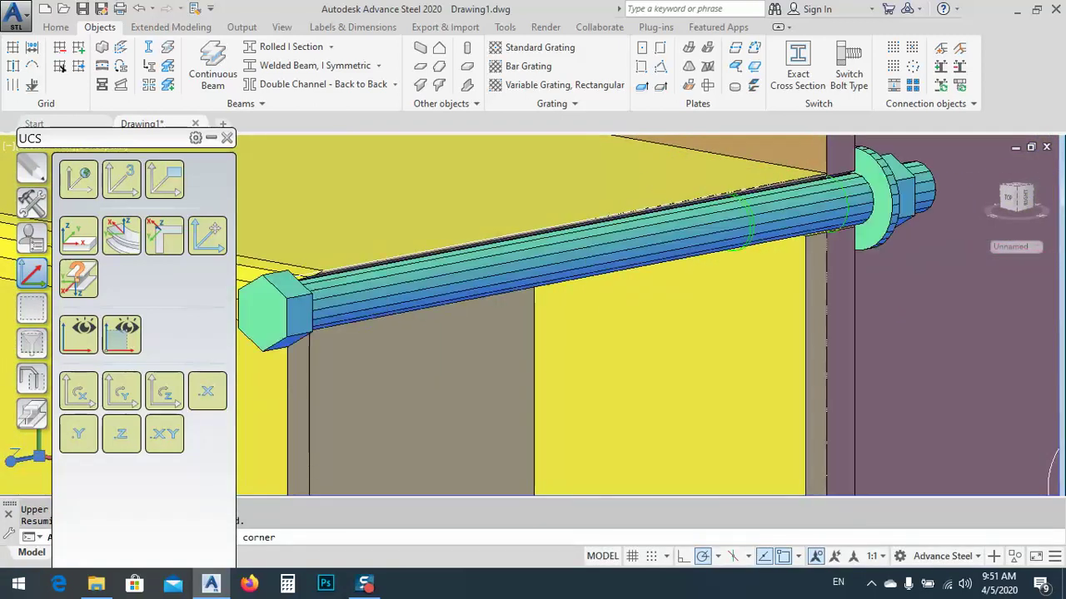
scroll(700, 414, down, 6)
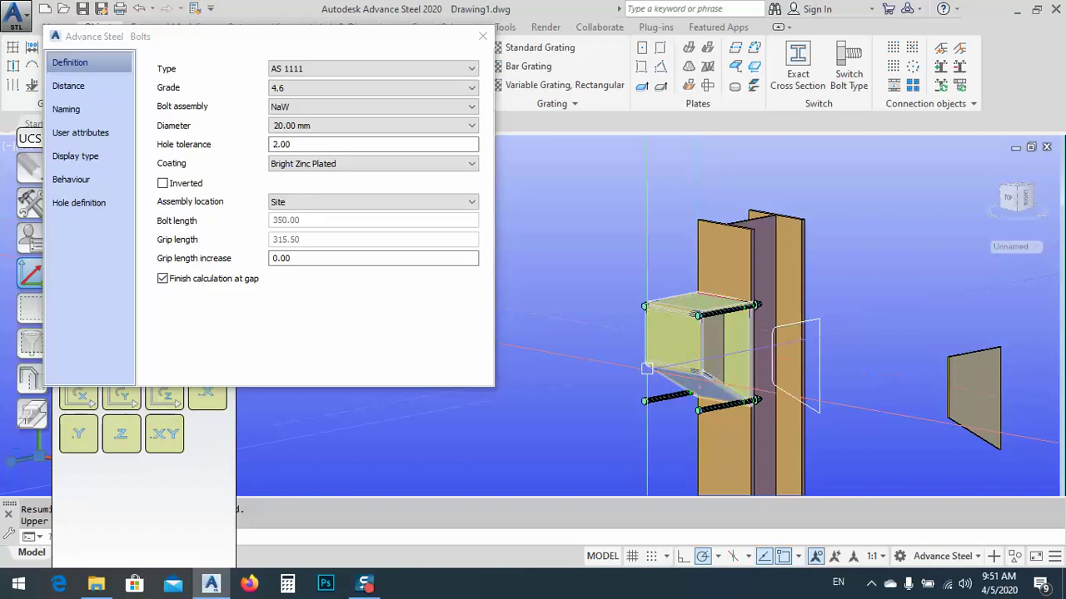
- Set the bolt pattern's edge distances to 40 mm in both X and Y
shift+middle_drag(699, 414, 504, 334)
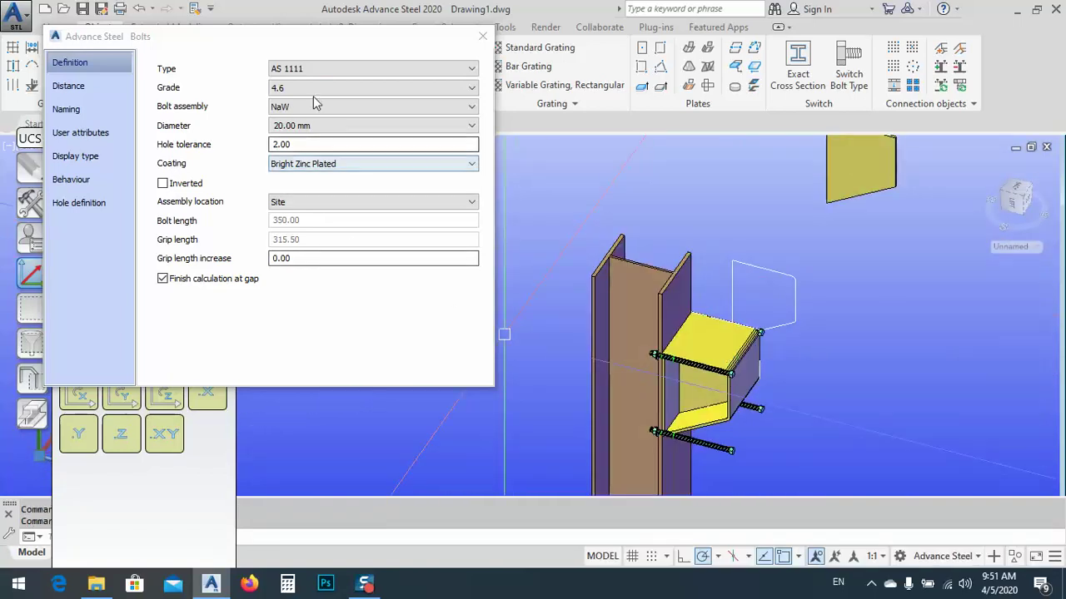
click(92, 94)
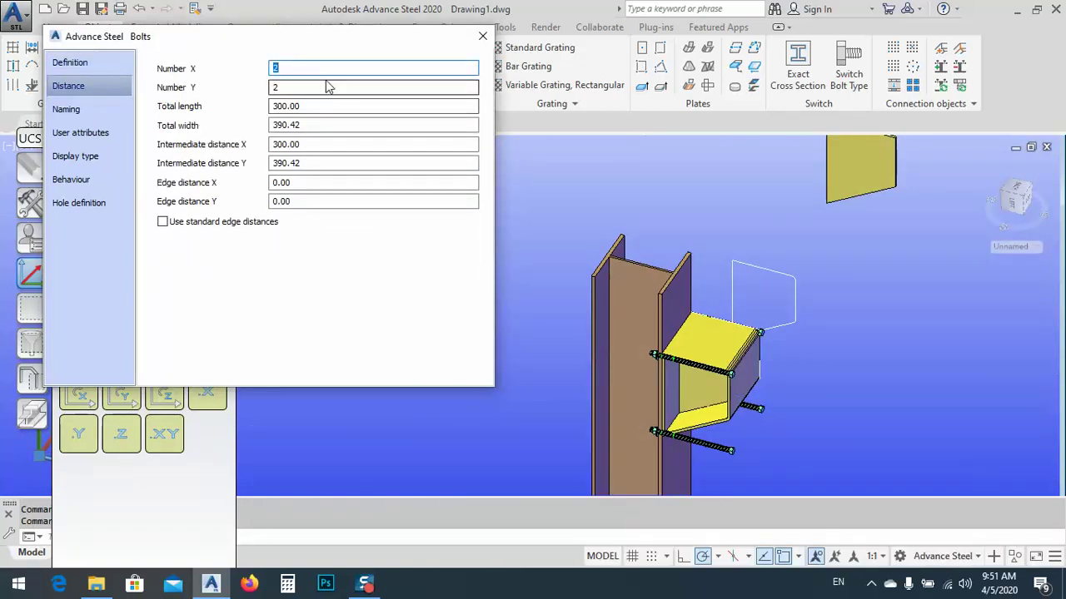
click(313, 183)
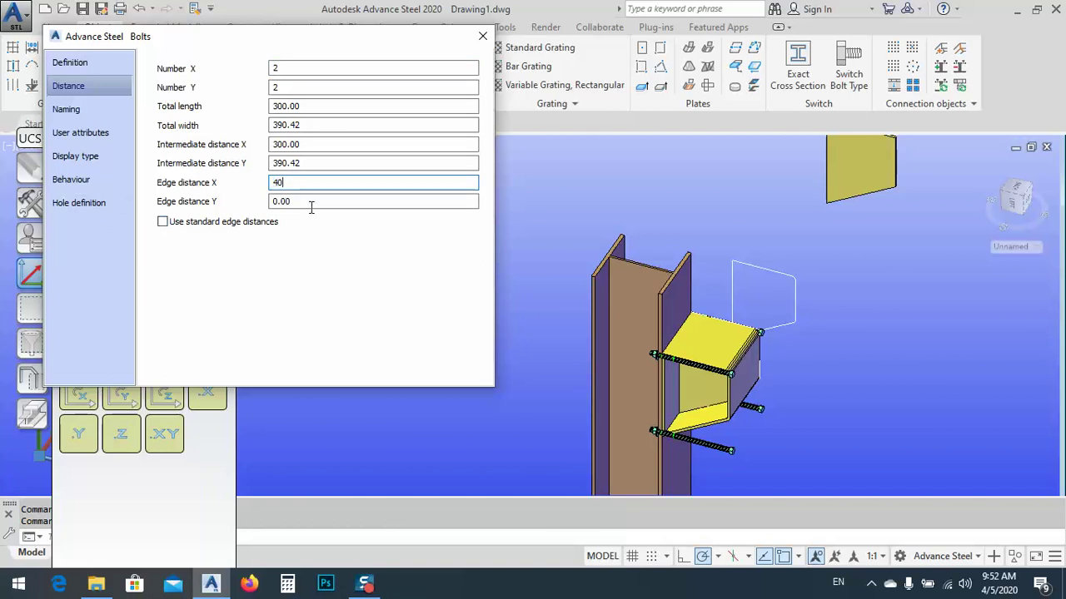
key(Tab)
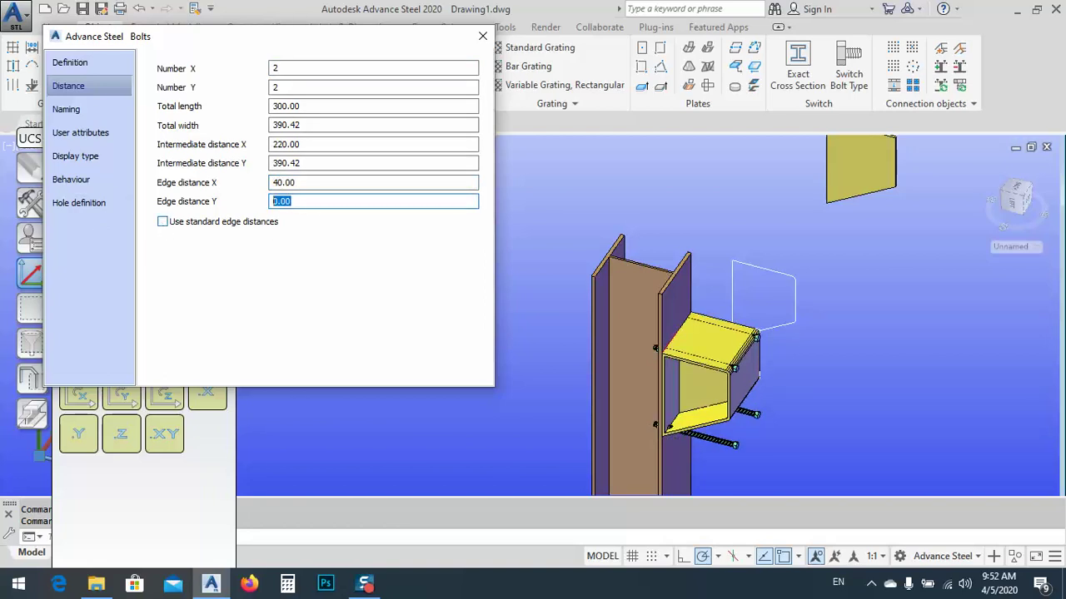
key(Return)
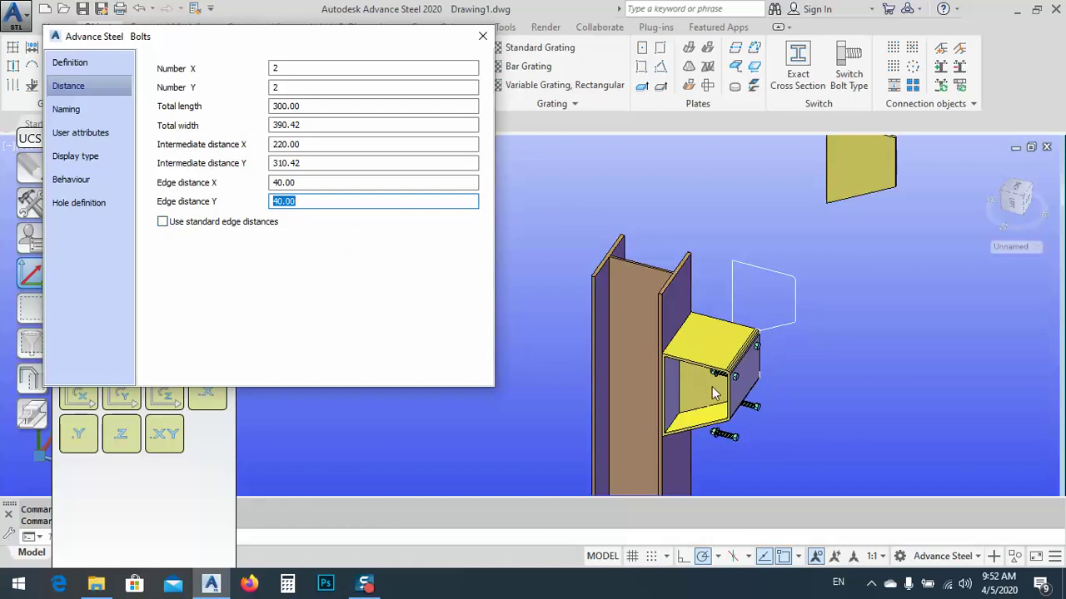
click(483, 36)
- Move the bolt group onto the connection plane between the column flange and the bracket's back plate
scroll(728, 432, up, 8)
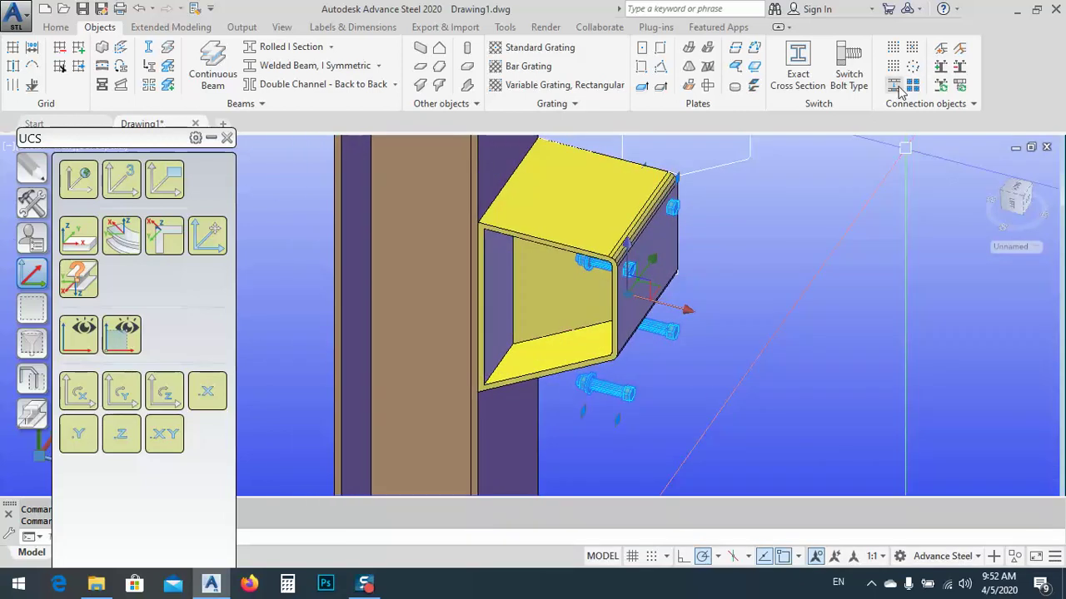
click(895, 87)
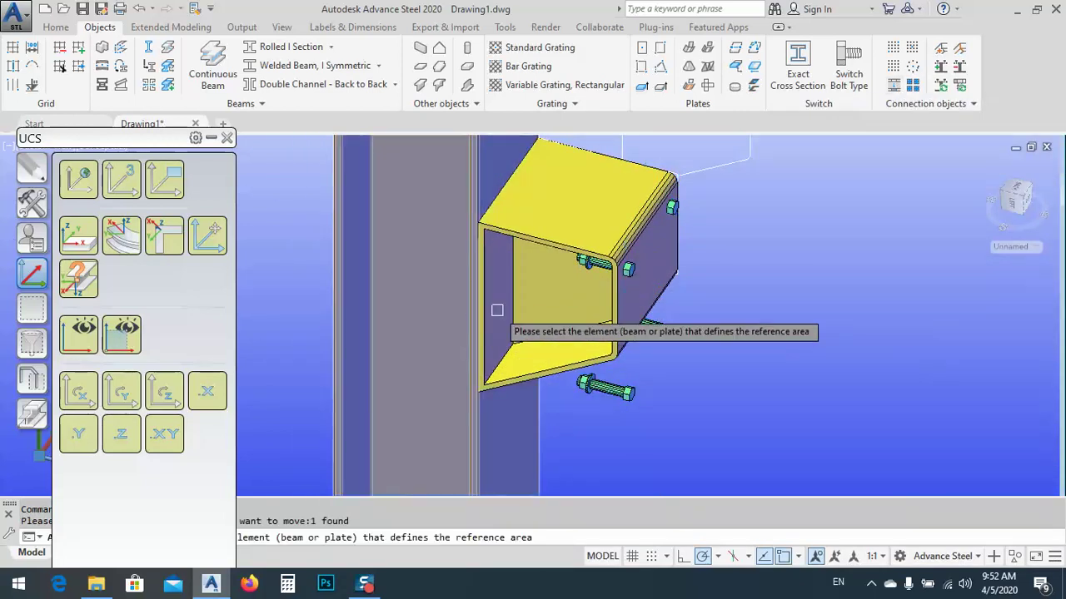
click(497, 310)
middle_drag(502, 333, 548, 358)
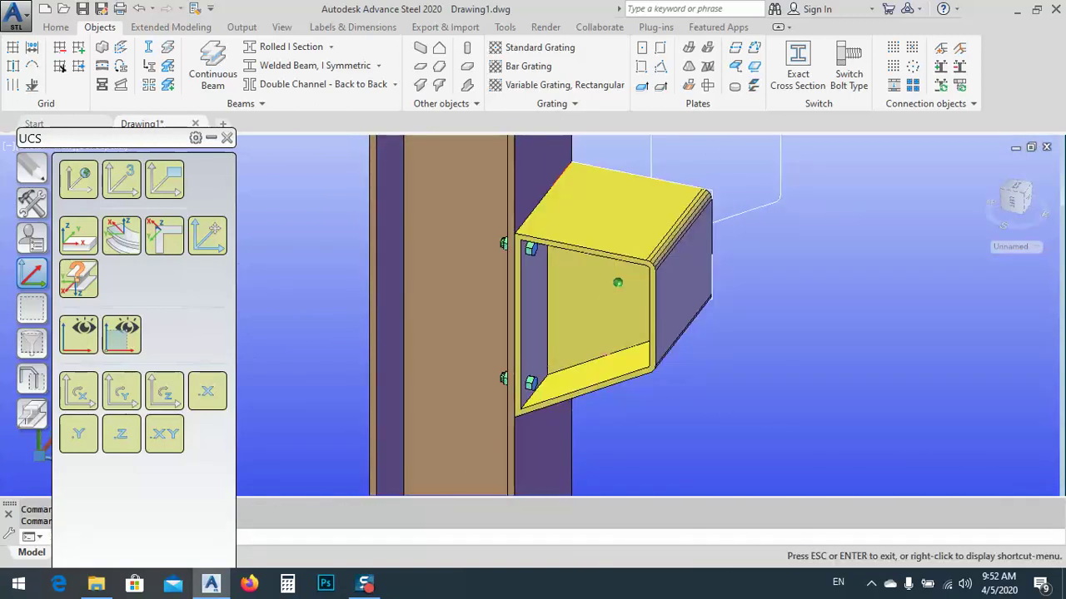
- Inspect the lower bolt's fit through the column flange and its clearance to the bracket's sloping bottom plate
scroll(550, 388, up, 6)
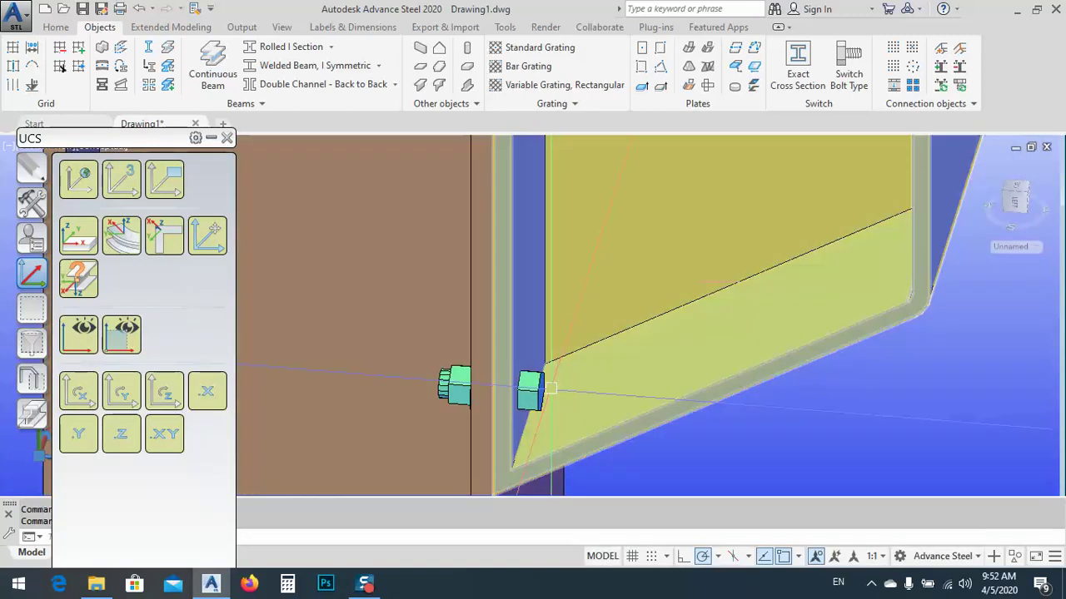
scroll(550, 388, down, 4)
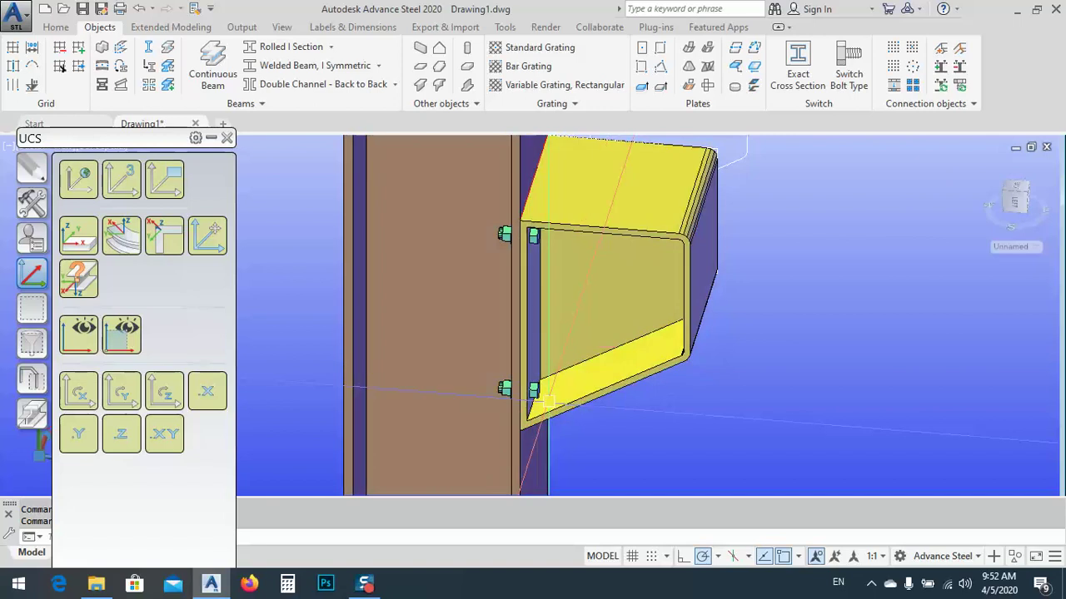
shift+middle_drag(545, 424, 613, 344)
scroll(512, 385, up, 5)
scroll(513, 374, up, 3)
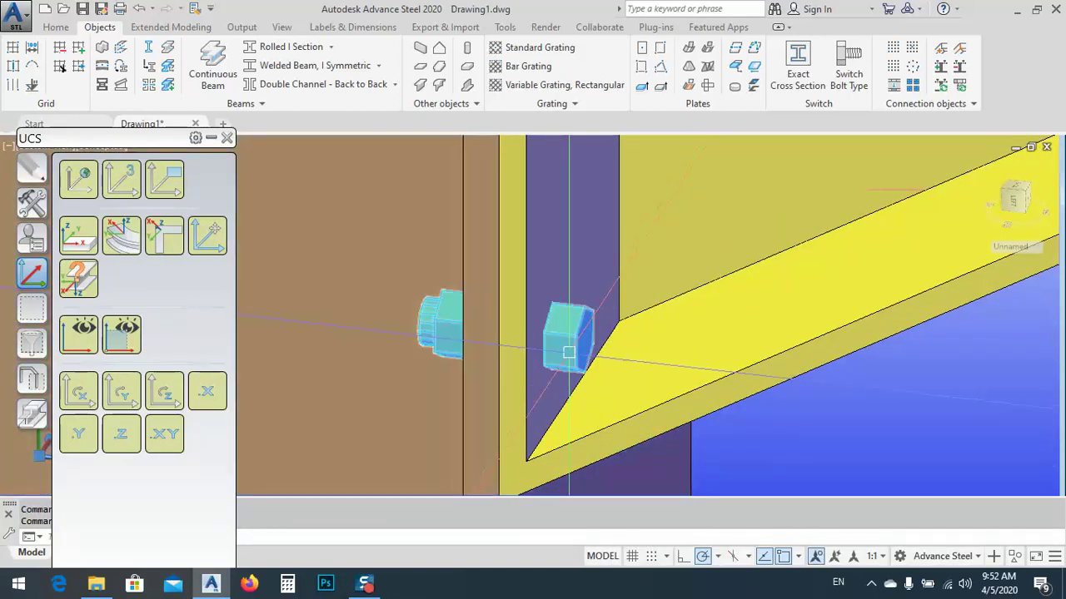
scroll(569, 352, down, 7)
scroll(573, 369, up, 4)
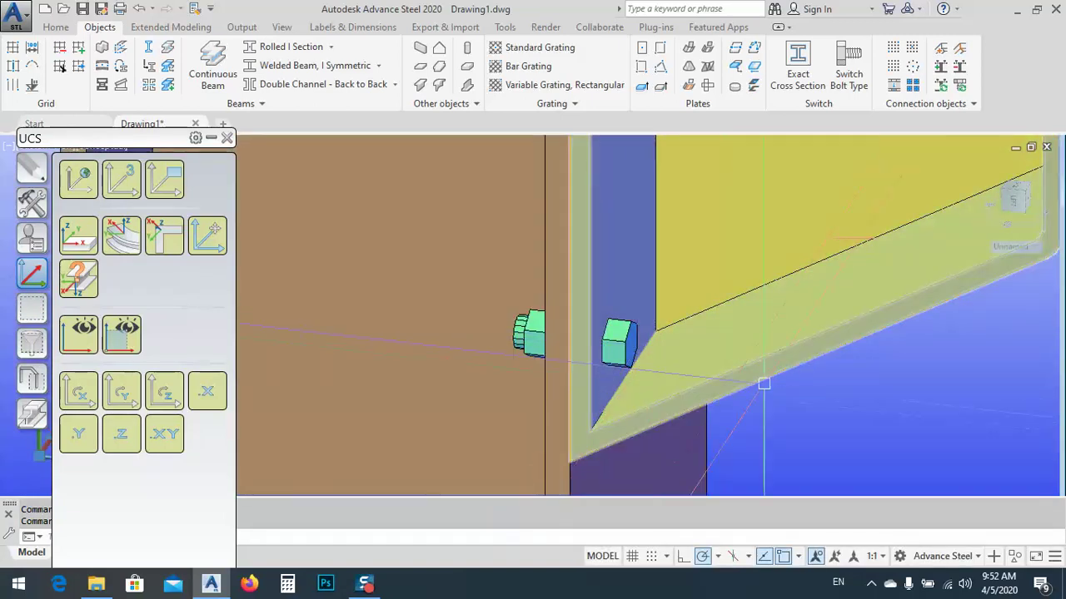
- Review the bolt group's distance settings against the position of the lower bolts near the bracket's sloping plate
click(579, 332)
scroll(580, 332, down, 3)
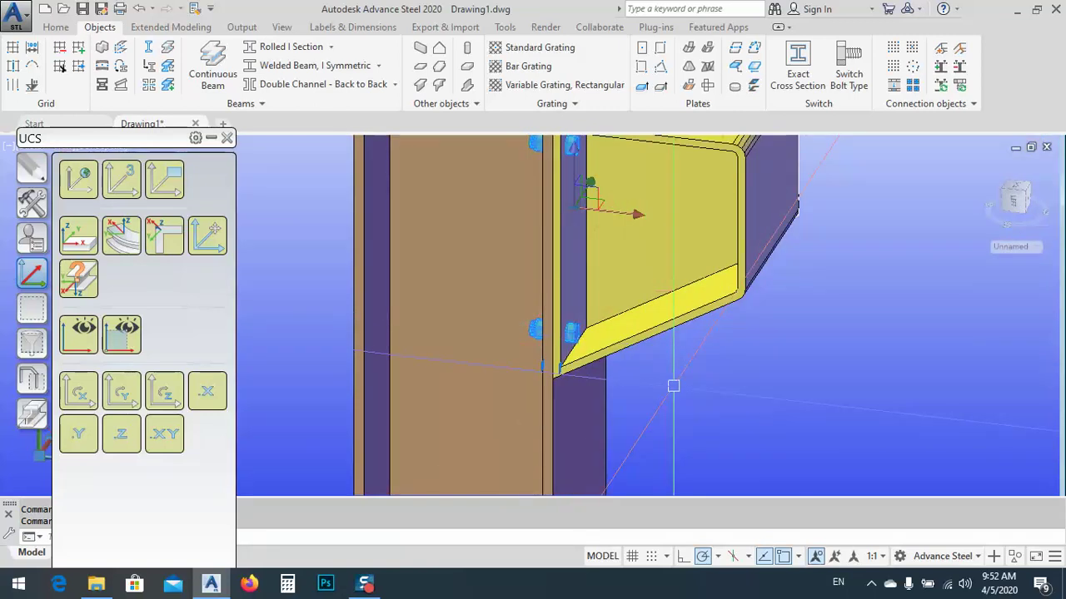
right_click(674, 390)
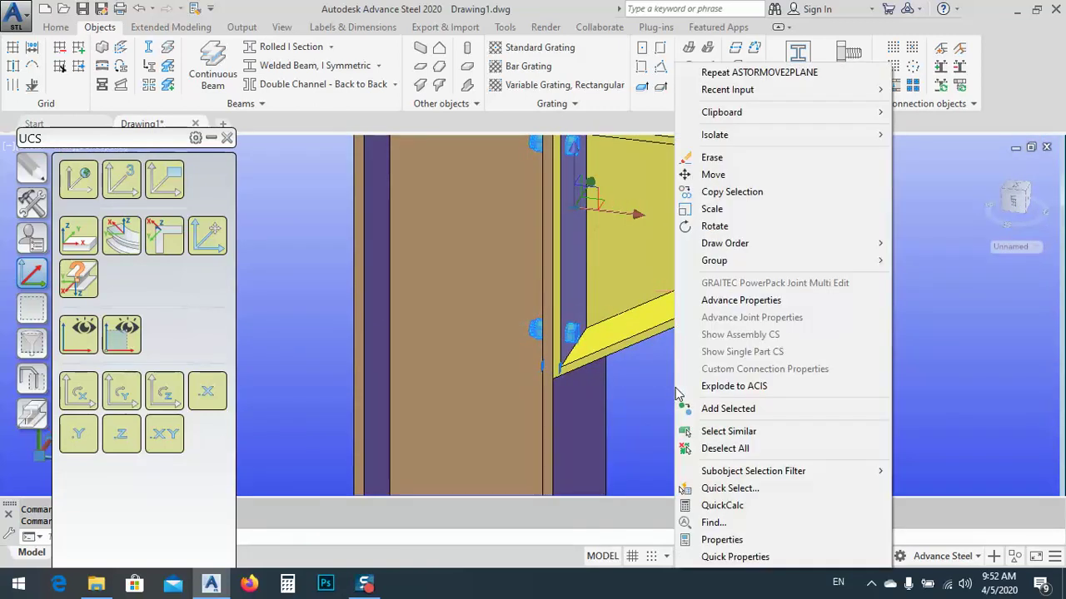
click(721, 301)
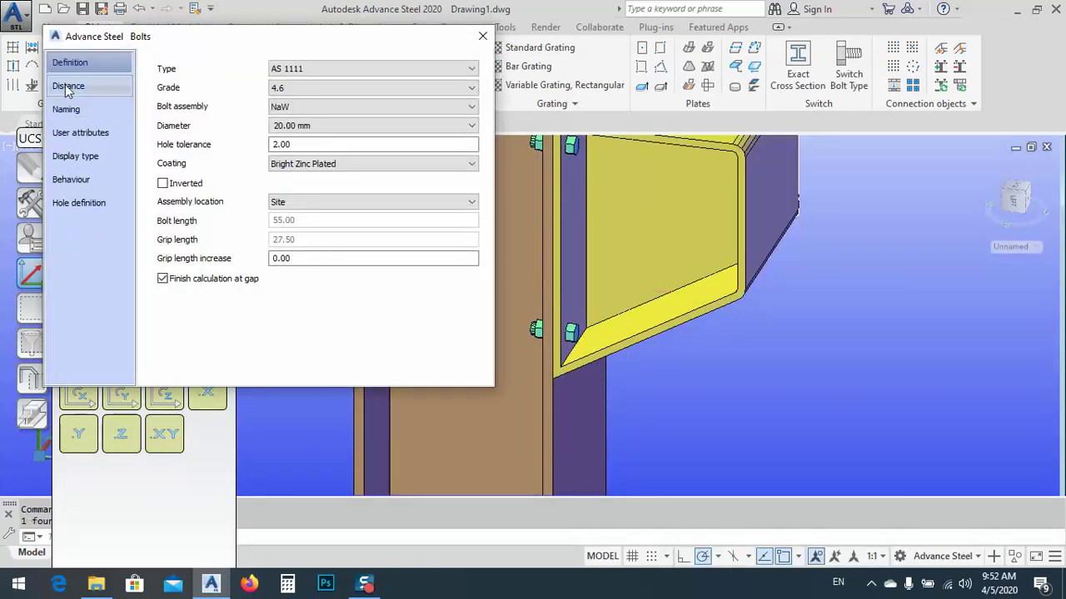
click(66, 93)
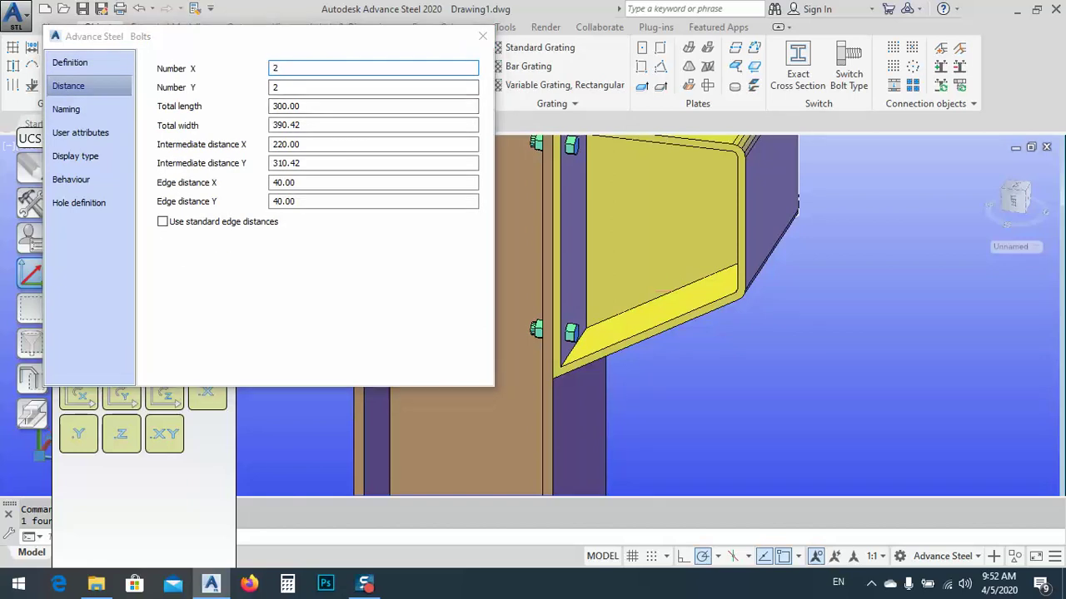
middle_drag(615, 217, 708, 291)
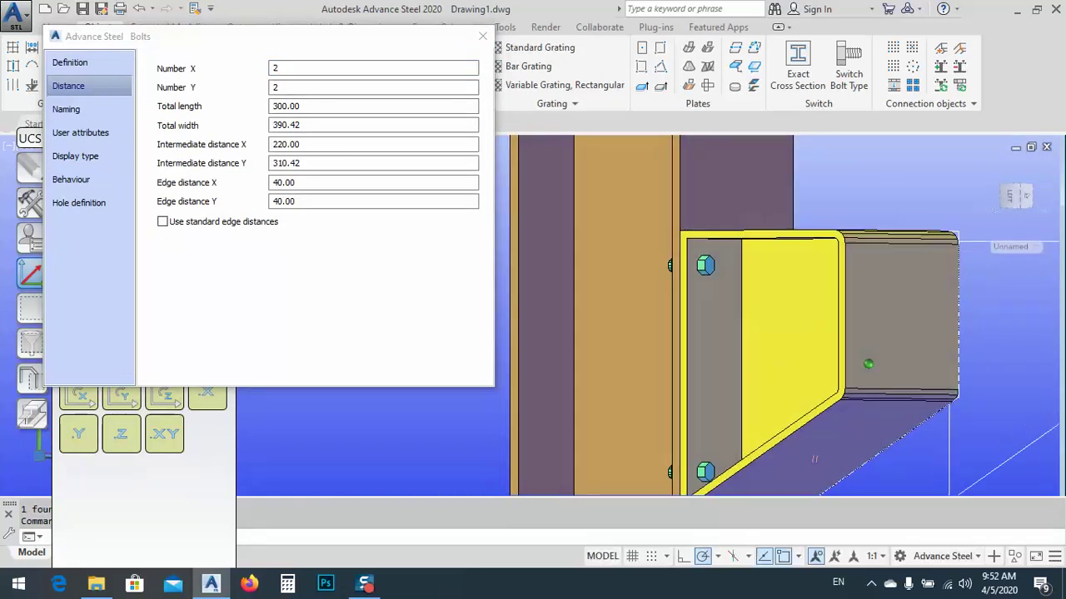
middle_drag(756, 344, 715, 251)
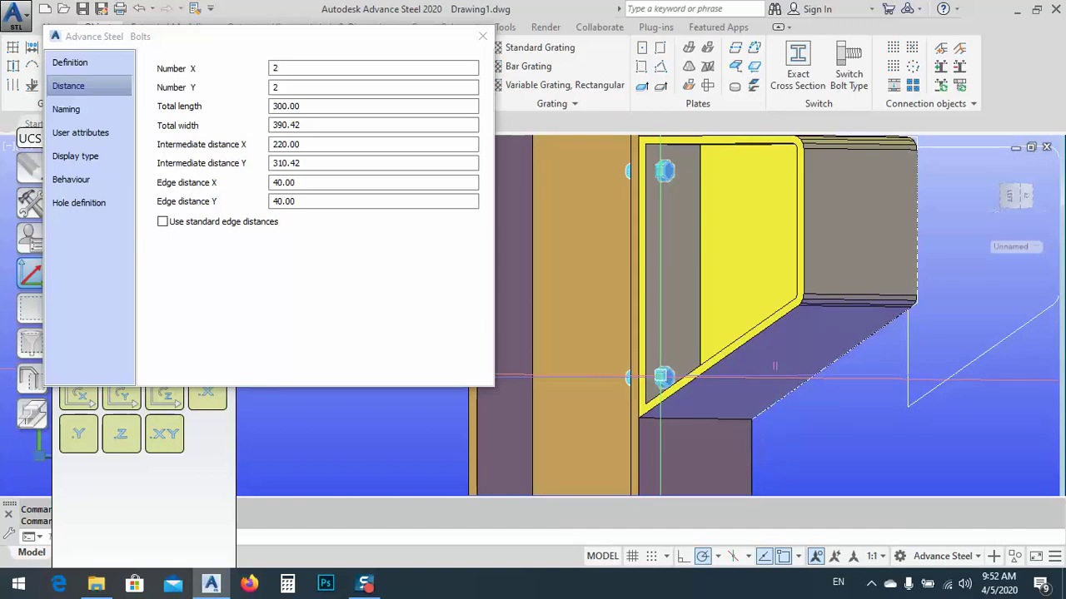
click(482, 40)
scroll(618, 293, up, 4)
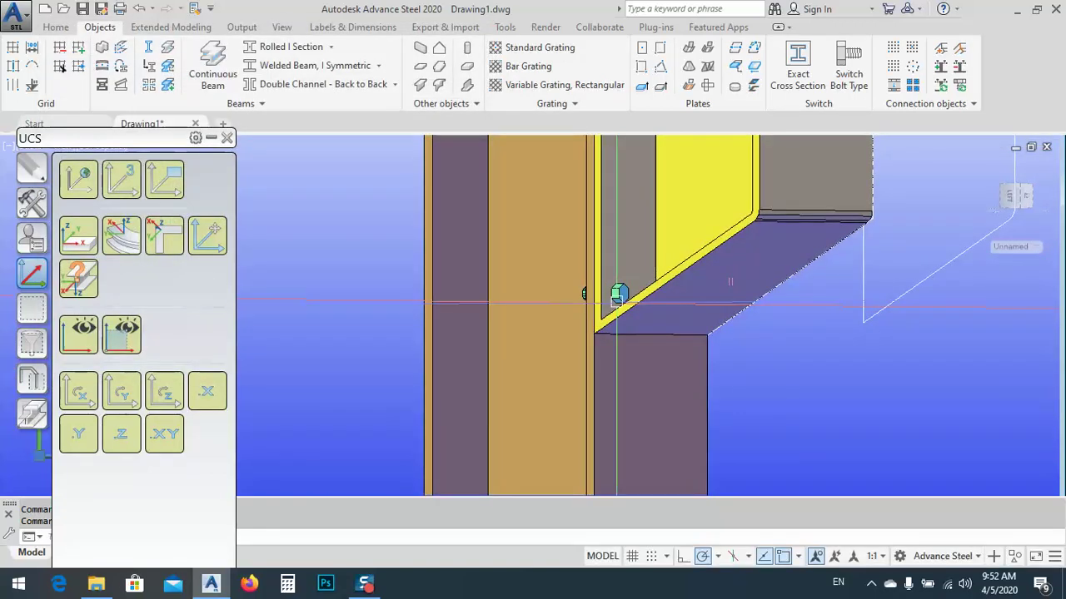
- Stretch the bolt group's lower edge 40 mm upward from the bracket's inner bottom corner
click(619, 293)
scroll(582, 347, up, 4)
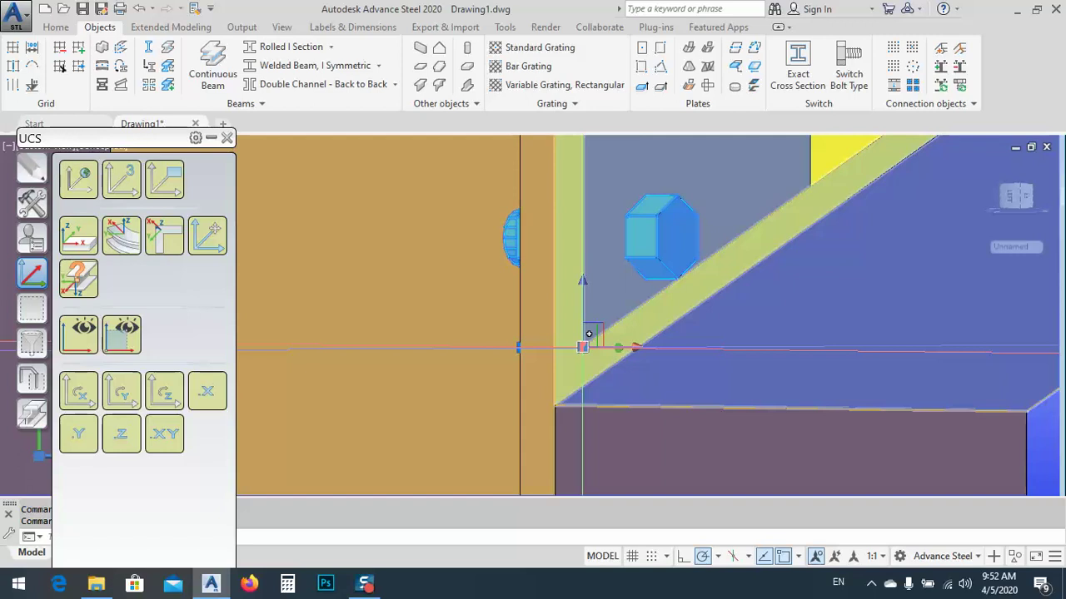
click(583, 347)
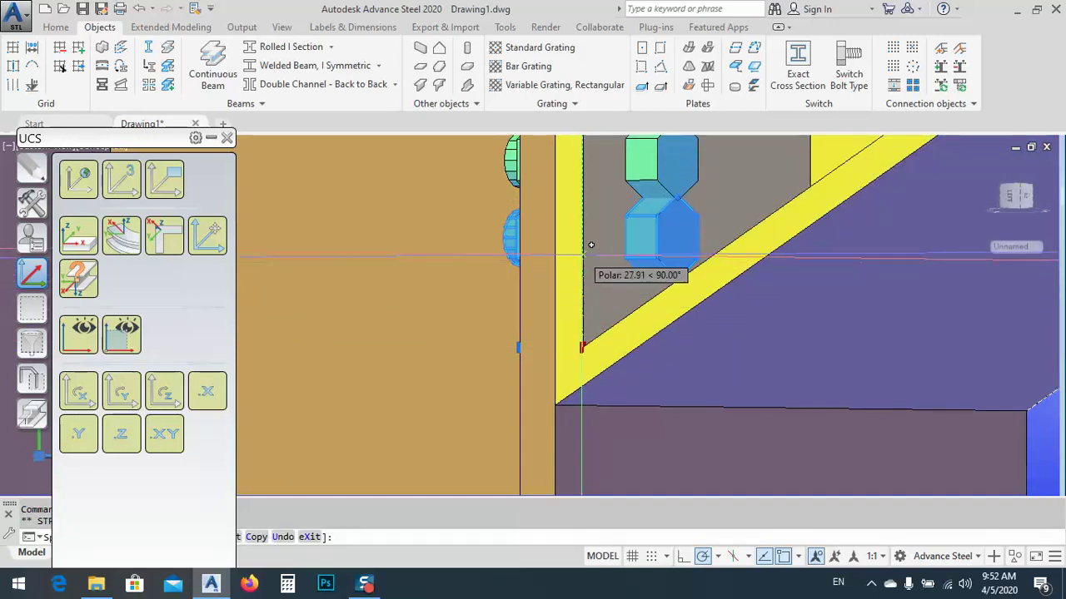
text(40)
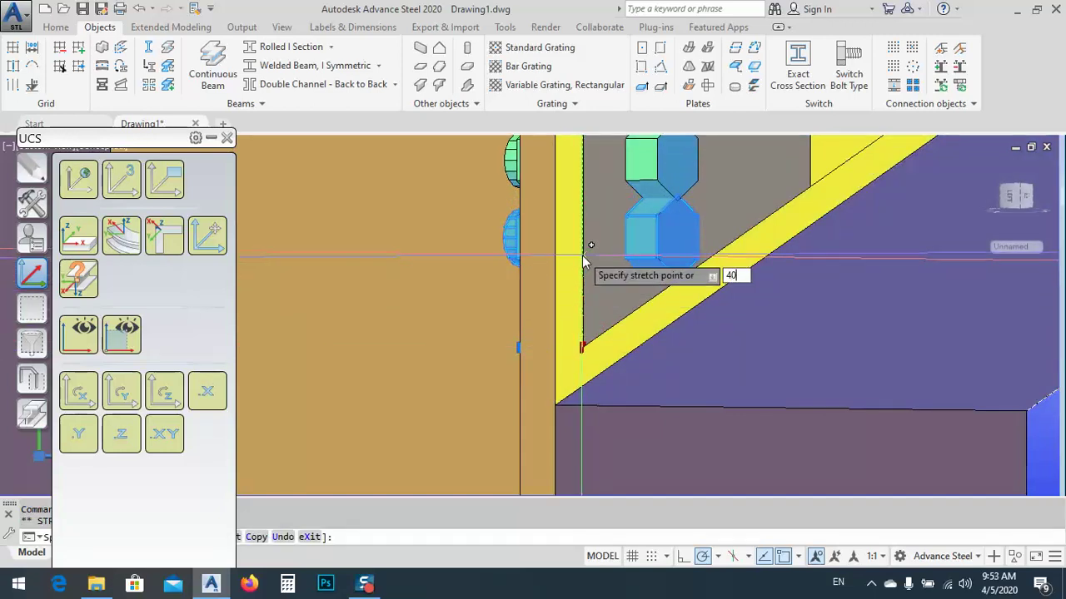
key(Return)
scroll(620, 296, down, 4)
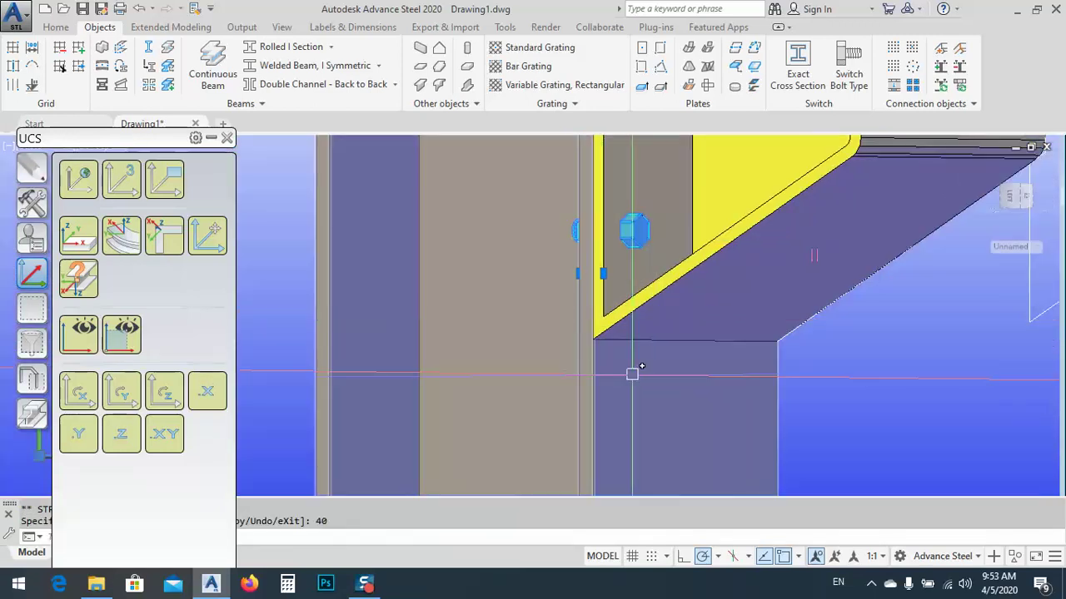
- Stretch the bolt group's lower edge 20 mm back down toward the bracket's sloping plate
middle_drag(657, 306, 658, 374)
drag(658, 374, 658, 418)
scroll(645, 379, down, 4)
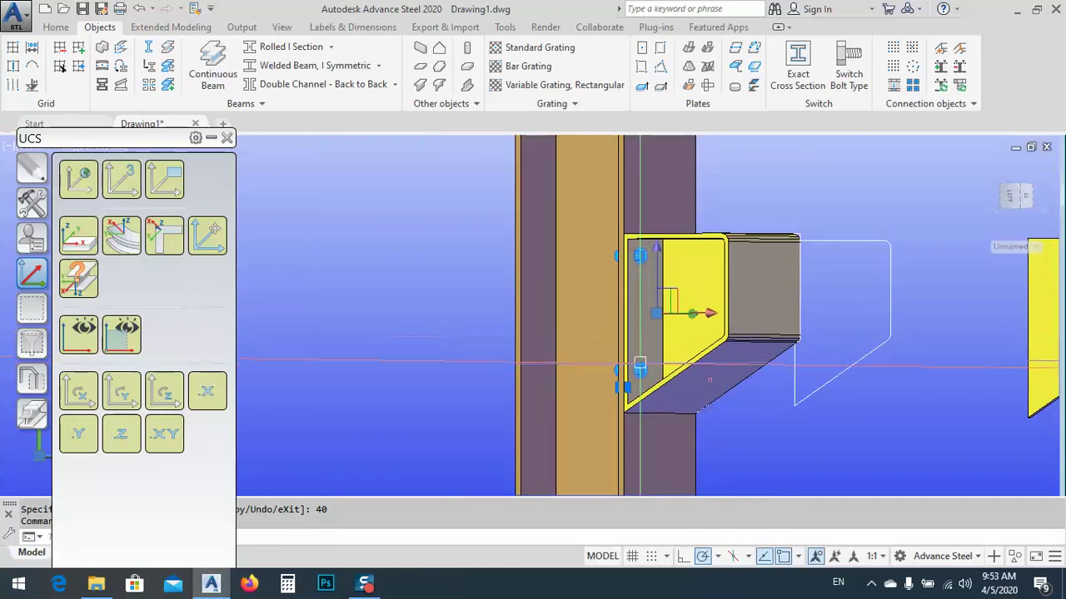
scroll(640, 373, up, 2)
scroll(640, 379, up, 3)
click(597, 390)
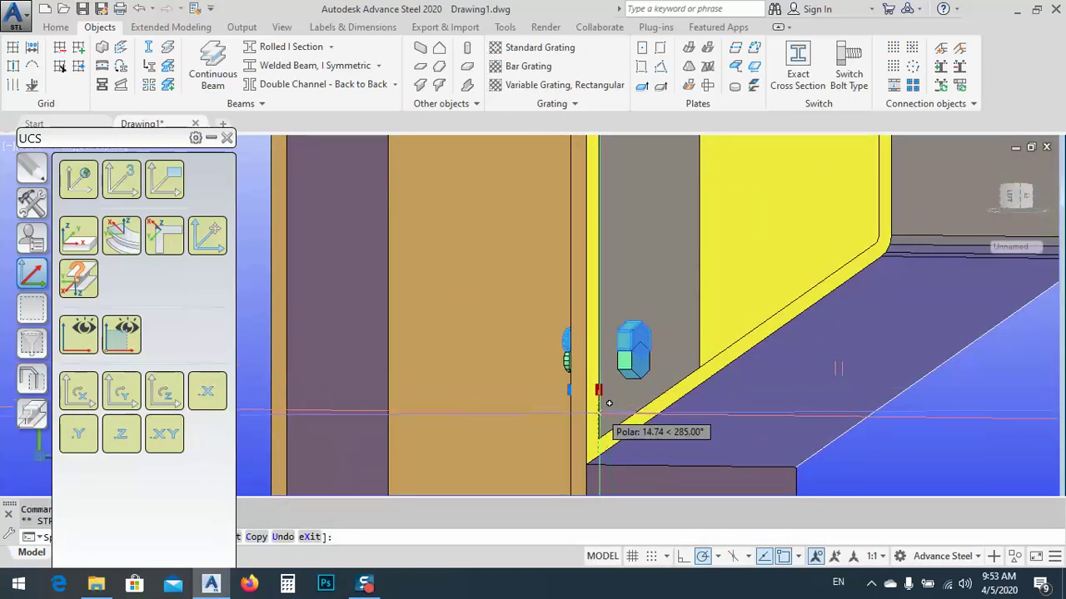
text(20)
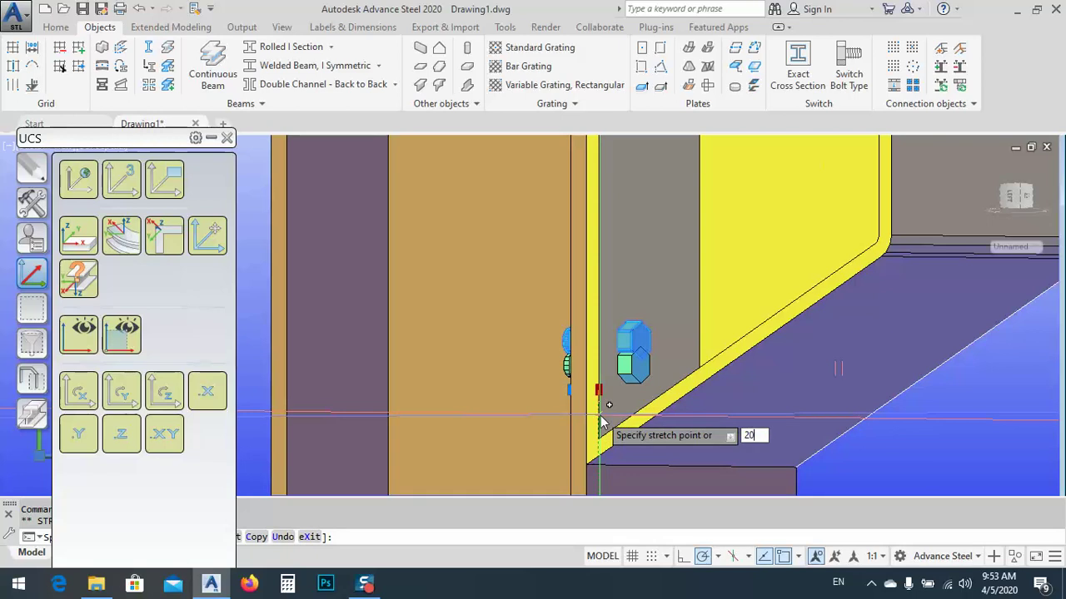
key(Return)
scroll(608, 406, down, 4)
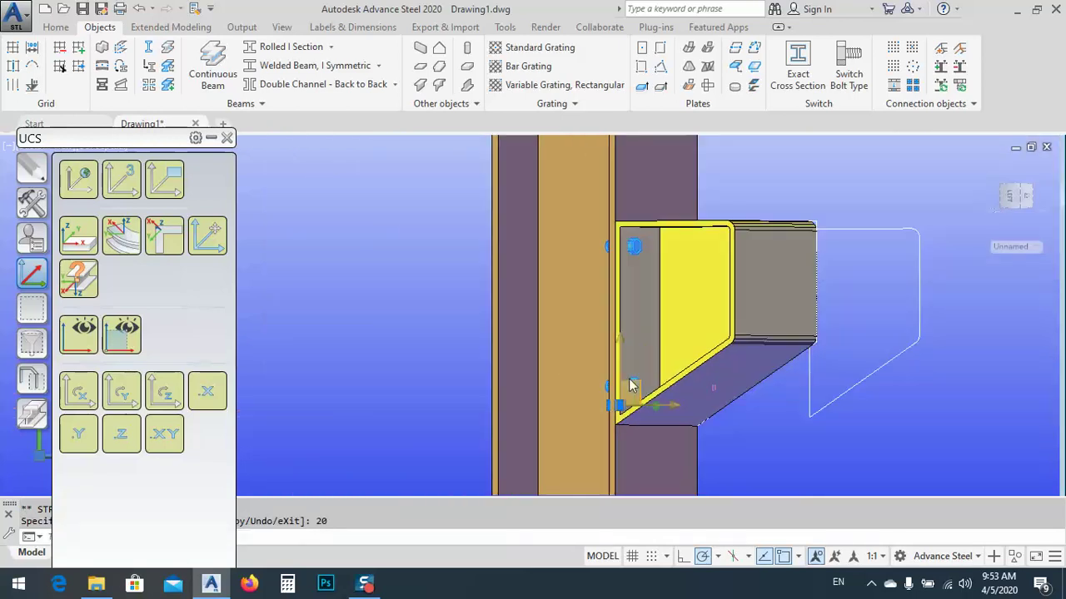
- Set the number of bolts in the Y direction to 4 for the bracket's bolt group
shift+middle_drag(620, 393, 659, 343)
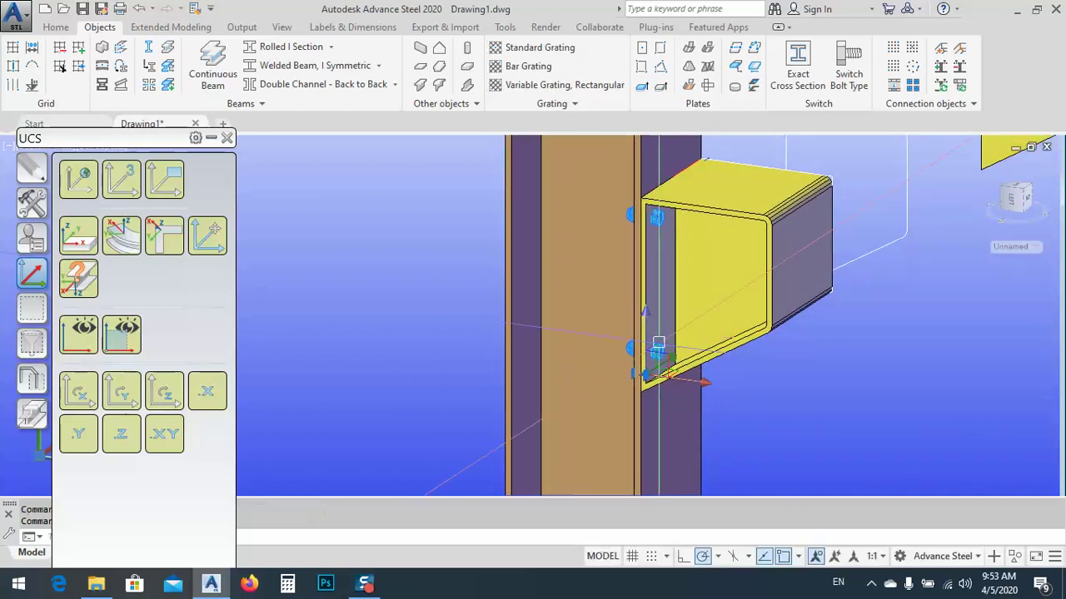
scroll(659, 358, up, 4)
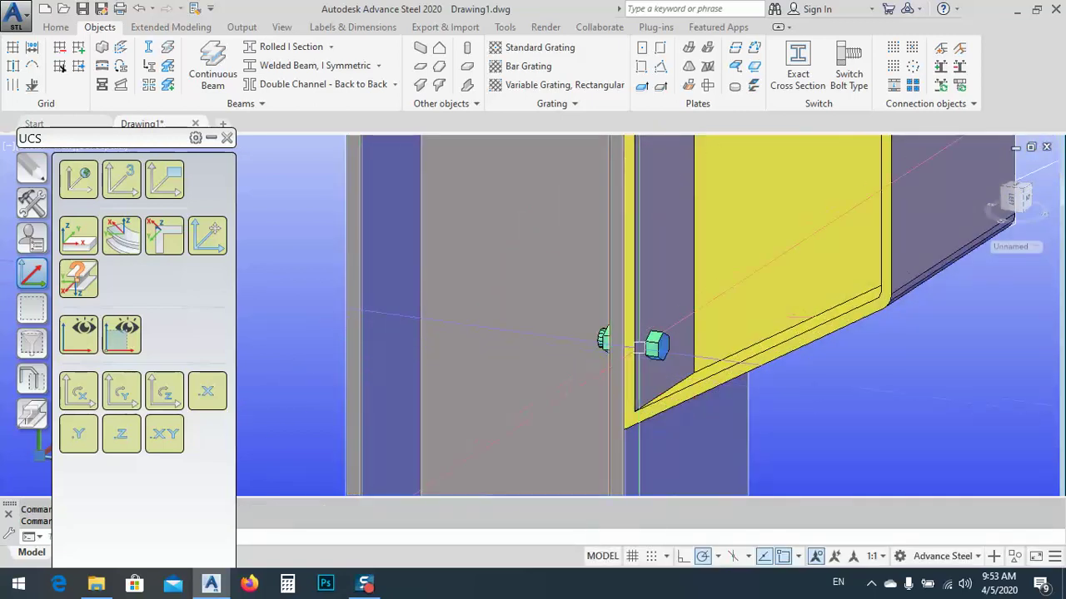
right_click(938, 353)
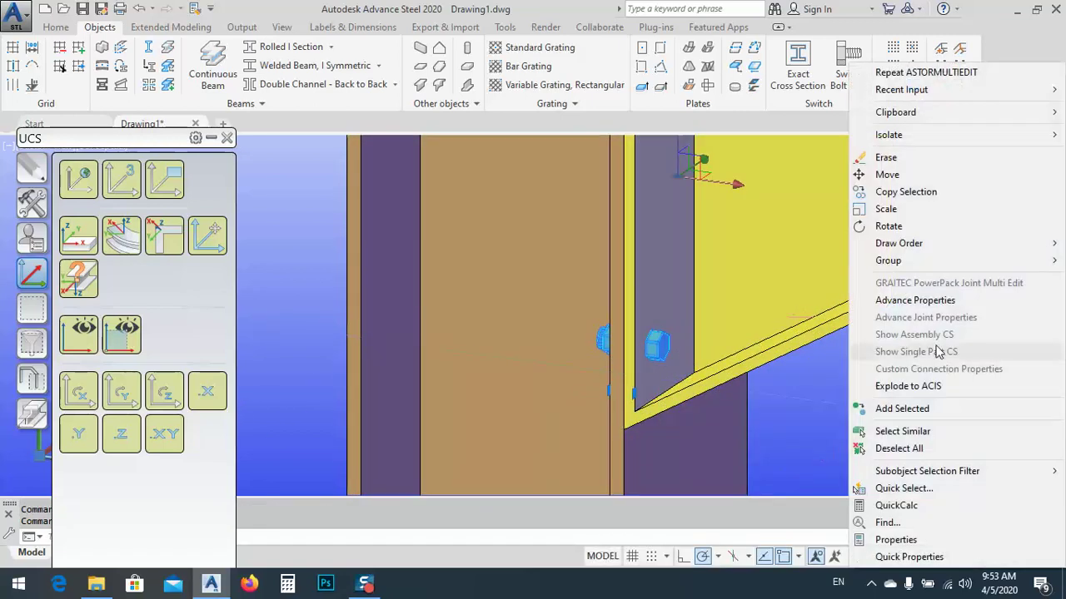
click(919, 302)
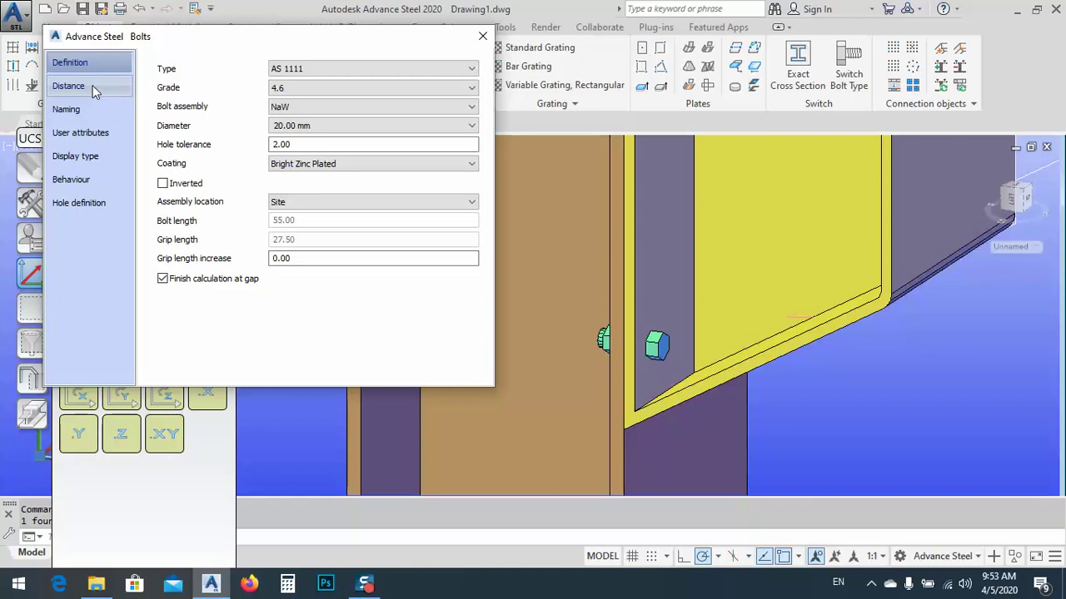
click(93, 88)
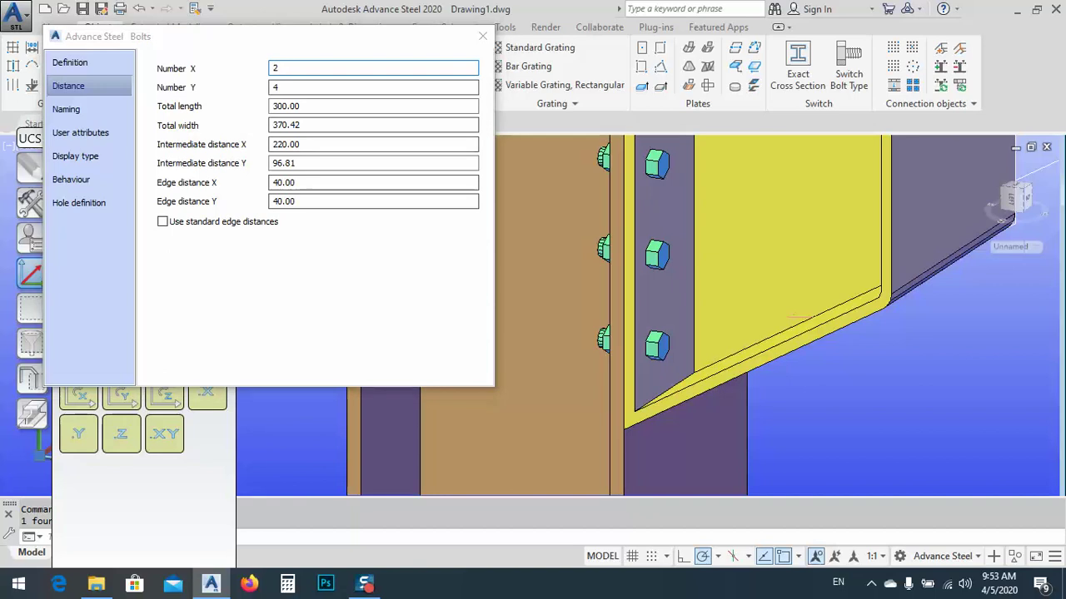
scroll(707, 299, down, 2)
middle_drag(709, 299, 728, 392)
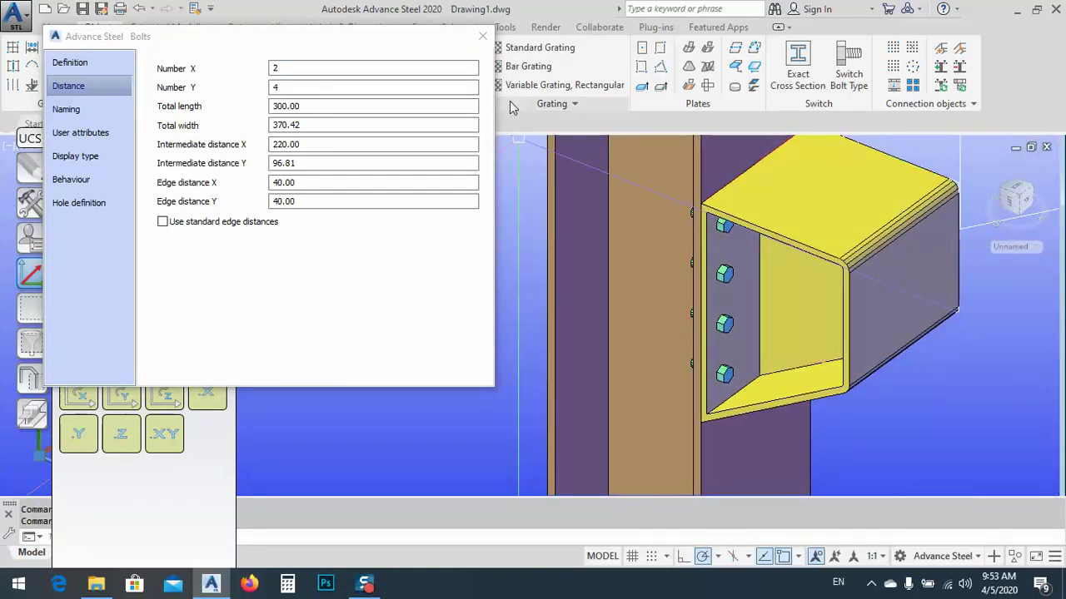
click(487, 38)
- Move the spare yellow plate and the white bracket outline well away from the column
middle_drag(673, 271, 500, 293)
shift+middle_drag(571, 400, 610, 339)
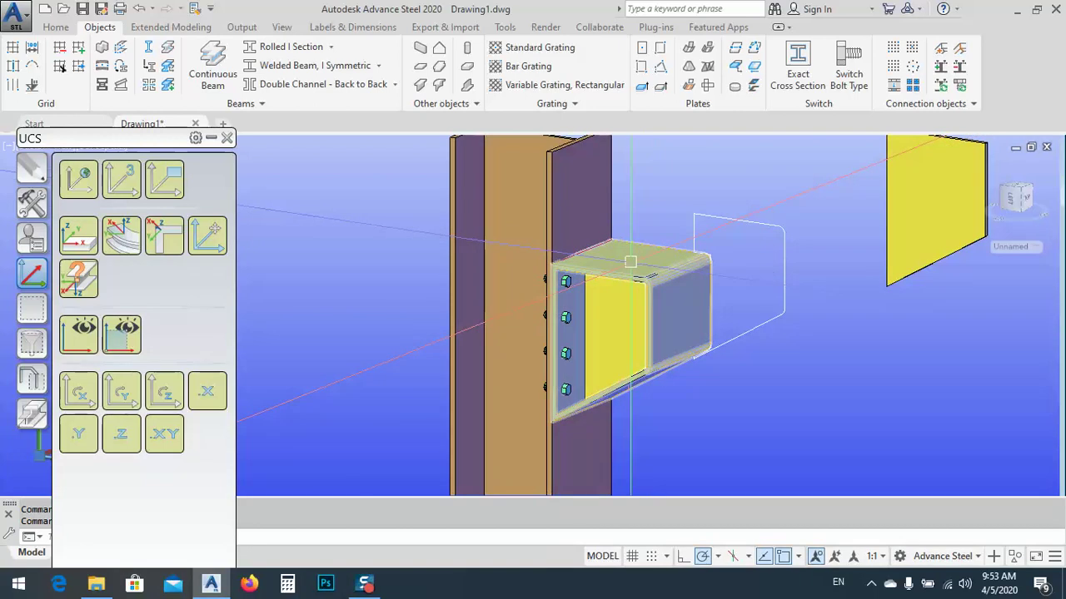
scroll(637, 263, down, 5)
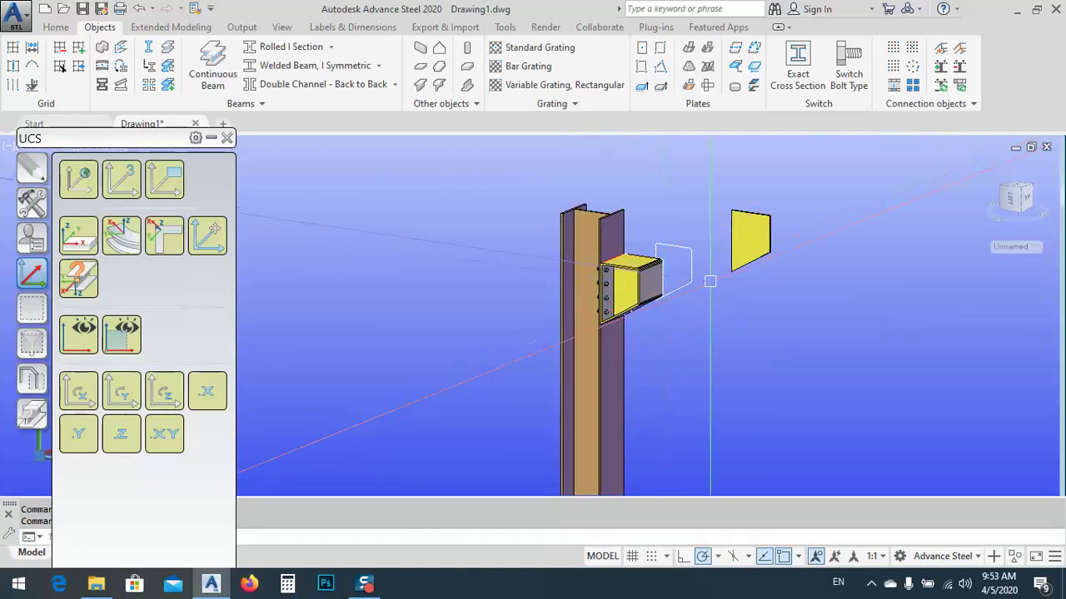
scroll(710, 282, up, 3)
middle_drag(716, 288, 632, 303)
click(759, 379)
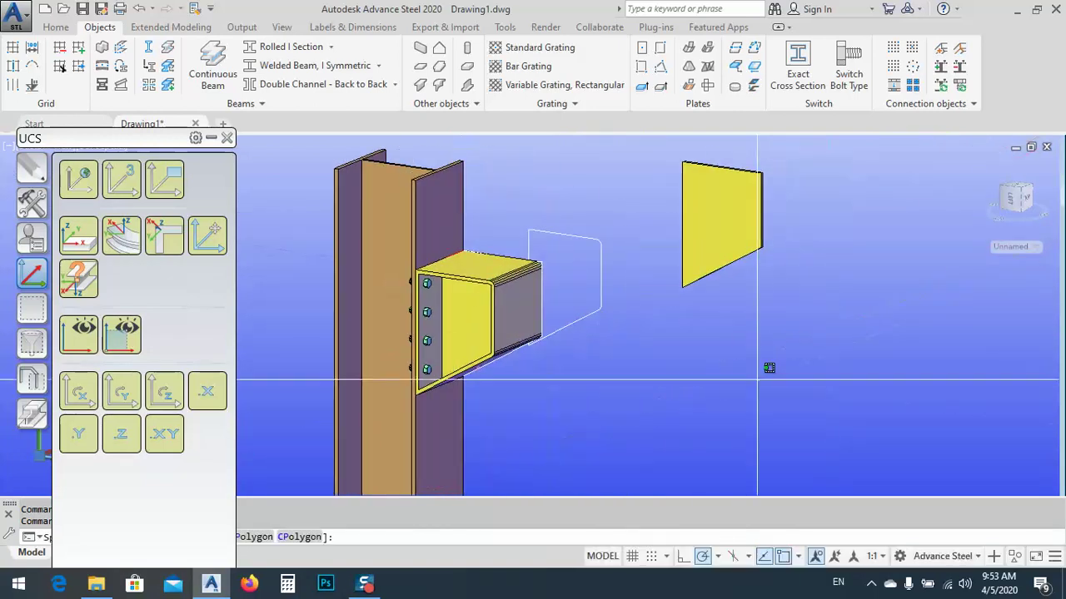
click(597, 221)
scroll(616, 296, down, 5)
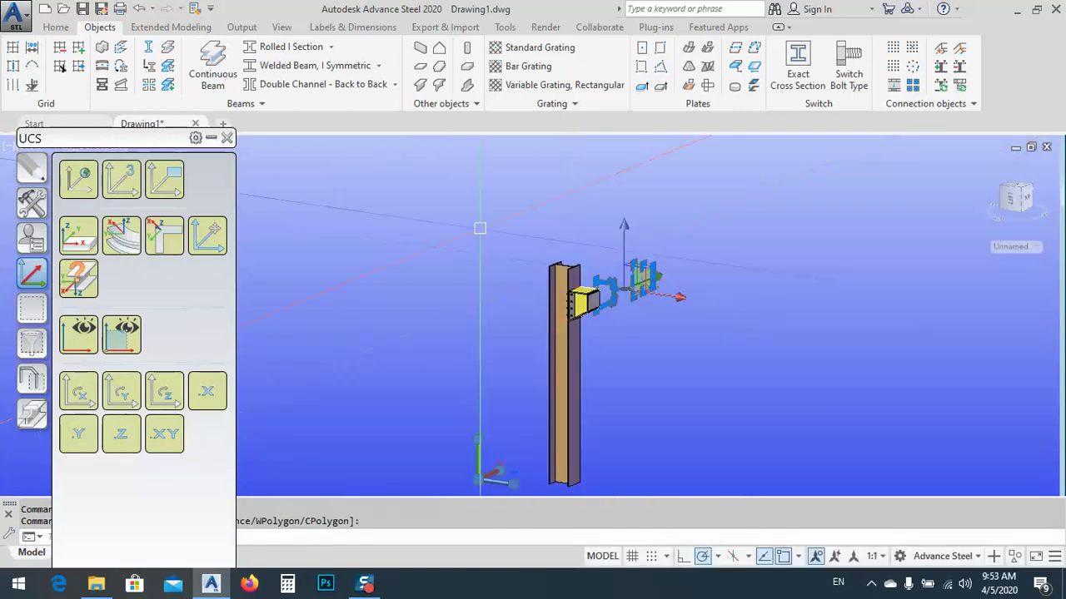
key(Return)
click(426, 218)
click(637, 242)
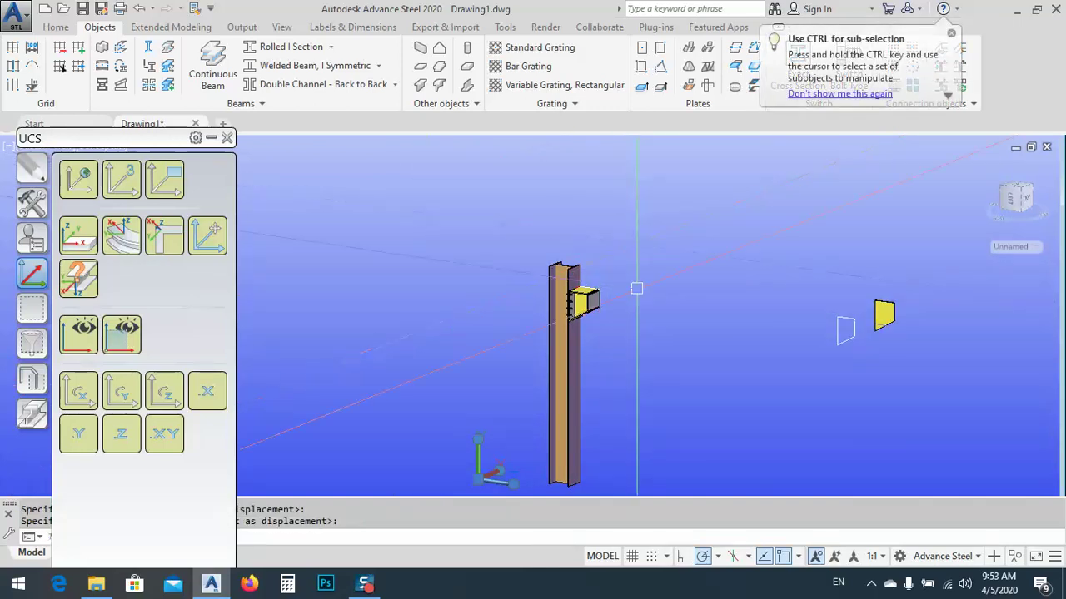
- Copy the column with its bolted bracket 6000 mm along the X axis
middle_drag(623, 368, 602, 344)
click(497, 224)
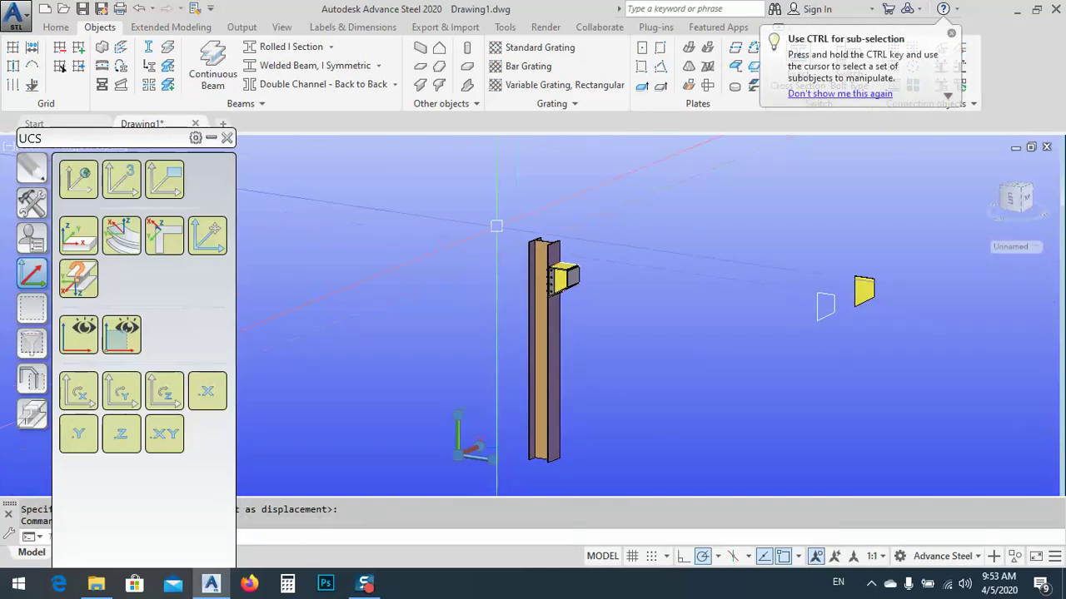
click(614, 443)
shift+middle_drag(614, 444, 614, 419)
text(CO)
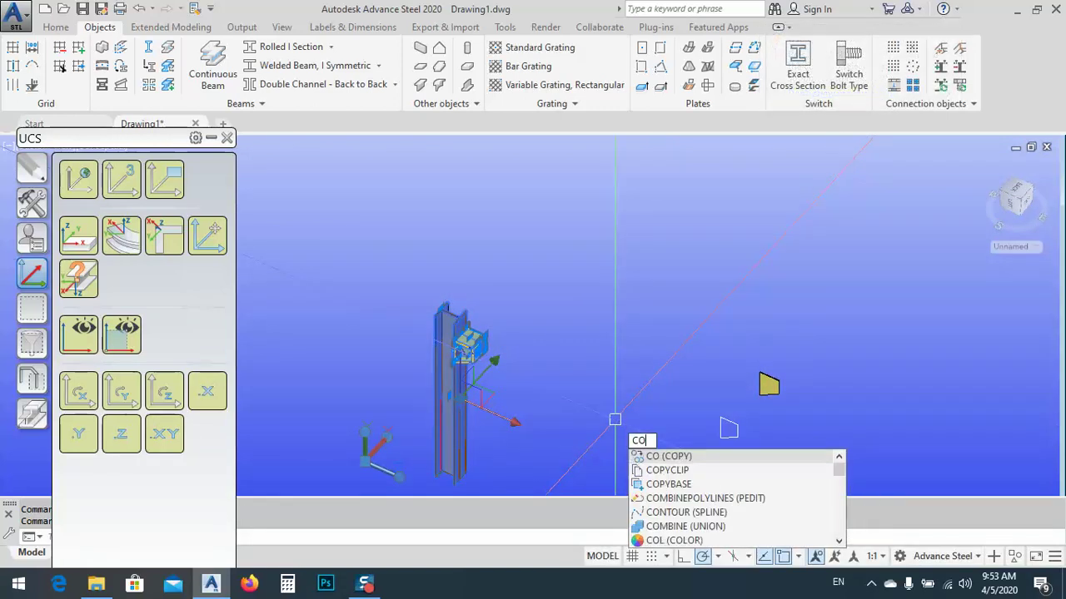
key(Return)
click(326, 358)
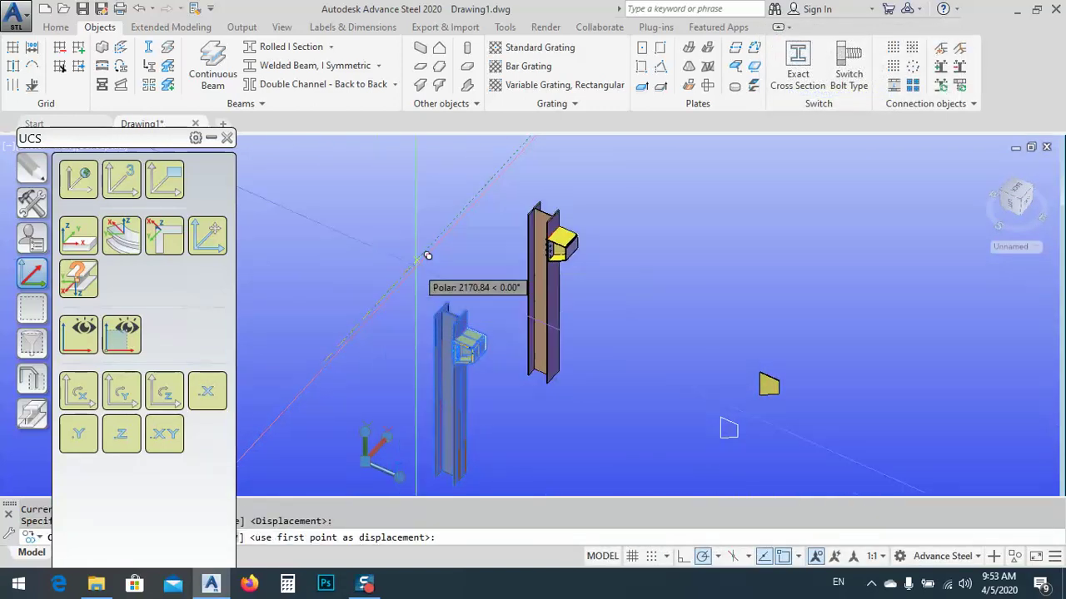
text(600)
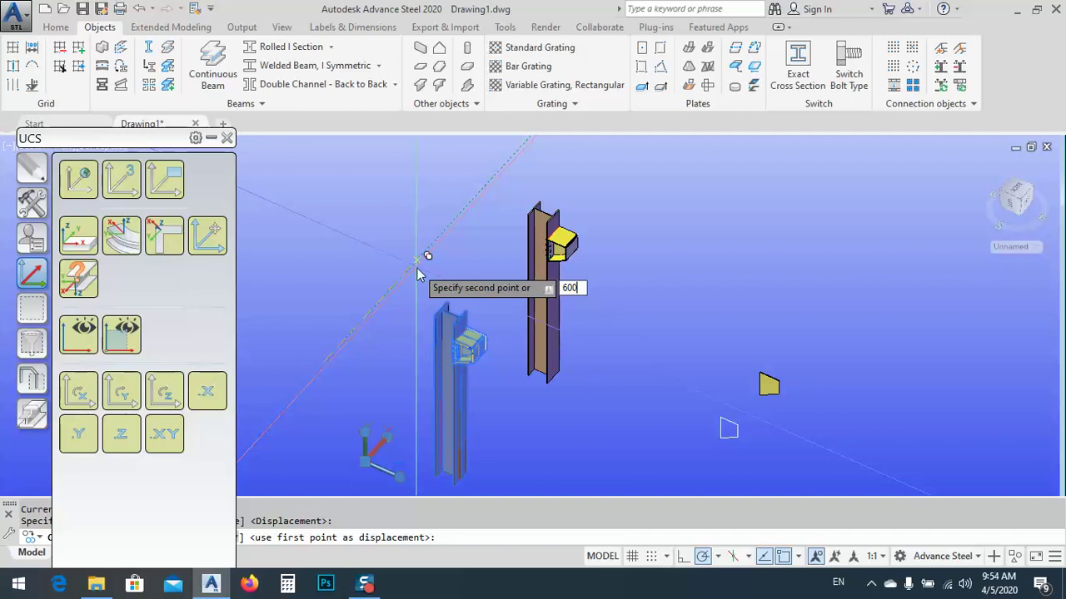
text(0)
key(Return)
key(Escape)
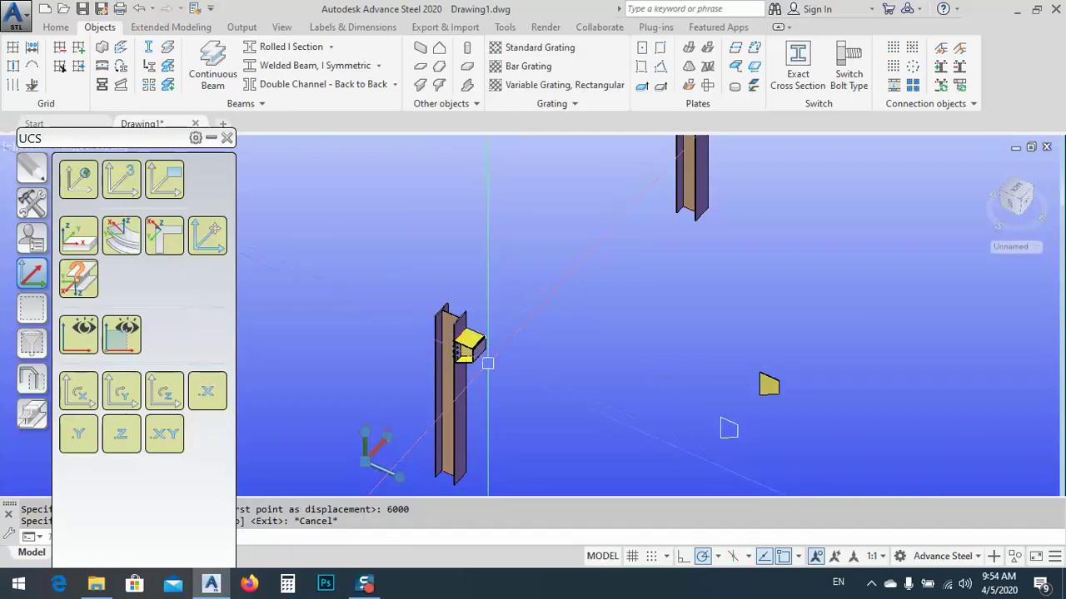
- Create a rolled I section beam from the original bracket's near top edge to the copied bracket's far top edge
scroll(487, 363, down, 2)
click(48, 29)
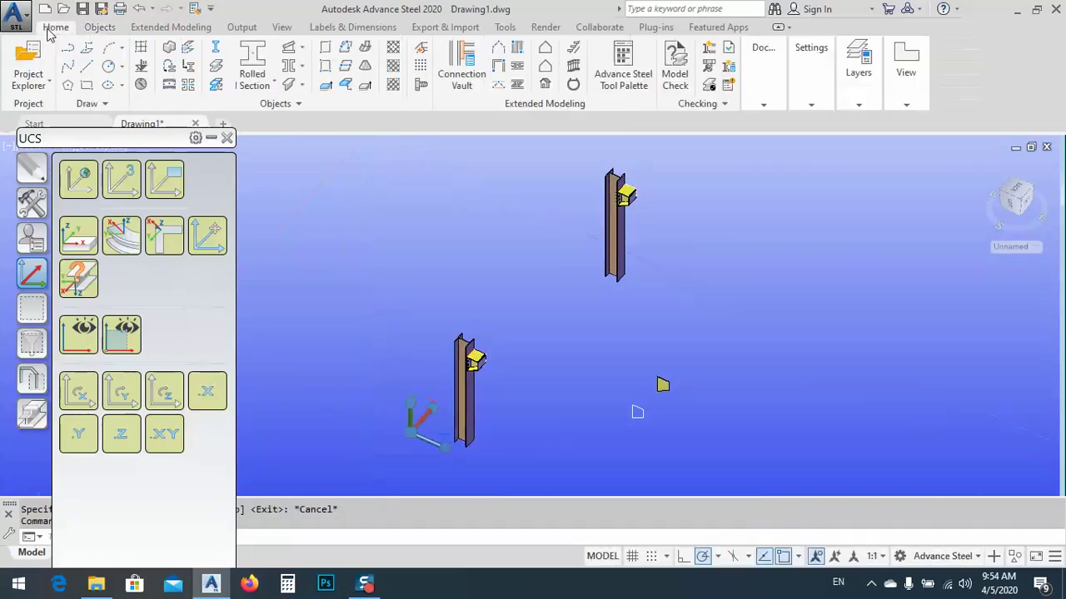
click(252, 57)
scroll(471, 354, up, 10)
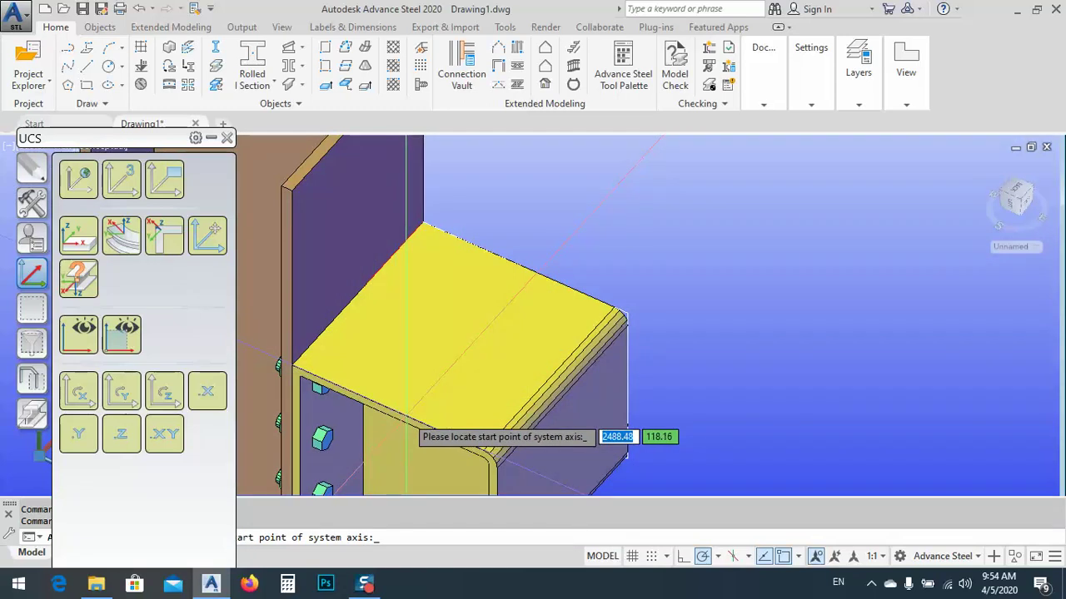
click(410, 417)
scroll(411, 418, down, 10)
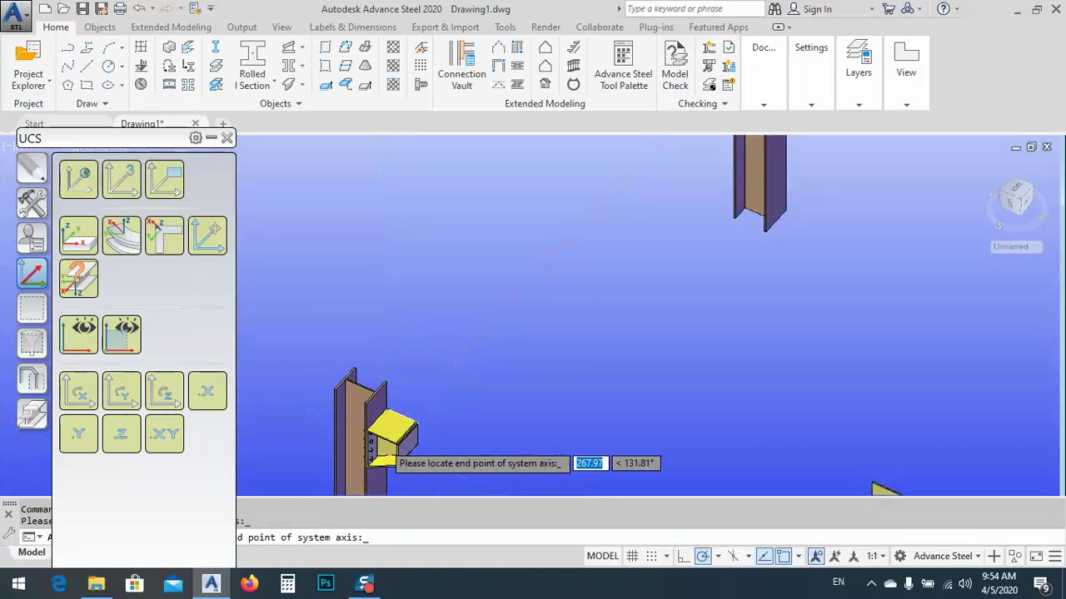
scroll(542, 268, up, 6)
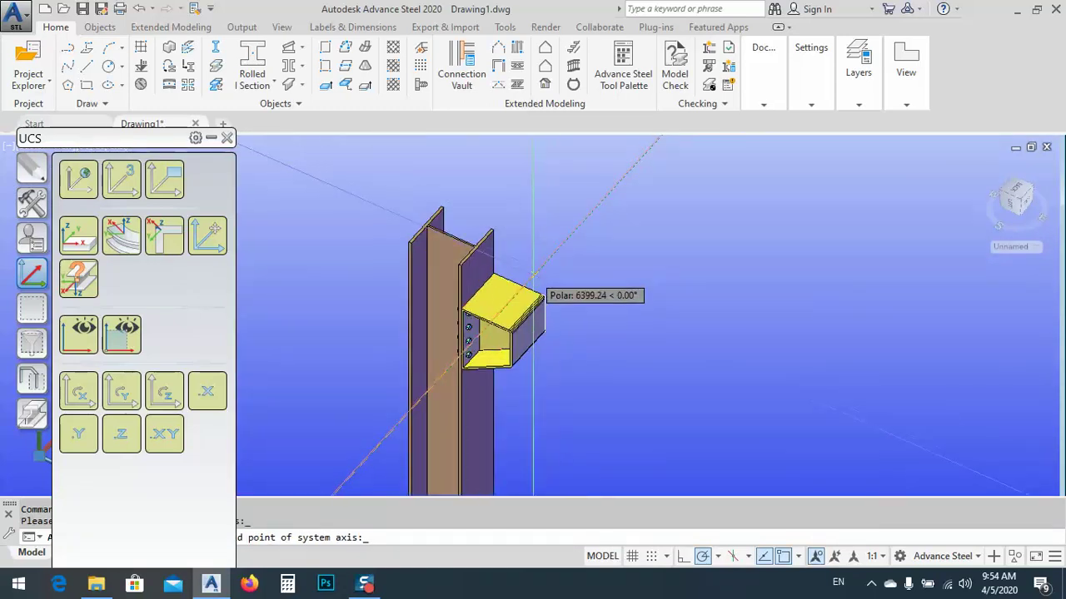
click(523, 286)
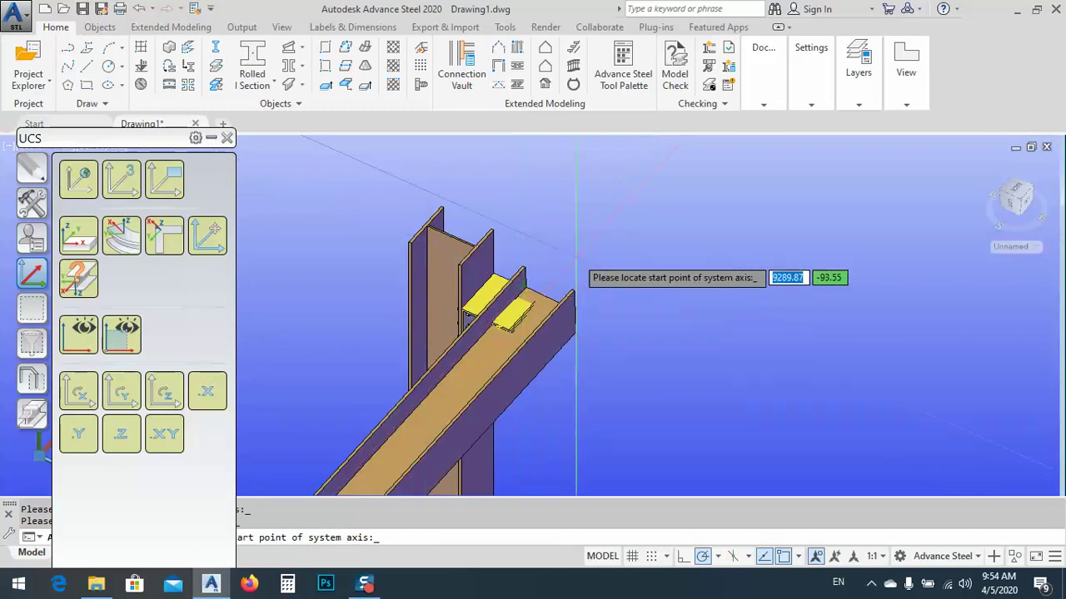
- Rotate the new beam's section to 90 degrees and set its offset reference to the middle of the top flange
click(95, 86)
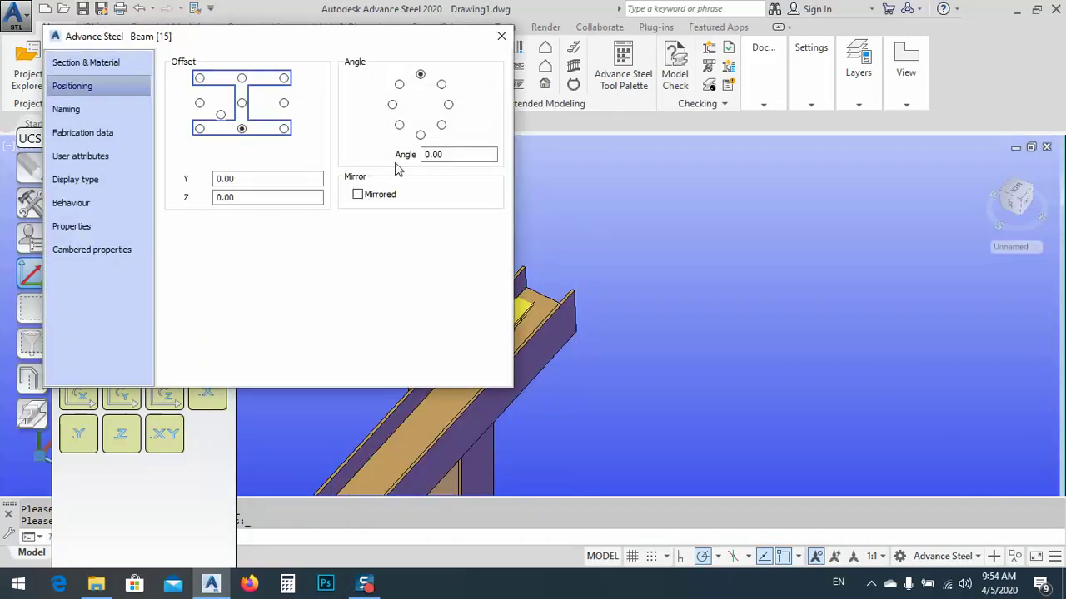
click(448, 104)
drag(433, 45, 307, 40)
click(115, 73)
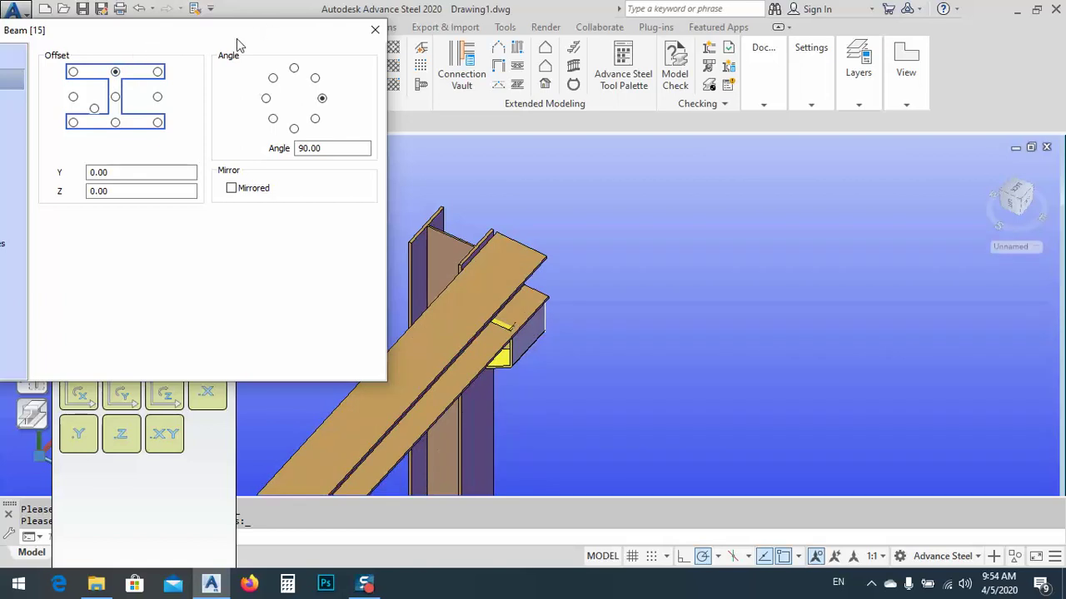
drag(237, 45, 356, 44)
- Change the new beam's section to HEA260
click(100, 56)
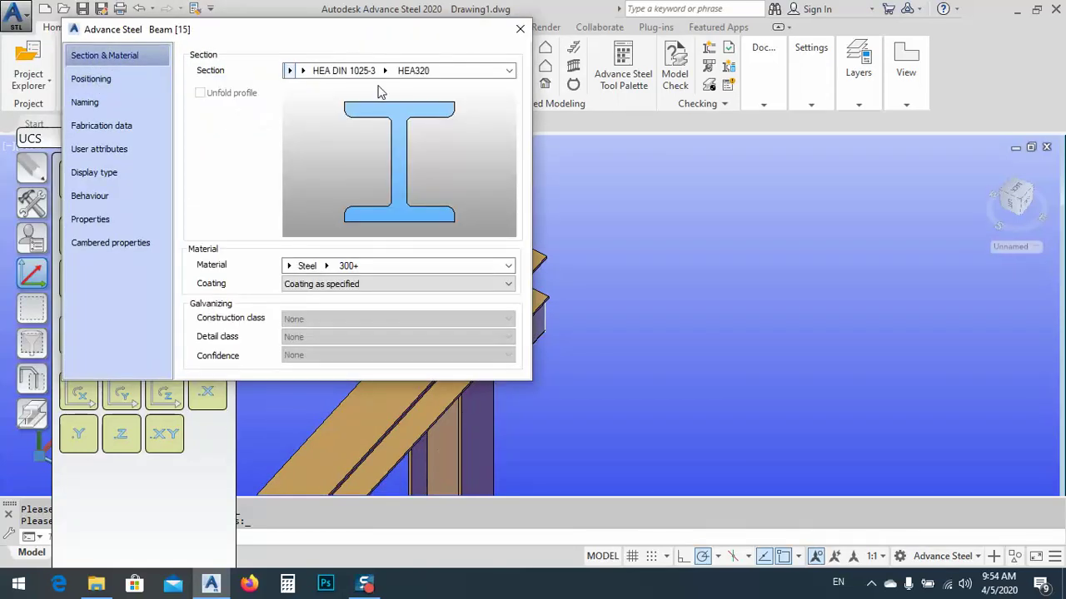
click(383, 71)
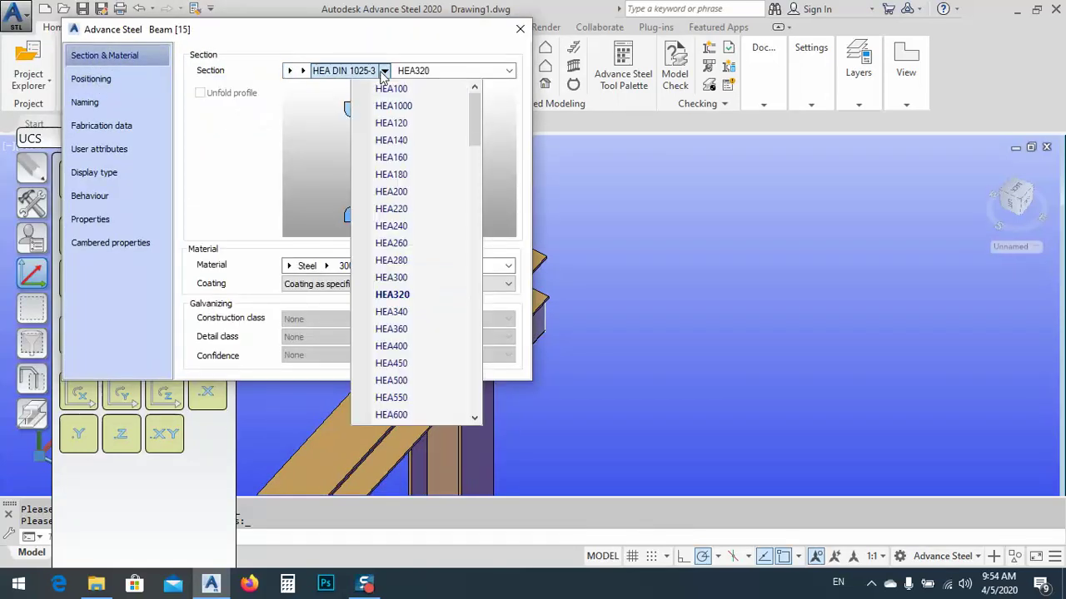
click(408, 249)
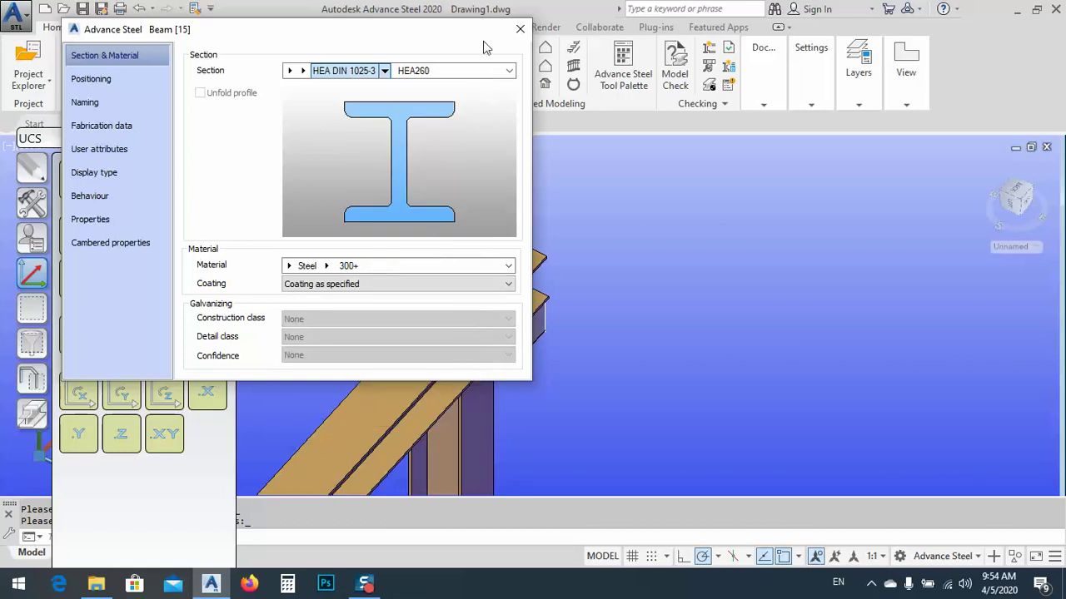
click(519, 30)
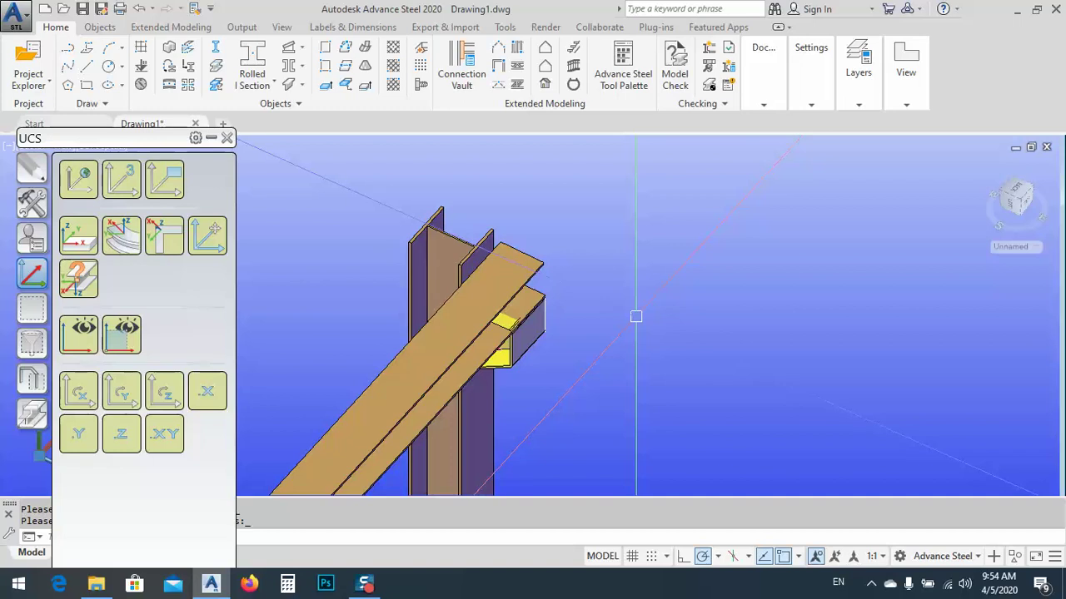
- Collapse the tool palette, move it aside, and set the model's visual style to 2D Wireframe with the spanning beam selected
scroll(668, 277, down, 6)
middle_drag(531, 373, 544, 330)
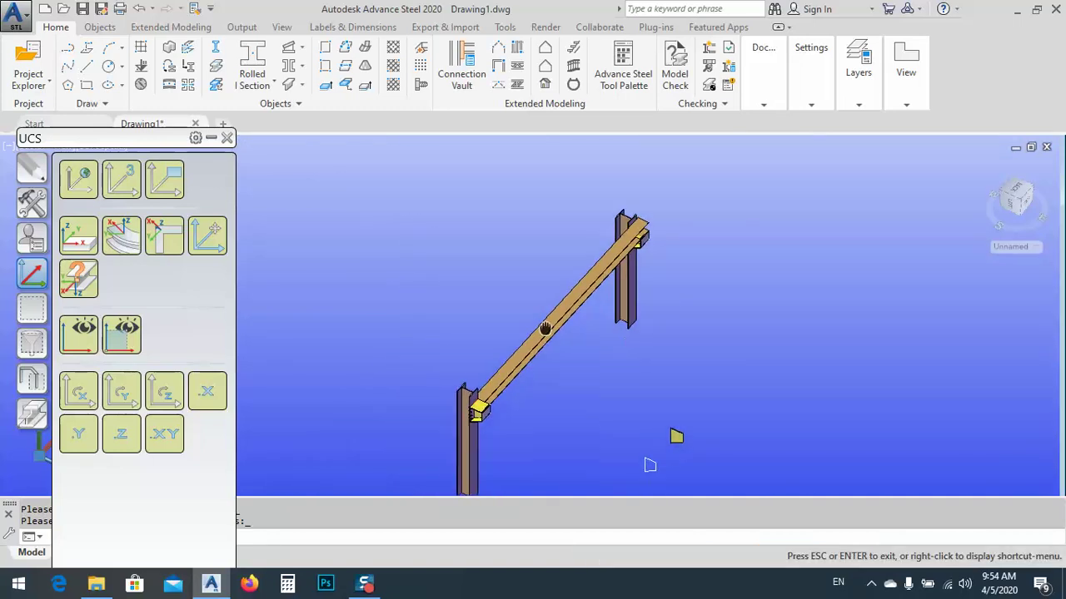
scroll(497, 387, up, 5)
middle_drag(497, 388, 628, 423)
scroll(638, 334, up, 5)
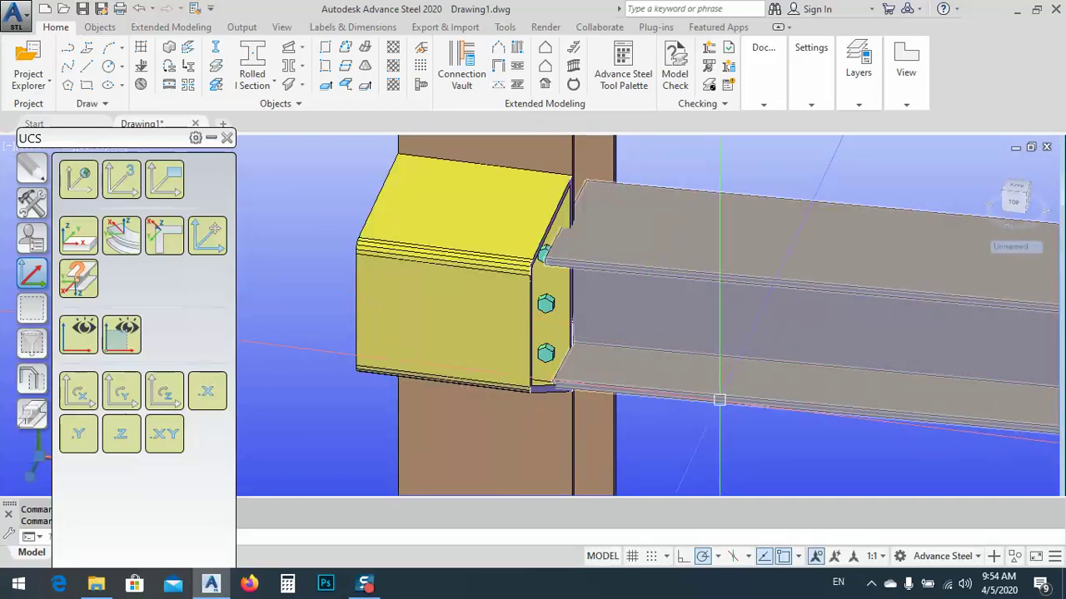
middle_drag(718, 404, 726, 399)
click(209, 139)
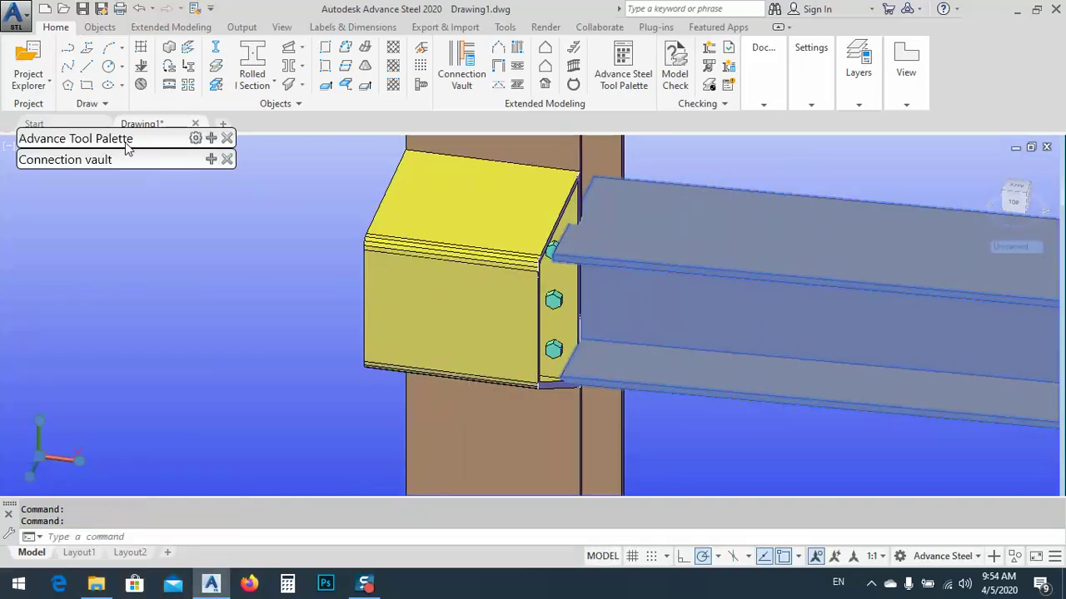
drag(124, 142, 106, 258)
click(96, 148)
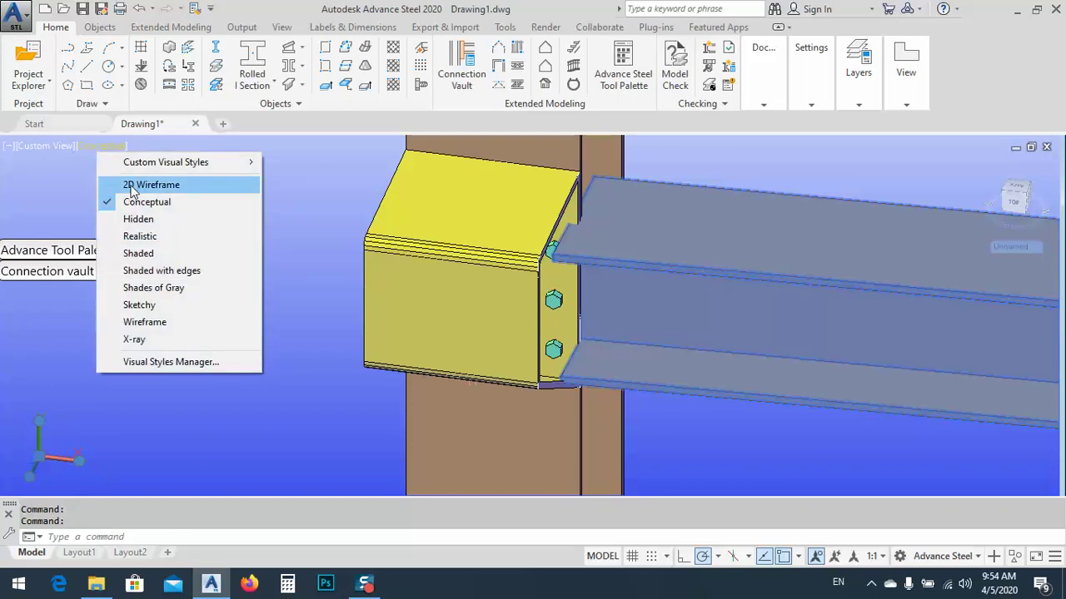
click(135, 182)
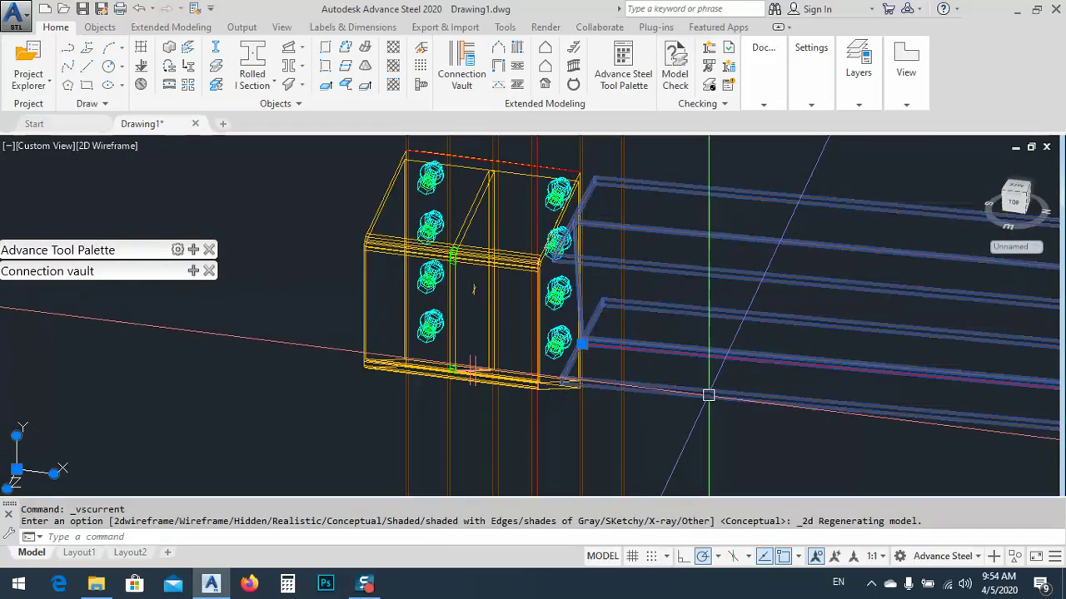
- Stretch the beam's near end up onto the top edge of the original column's bracket
click(582, 344)
scroll(391, 216, up, 6)
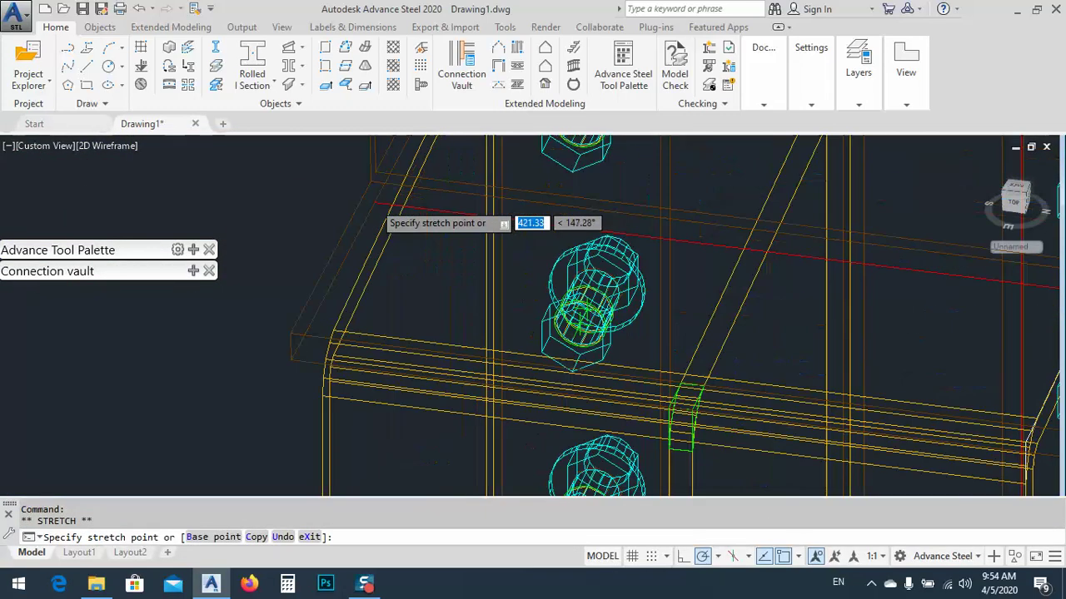
click(432, 139)
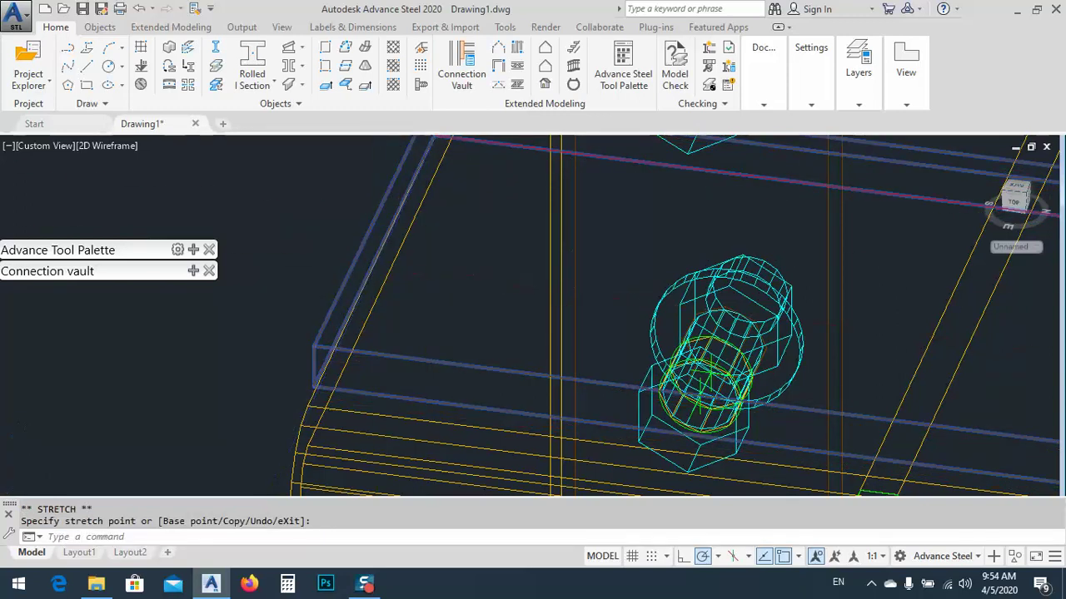
scroll(338, 350, down, 8)
middle_drag(720, 360, 672, 337)
scroll(866, 358, up, 8)
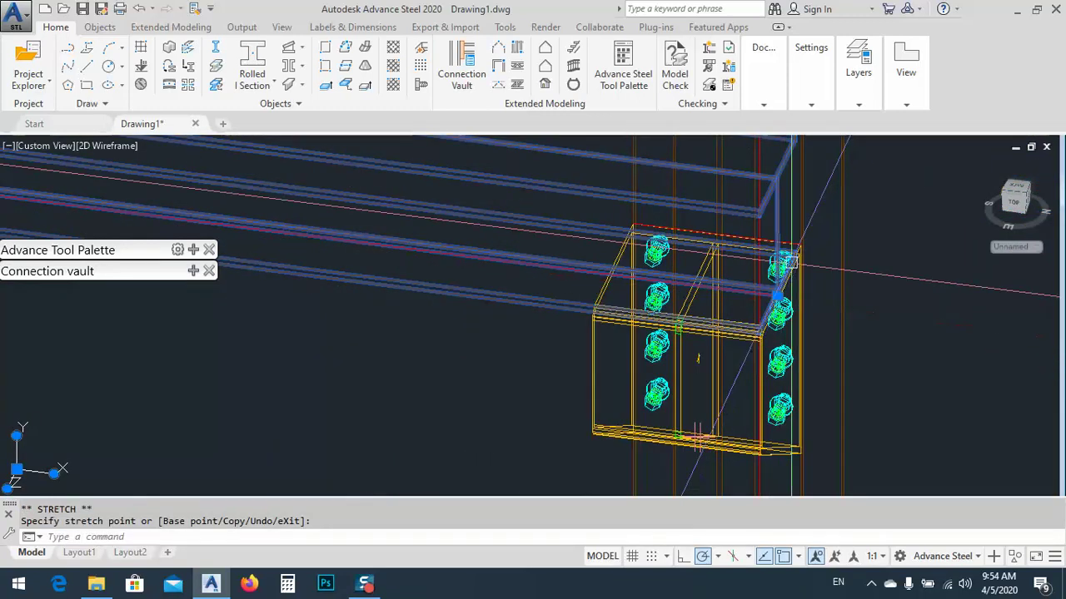
scroll(845, 316, down, 2)
scroll(702, 314, down, 8)
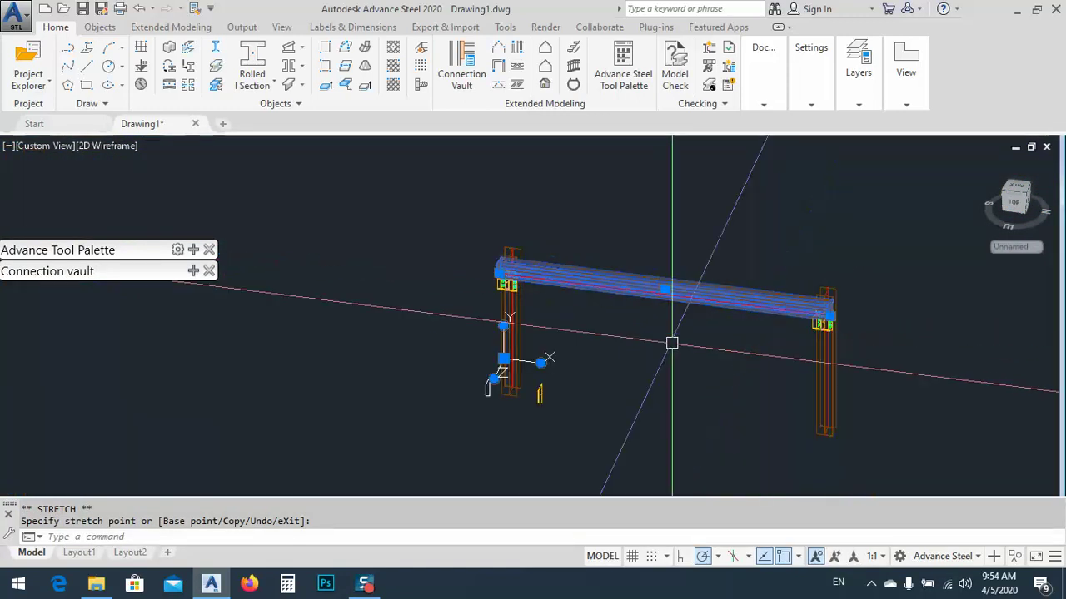
- Set the visual style back to Conceptual and clear the beam selection
shift+middle_drag(674, 344, 627, 441)
click(117, 146)
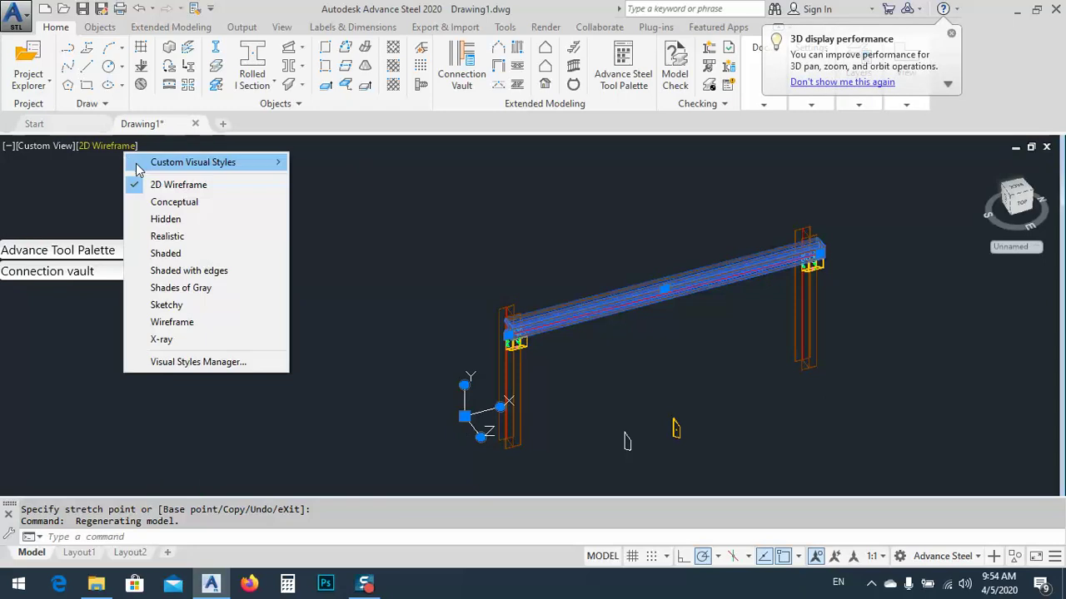
click(199, 205)
key(Escape)
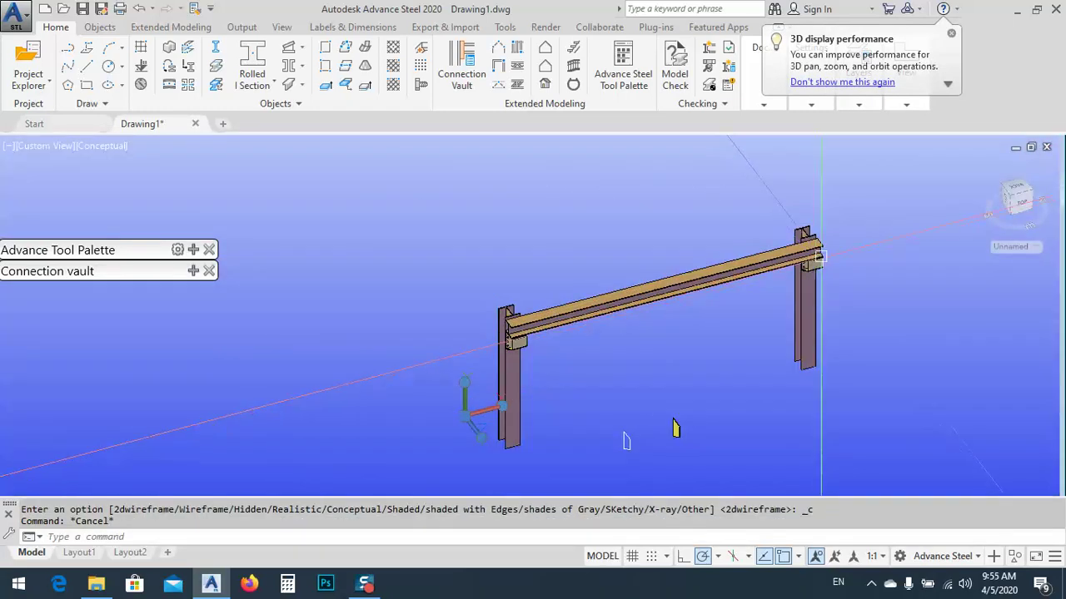
- Change the spanning beam's section to IPE300 from the IPE DIN 1025-5 series
scroll(674, 428, up, 6)
scroll(671, 485, down, 6)
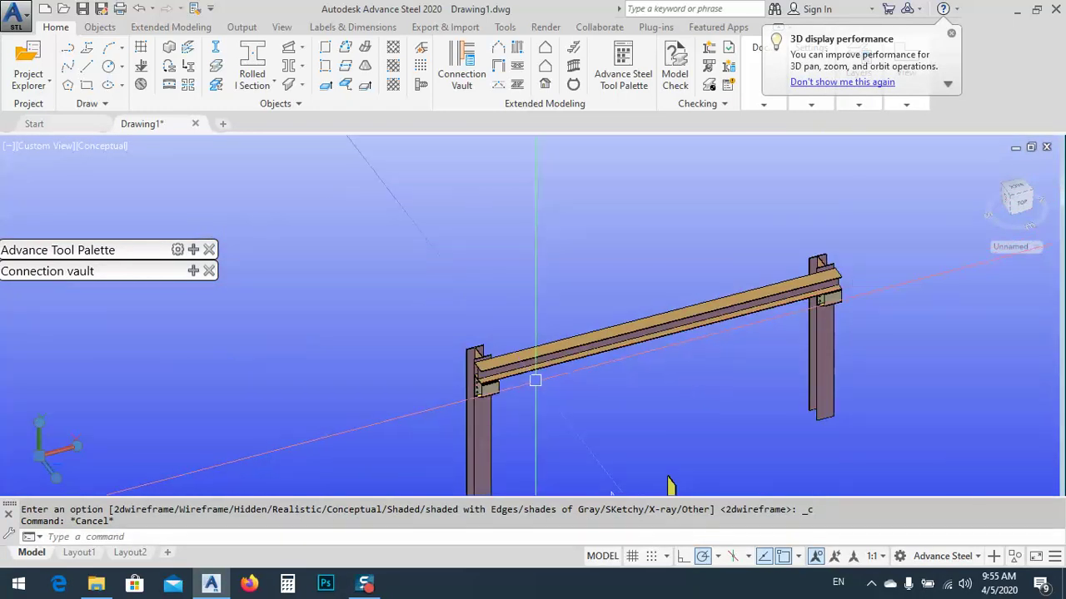
middle_drag(535, 381, 561, 317)
scroll(538, 401, up, 4)
scroll(472, 350, up, 7)
click(561, 270)
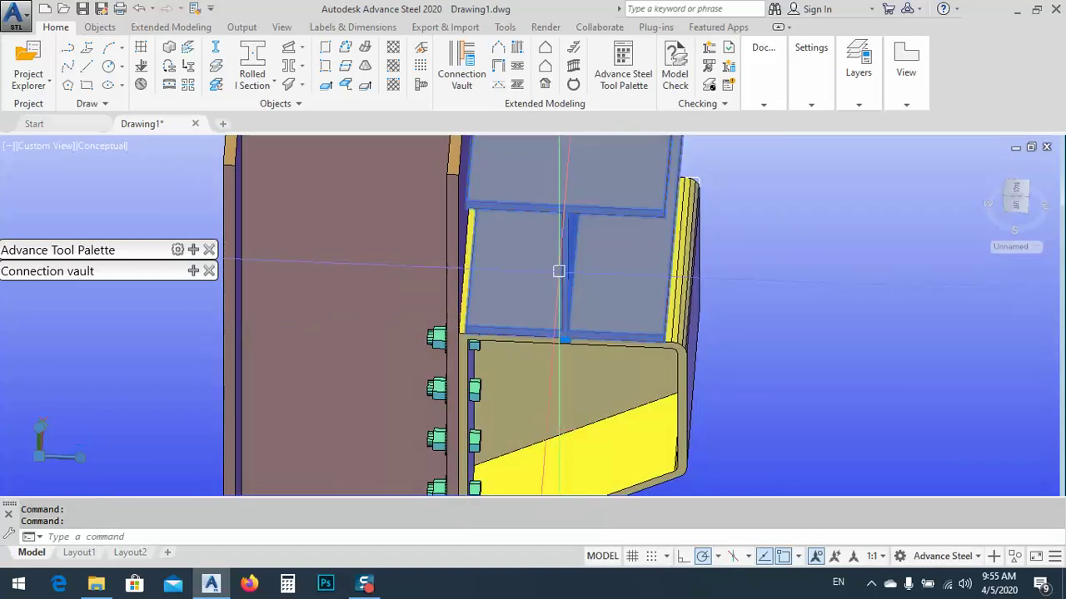
scroll(561, 271, down, 4)
right_click(622, 329)
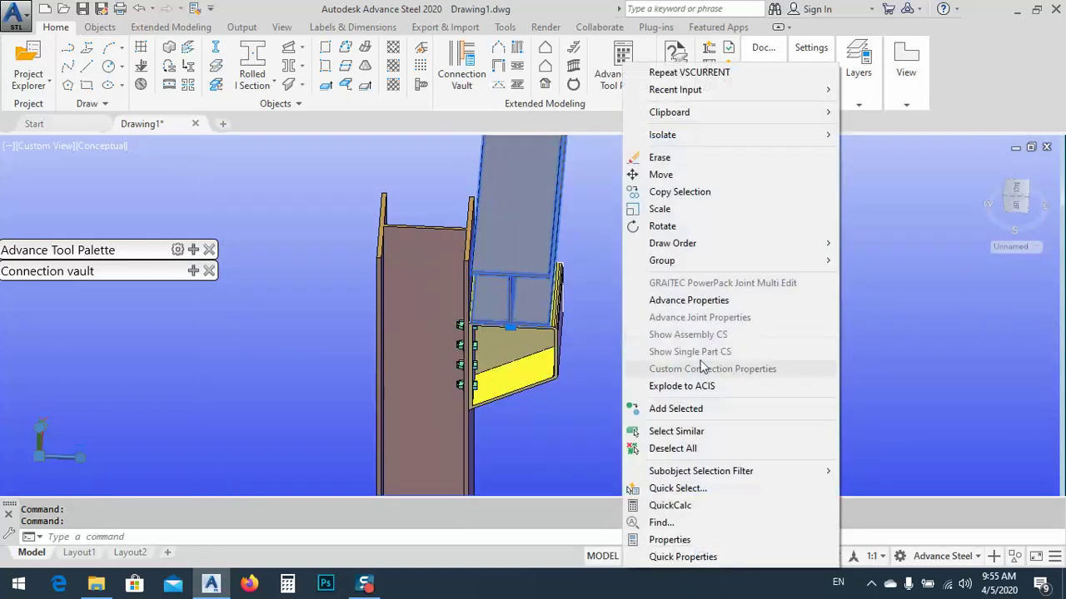
click(704, 300)
click(303, 71)
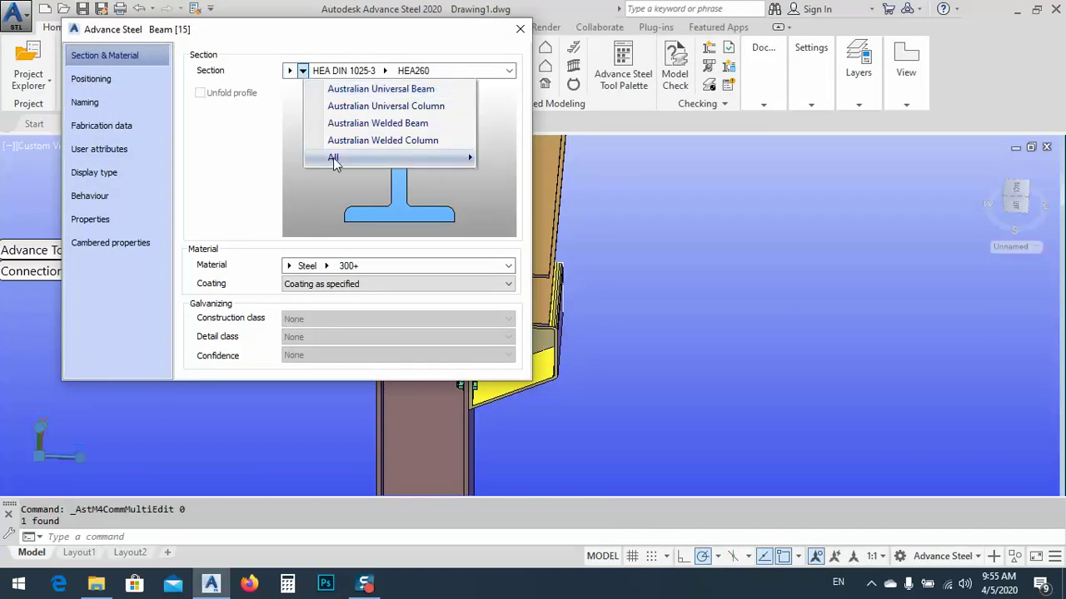
mouse_move(353, 159)
scroll(549, 333, down, 15)
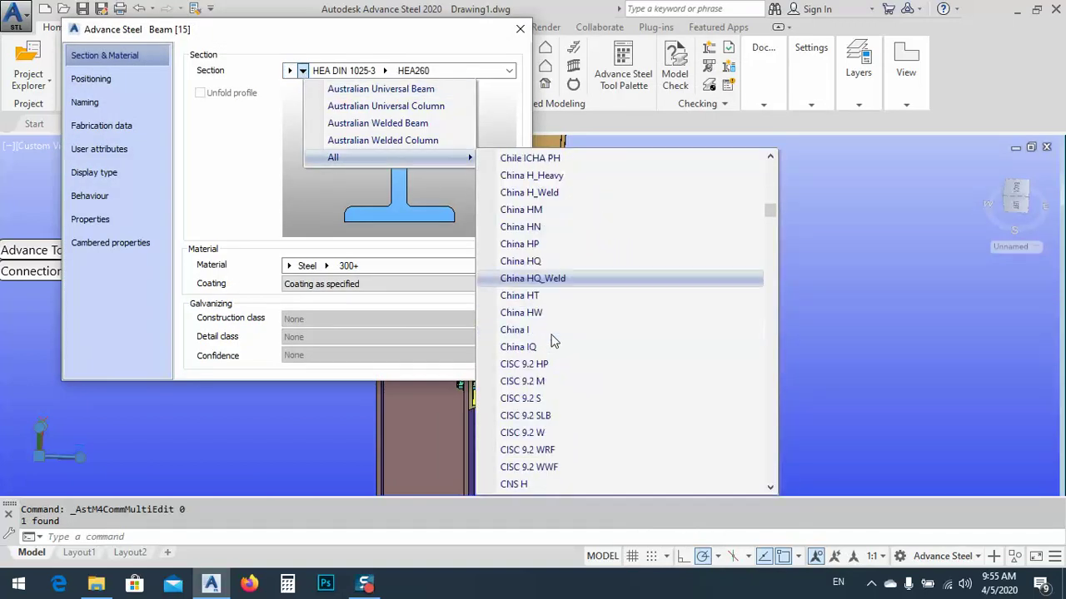
scroll(600, 383, down, 4)
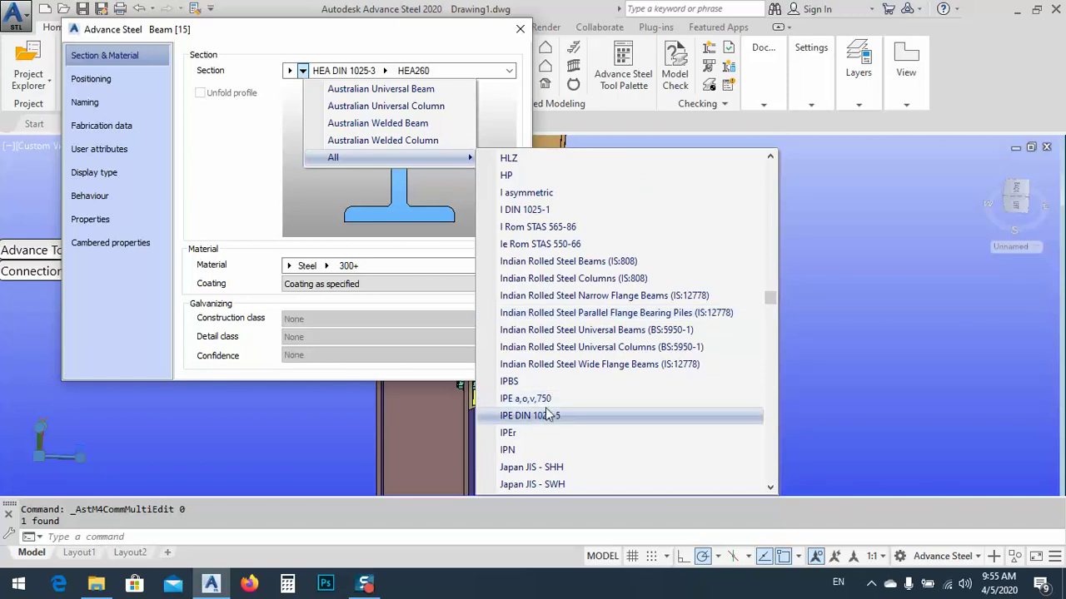
click(546, 414)
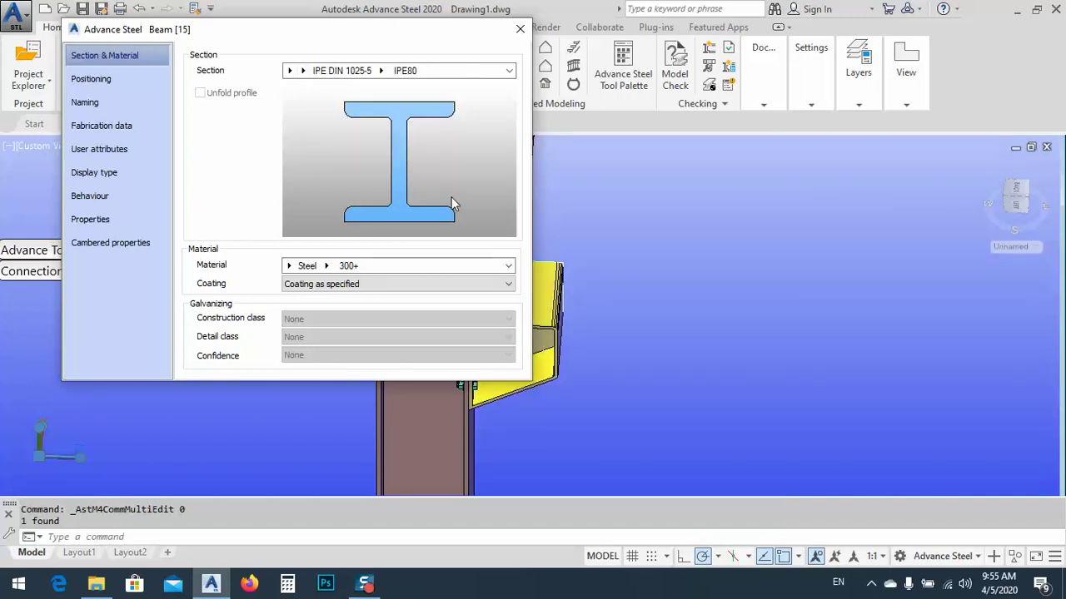
click(381, 73)
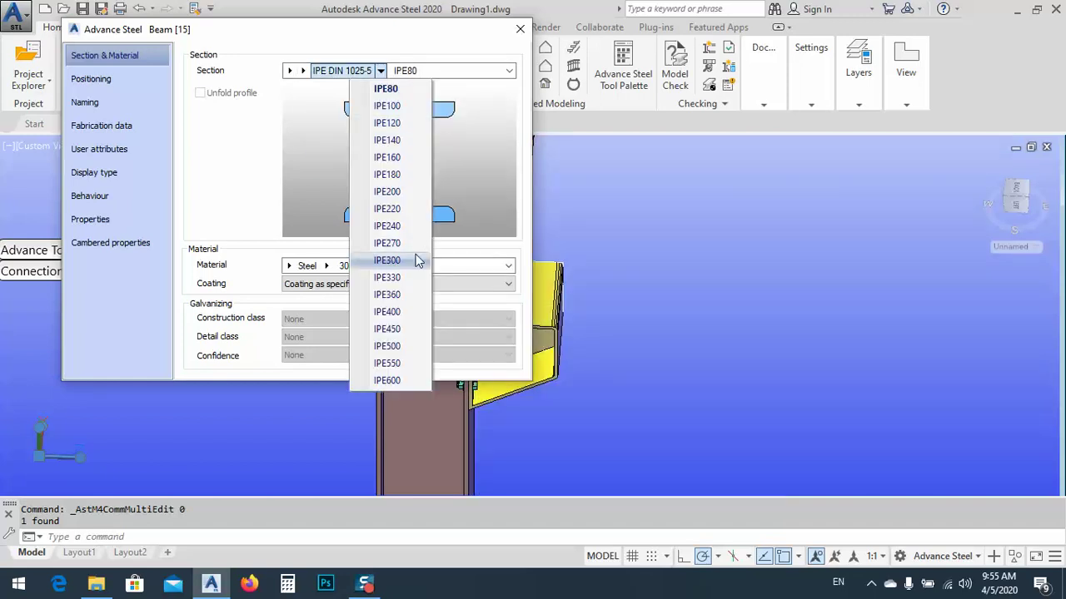
click(388, 261)
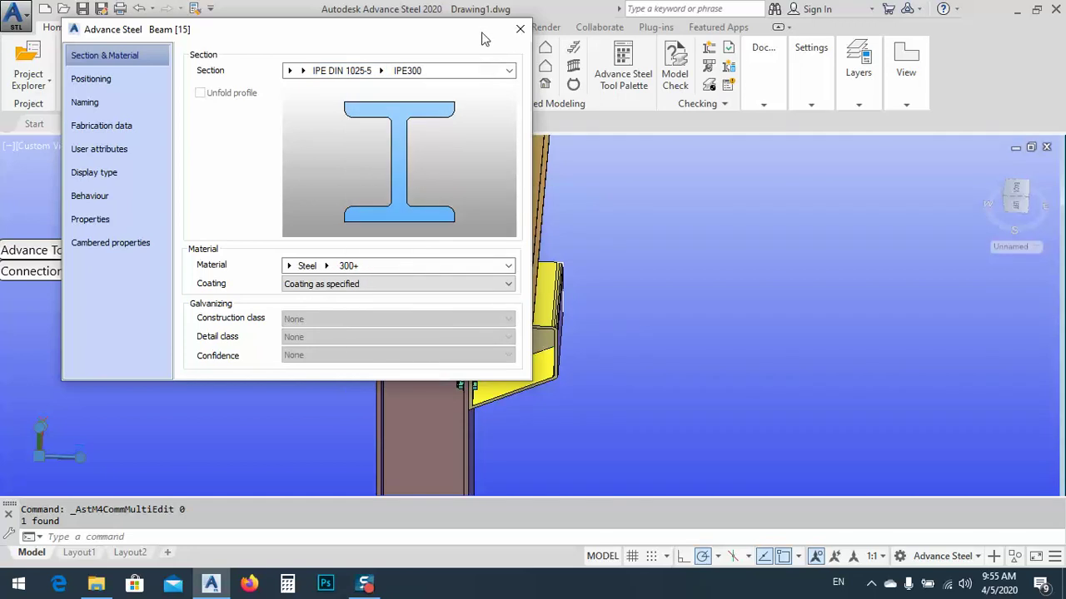
click(519, 31)
scroll(506, 313, up, 5)
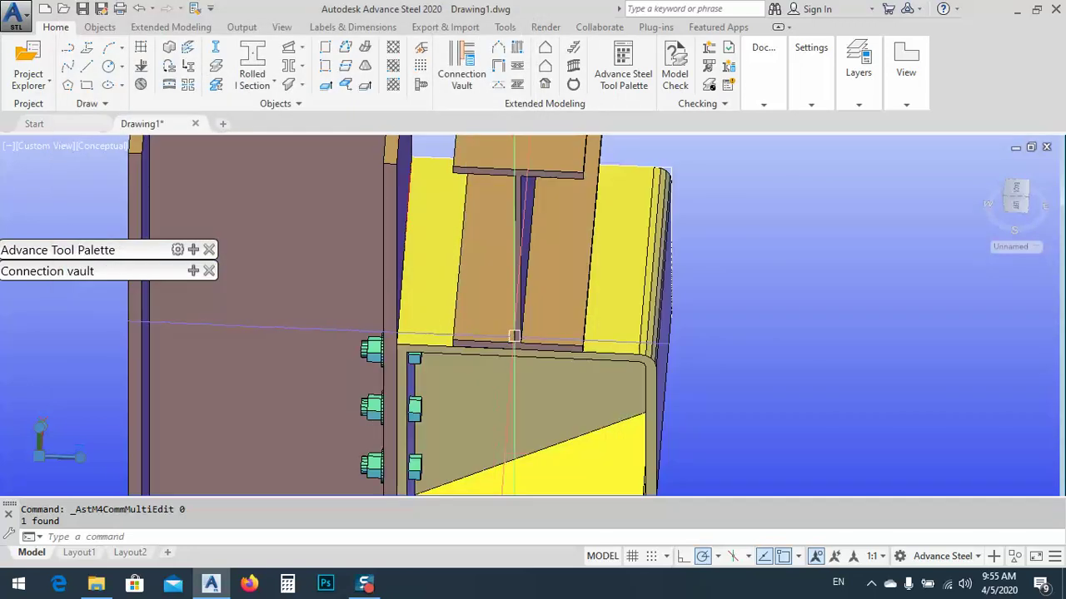
scroll(496, 329, down, 5)
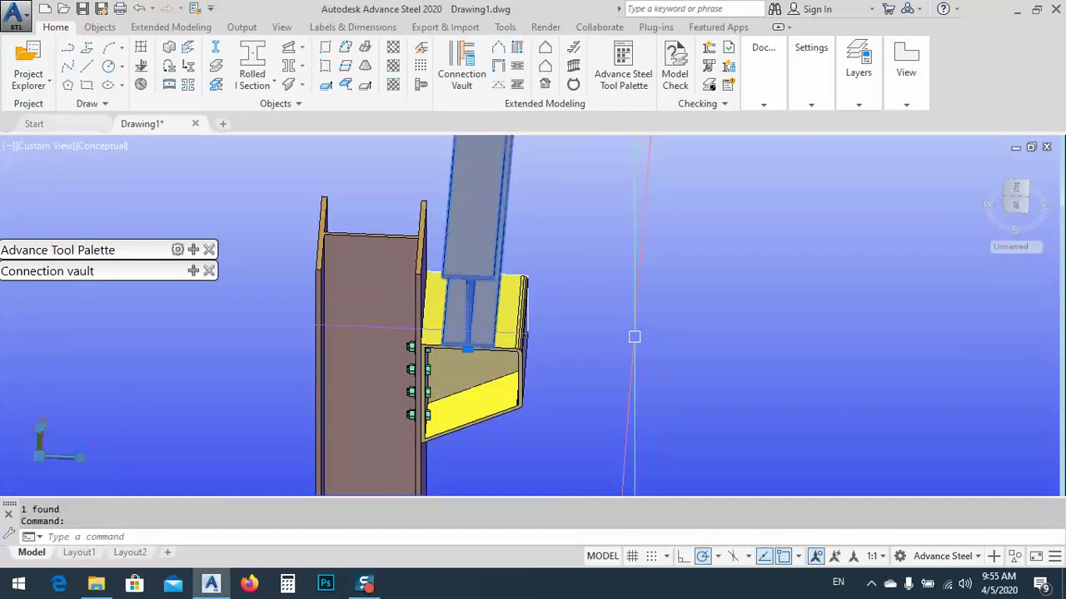
key(Return)
click(630, 314)
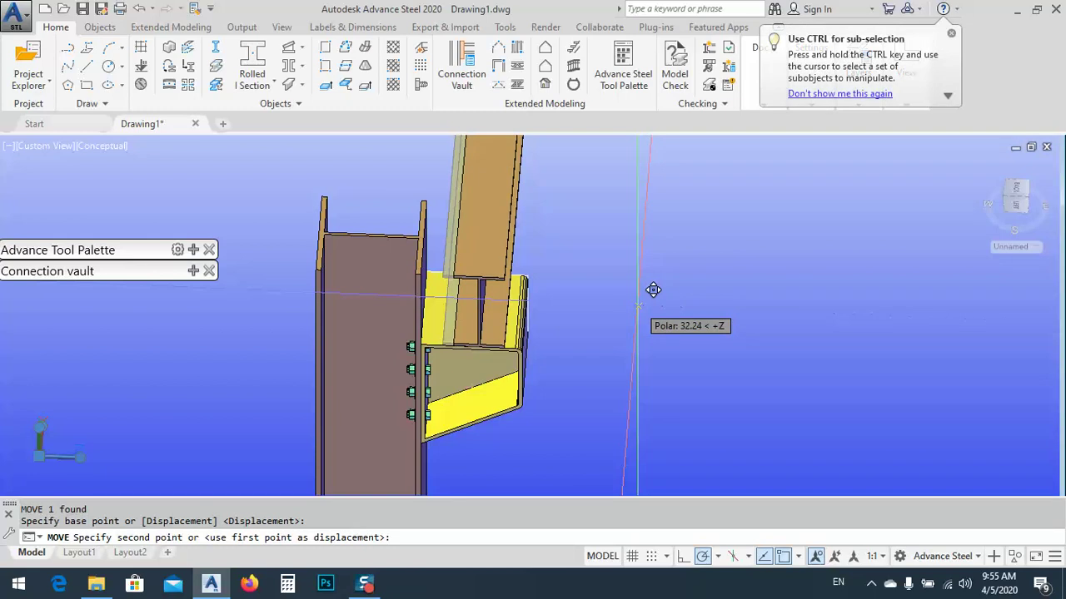
key(Escape)
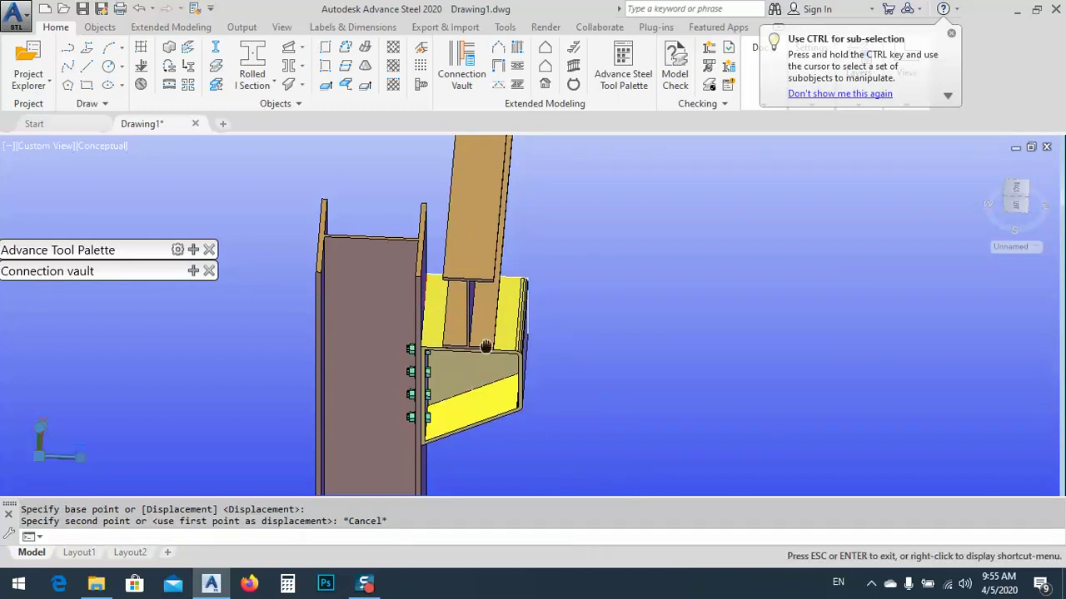
- Bring the tool palette's UCS tools back and reset the coordinate system to World
scroll(463, 342, up, 5)
middle_drag(474, 343, 486, 350)
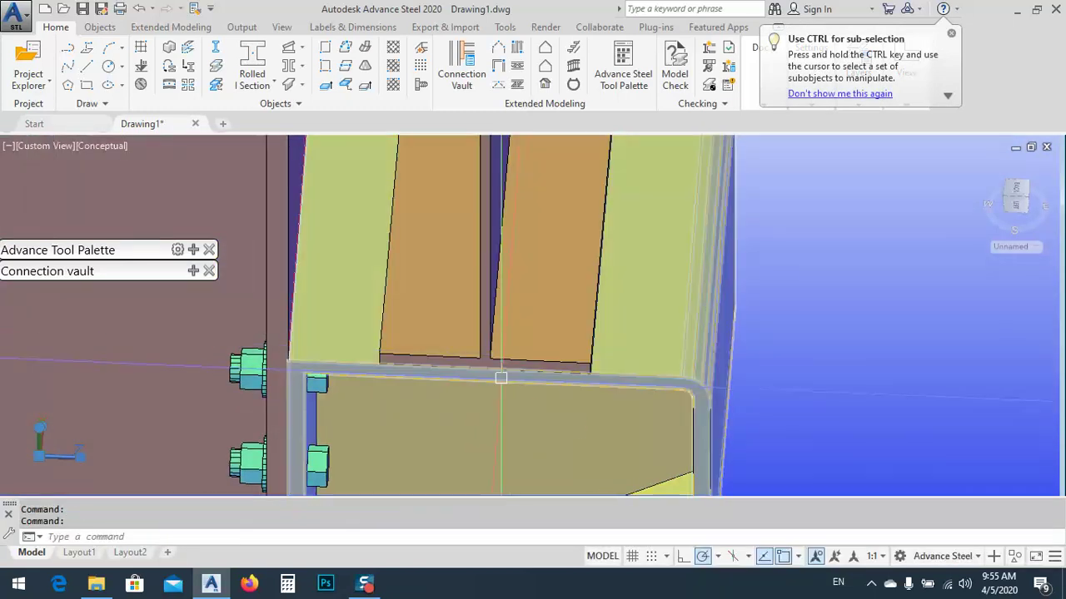
click(501, 375)
click(510, 357)
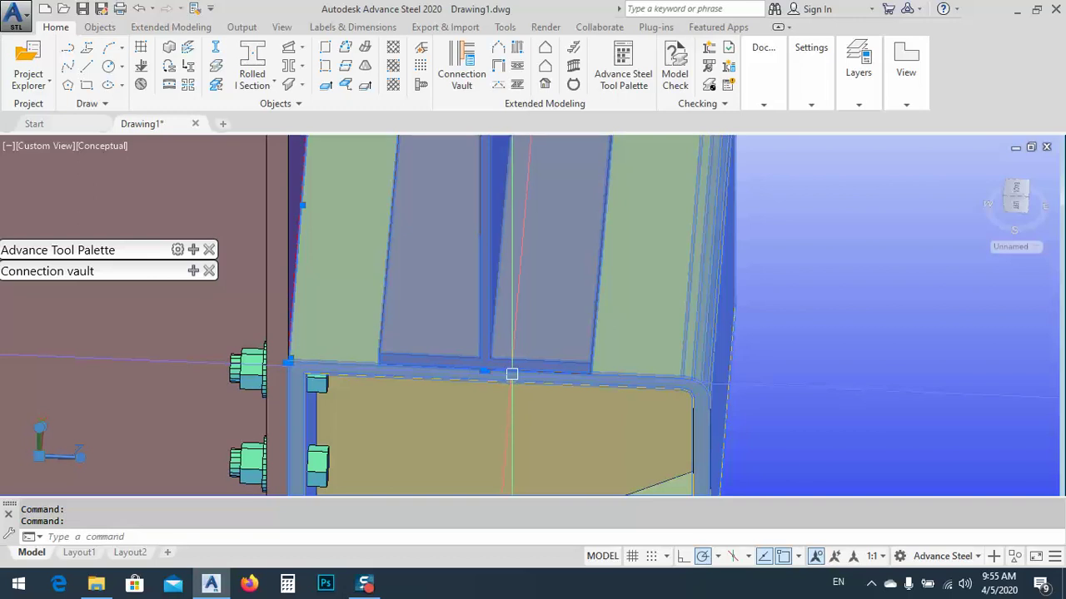
scroll(514, 374, down, 5)
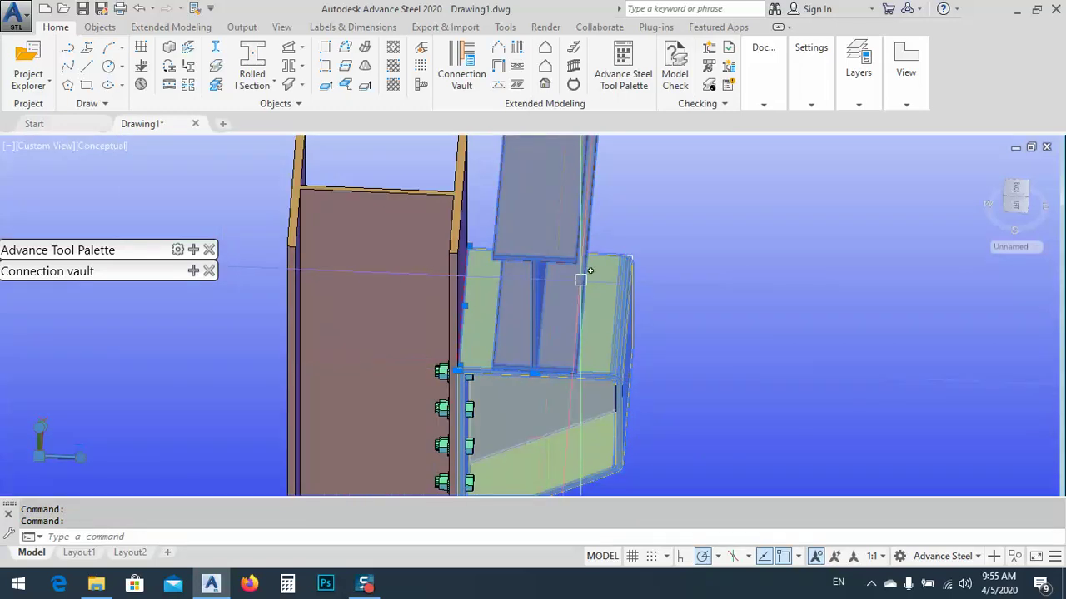
click(192, 272)
drag(117, 244, 107, 173)
click(207, 230)
click(207, 210)
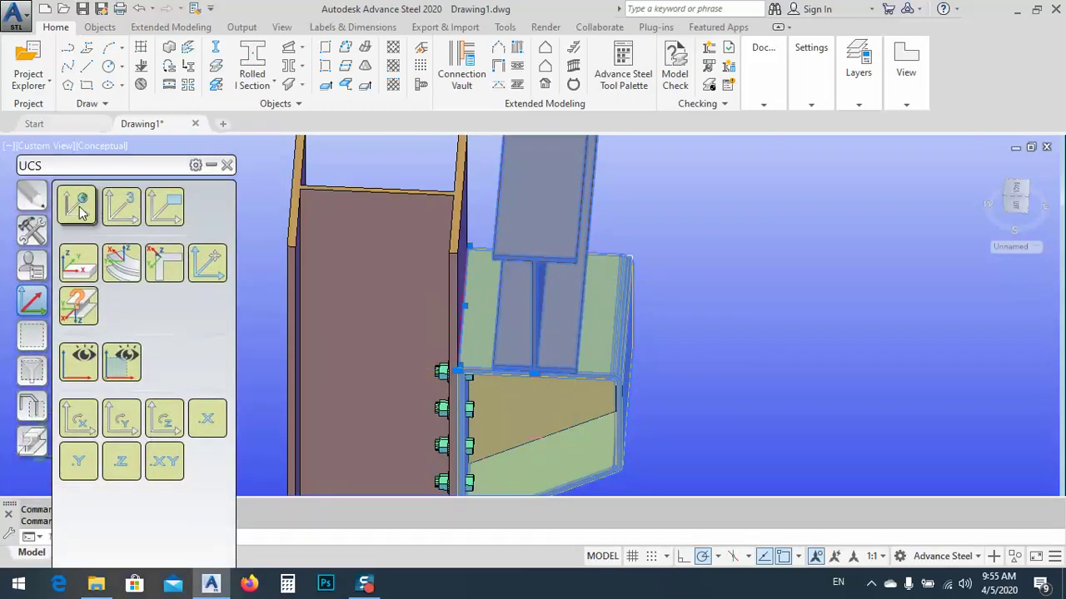
click(79, 207)
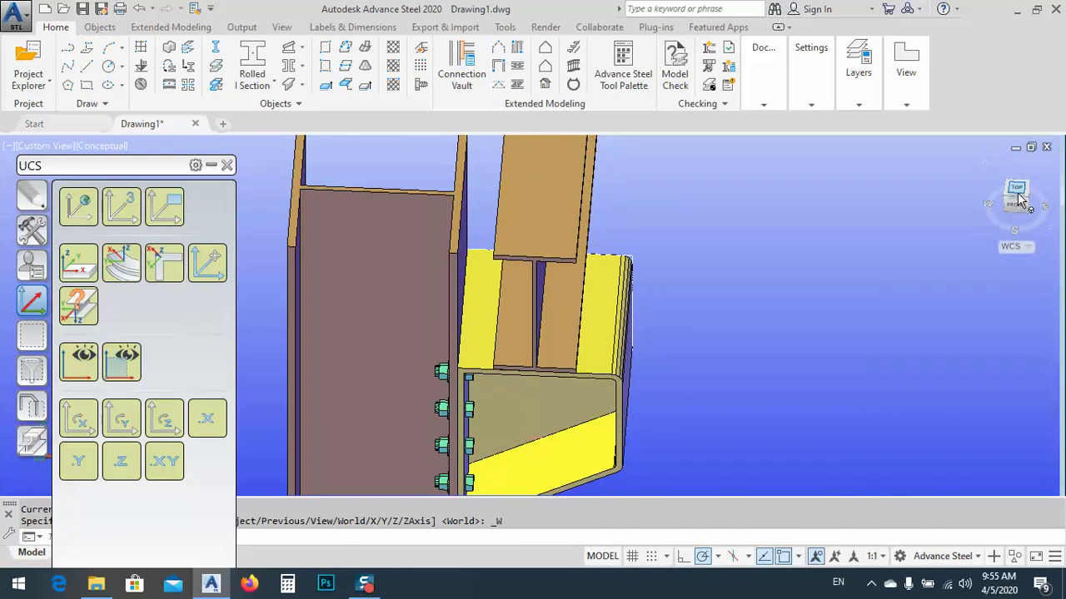
- Place a rectangular bolt pattern by two corners across the beam's bottom flange, joining it to the original column's bracket
click(764, 63)
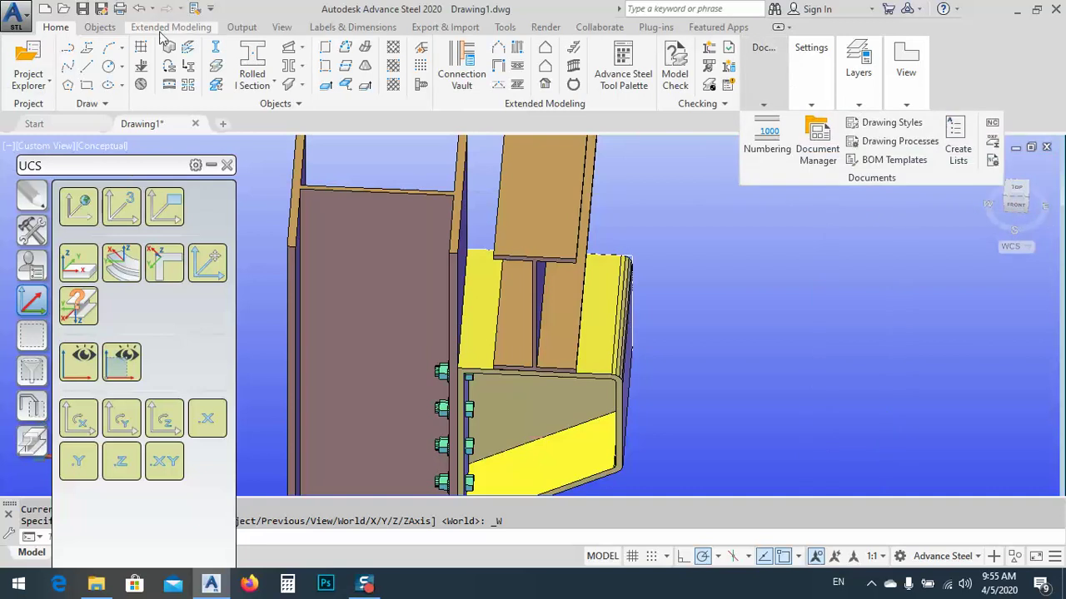
click(99, 28)
click(571, 360)
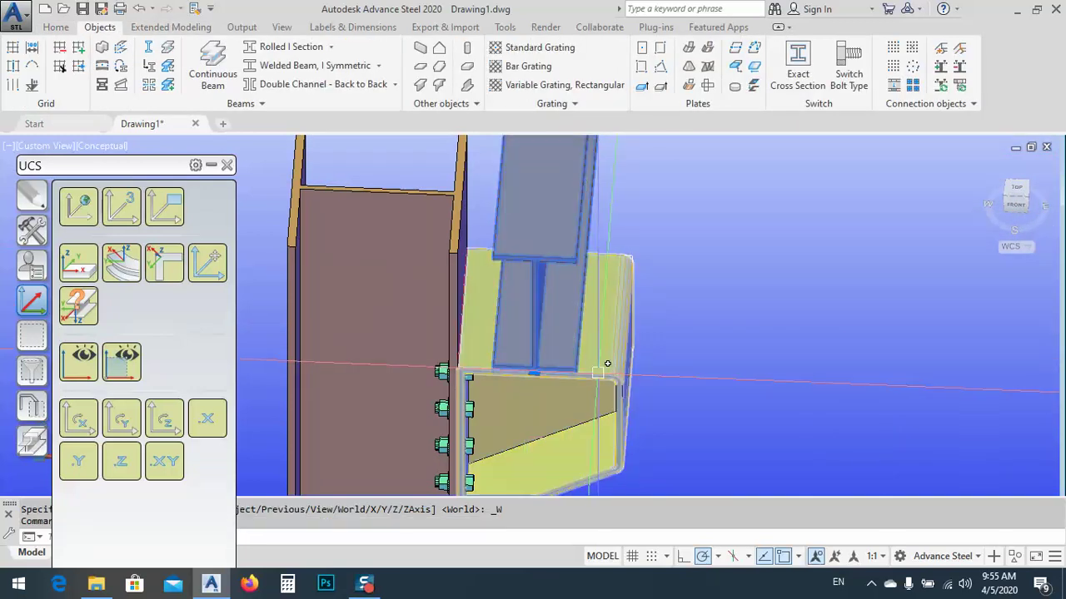
click(601, 373)
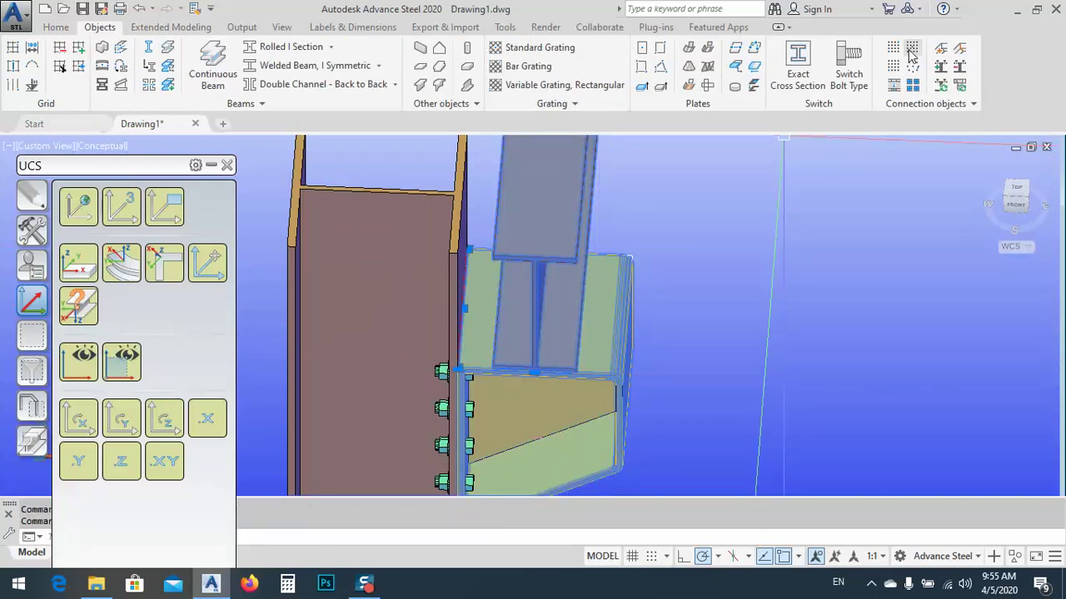
click(910, 52)
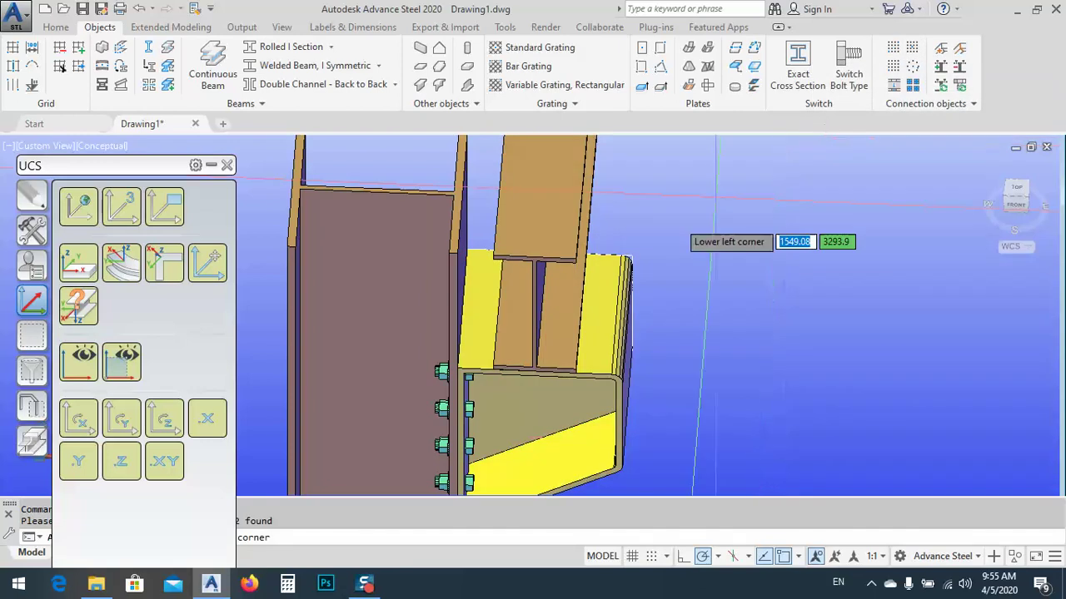
scroll(493, 370, up, 5)
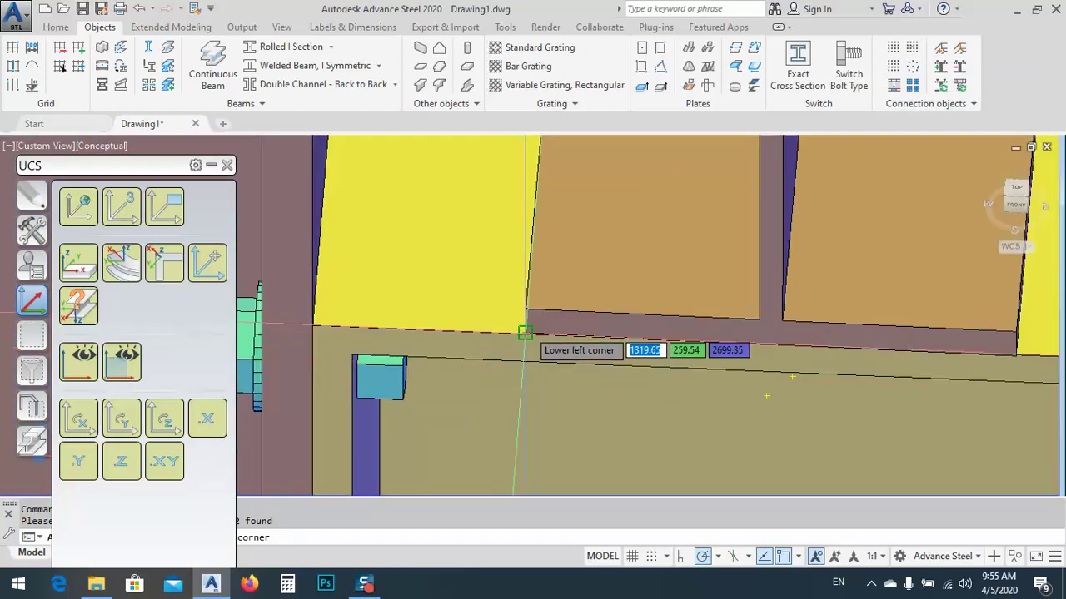
scroll(505, 354, down, 6)
scroll(646, 200, up, 5)
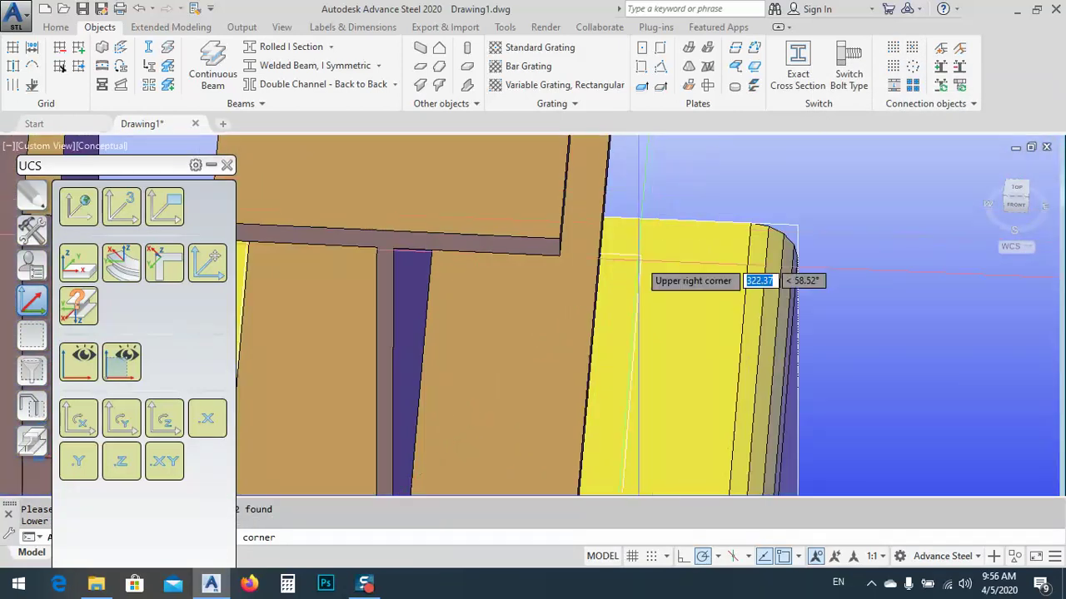
shift+middle_drag(639, 261, 533, 273)
scroll(673, 363, up, 2)
click(677, 363)
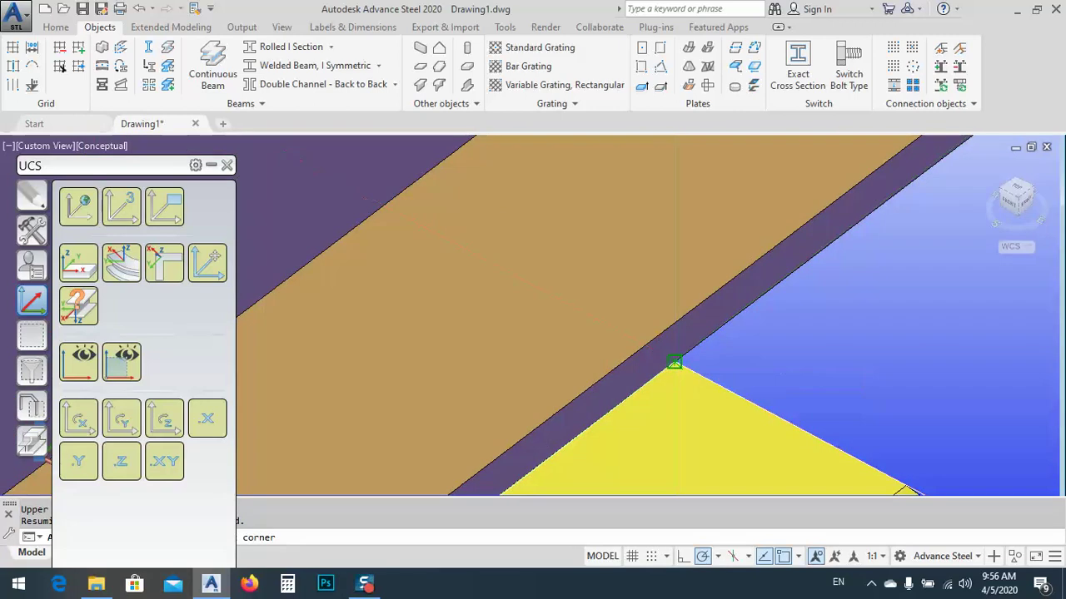
scroll(815, 362, down, 5)
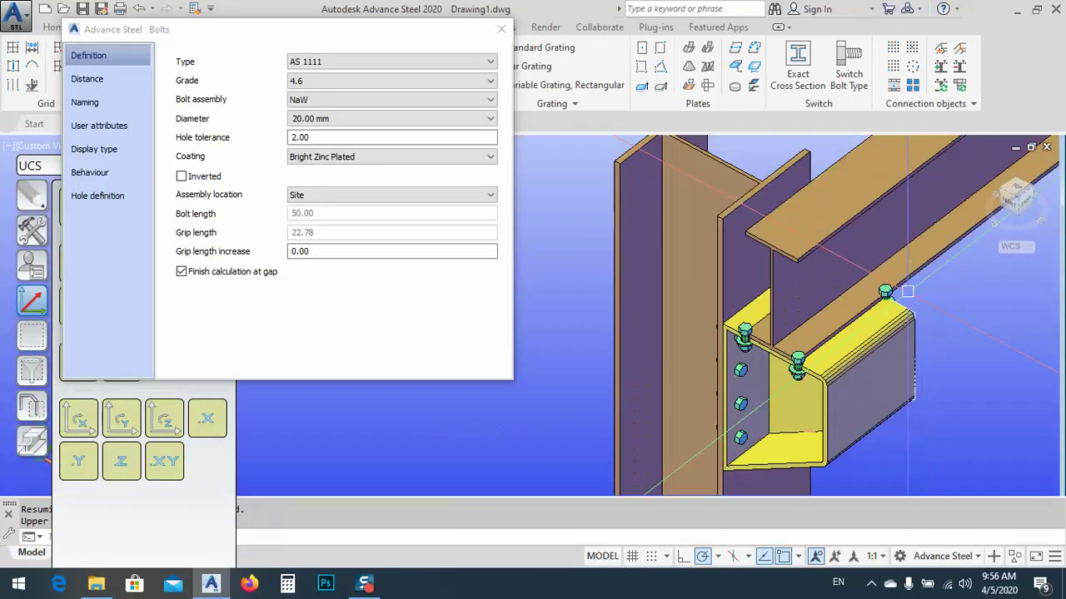
- Set the bolt pattern's edge distances to 30 mm in both X and Y
click(150, 83)
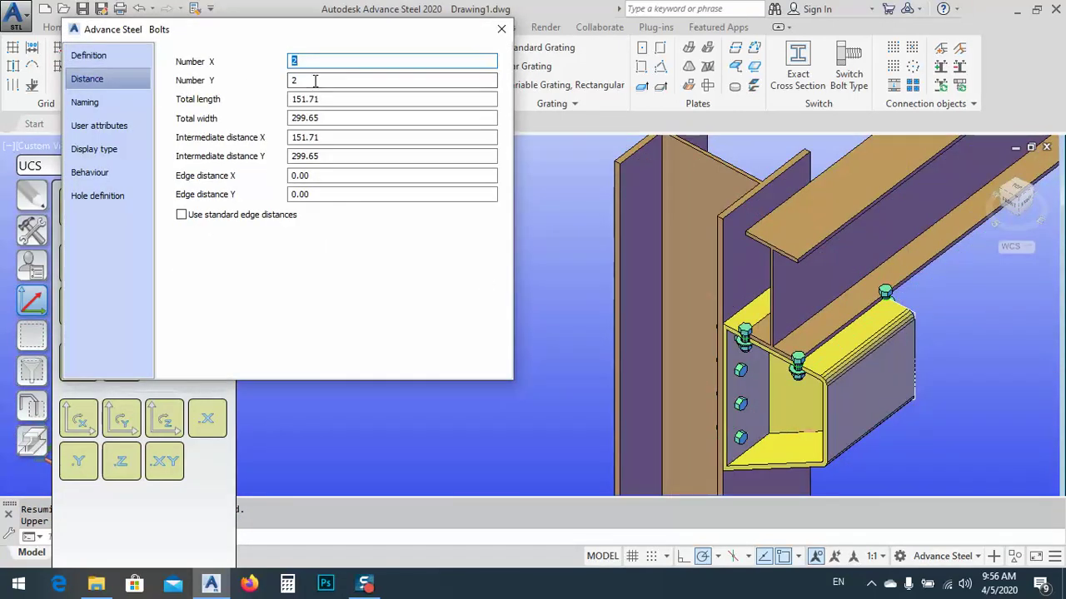
key(Tab)
key(Tab)
key(Tab)
key(Tab)
key(Tab)
key(Tab)
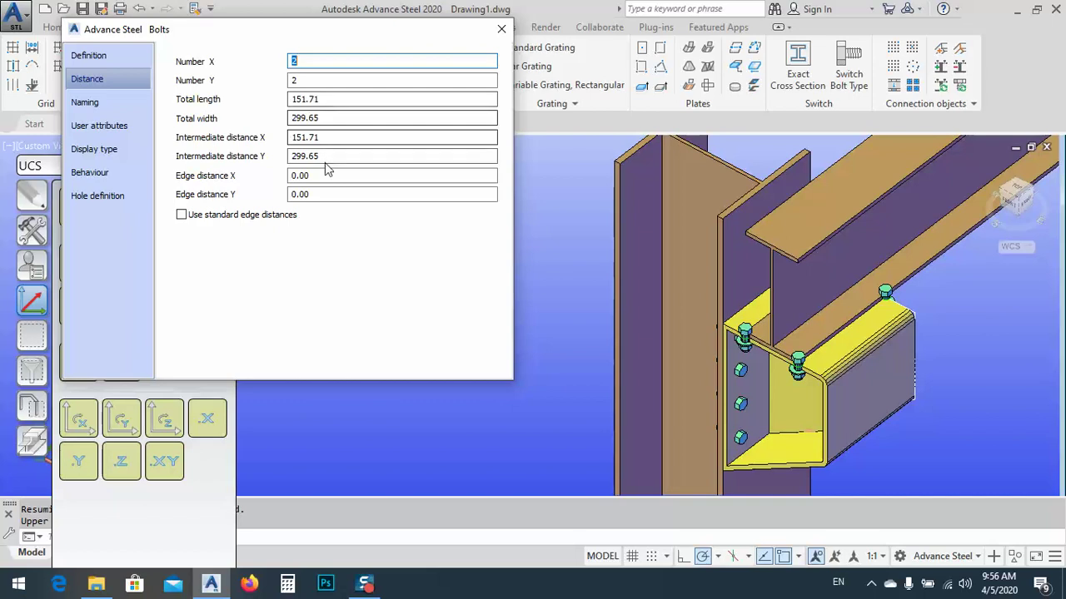
key(Tab)
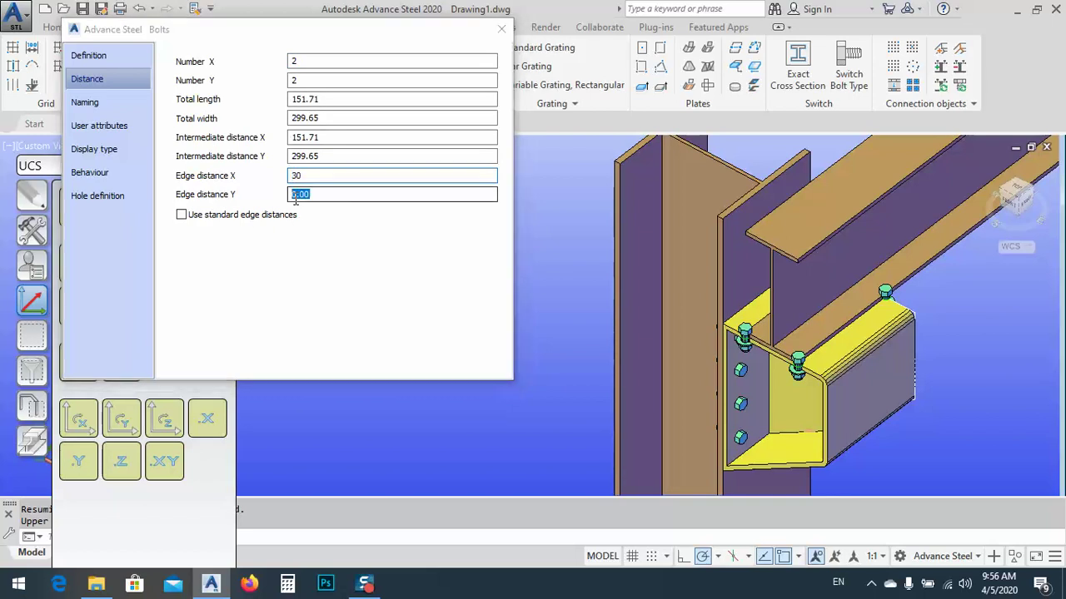
text(30)
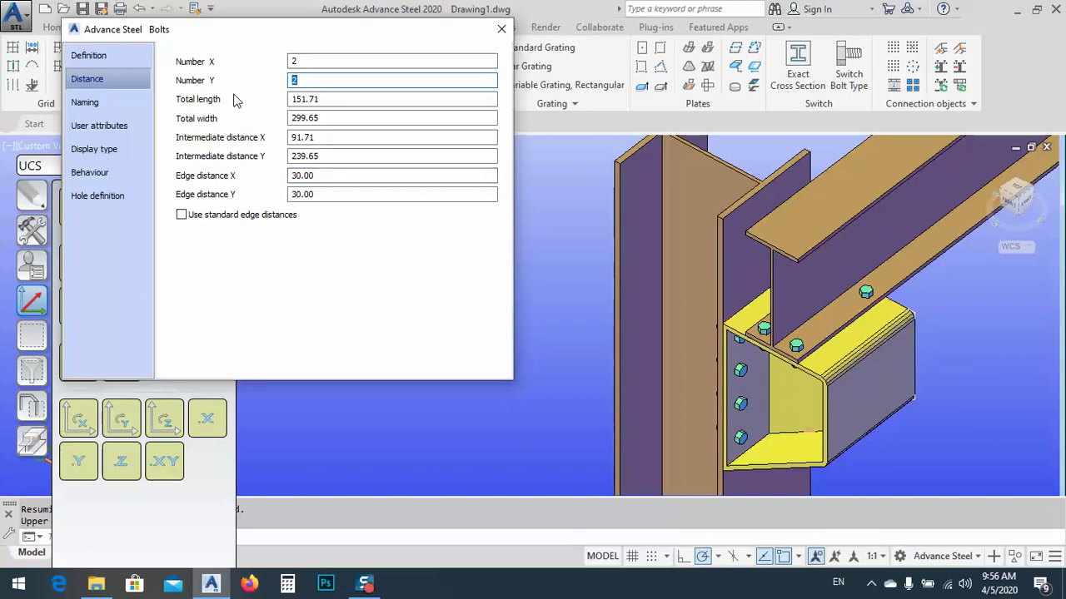
- Set the bolt pattern's Number Y to 4, check the bolts from above and below, and close the bolt properties
click(350, 61)
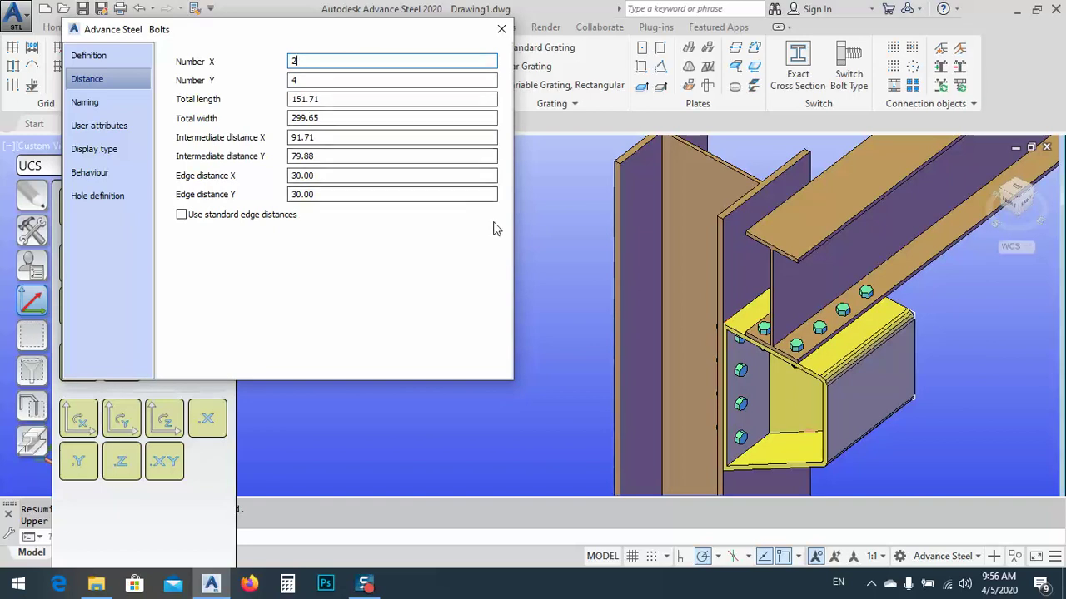
scroll(844, 343, up, 3)
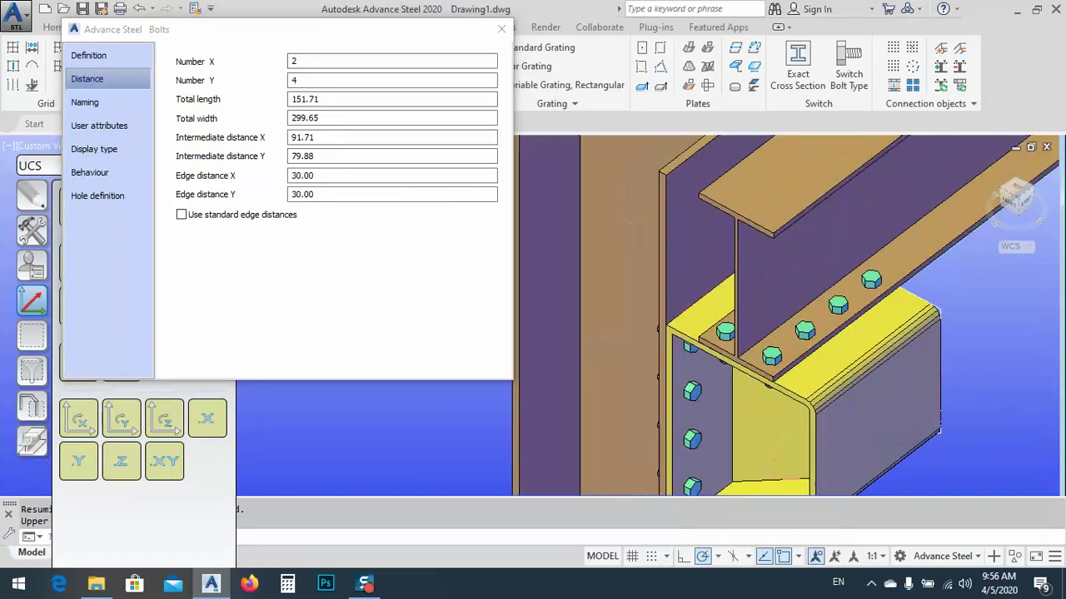
middle_drag(767, 407, 734, 402)
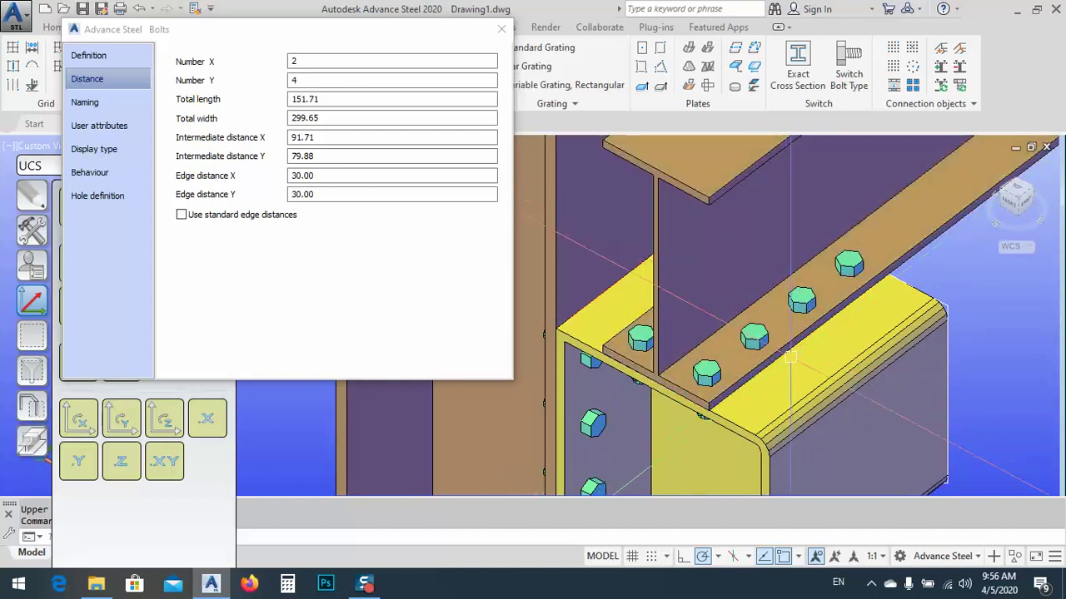
shift+middle_drag(770, 313, 804, 344)
key(Escape)
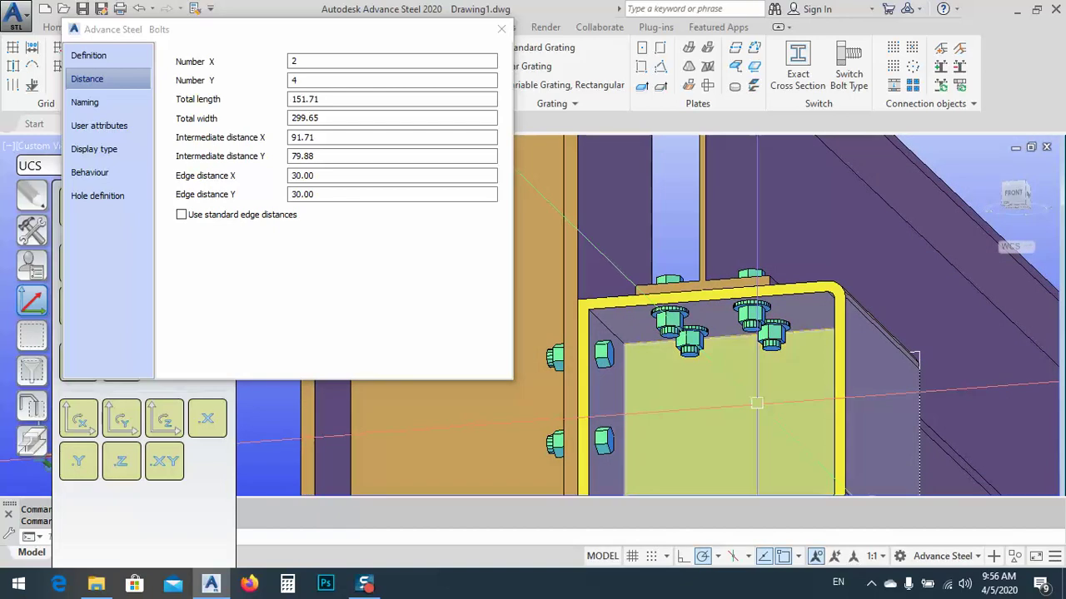
mouse_move(765, 416)
shift+middle_down()
mouse_move(763, 329)
mouse_move(785, 357)
mouse_move(808, 363)
mouse_move(753, 403)
shift+middle_up()
scroll(774, 384, down, 4)
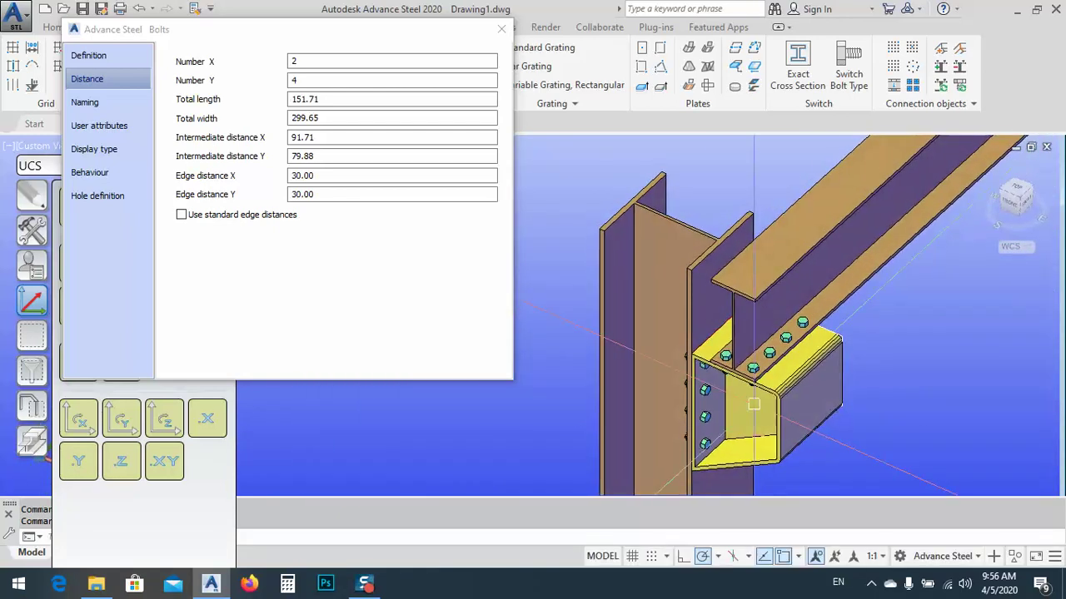
click(501, 30)
- Examine the beam's span between the two columns and its bolted seat on the original column's bracket
scroll(558, 376, down, 4)
middle_drag(819, 257, 569, 425)
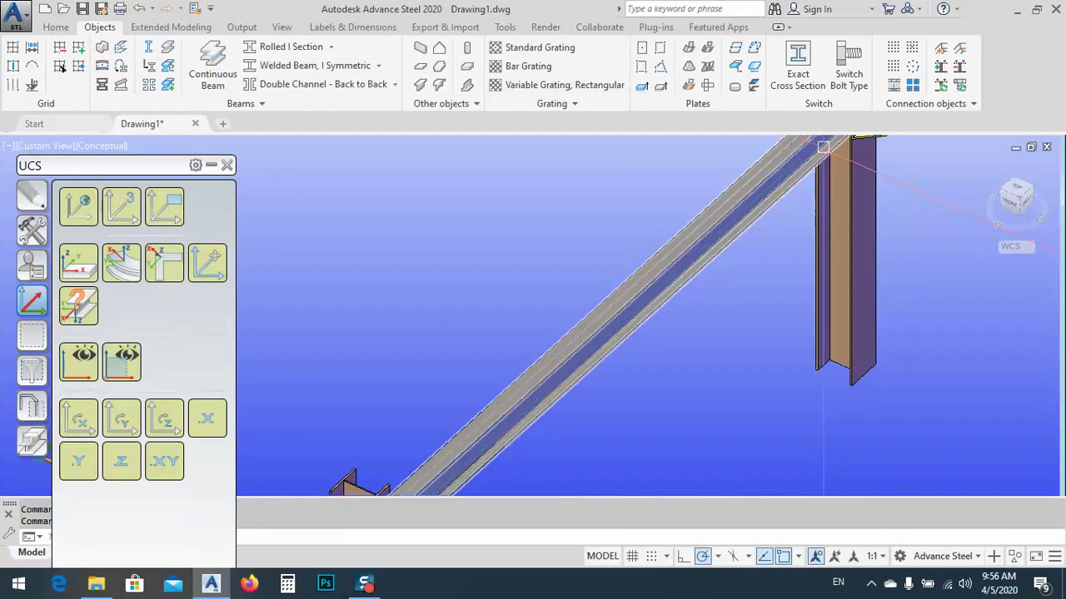
middle_drag(824, 154, 751, 259)
scroll(843, 438, down, 4)
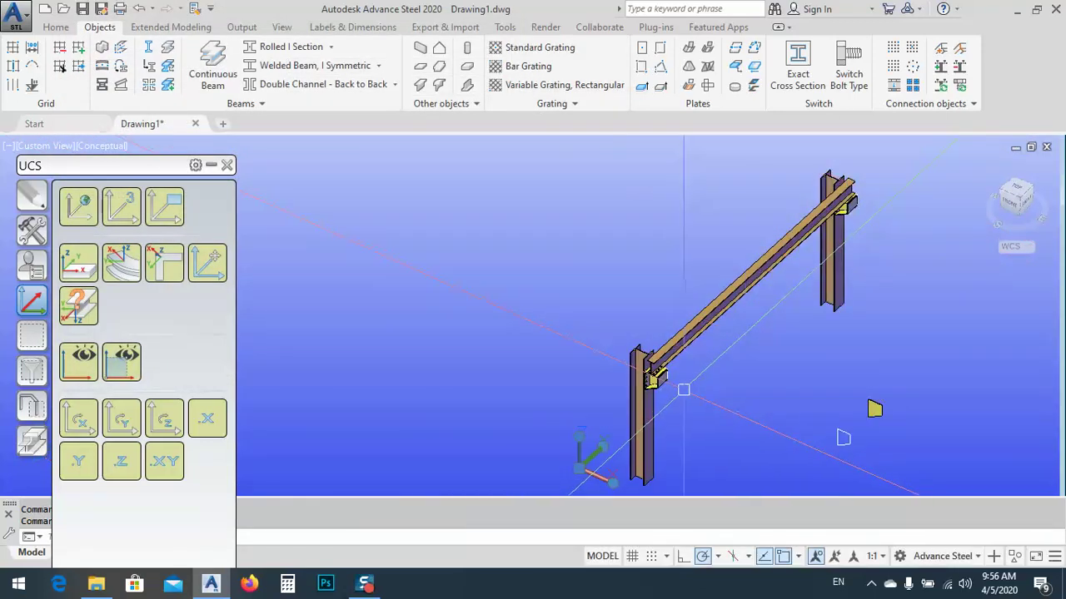
scroll(683, 389, up, 6)
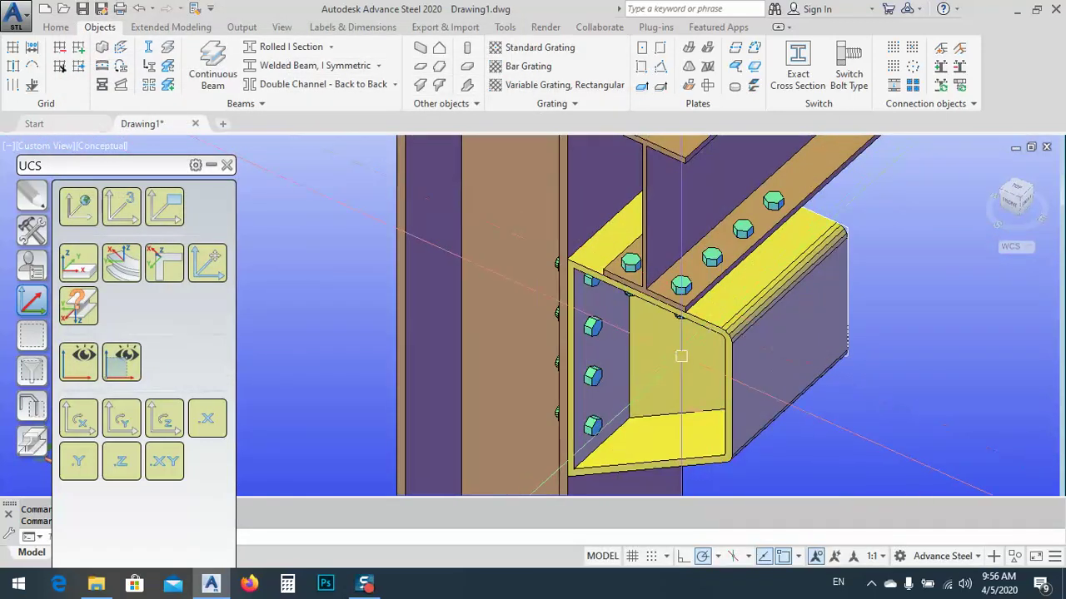
shift+middle_drag(681, 356, 661, 347)
scroll(702, 302, down, 4)
shift+middle_drag(701, 302, 727, 310)
scroll(645, 318, down, 5)
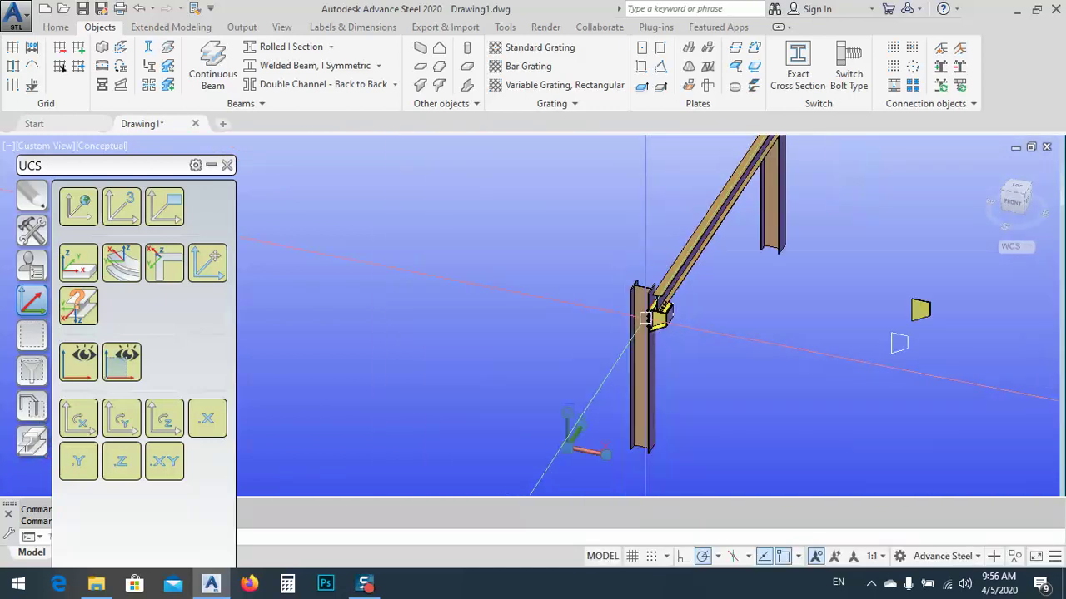
shift+middle_drag(646, 319, 618, 313)
scroll(574, 283, up, 4)
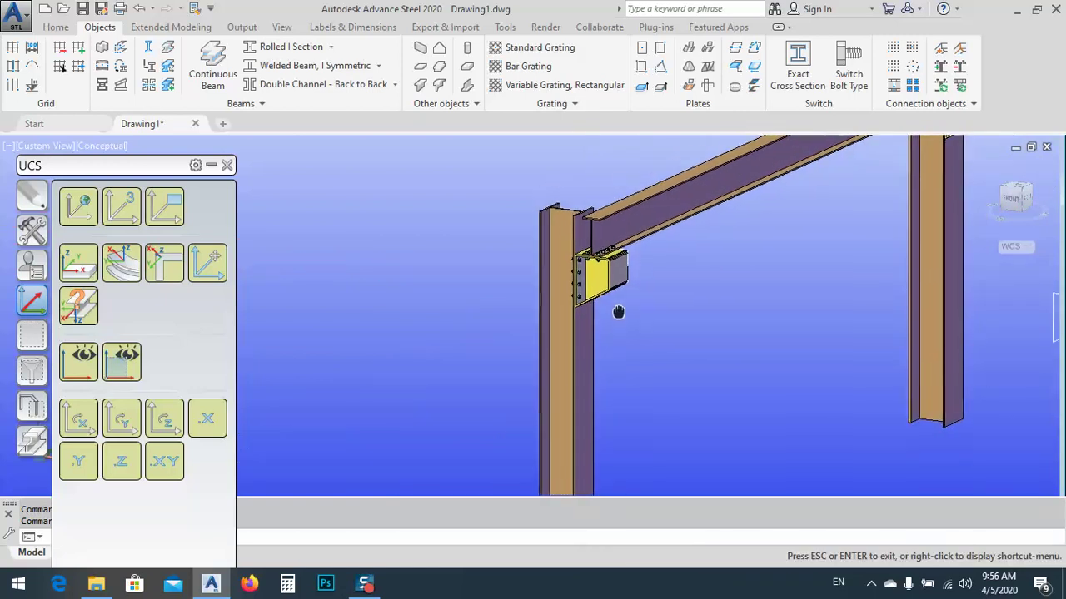
scroll(619, 312, up, 6)
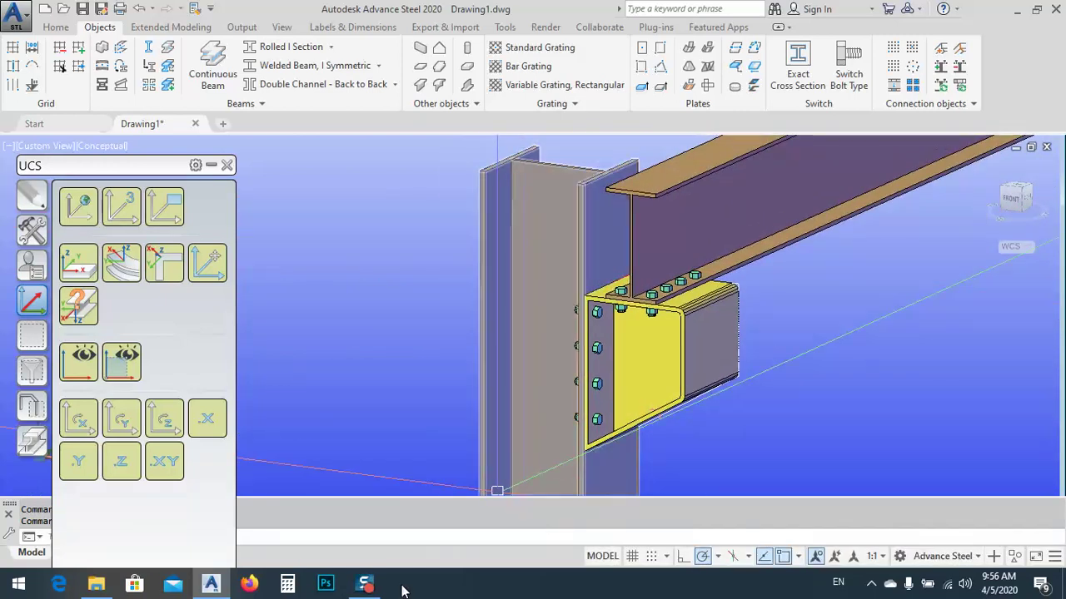
key(ctrl+z)
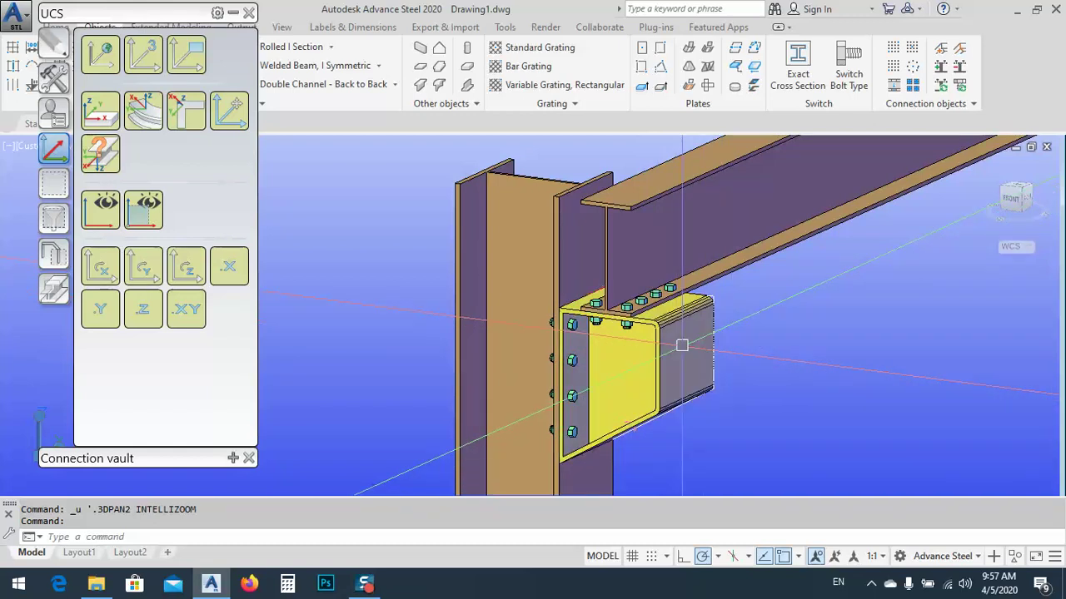
- Collapse the UCS tool palette and move it, with the Connection vault, off the ribbon
middle_drag(644, 372, 471, 354)
scroll(409, 312, down, 4)
middle_drag(837, 346, 681, 307)
scroll(543, 306, down, 2)
middle_drag(732, 346, 694, 338)
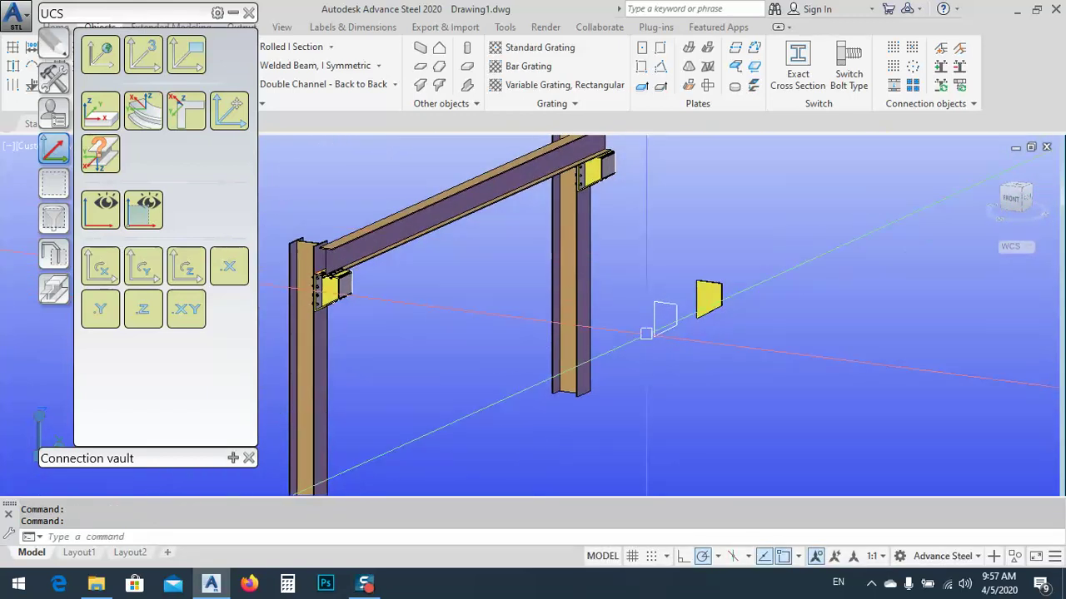
scroll(715, 296, up, 2)
middle_drag(714, 296, 848, 292)
click(232, 14)
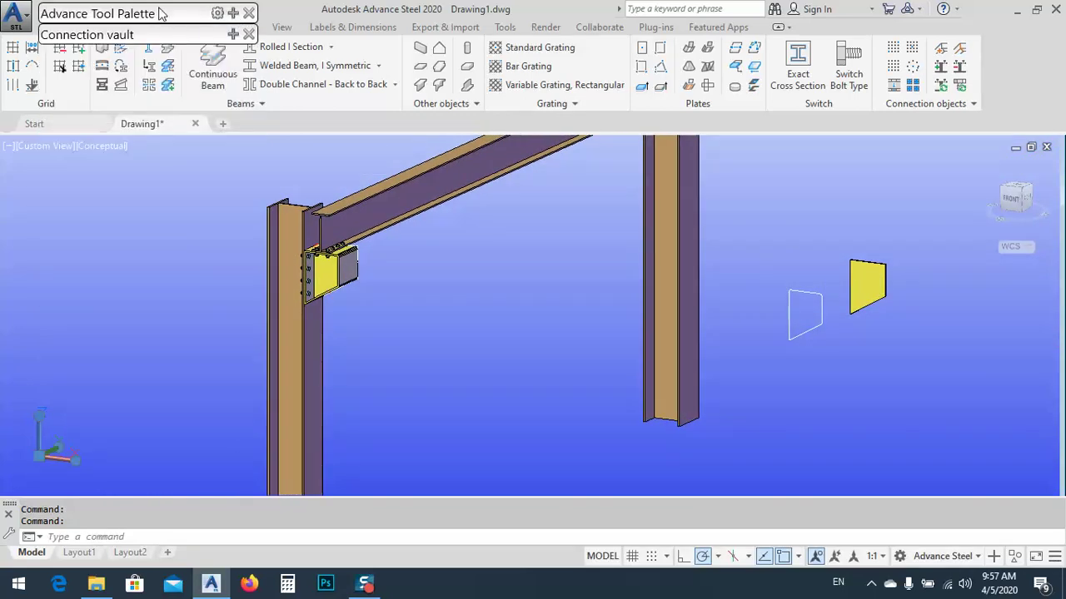
drag(160, 13, 140, 122)
- Shrink the loose trapezoidal plate beside the frame with an offset of -12
middle_drag(904, 285, 695, 329)
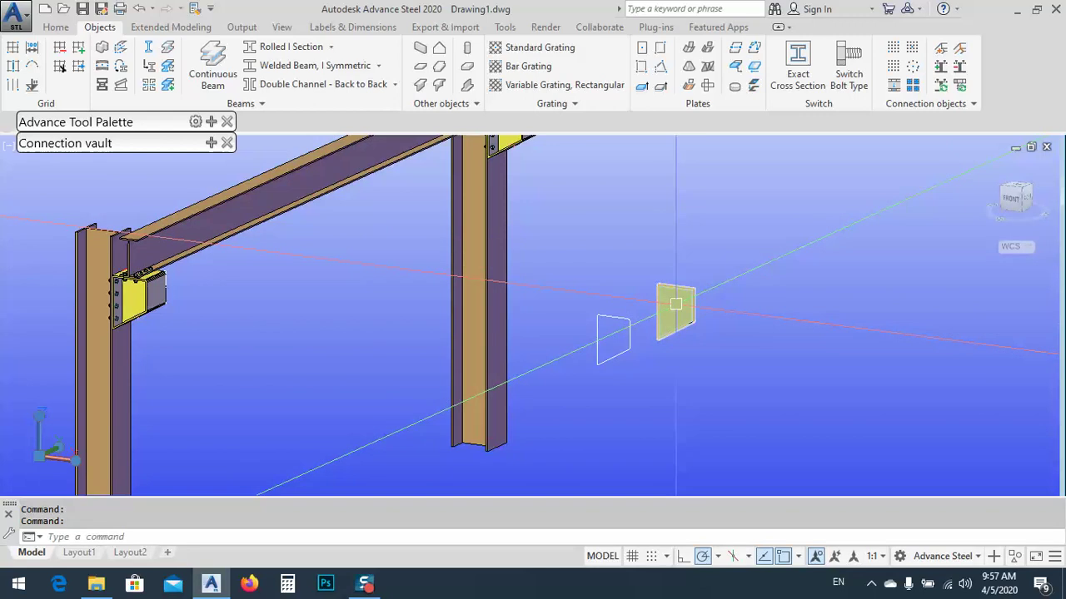
scroll(624, 306, up, 5)
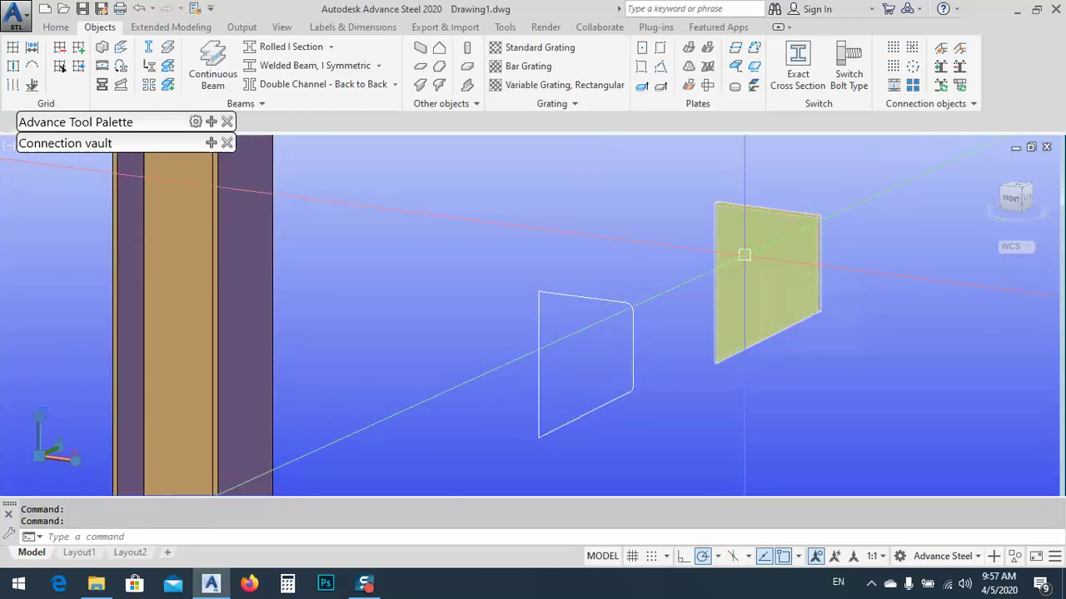
click(744, 255)
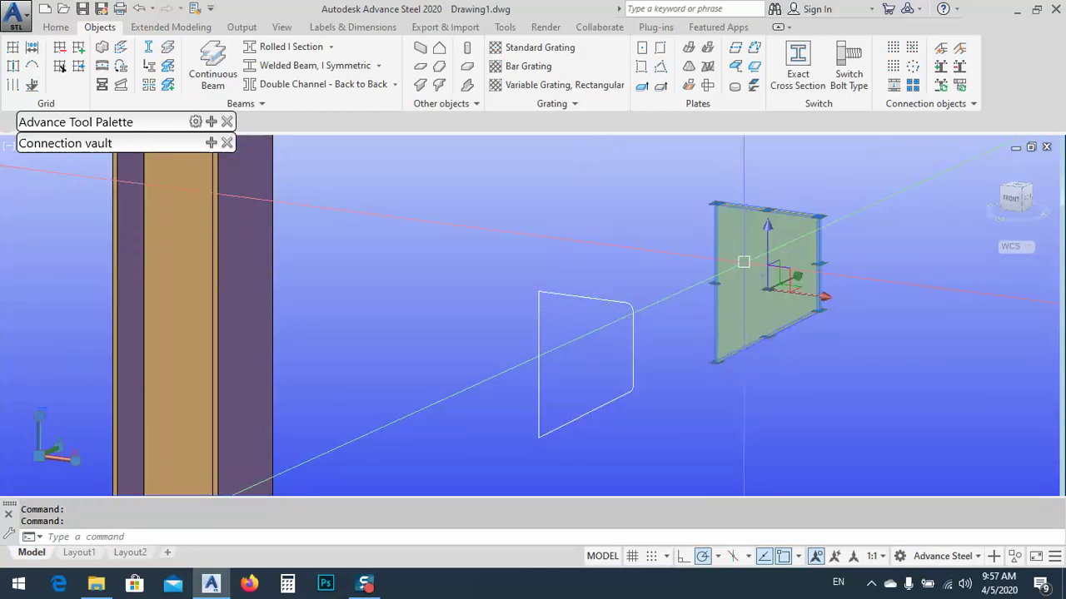
key(Escape)
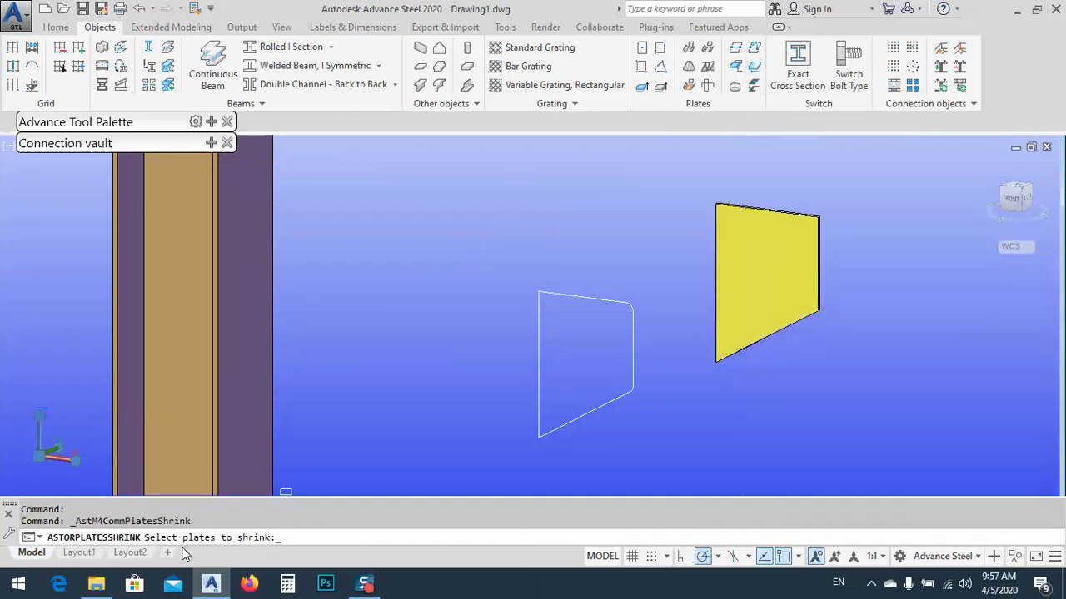
click(734, 205)
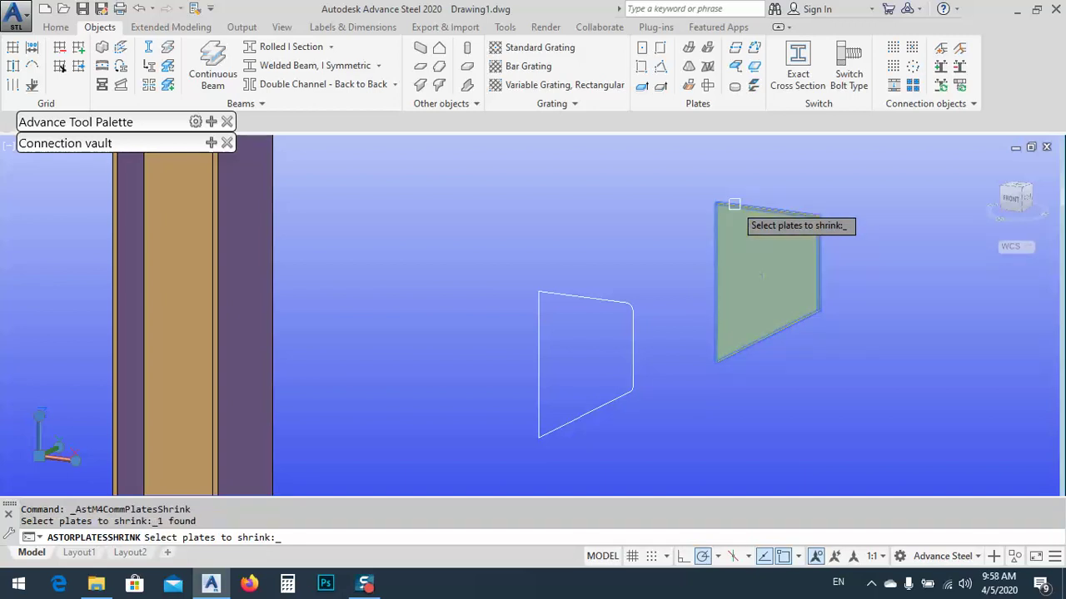
key(Return)
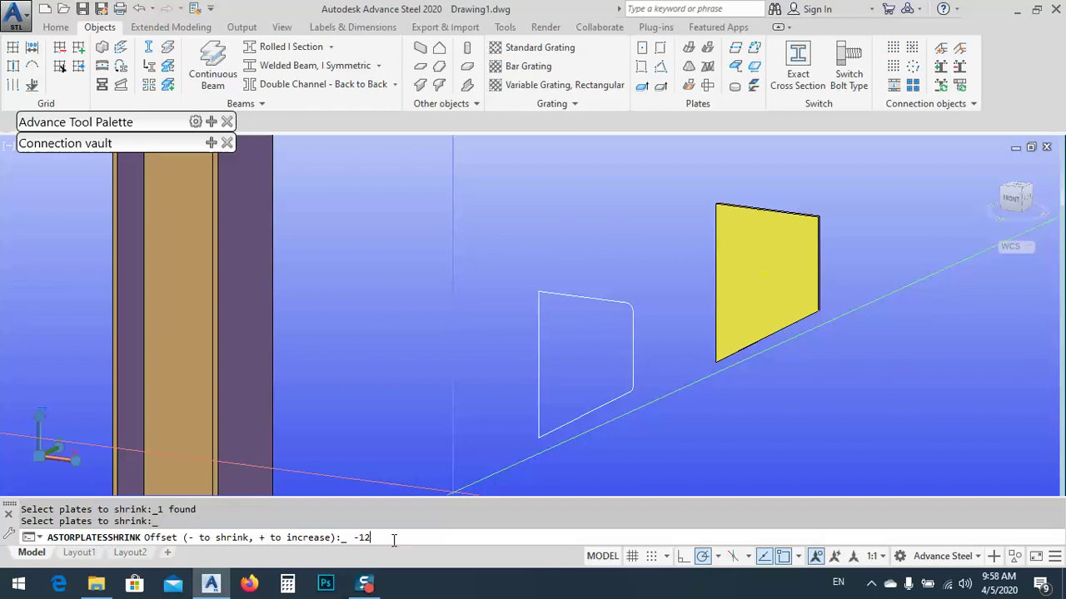
key(Return)
- Inspect the shrunk plate's edges and expand the Connection vault
scroll(778, 243, down, 4)
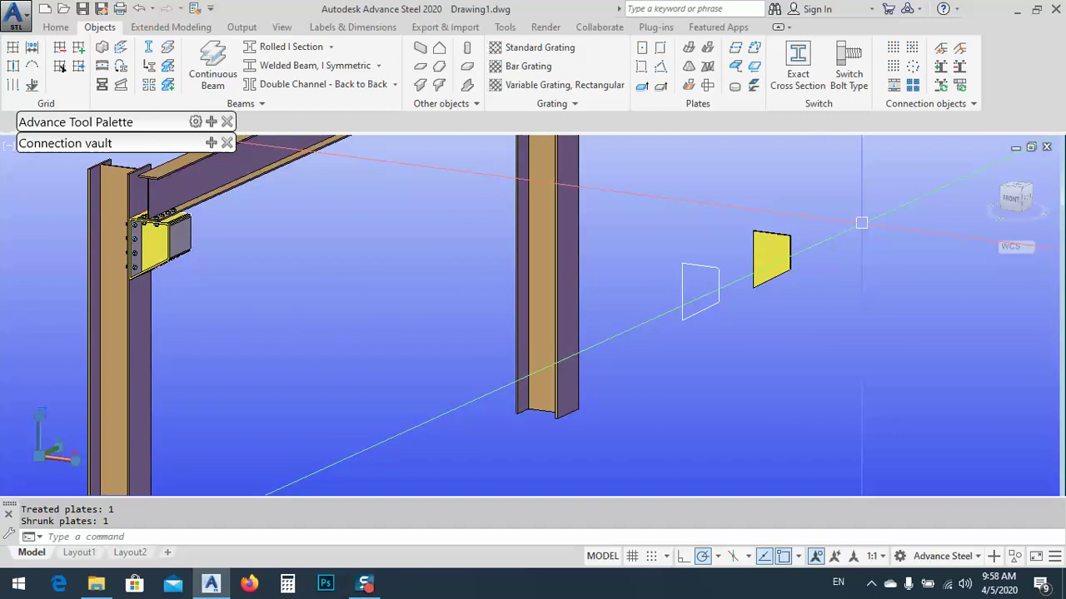
scroll(769, 239, up, 2)
scroll(769, 239, up, 3)
scroll(768, 243, up, 3)
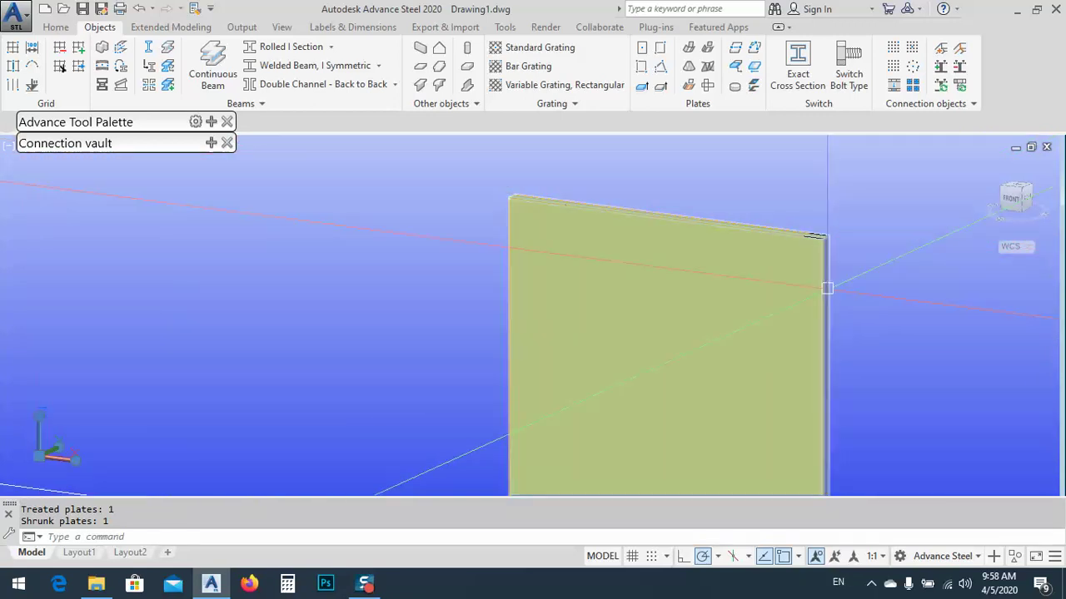
scroll(769, 250, down, 2)
click(210, 142)
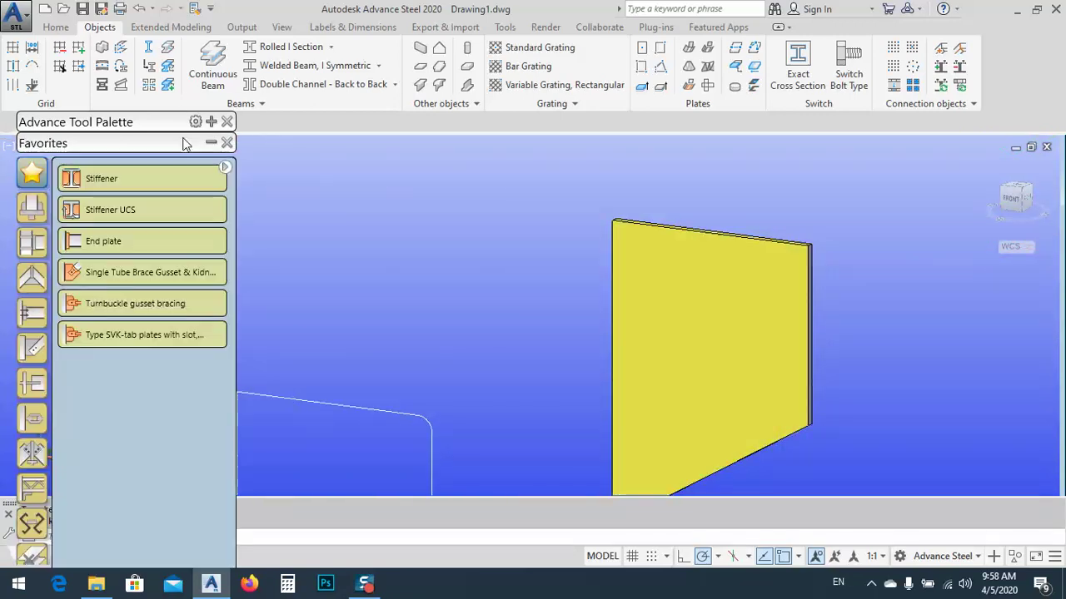
- Cut the upper outer corner of the loose trapezoidal plate with a plate corner feature
click(210, 143)
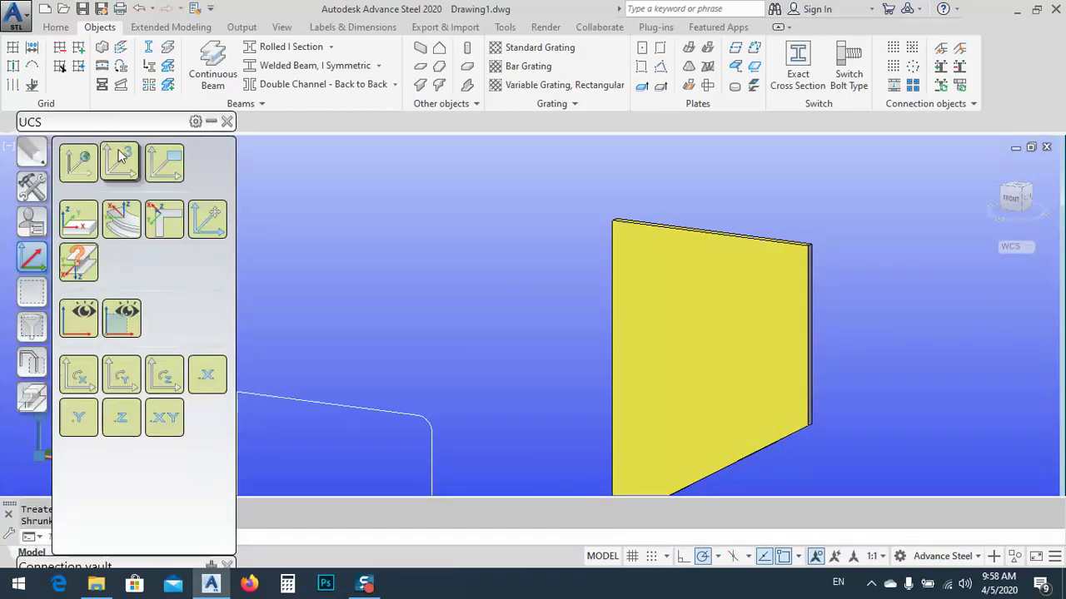
click(31, 189)
click(32, 396)
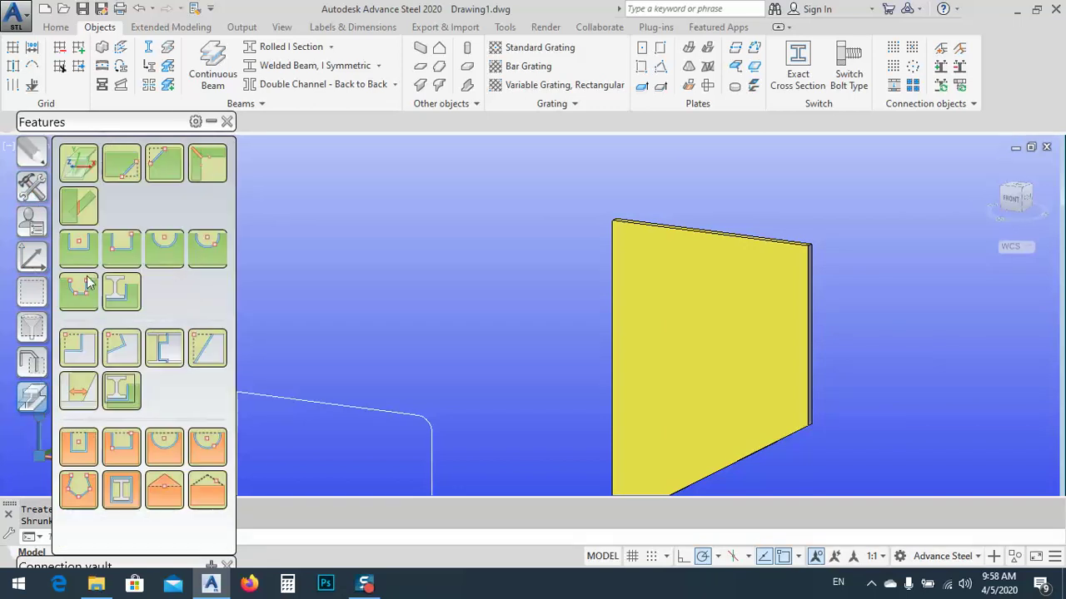
click(164, 167)
scroll(718, 250, up, 5)
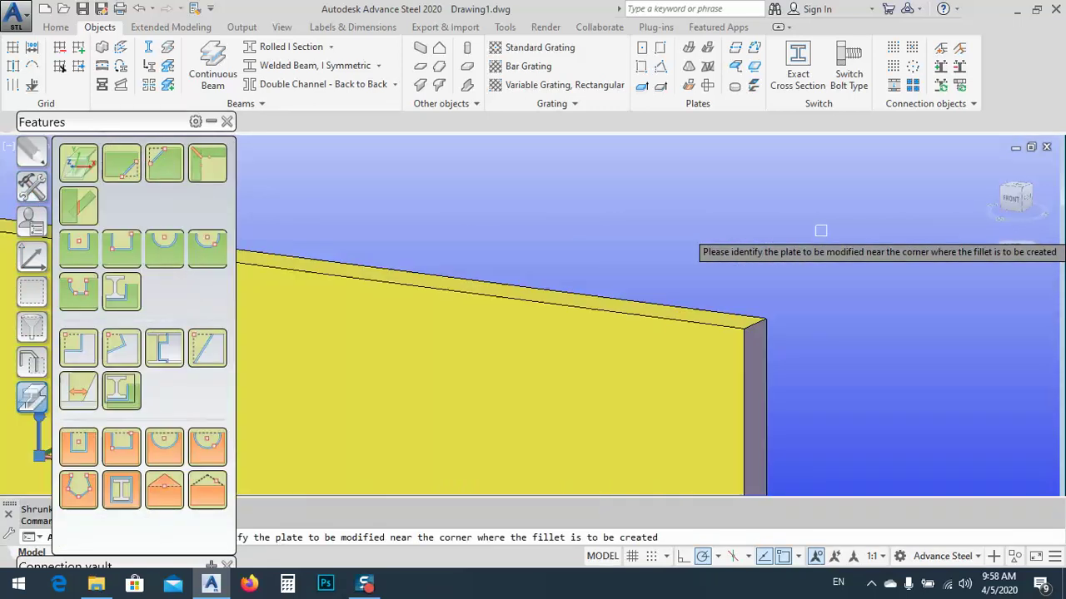
click(723, 320)
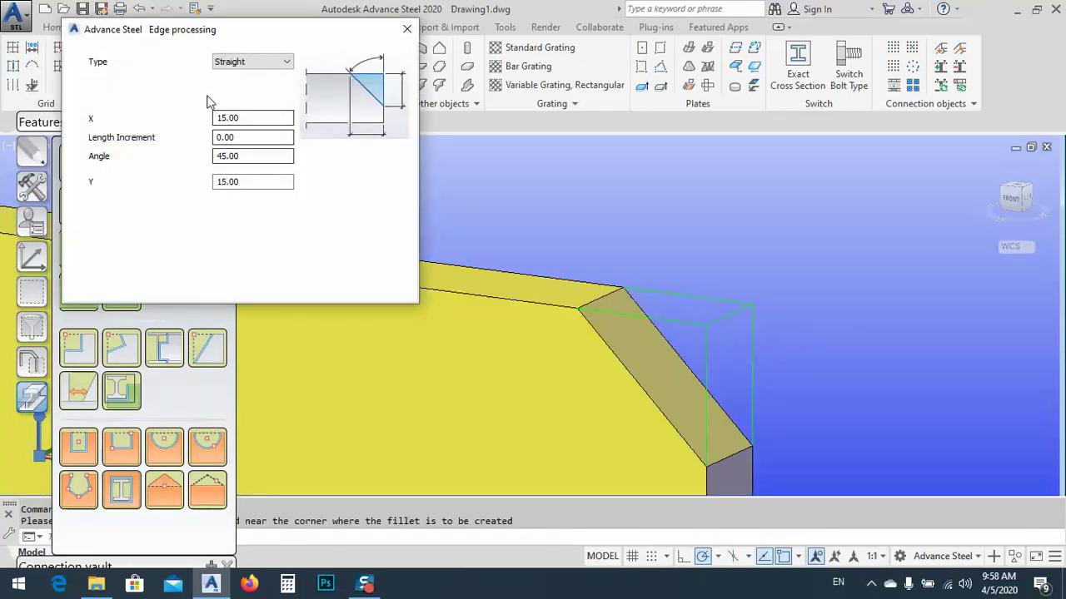
- Change the upper corner's processing type to Convex with a radius of 20
click(242, 86)
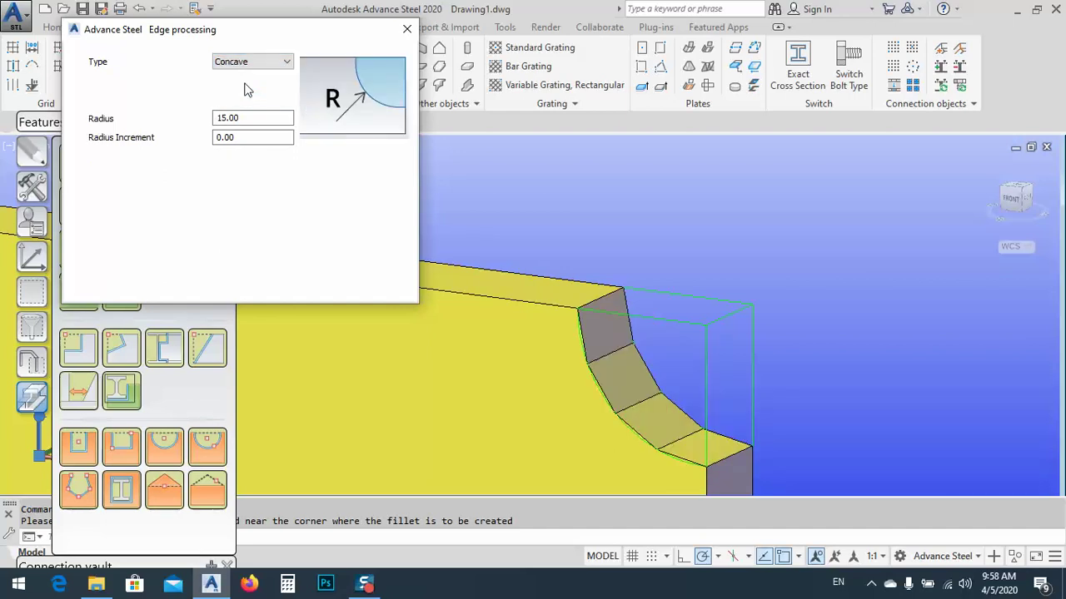
click(245, 63)
click(233, 73)
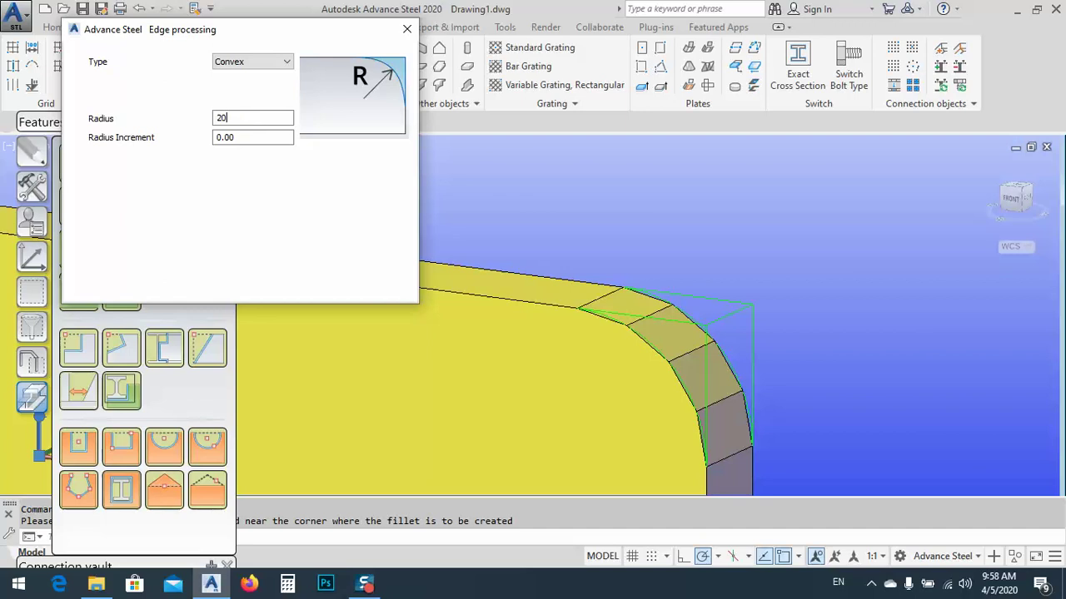
key(Return)
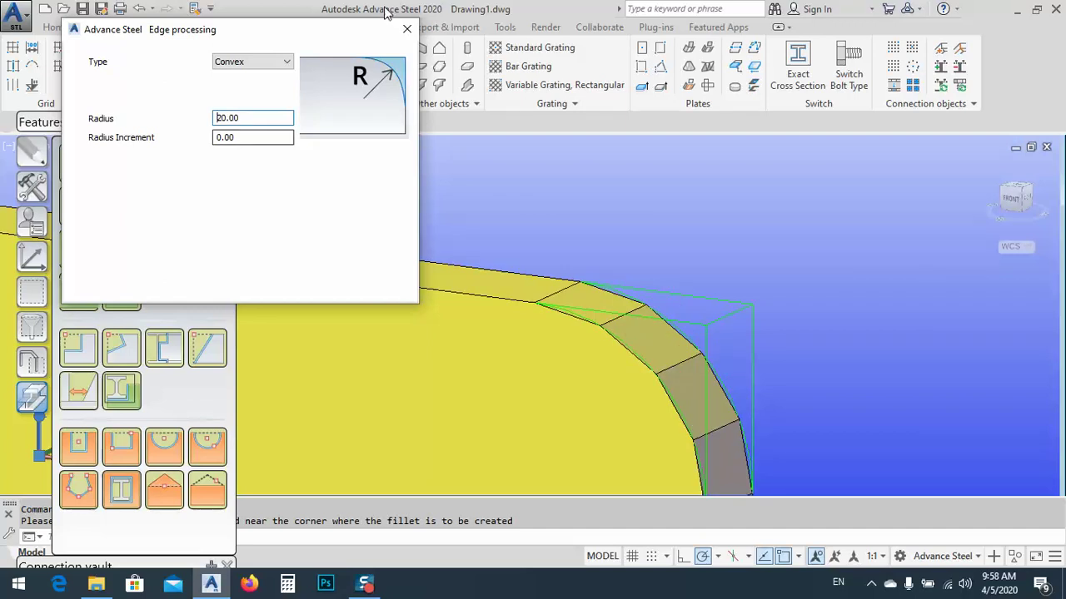
click(407, 31)
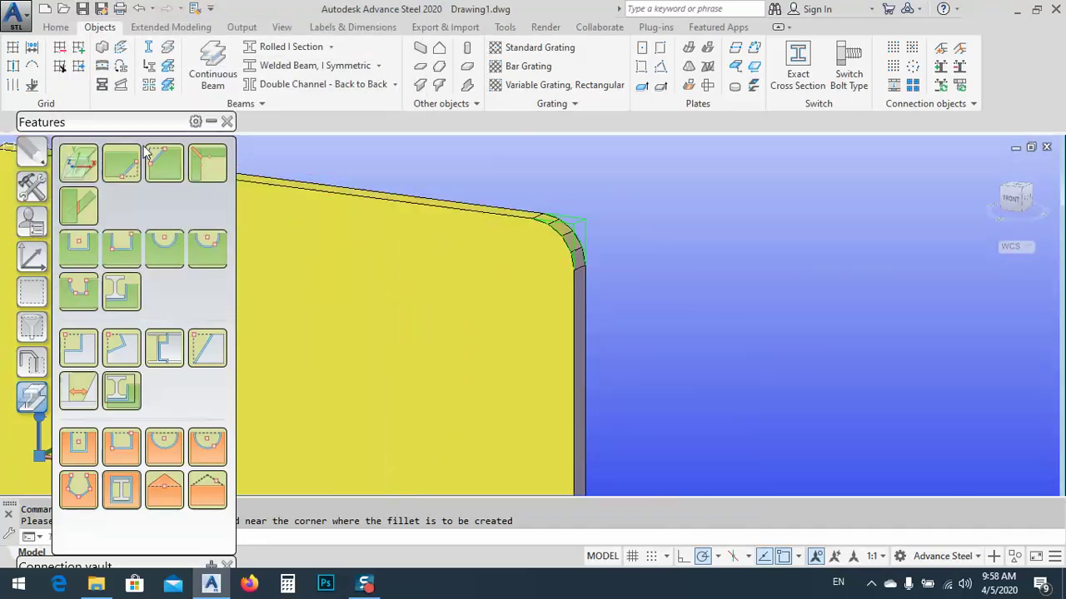
- Round the lower outer corner of the loose trapezoidal plate with a second corner feature
click(208, 163)
scroll(533, 166, down, 5)
scroll(532, 254, up, 8)
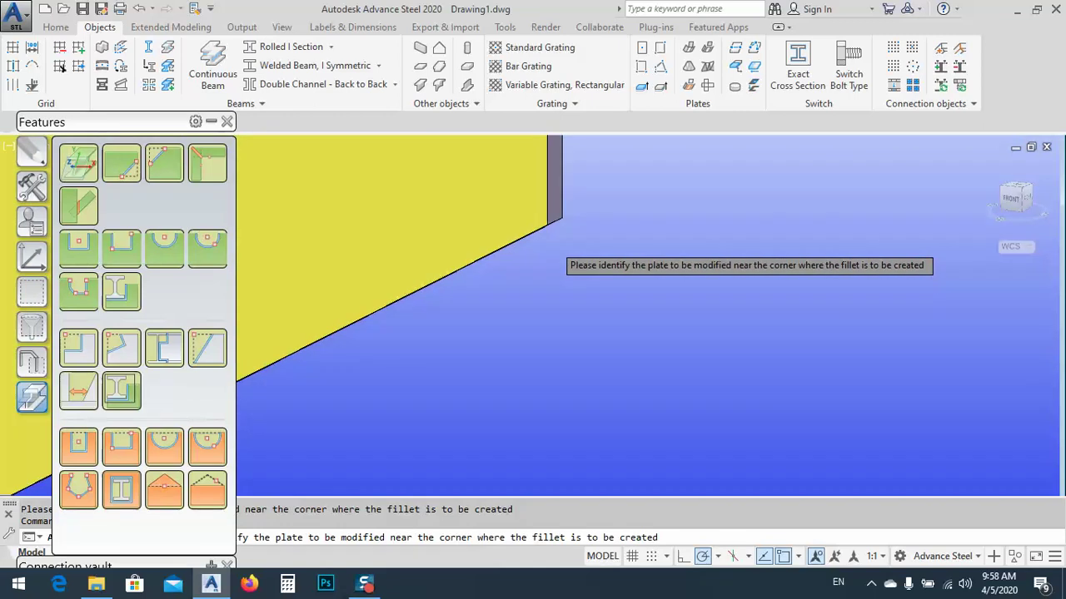
click(550, 204)
key(Escape)
scroll(616, 313, down, 8)
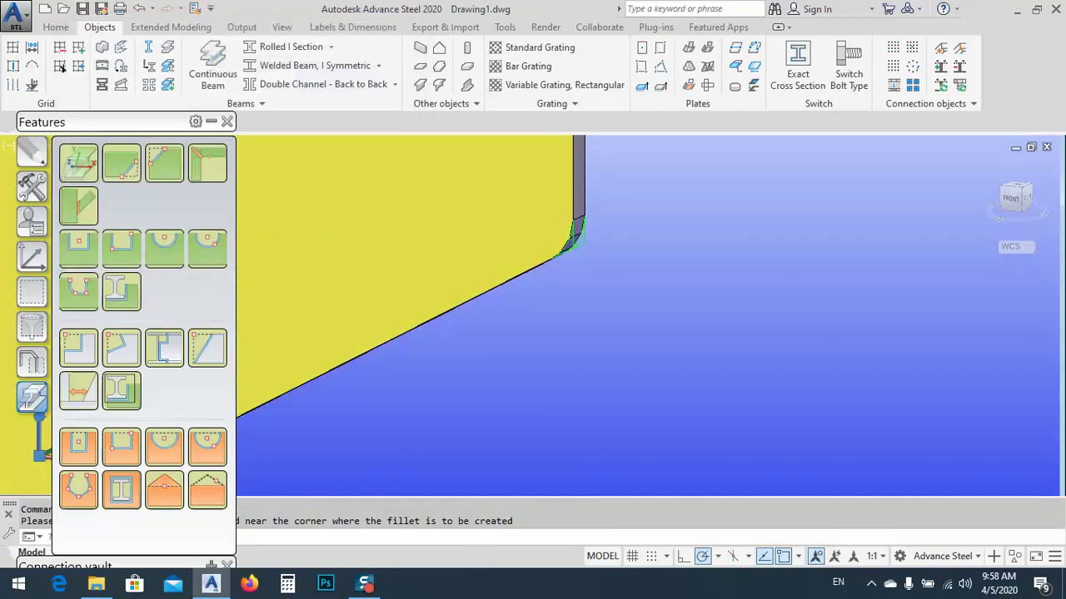
- Examine the bracket, the loose outline and the rounded plate around the frame, and collapse the Features palette
scroll(621, 321, down, 5)
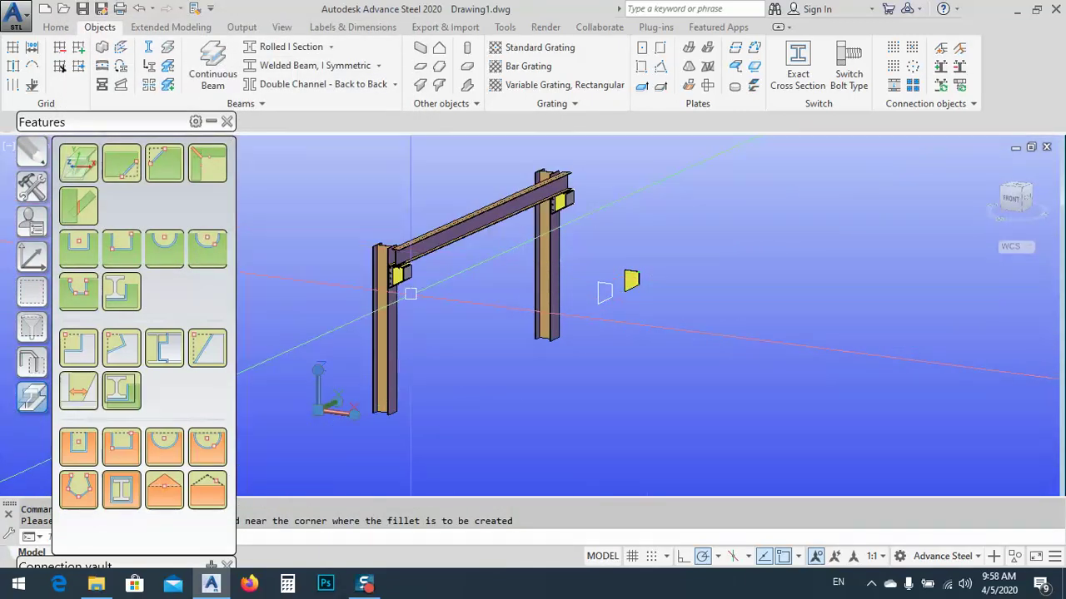
scroll(410, 294, up, 8)
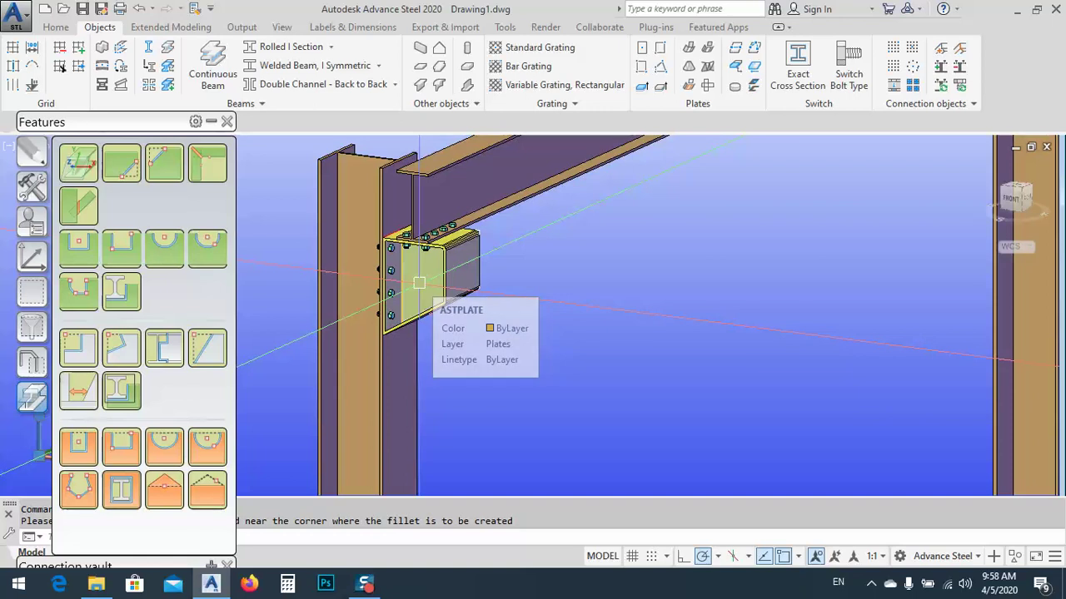
scroll(419, 283, down, 5)
scroll(641, 314, up, 8)
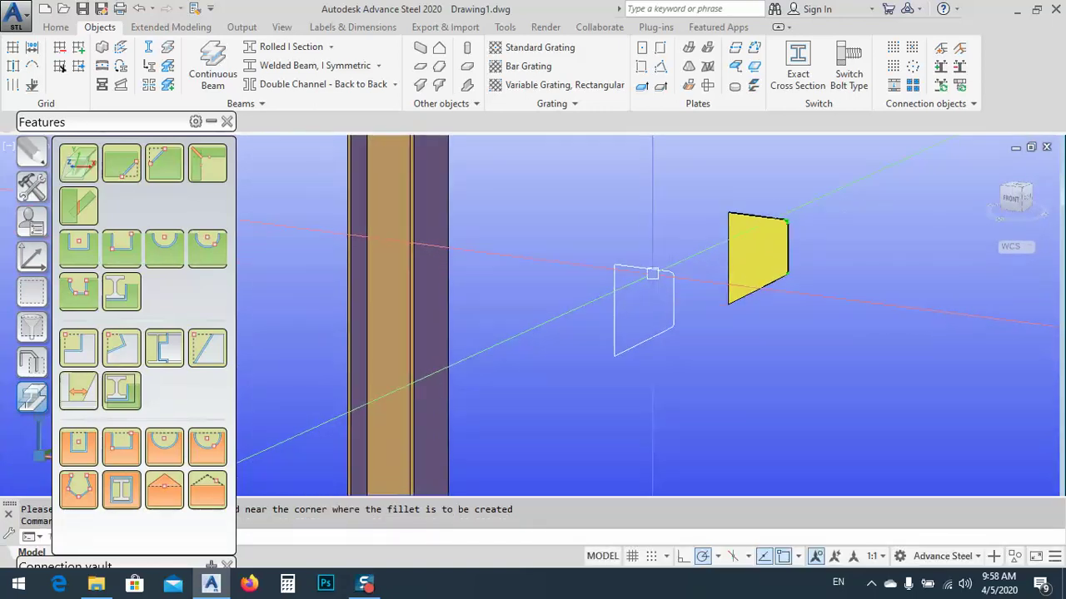
scroll(653, 273, up, 5)
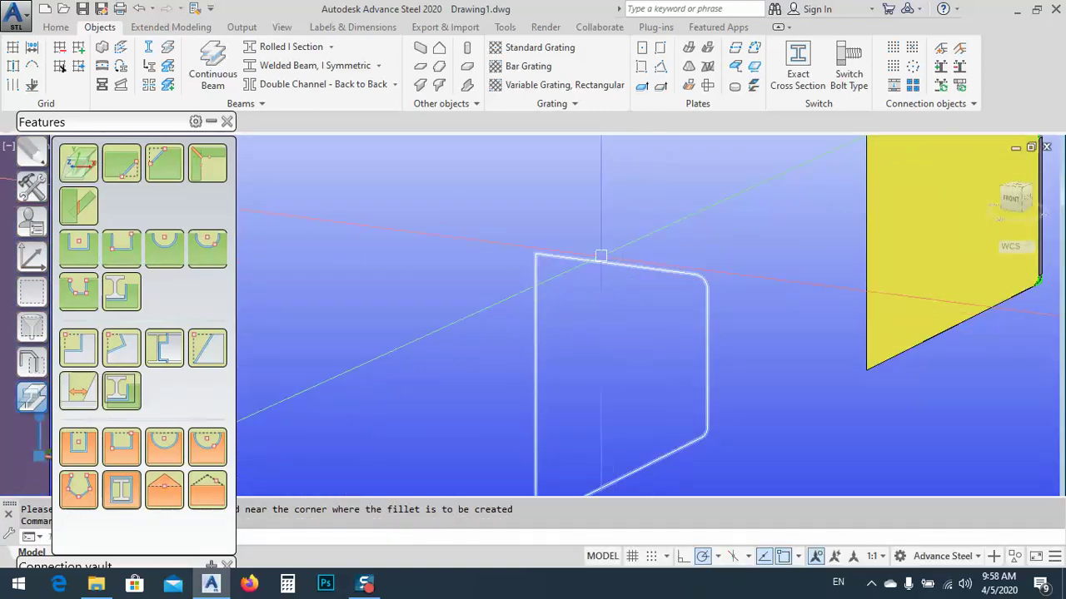
scroll(655, 270, down, 5)
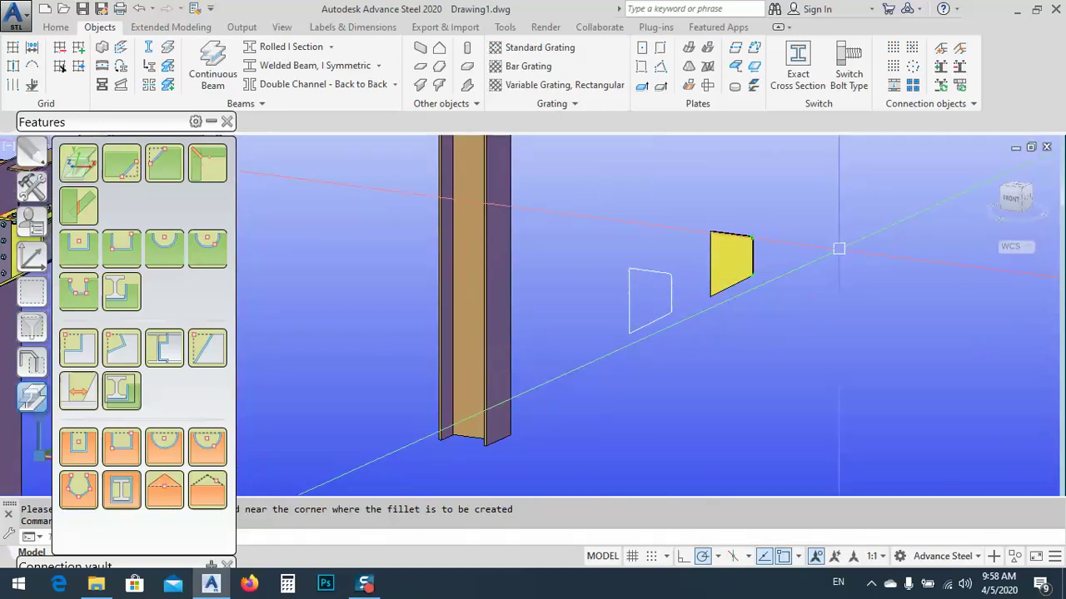
scroll(838, 248, down, 5)
scroll(794, 248, up, 5)
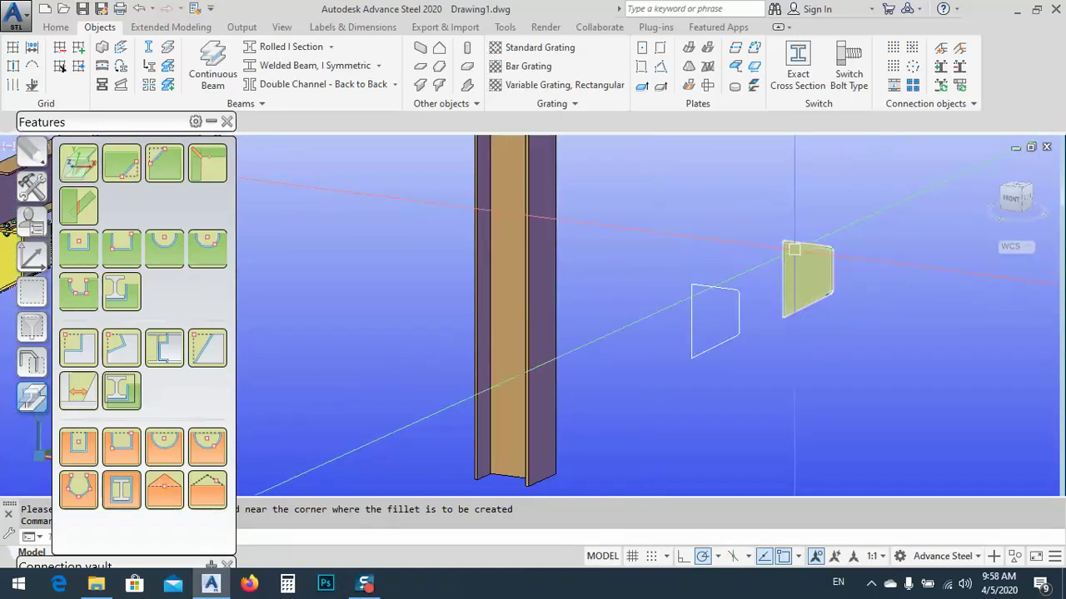
scroll(794, 248, down, 5)
scroll(602, 346, up, 5)
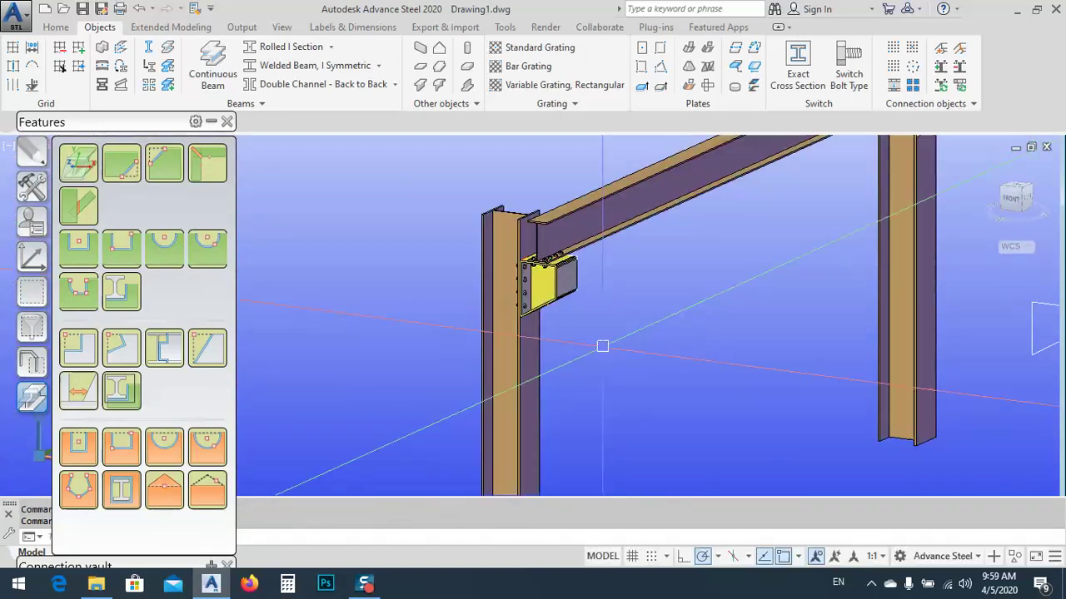
middle_drag(633, 311, 605, 336)
middle_drag(839, 352, 819, 346)
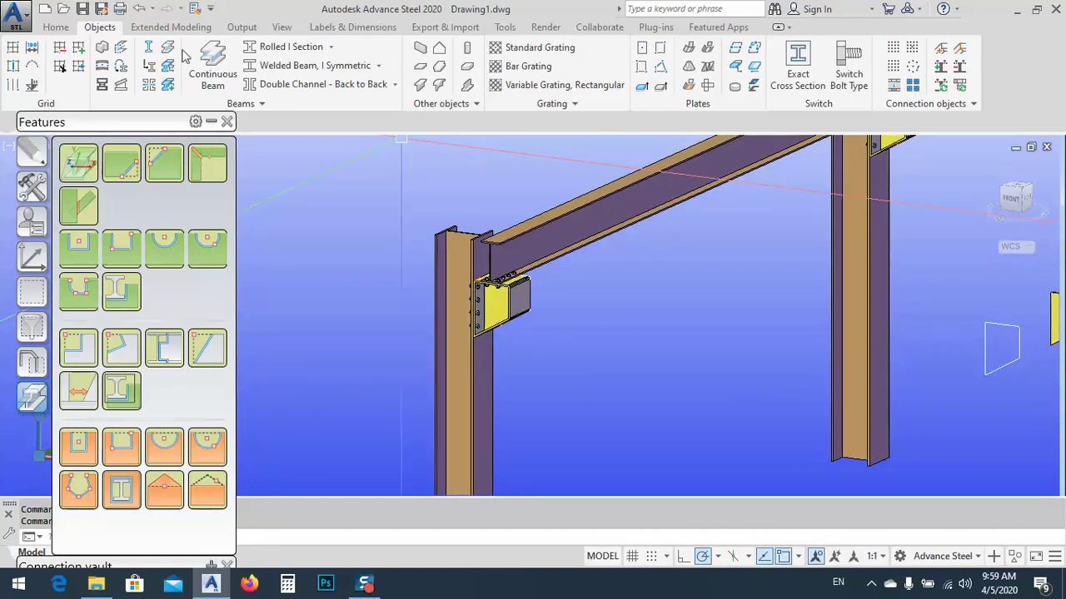
click(211, 122)
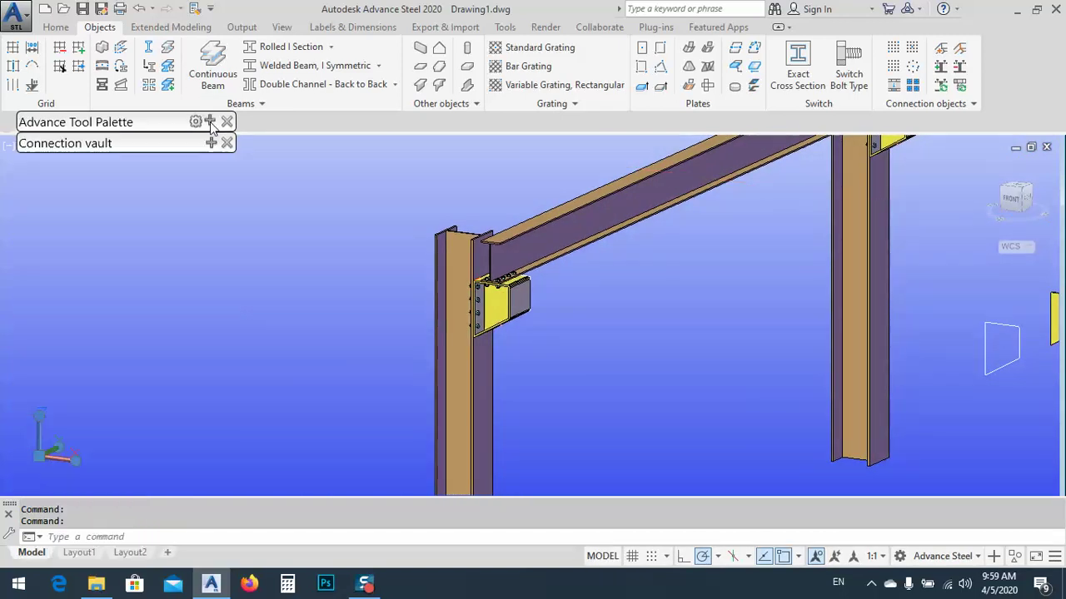